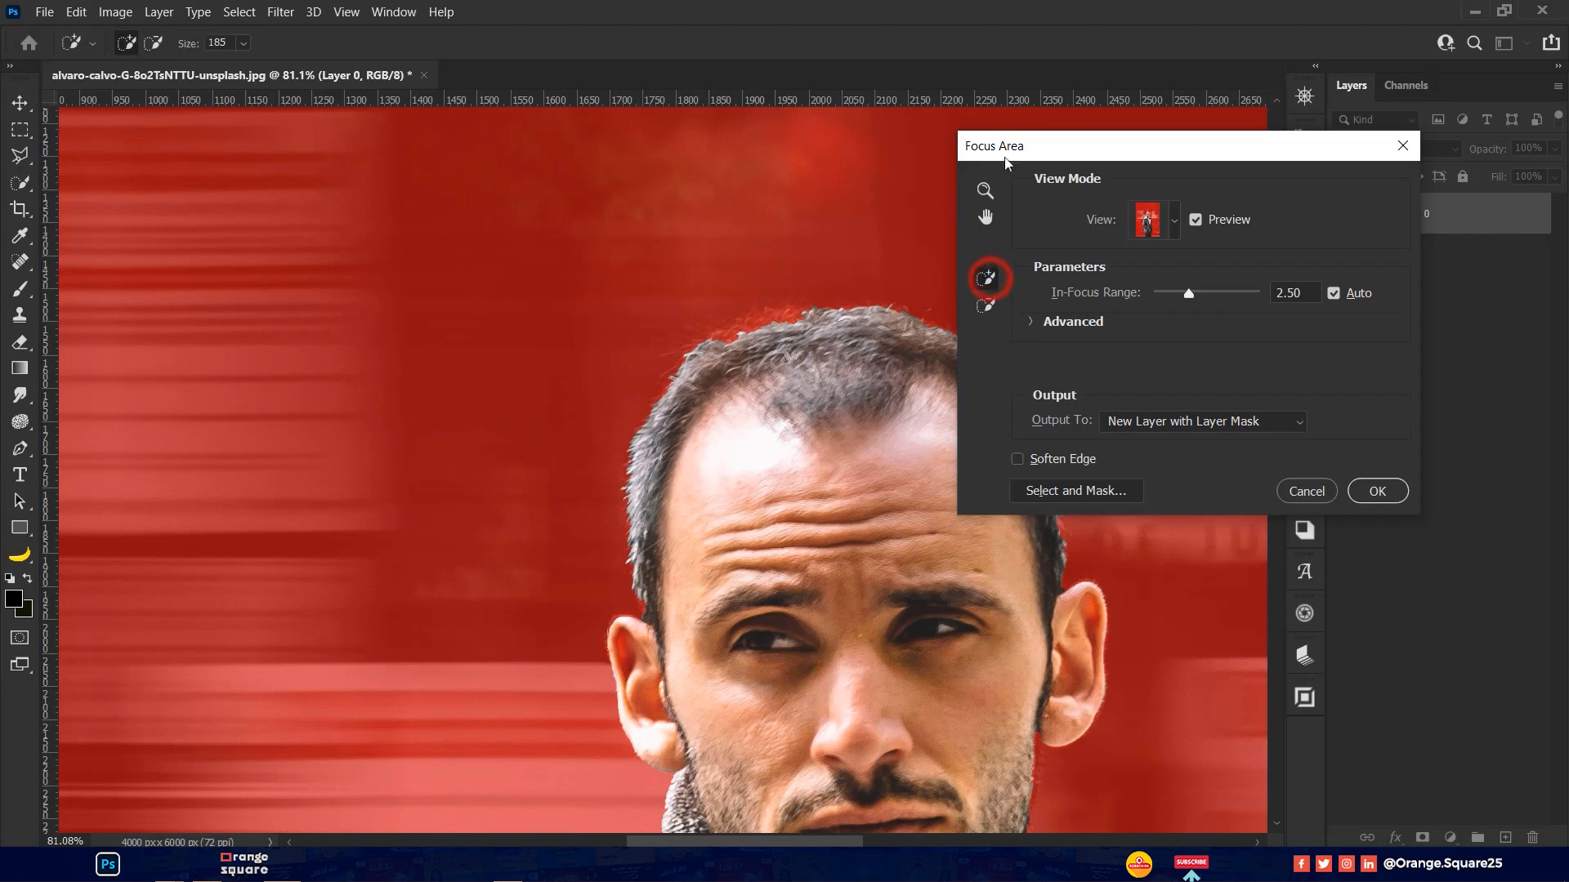
Add the missing hair along the top of the man's head to the Focus Area selection
drag(1005, 150, 1145, 150)
drag(914, 282, 727, 272)
scroll(582, 322, up, 4)
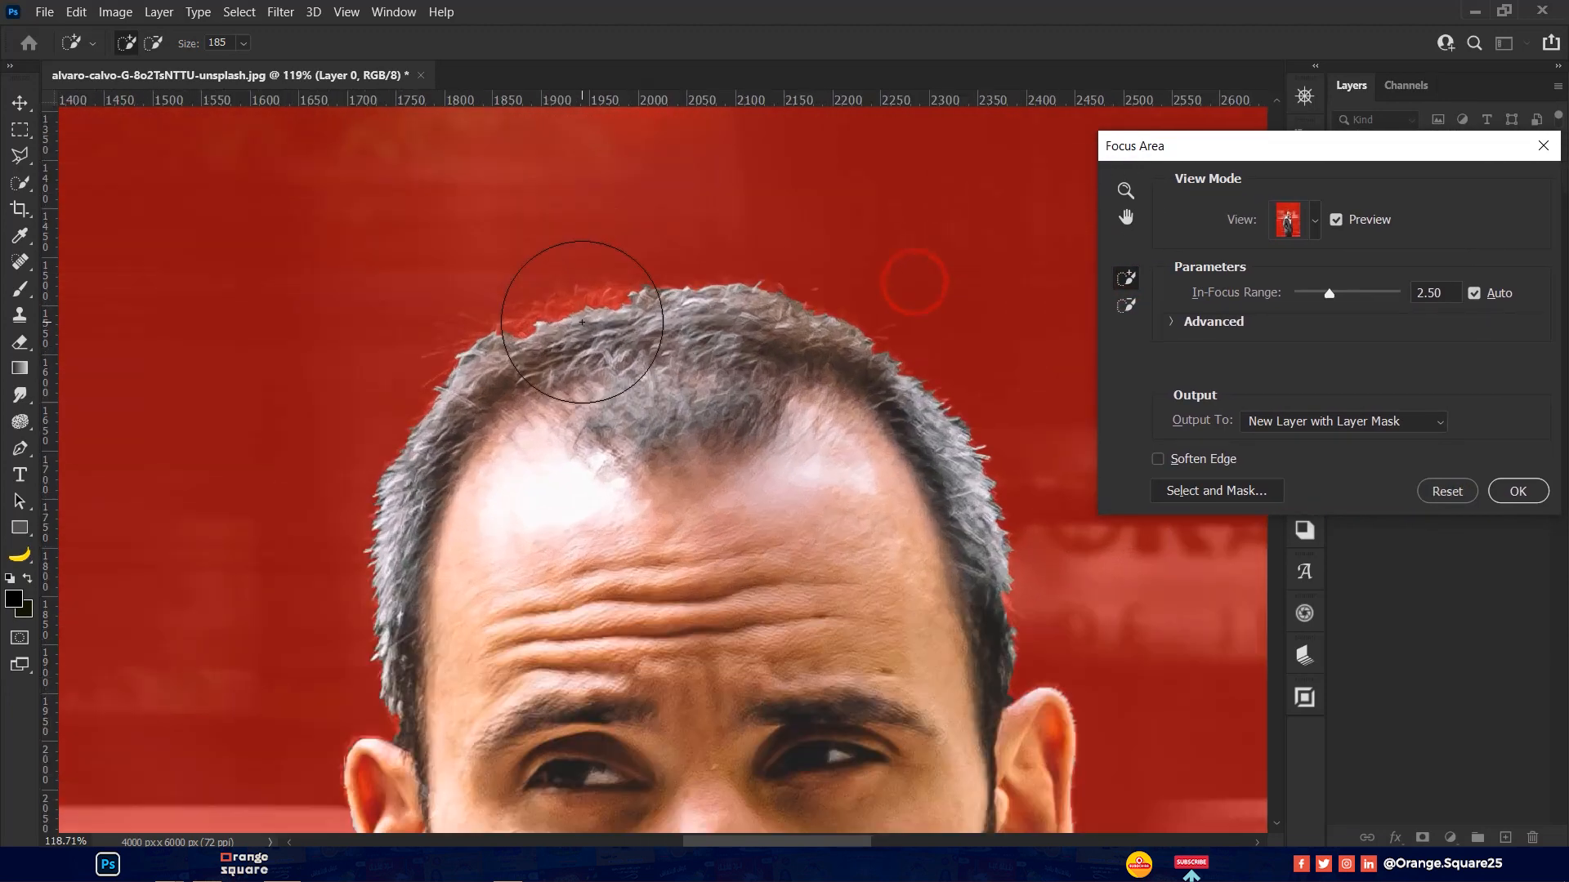
drag(581, 321, 495, 351)
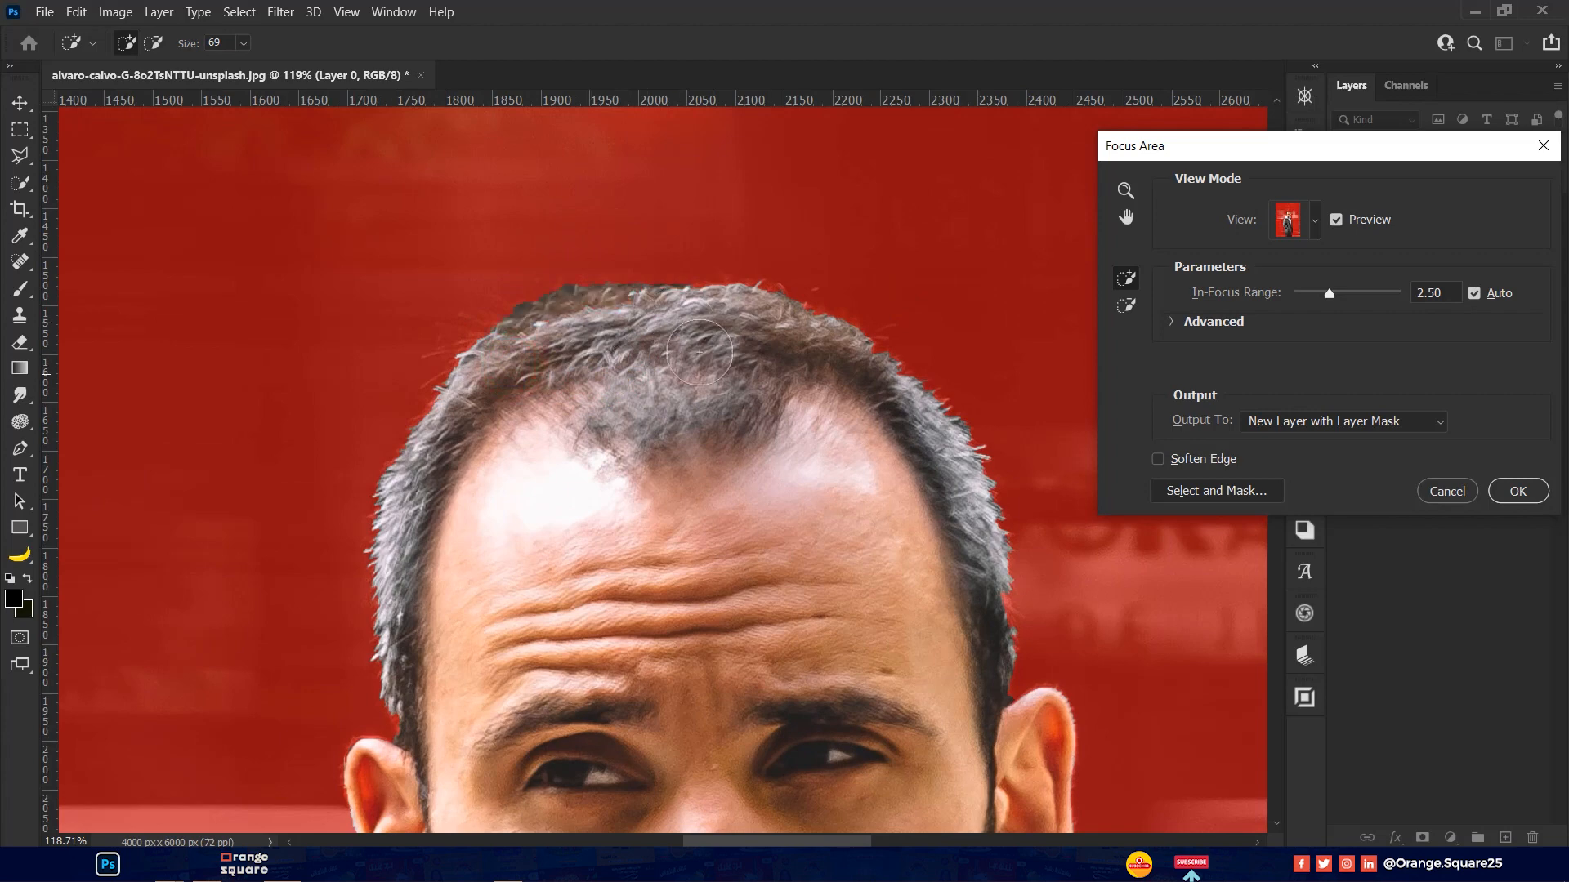
Refine the Focus Area selection along the man's bearded jaw beneath the ear with a size 29 brush
scroll(810, 527, down, 2)
drag(825, 553, 706, 394)
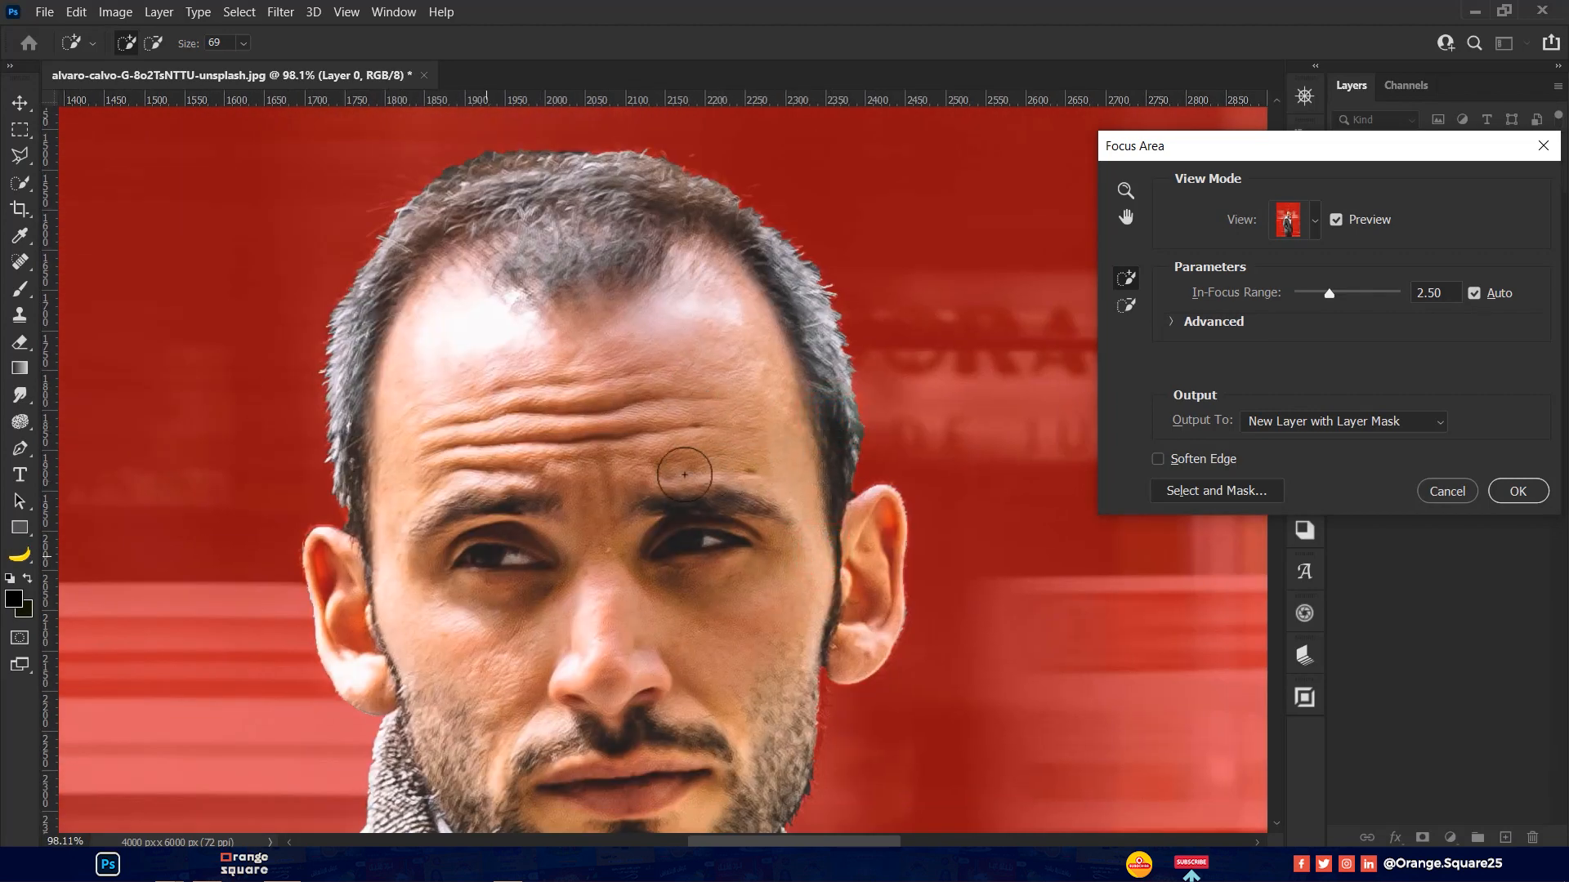
drag(722, 724, 739, 354)
scroll(739, 355, up, 2)
key(bracketleft)
key(bracketleft)
key(bracketleft)
key(bracketleft)
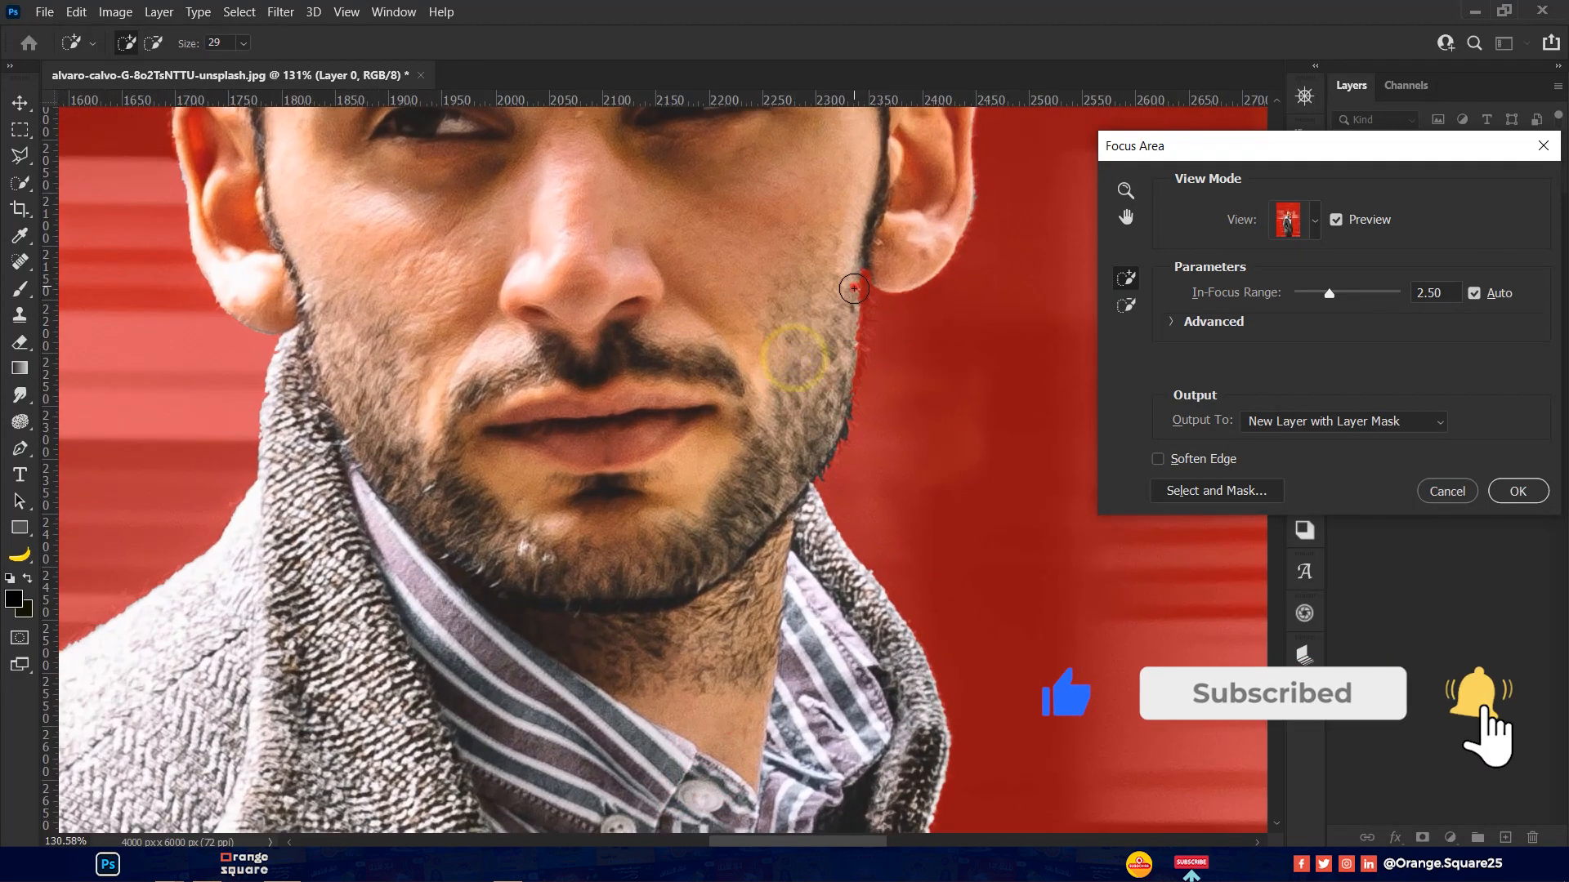
drag(853, 286, 824, 436)
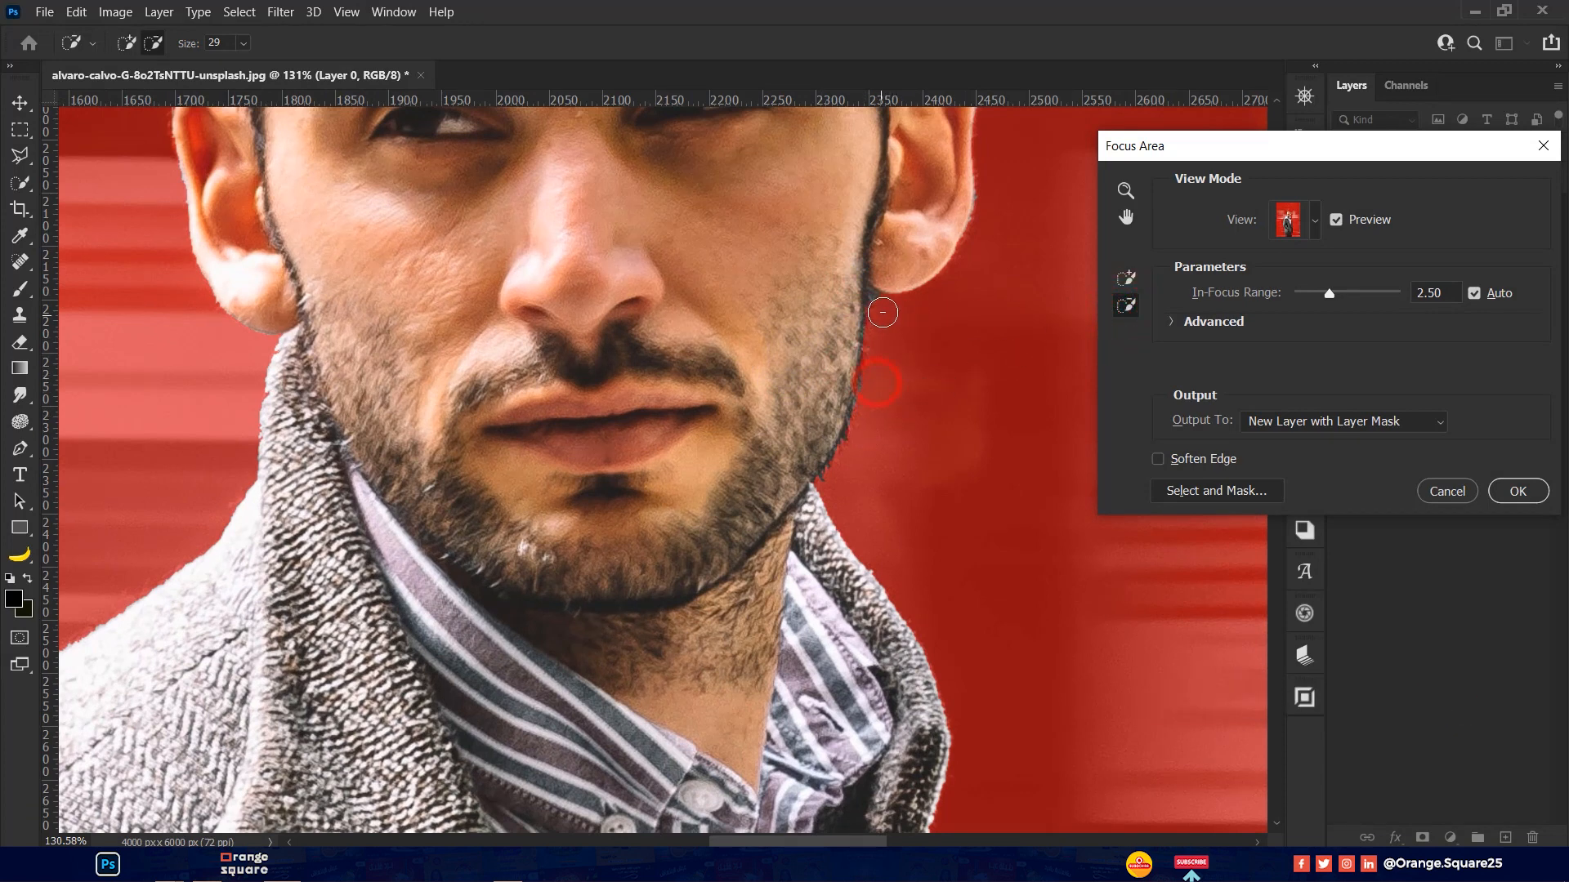
Add the missing patches along the coat's lower hem to the Focus Area selection
click(1127, 278)
scroll(1016, 361, down, 3)
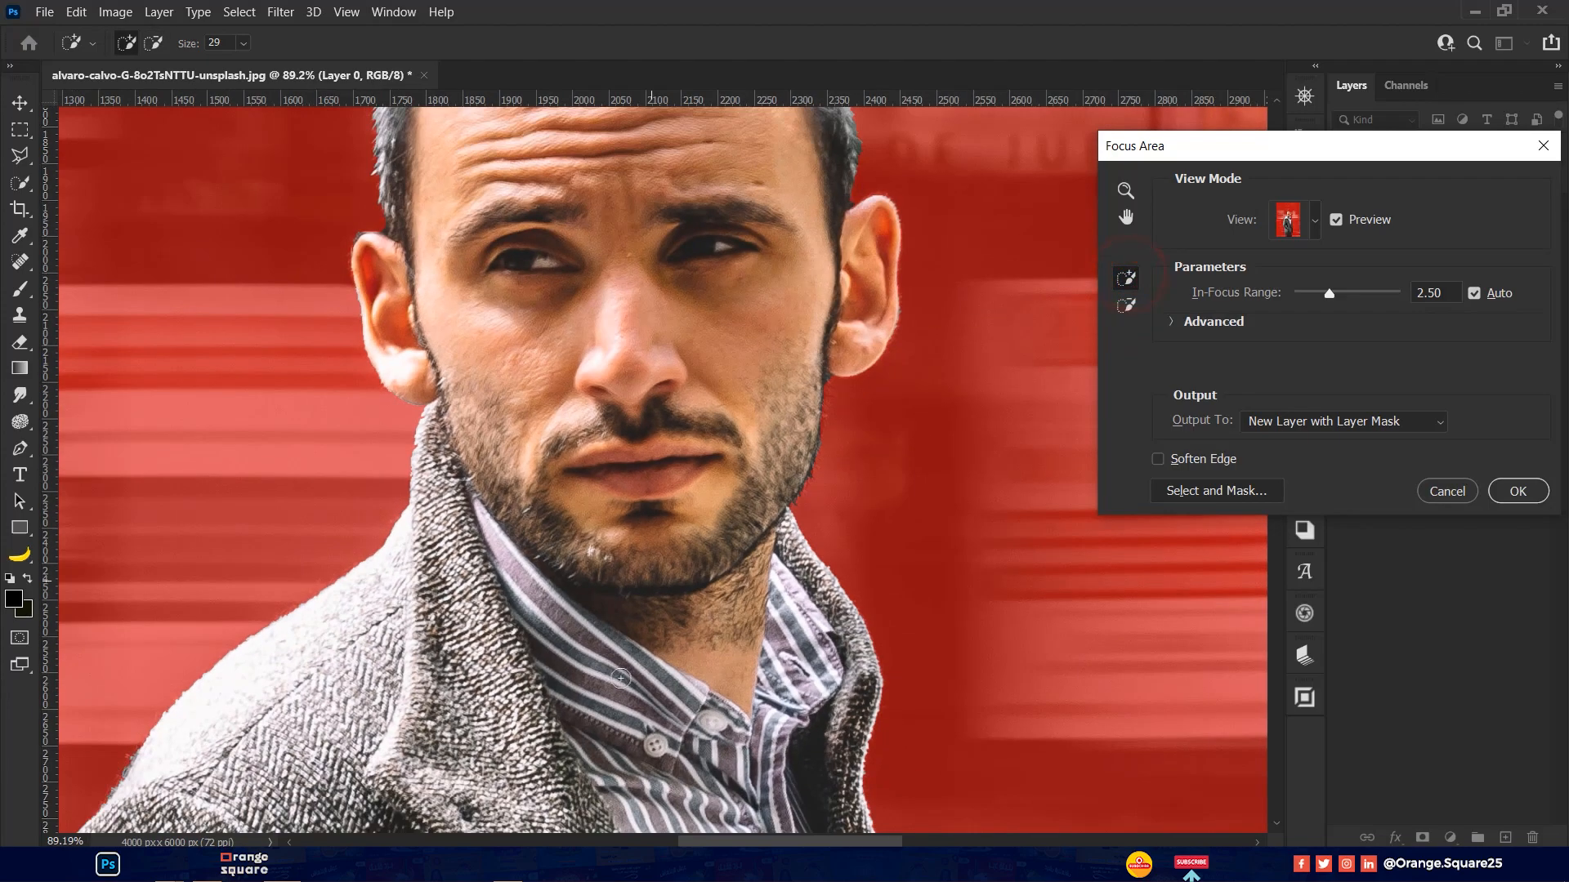
drag(599, 695, 621, 237)
scroll(791, 433, down, 3)
scroll(791, 433, right, 4)
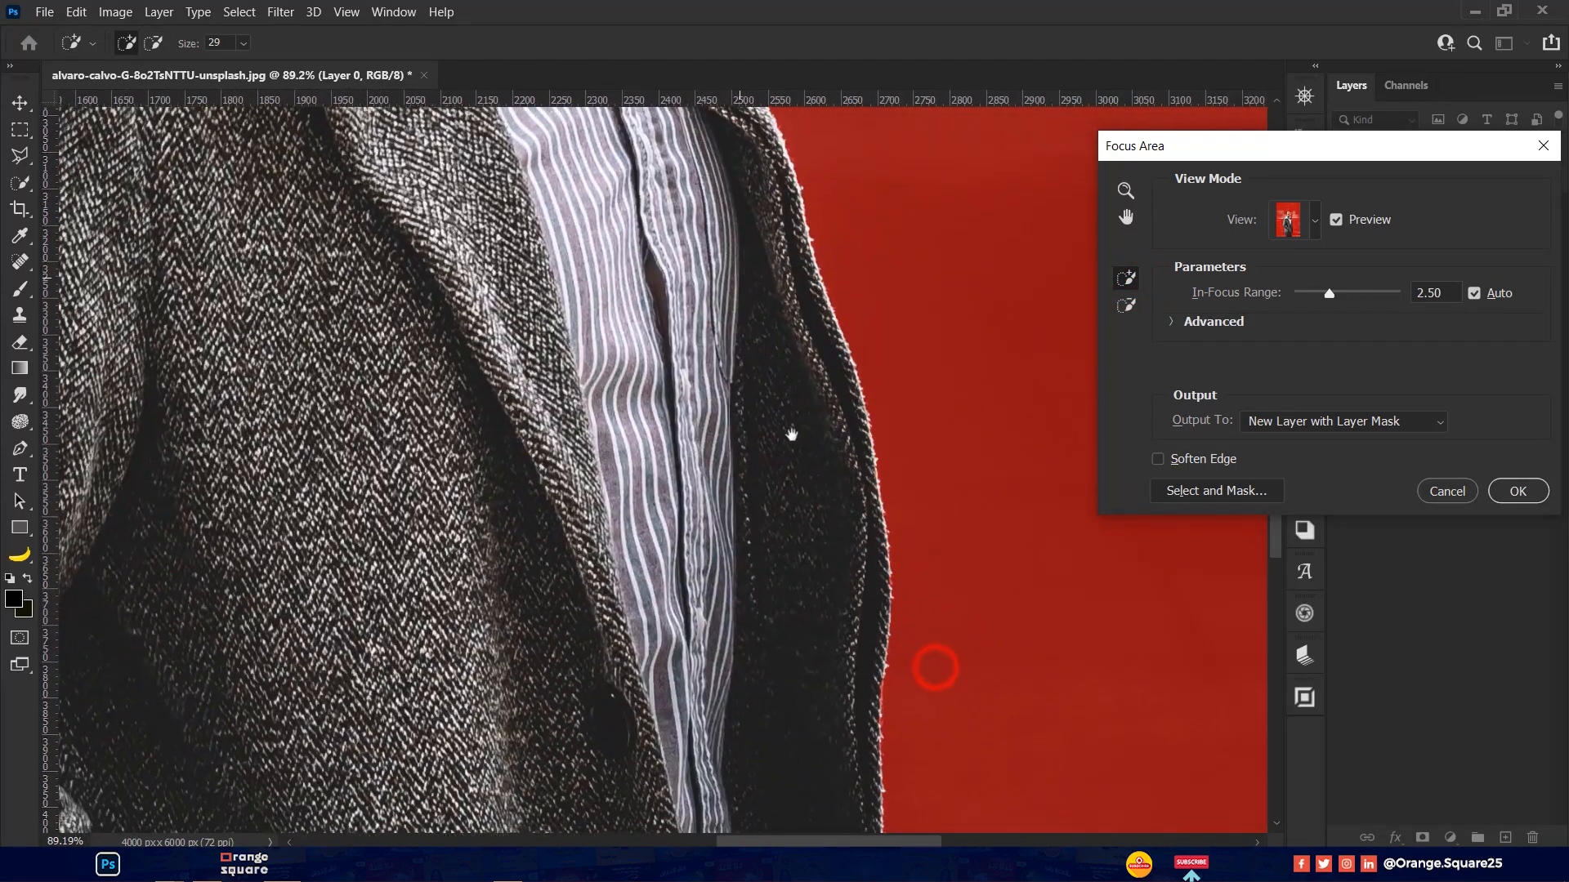
scroll(850, 335, down, 3)
scroll(833, 414, down, 5)
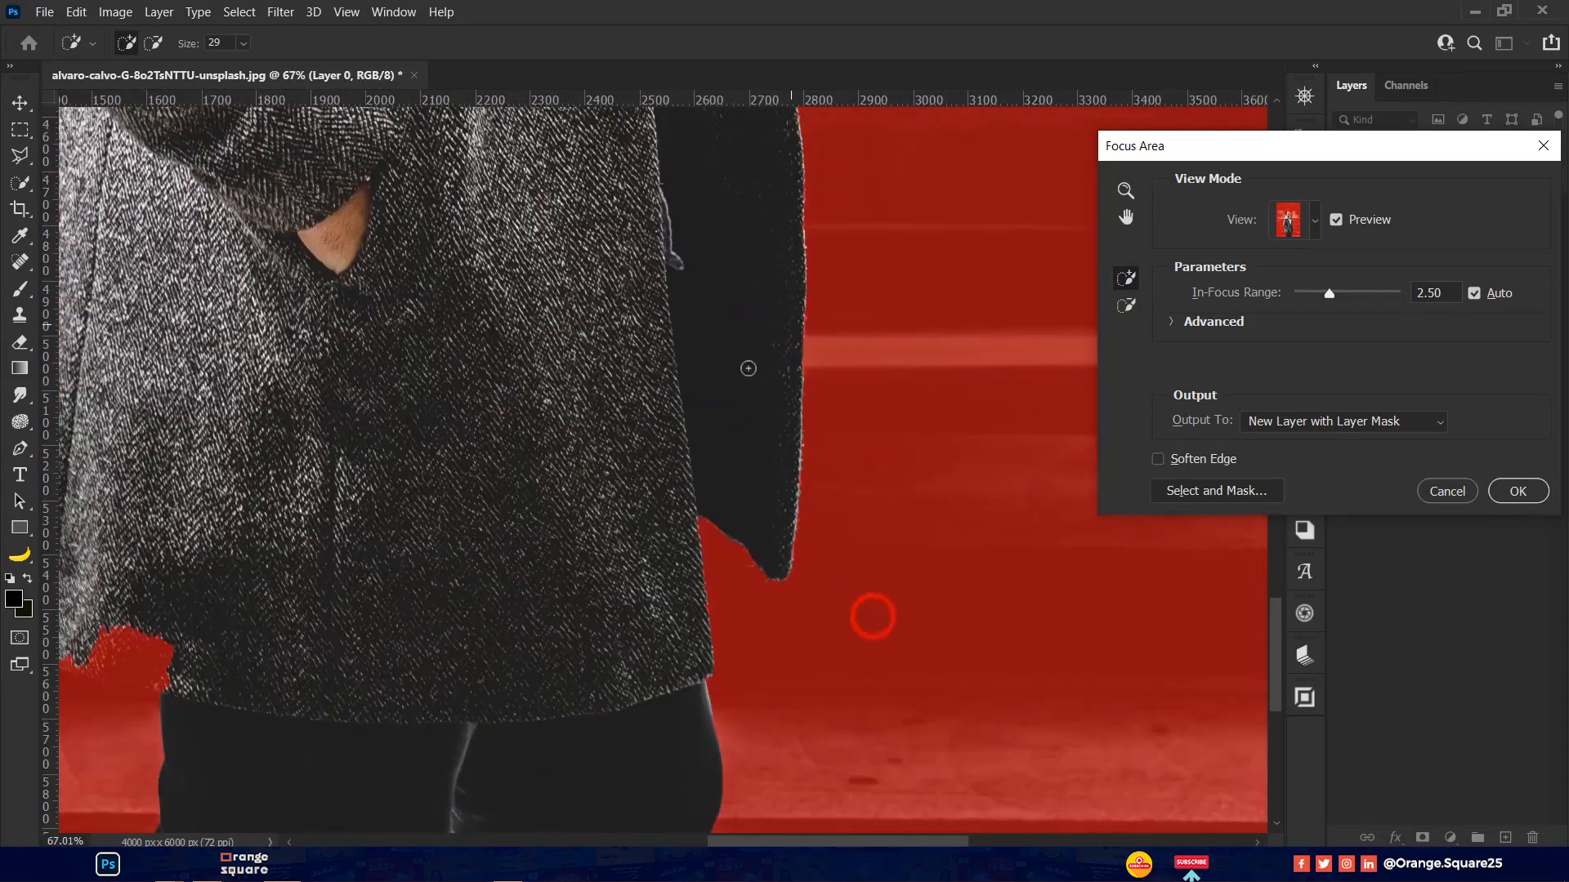
drag(796, 234, 960, 378)
scroll(626, 403, up, 3)
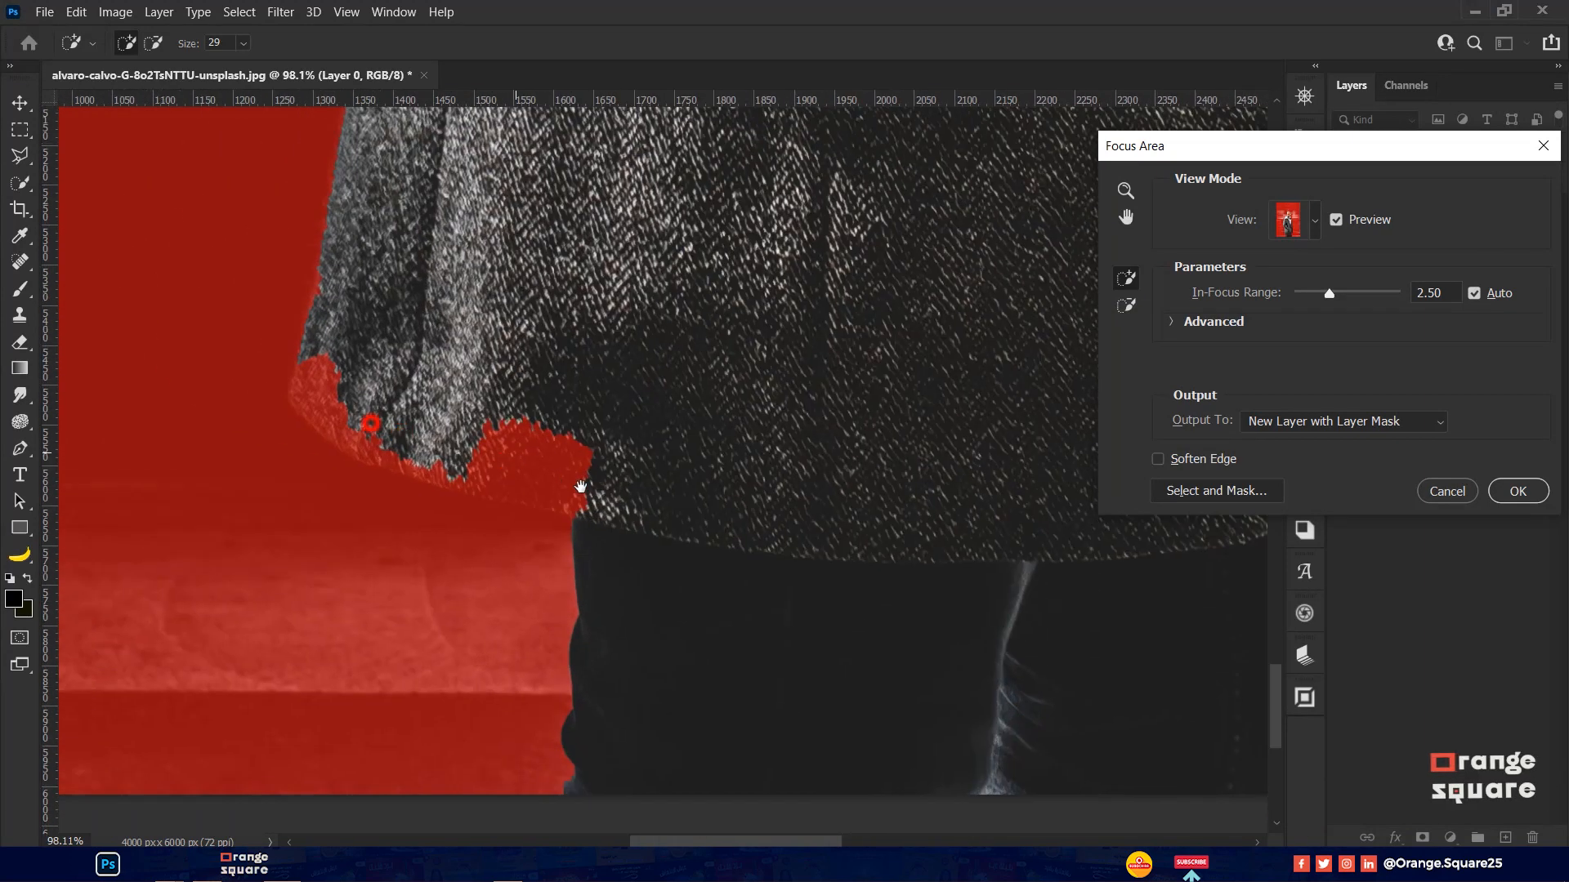
drag(422, 377, 432, 396)
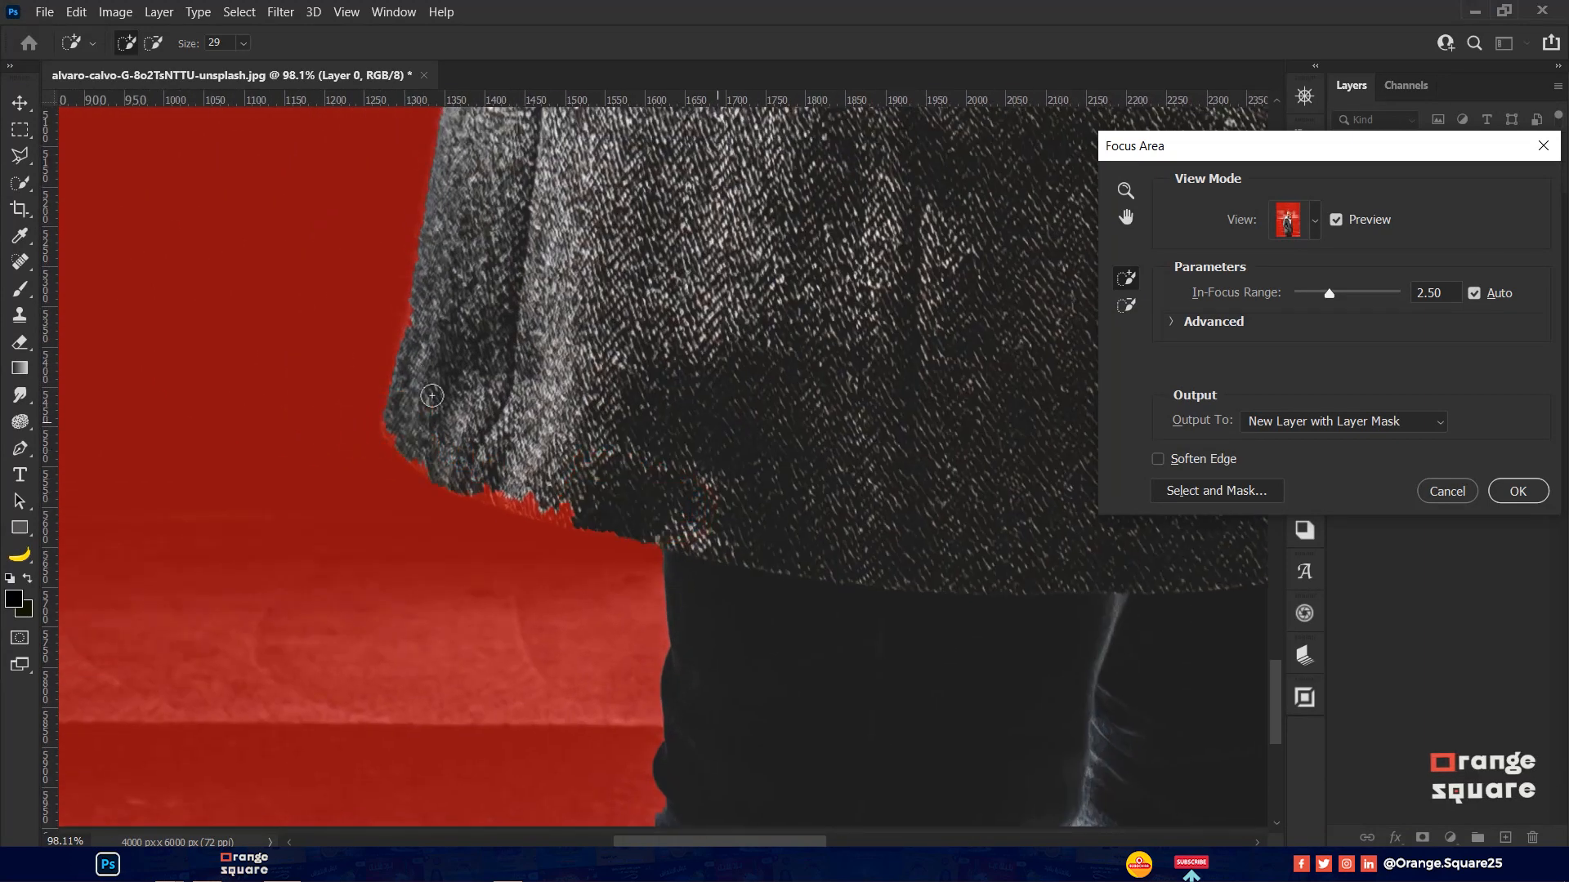
click(473, 476)
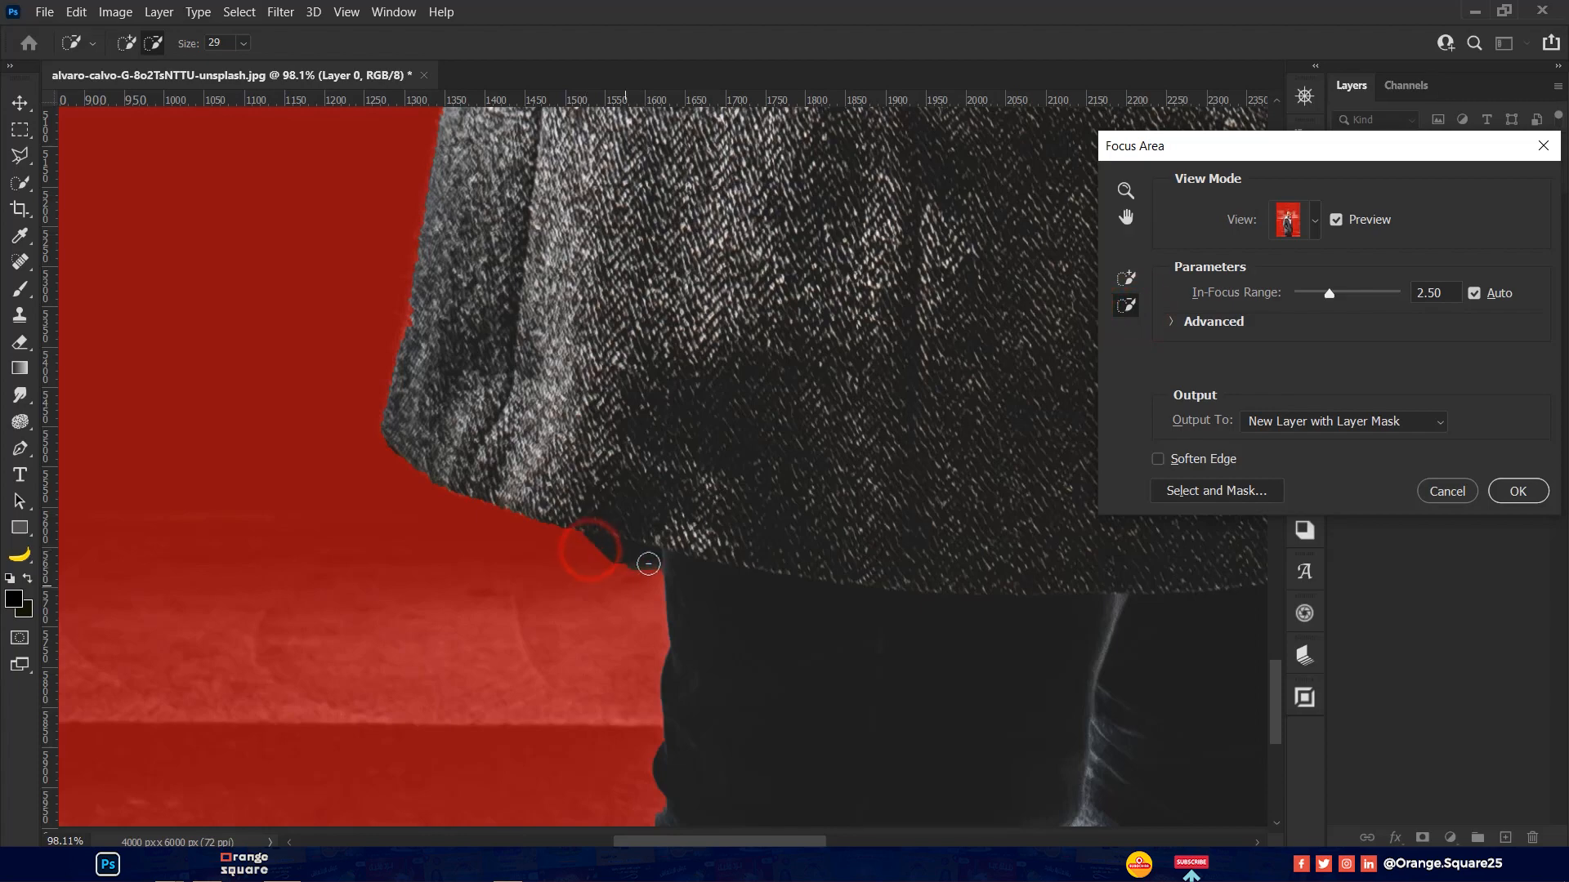
Apply the Focus Area selection of the man as a new layer with a layer mask
scroll(555, 434, down, 5)
drag(524, 490, 524, 764)
drag(536, 349, 514, 640)
scroll(570, 474, down, 6)
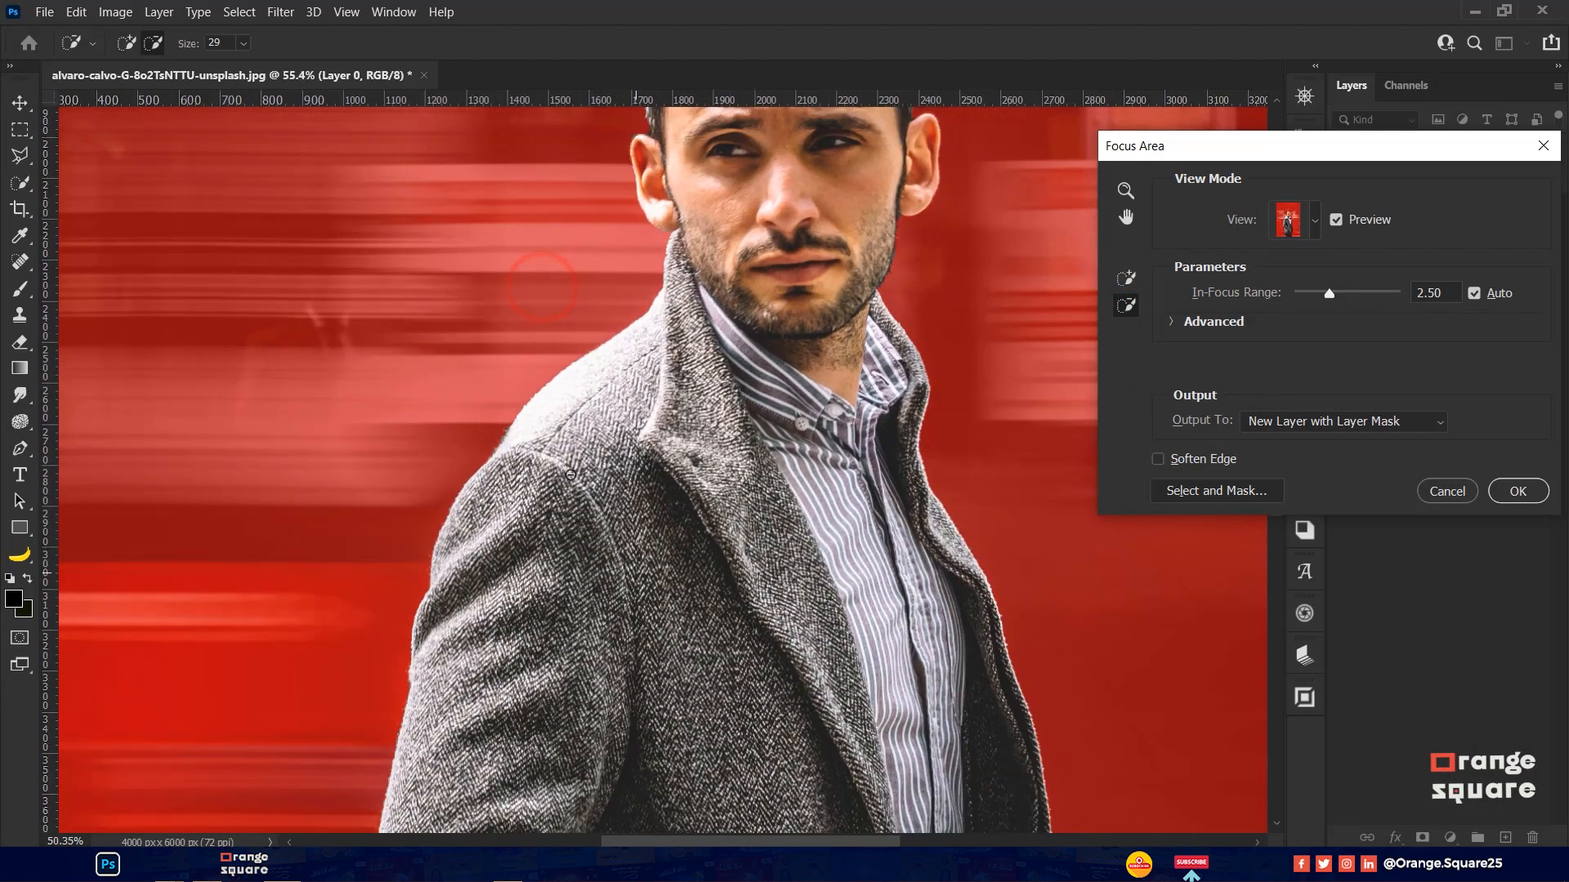
scroll(686, 518, down, 2)
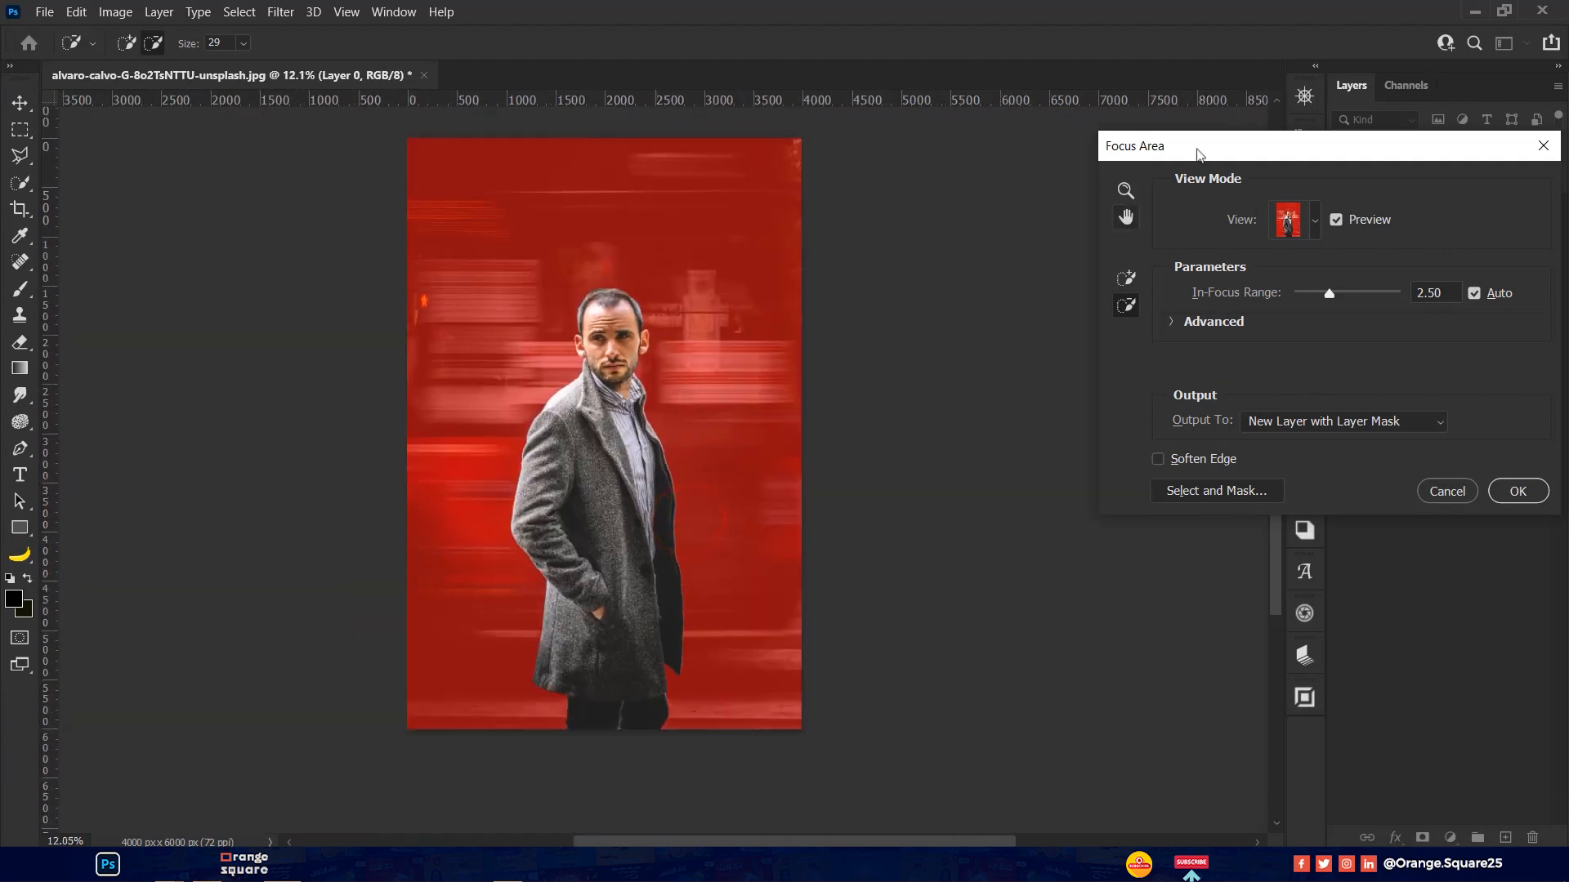
drag(1187, 152, 1054, 125)
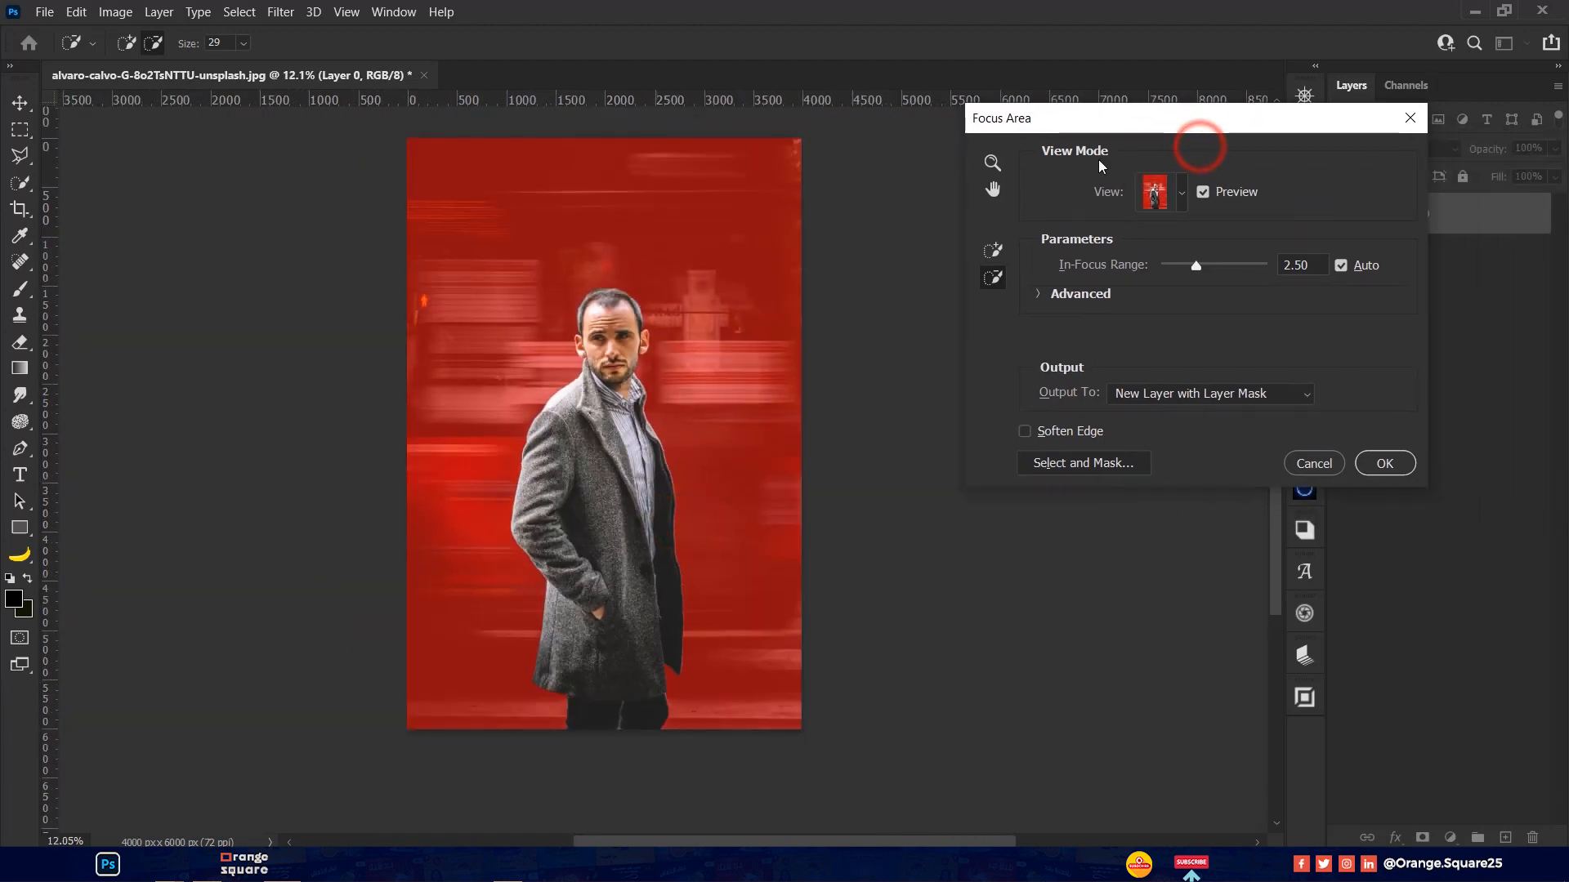
click(1381, 463)
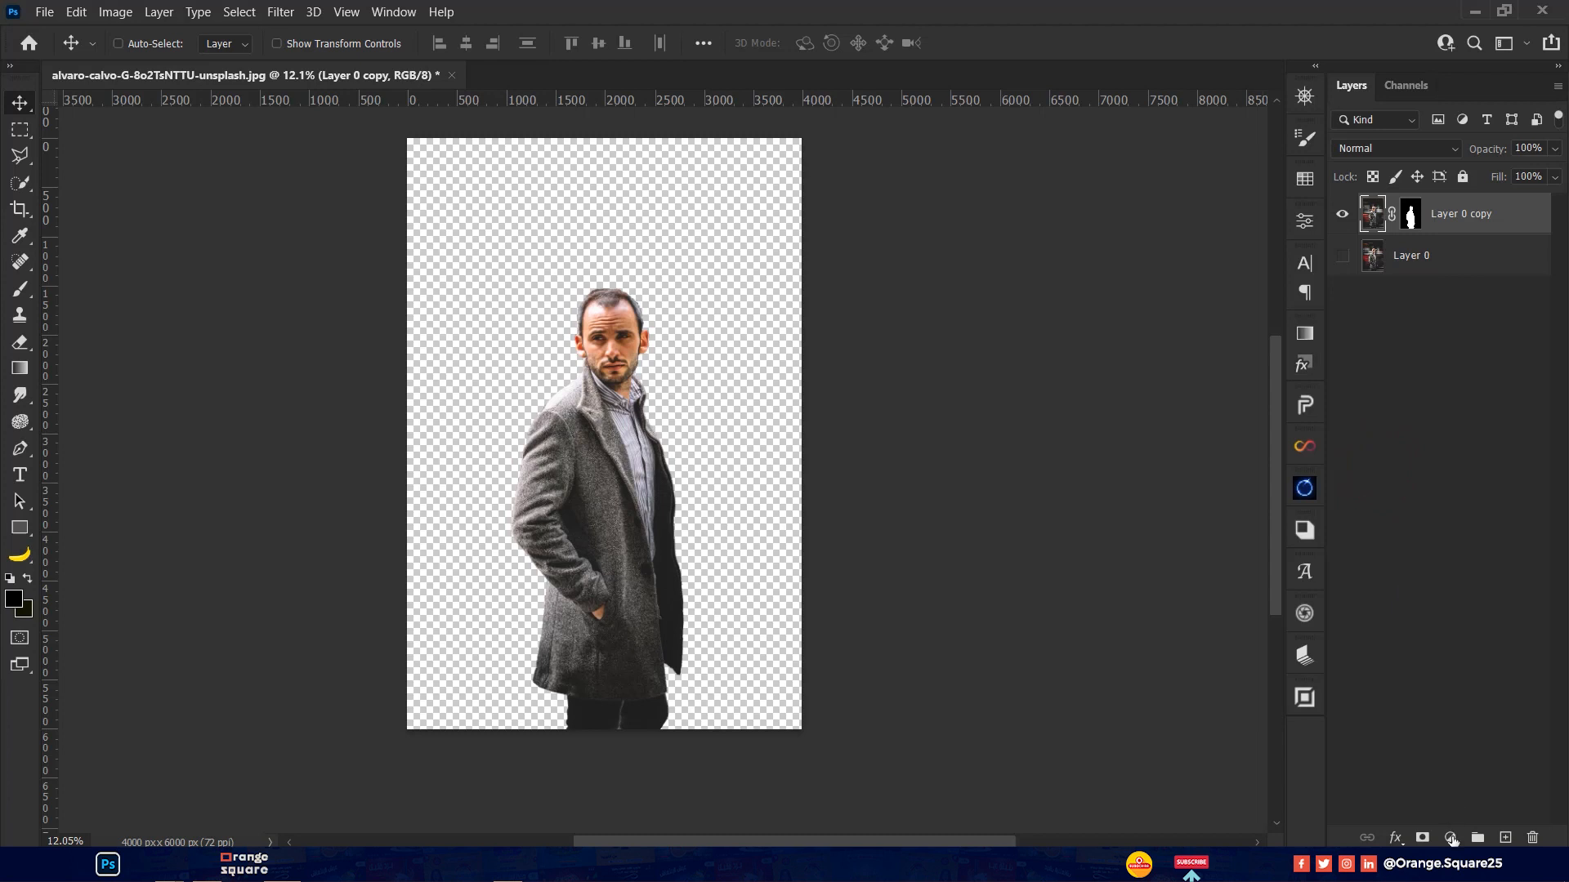
Add a dark blue Solid Color fill layer and place it beneath the masked Layer 0 copy
click(1450, 839)
click(1428, 484)
drag(1119, 401, 1171, 433)
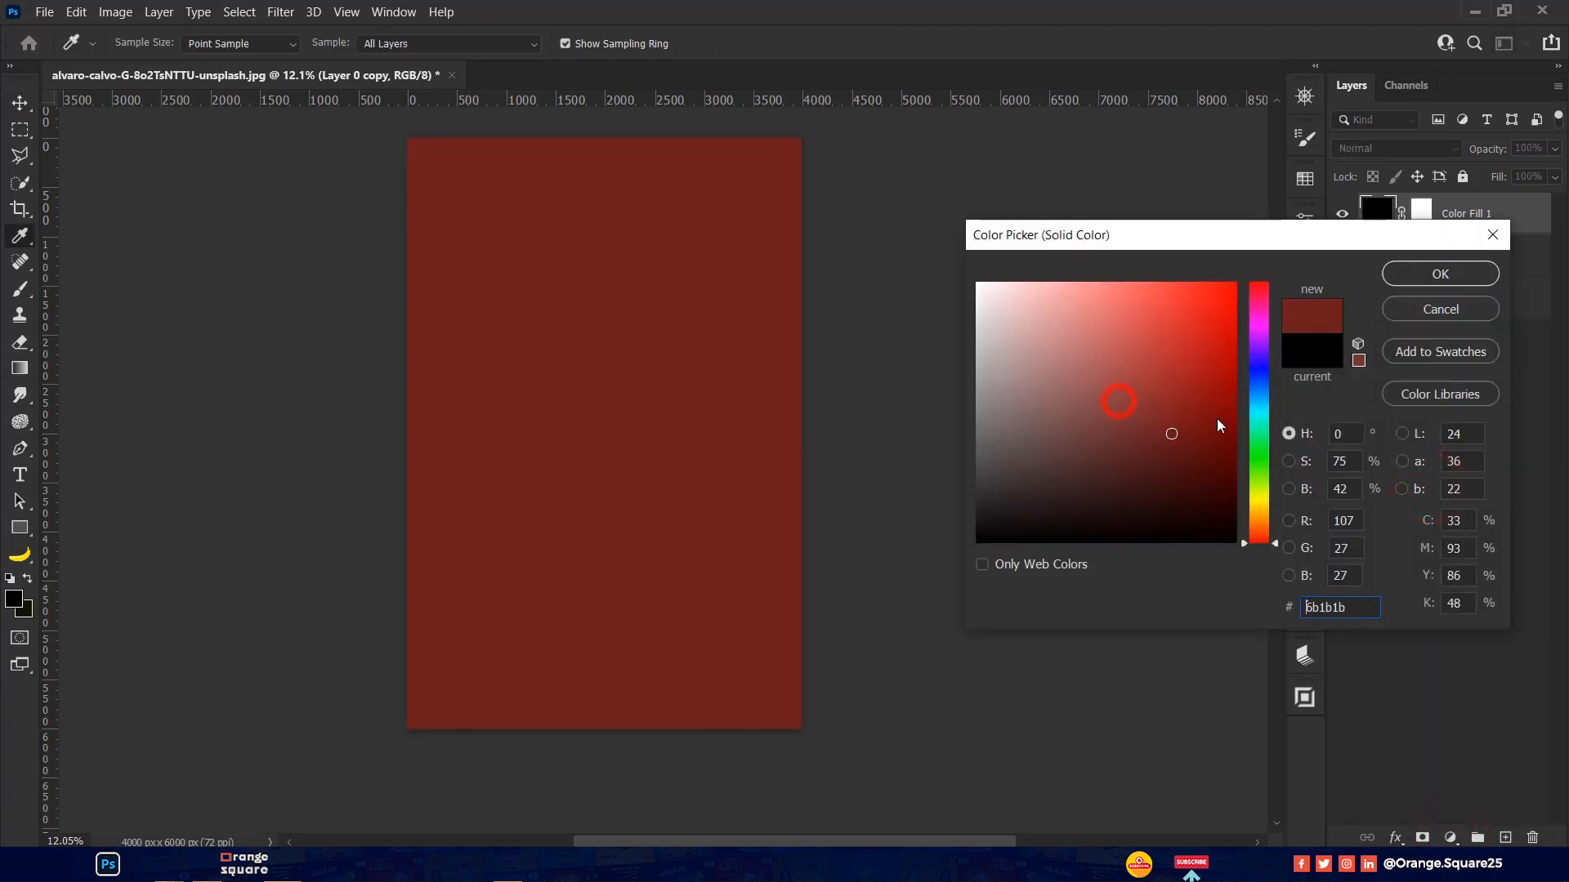
click(1403, 274)
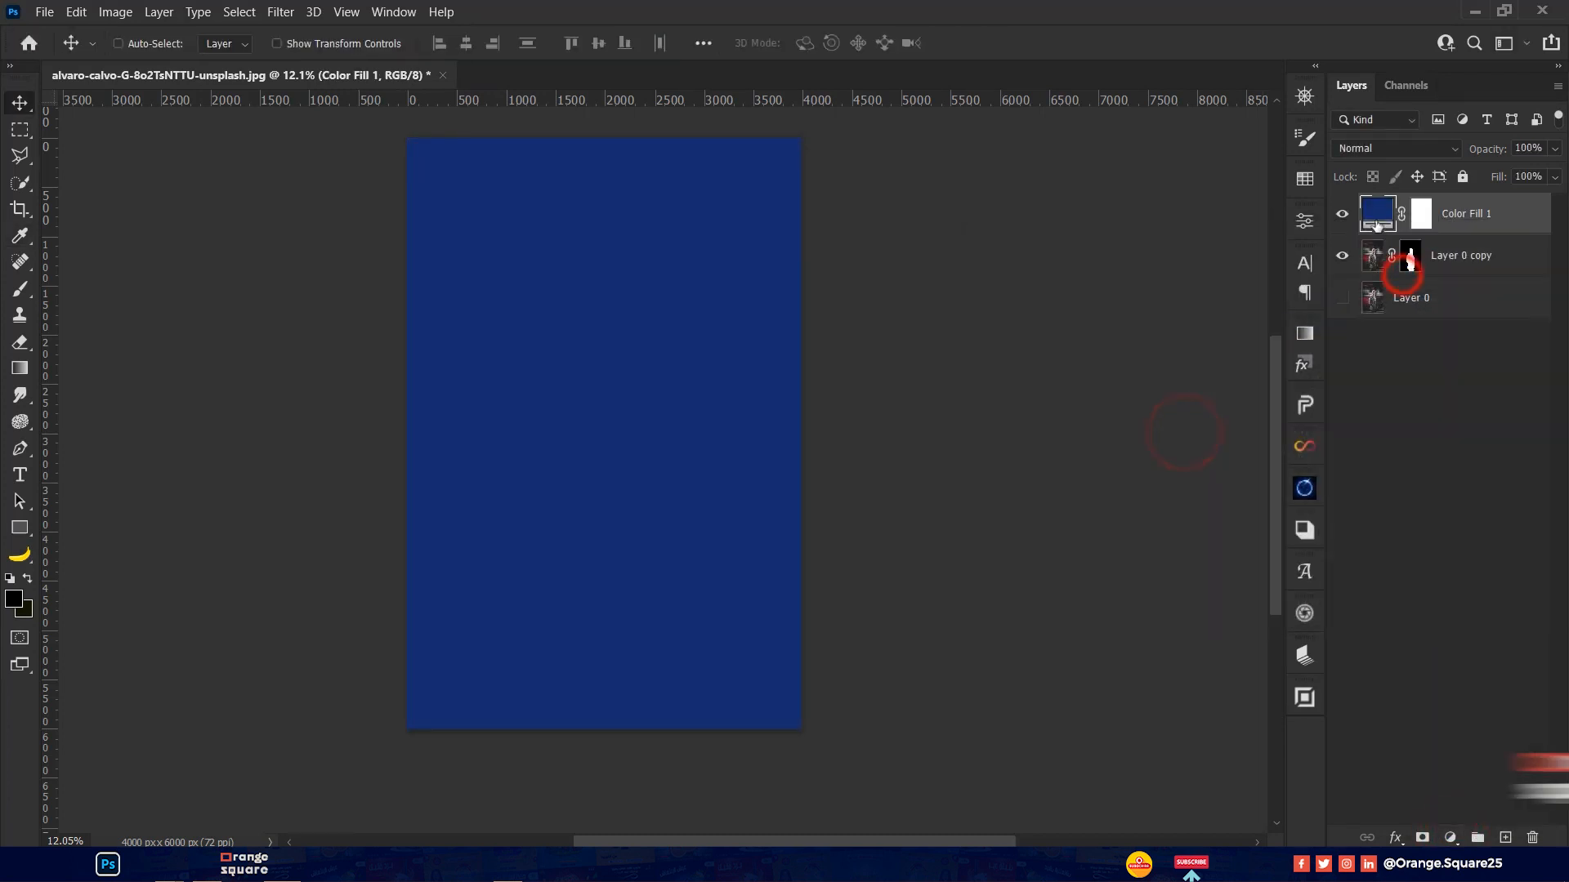
drag(1375, 219, 1398, 281)
Examine the cut-out edges around the man's hair, face and coat against the blue background
scroll(928, 242, up, 9)
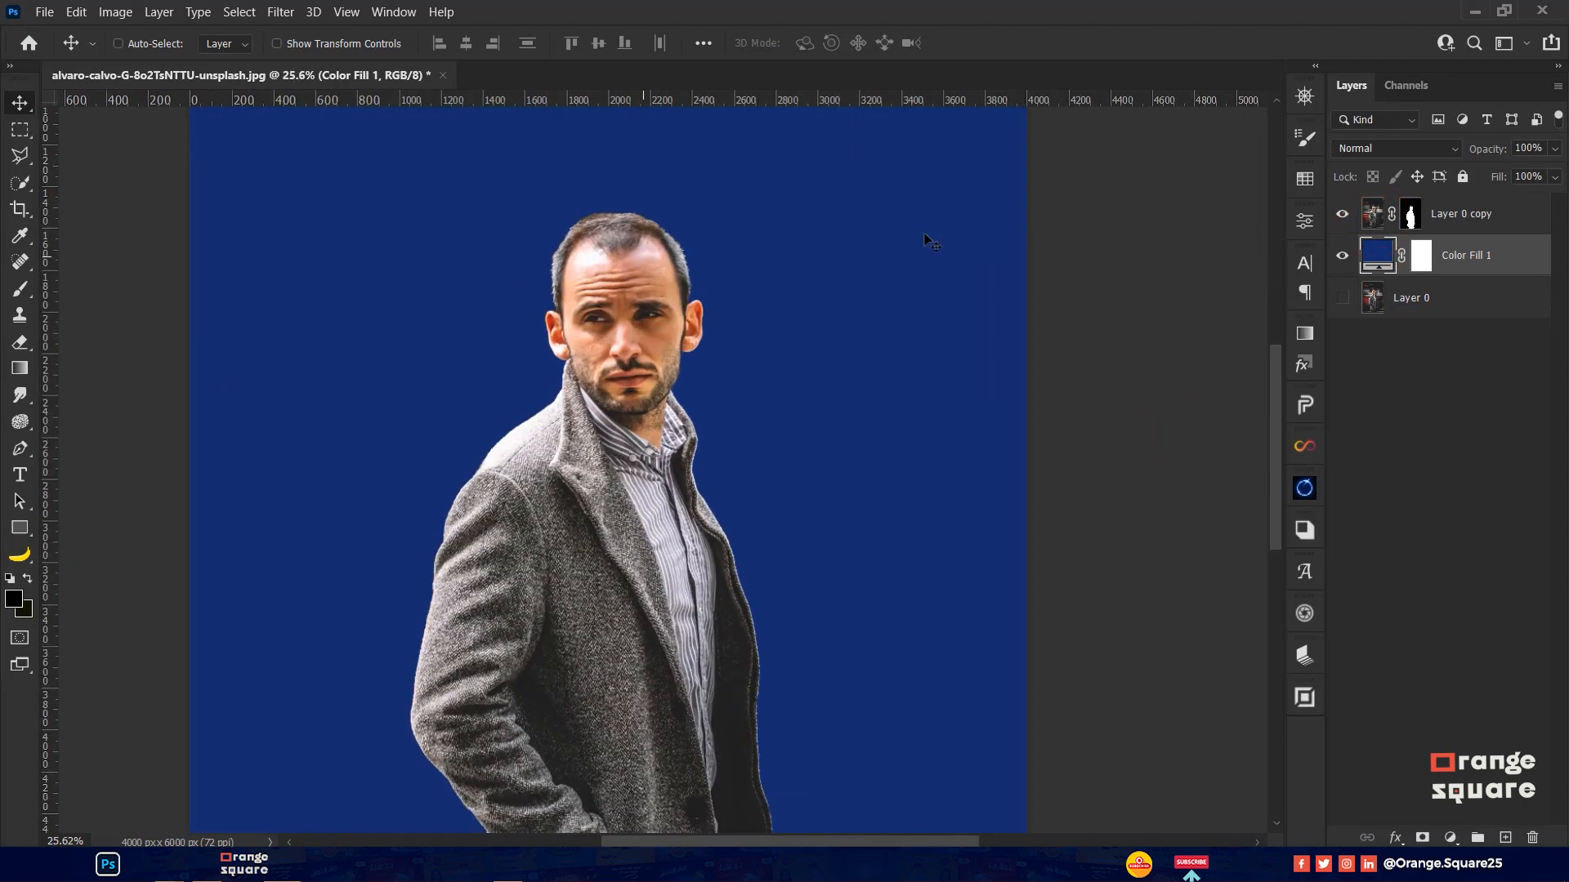
drag(638, 204, 723, 353)
scroll(712, 515, up, 3)
scroll(712, 515, down, 4)
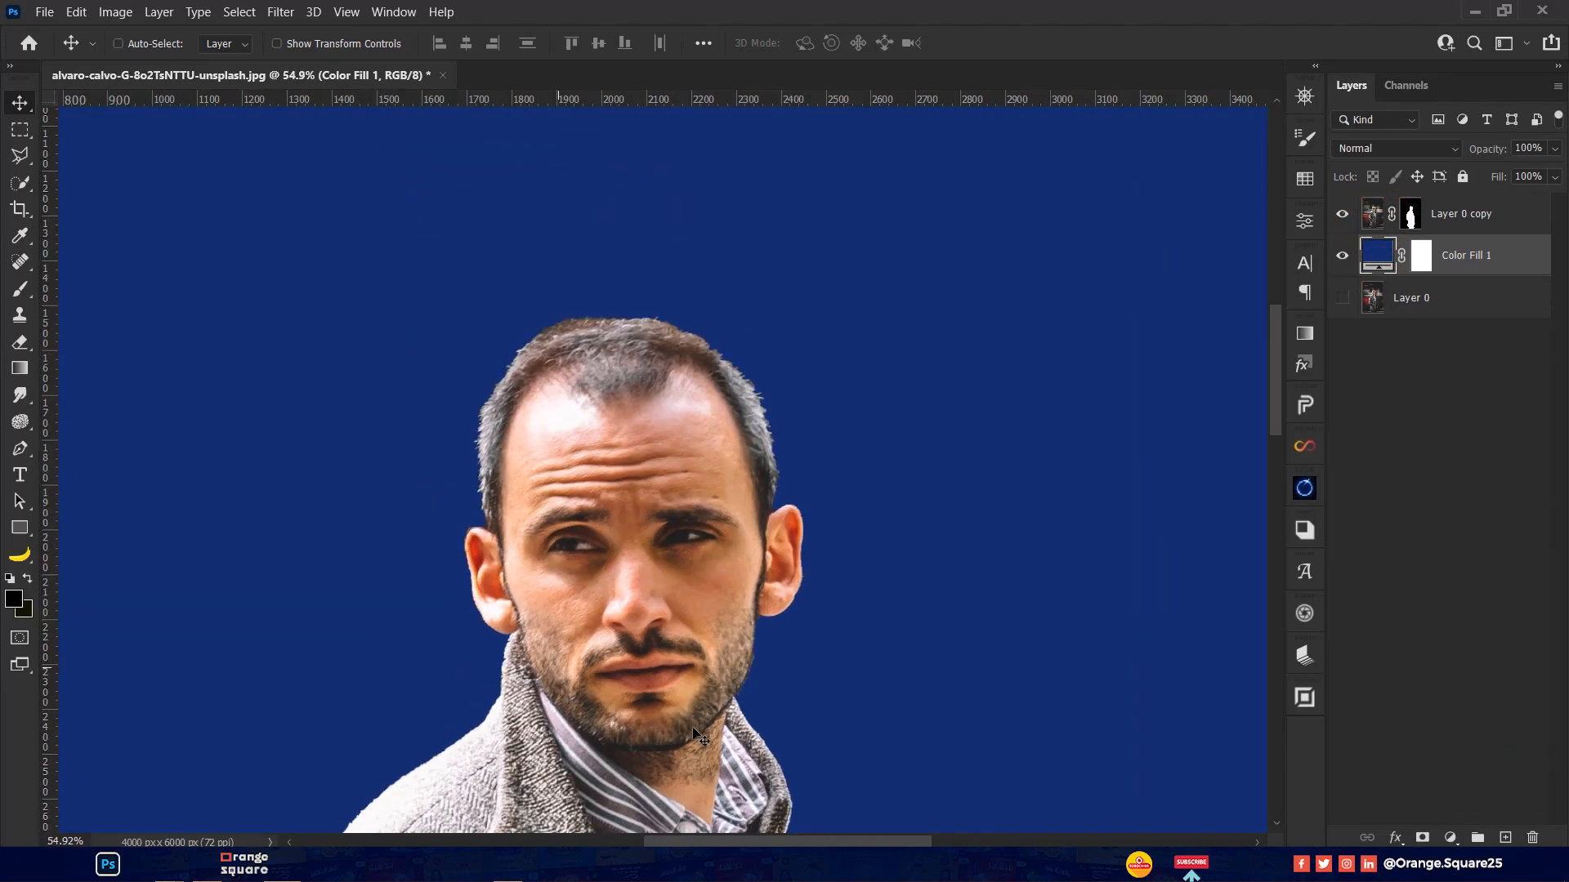
drag(694, 728, 595, 336)
scroll(636, 626, down, 4)
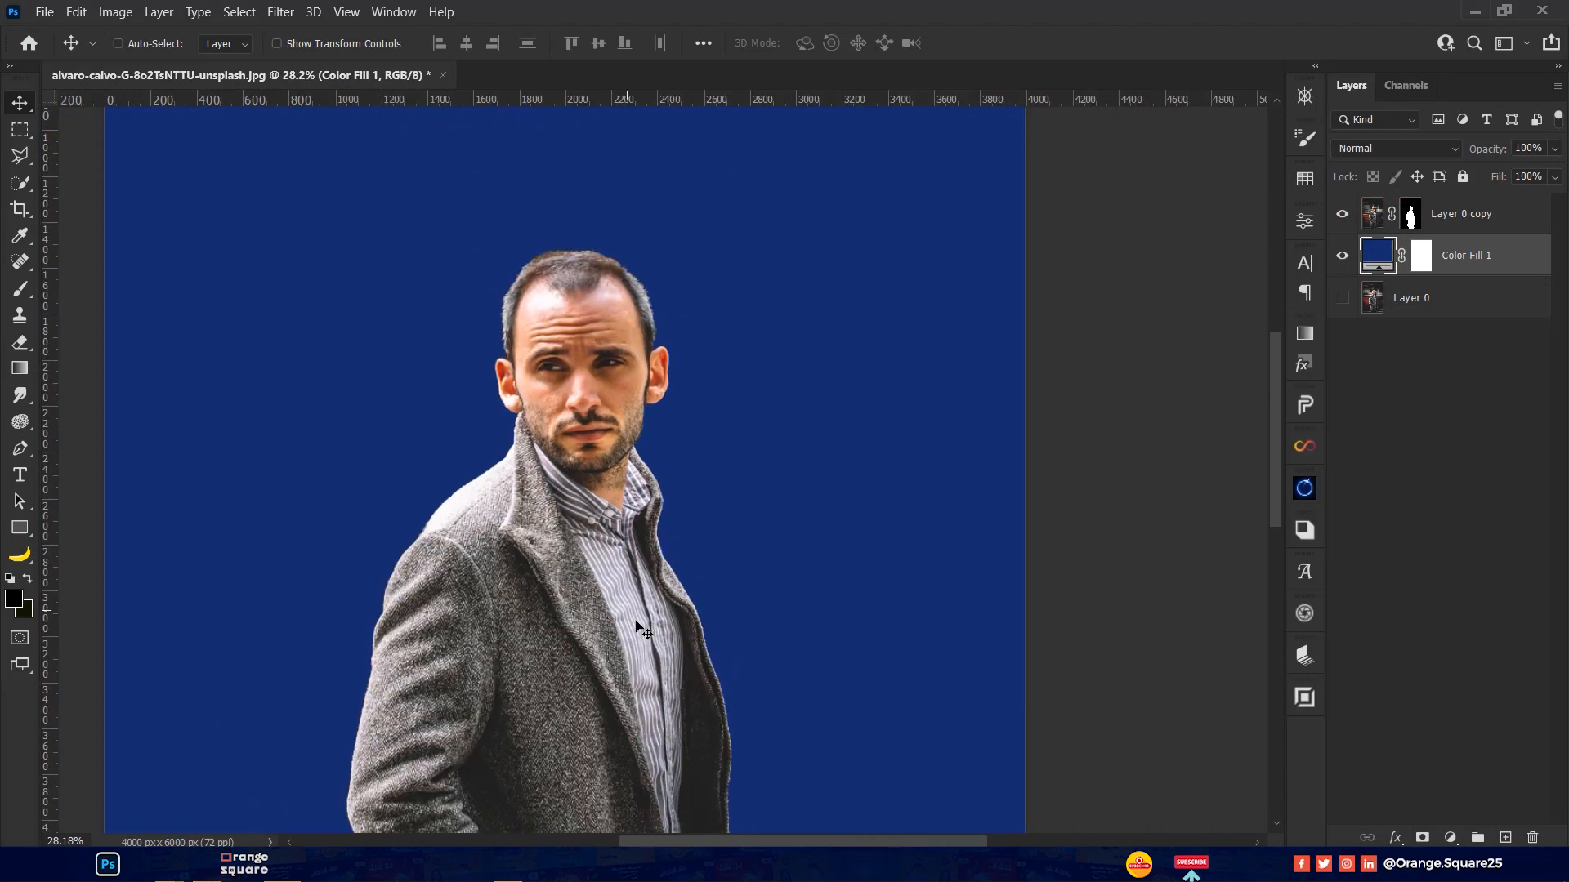
scroll(642, 630, down, 2)
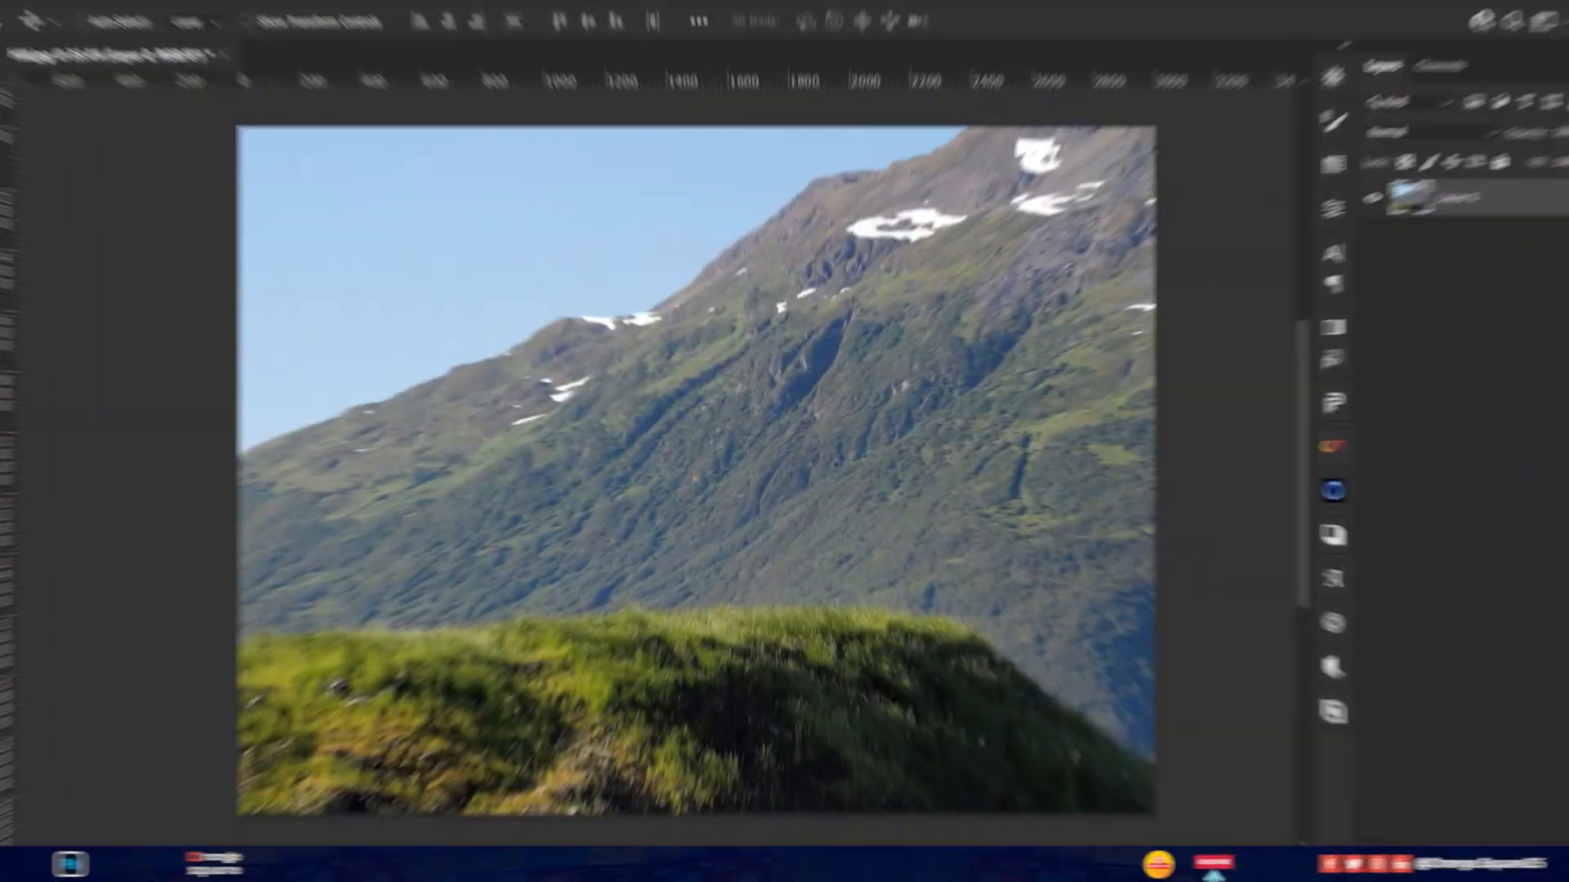
Select the grassy foreground hill in Hill.jpg across the full image width with the Quick Selection tool
click(21, 183)
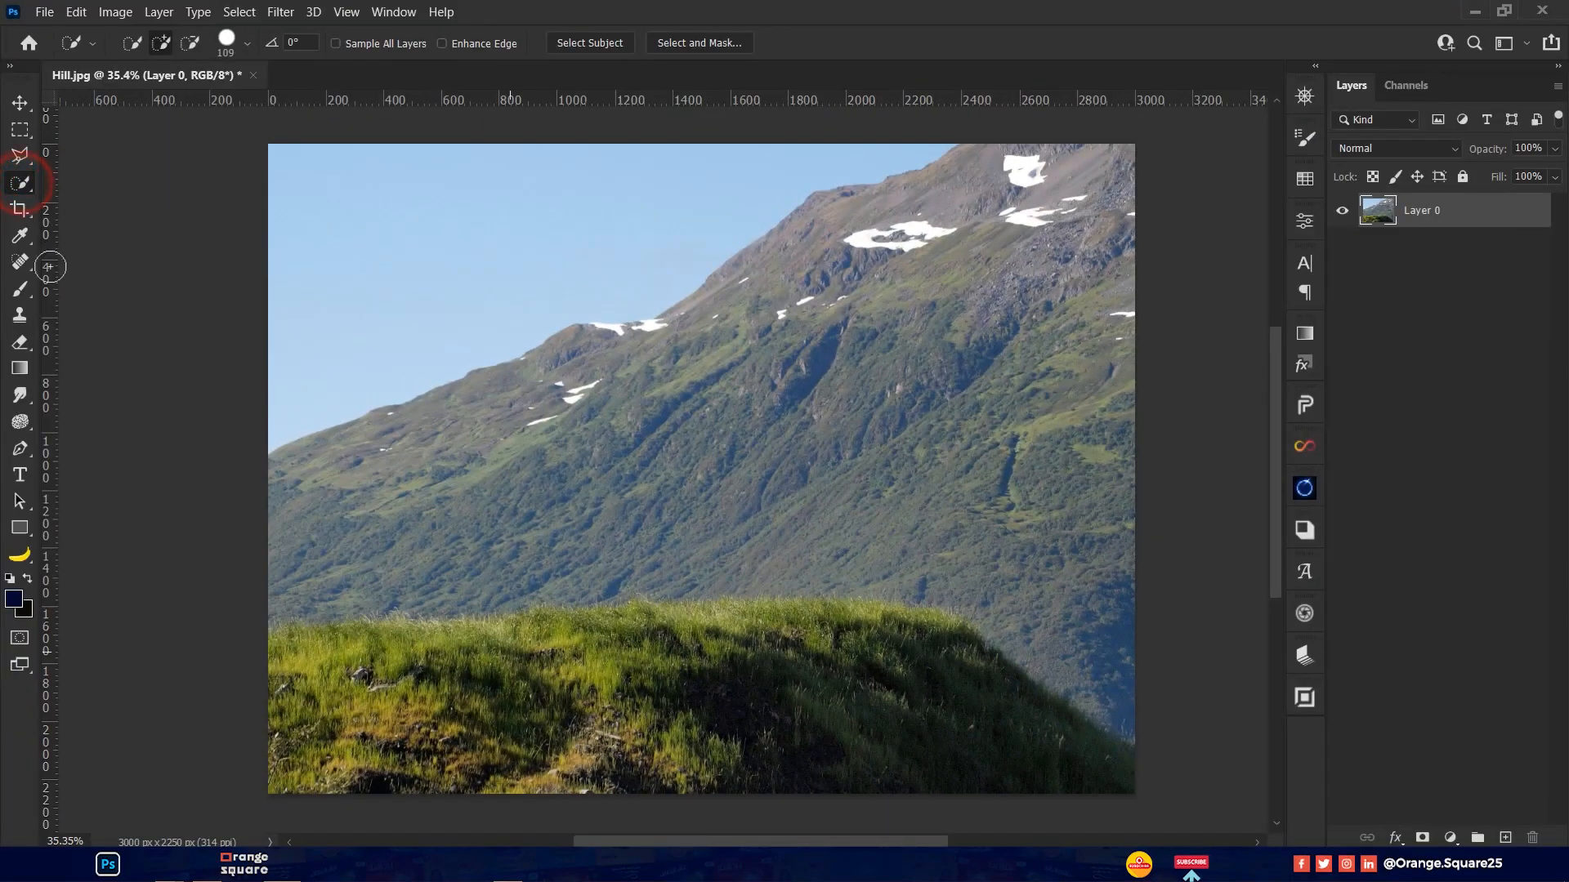
scroll(498, 695, up, 3)
mouse_move(180, 645)
mouse_down()
mouse_move(457, 588)
mouse_move(1015, 613)
mouse_move(1173, 648)
mouse_move(1148, 653)
mouse_up()
key(space)
drag(1148, 654, 1004, 627)
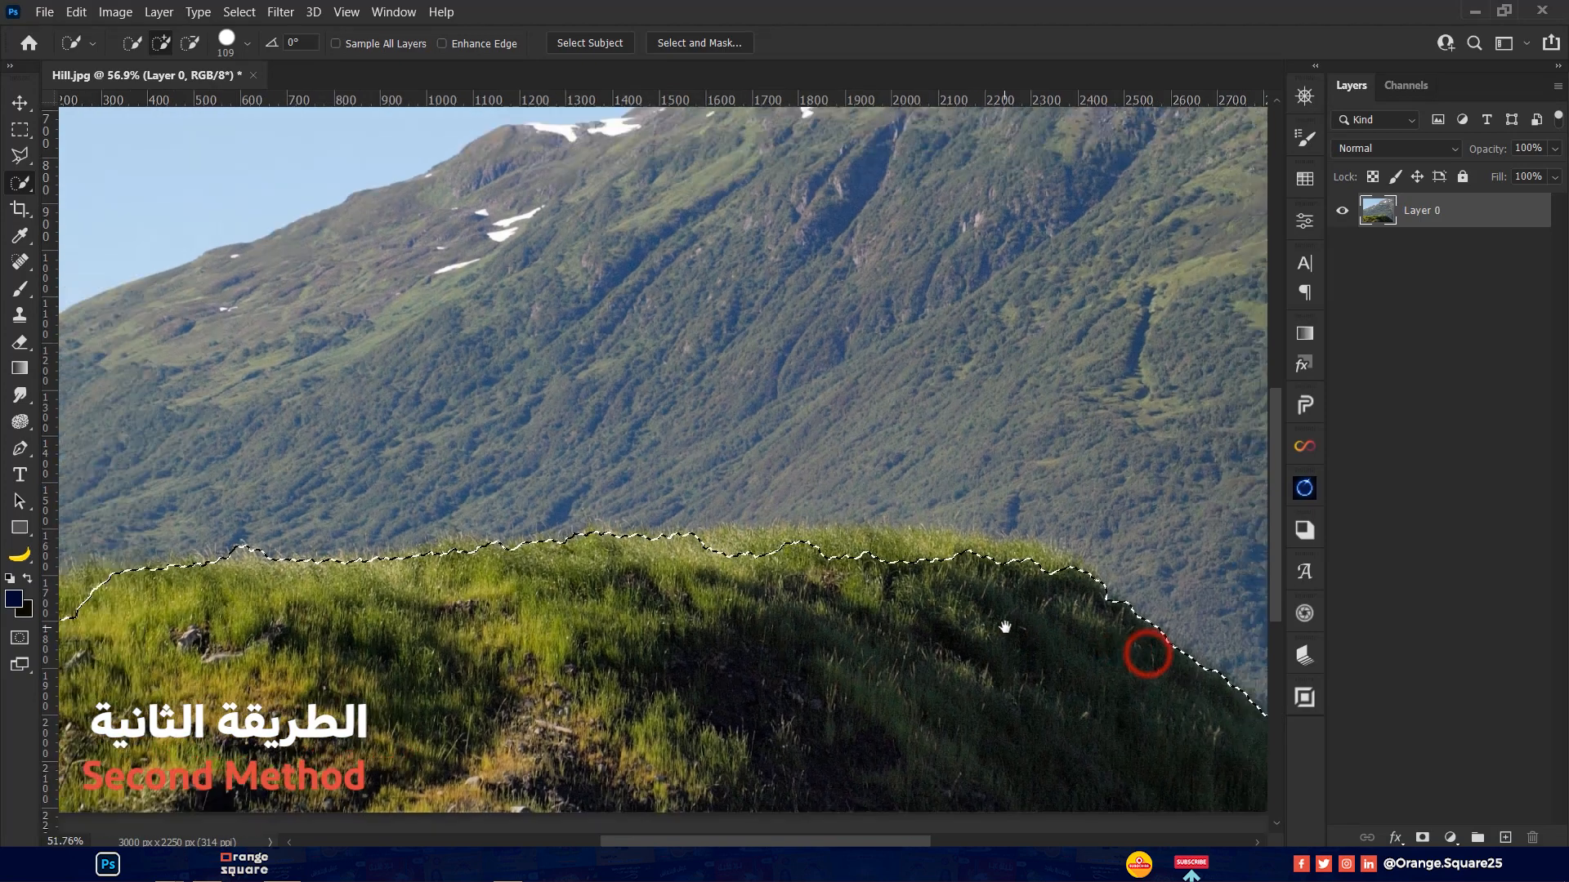
scroll(1005, 627, down, 2)
click(1037, 596)
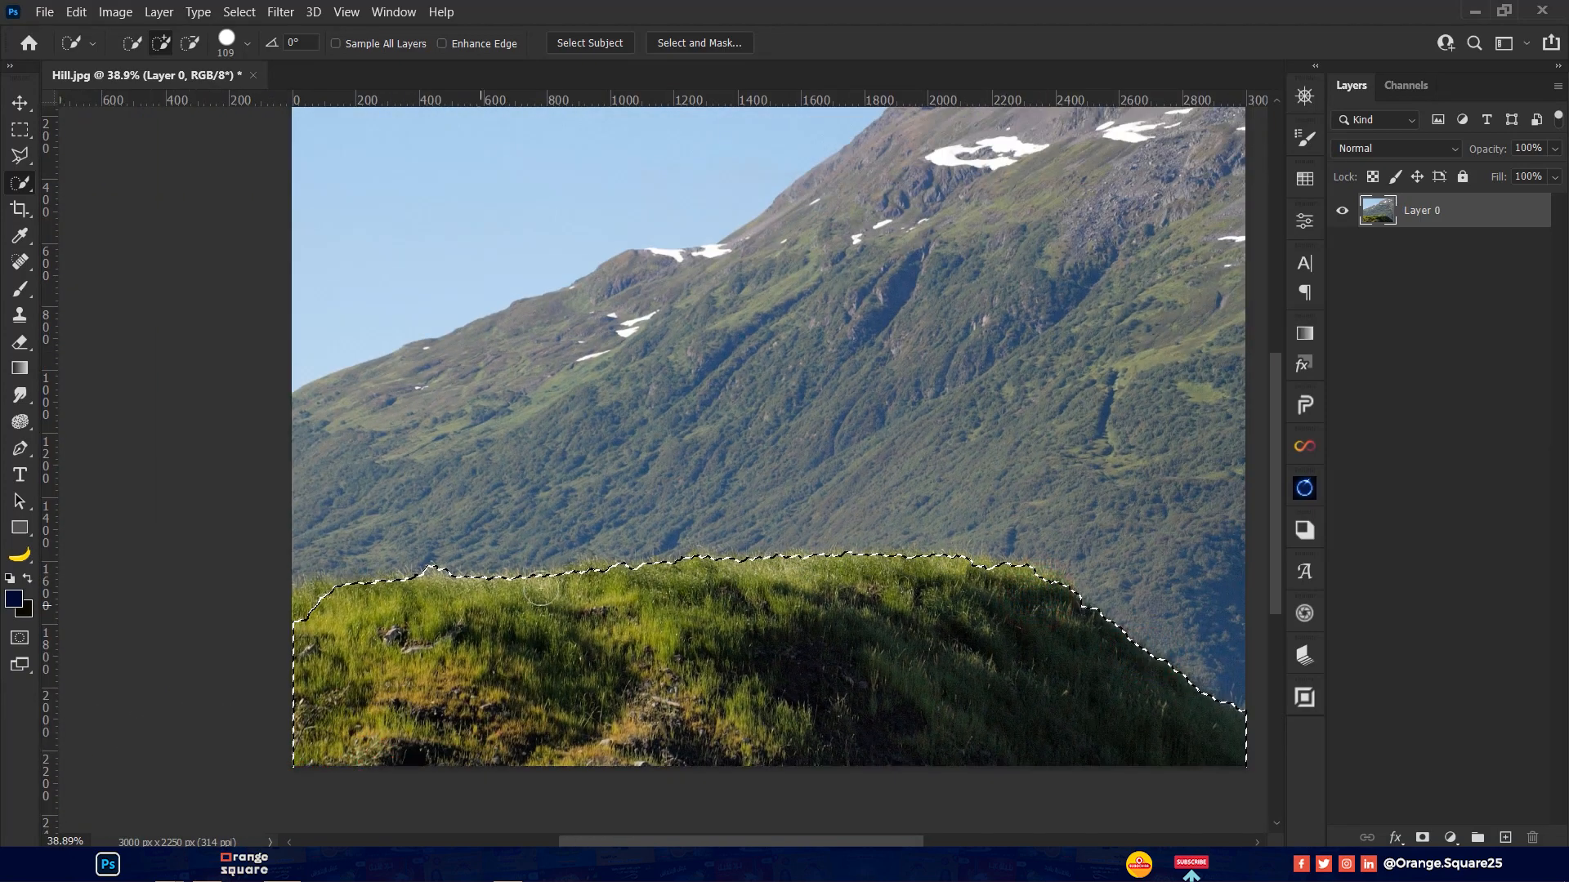
mouse_move(366, 595)
mouse_down()
mouse_move(312, 598)
mouse_move(329, 549)
mouse_up()
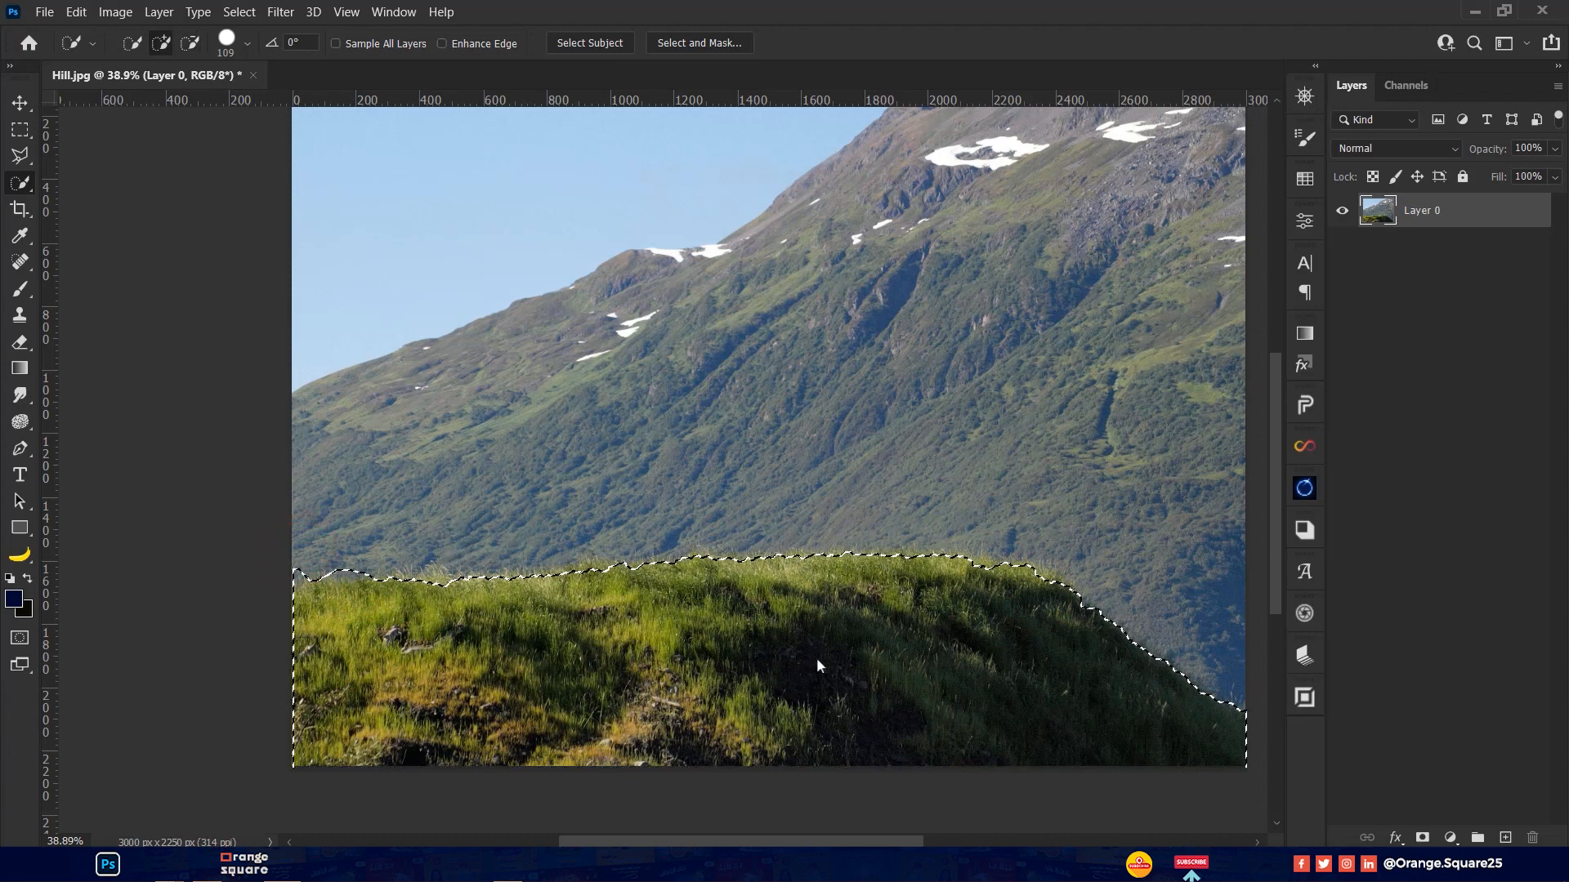
Mask Layer 0 to the selected hill and add a dark navy Solid Color fill layer beneath it
click(1421, 837)
key(ctrl+0)
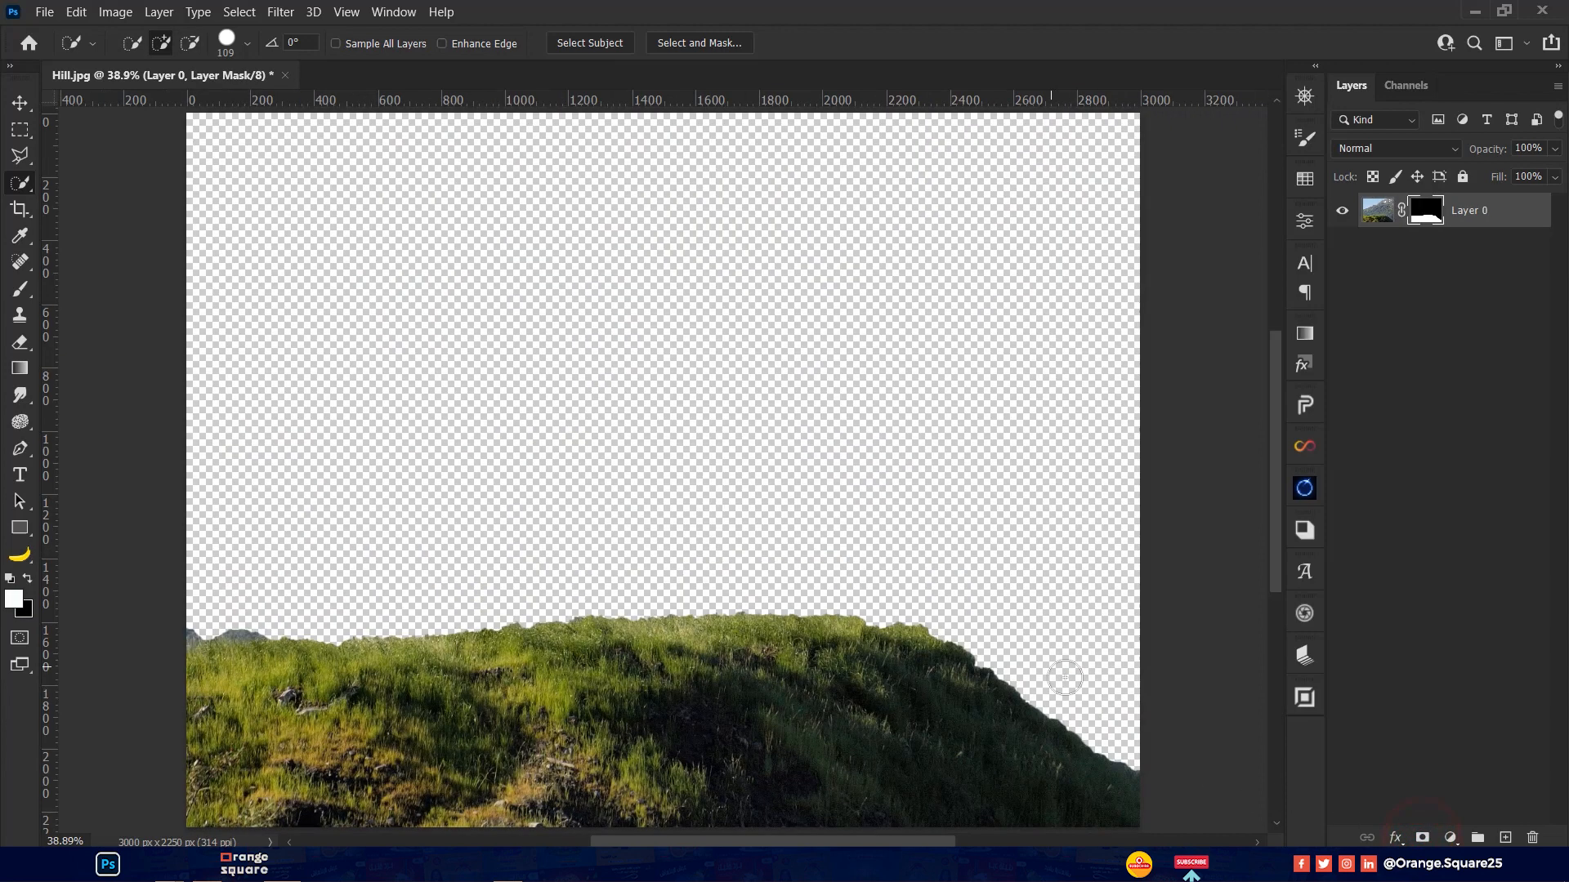
click(1450, 837)
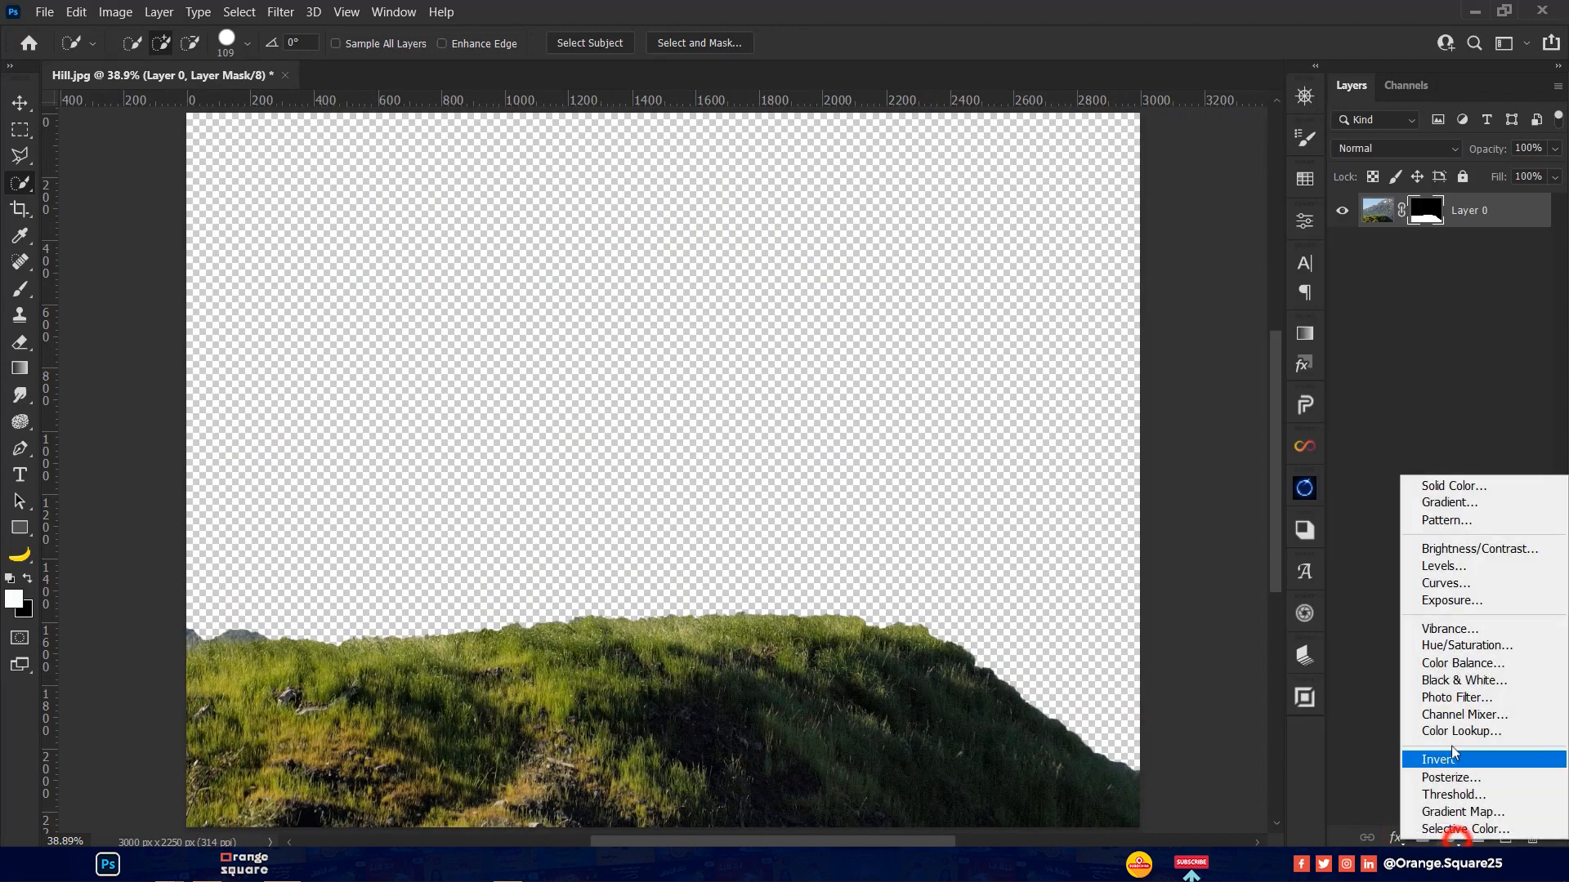
click(1443, 483)
click(1440, 274)
drag(1416, 260, 1423, 214)
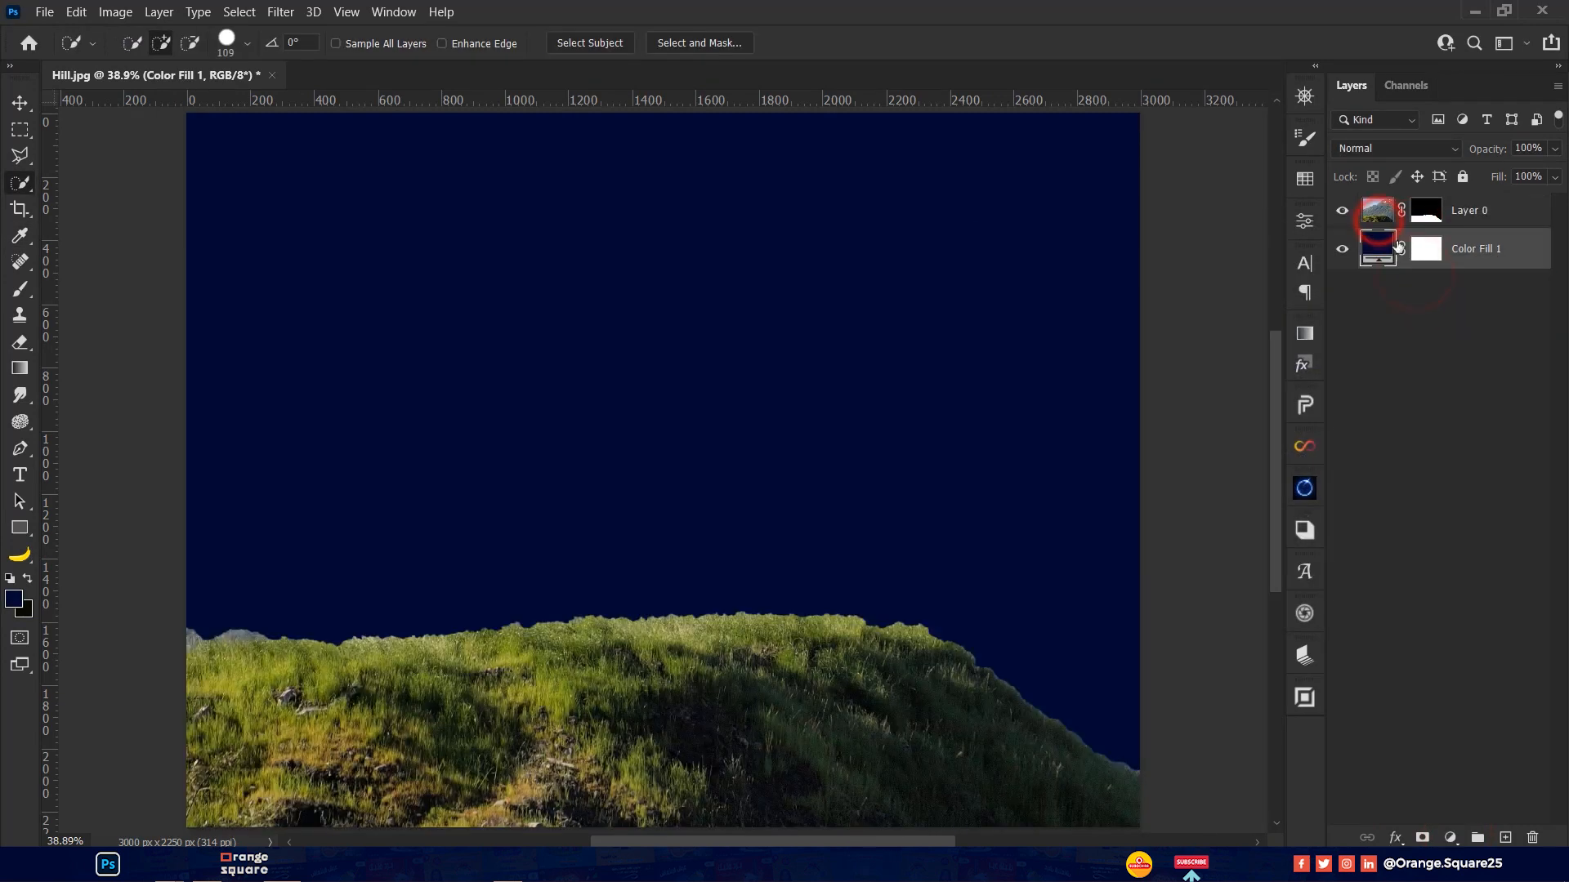
Set up a soft round brush of 339 px with 0% hardness for painting on Layer 0's mask
click(21, 293)
right_click(455, 299)
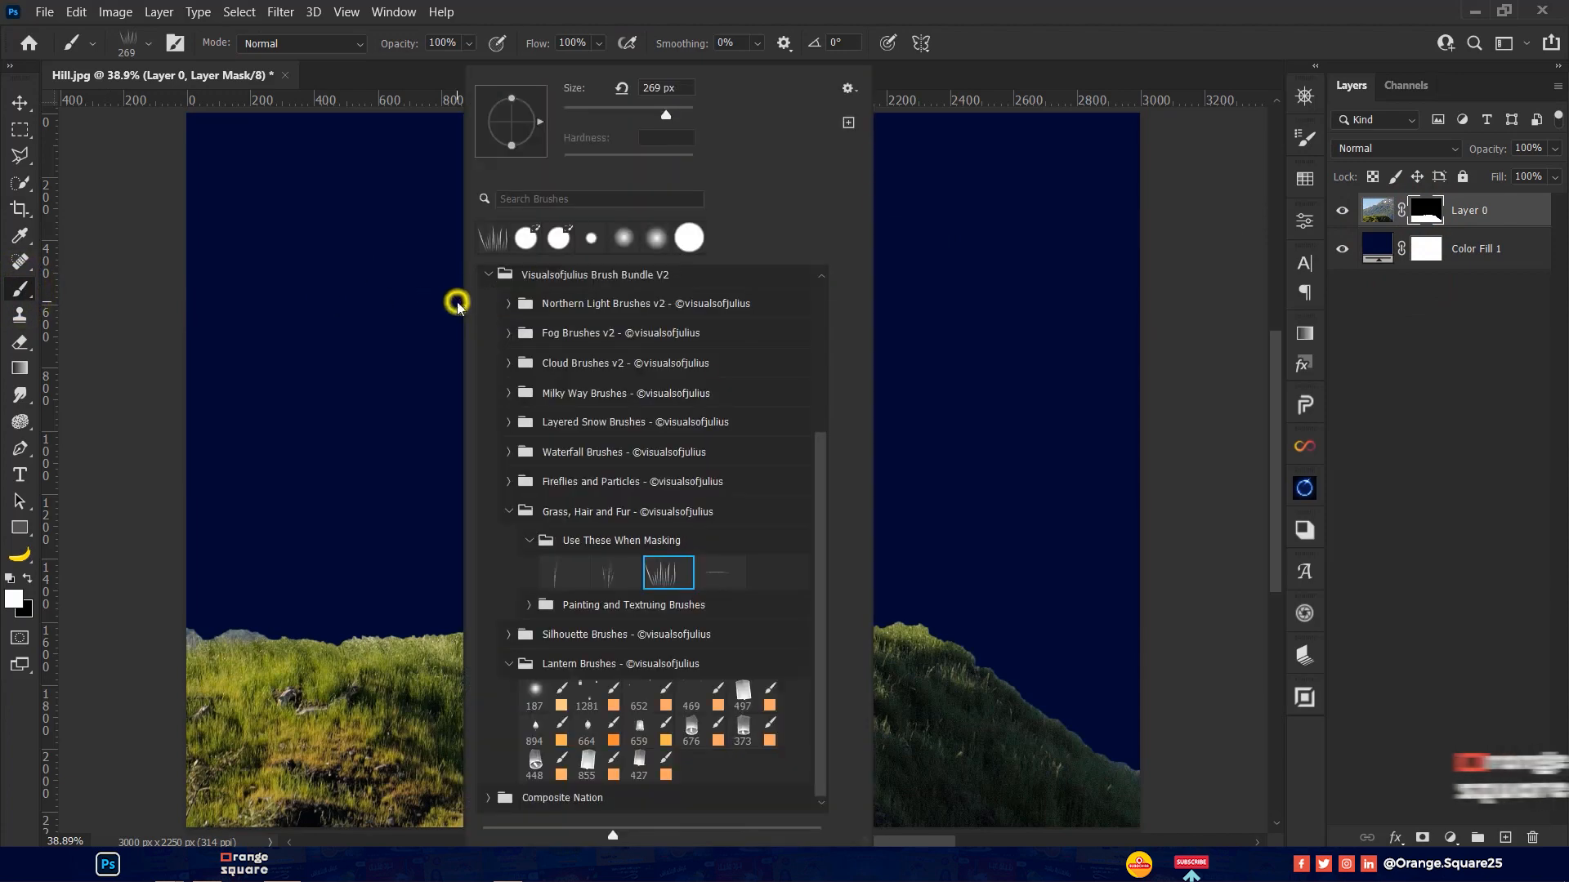
click(816, 337)
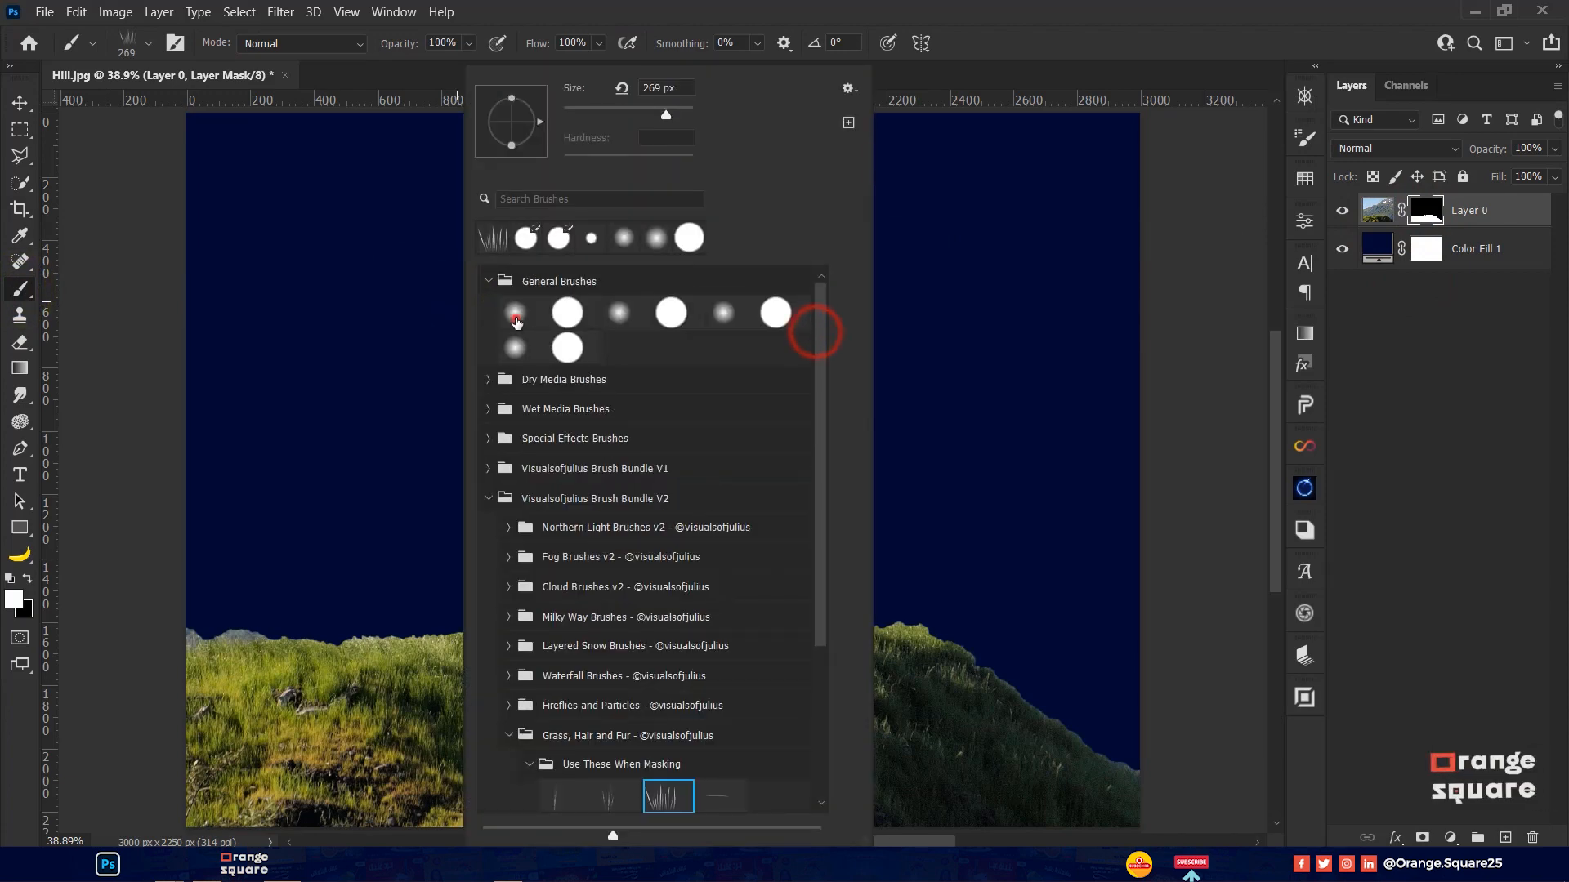
click(775, 4)
right_click(550, 528)
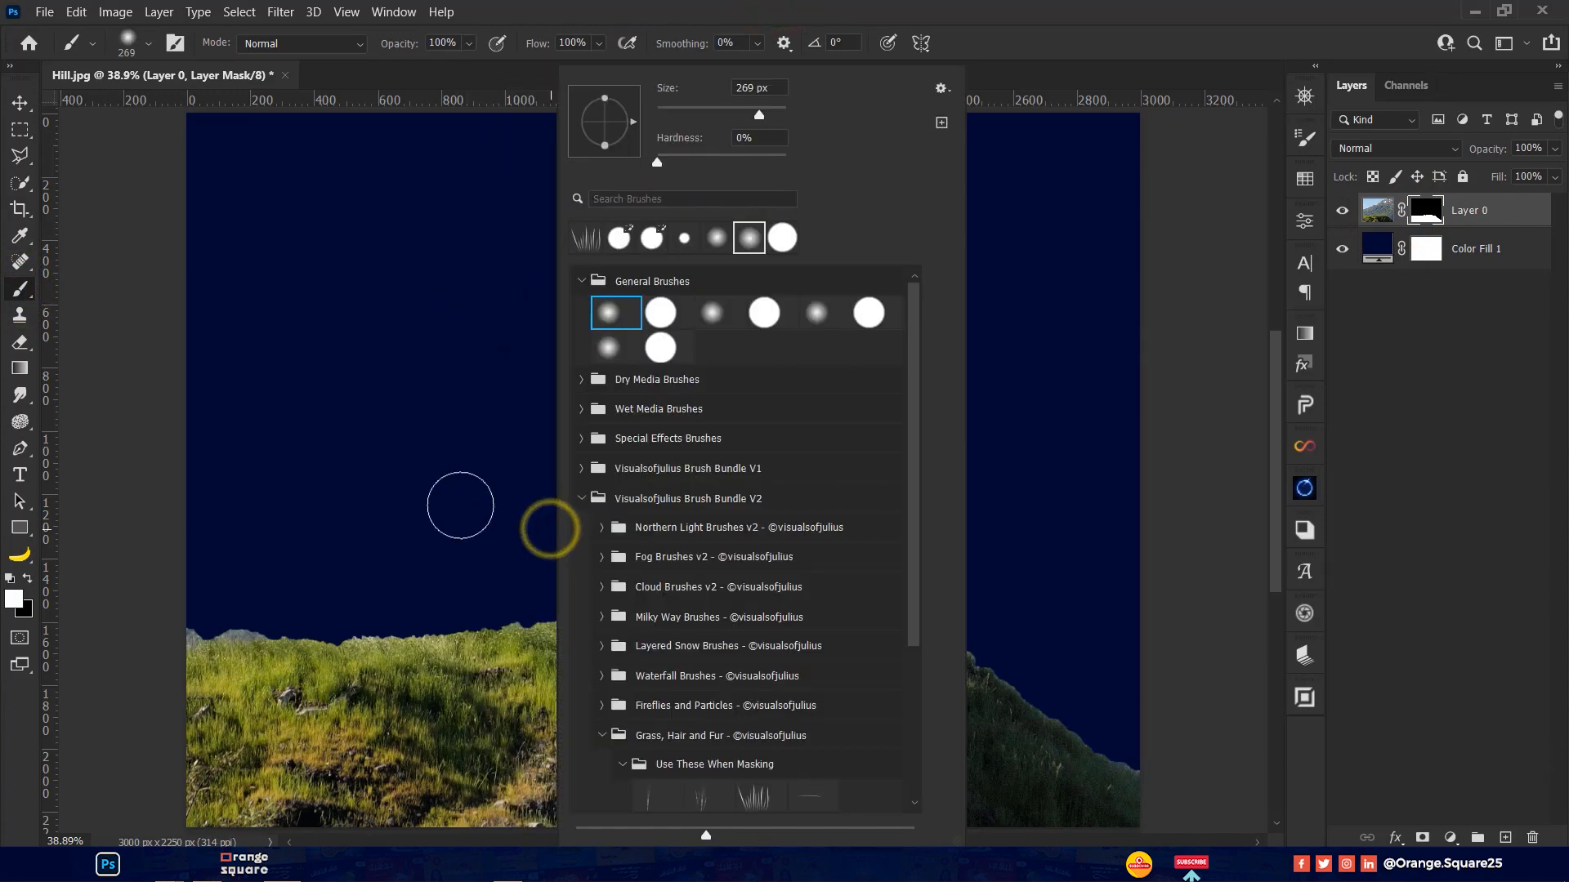
alt+right_click(460, 506)
Paint black on Layer 0's mask along the hill's upper edge to hide the rough grass outline
mouse_move(585, 582)
mouse_down()
mouse_move(601, 607)
mouse_move(579, 607)
mouse_up()
key(ctrl+z)
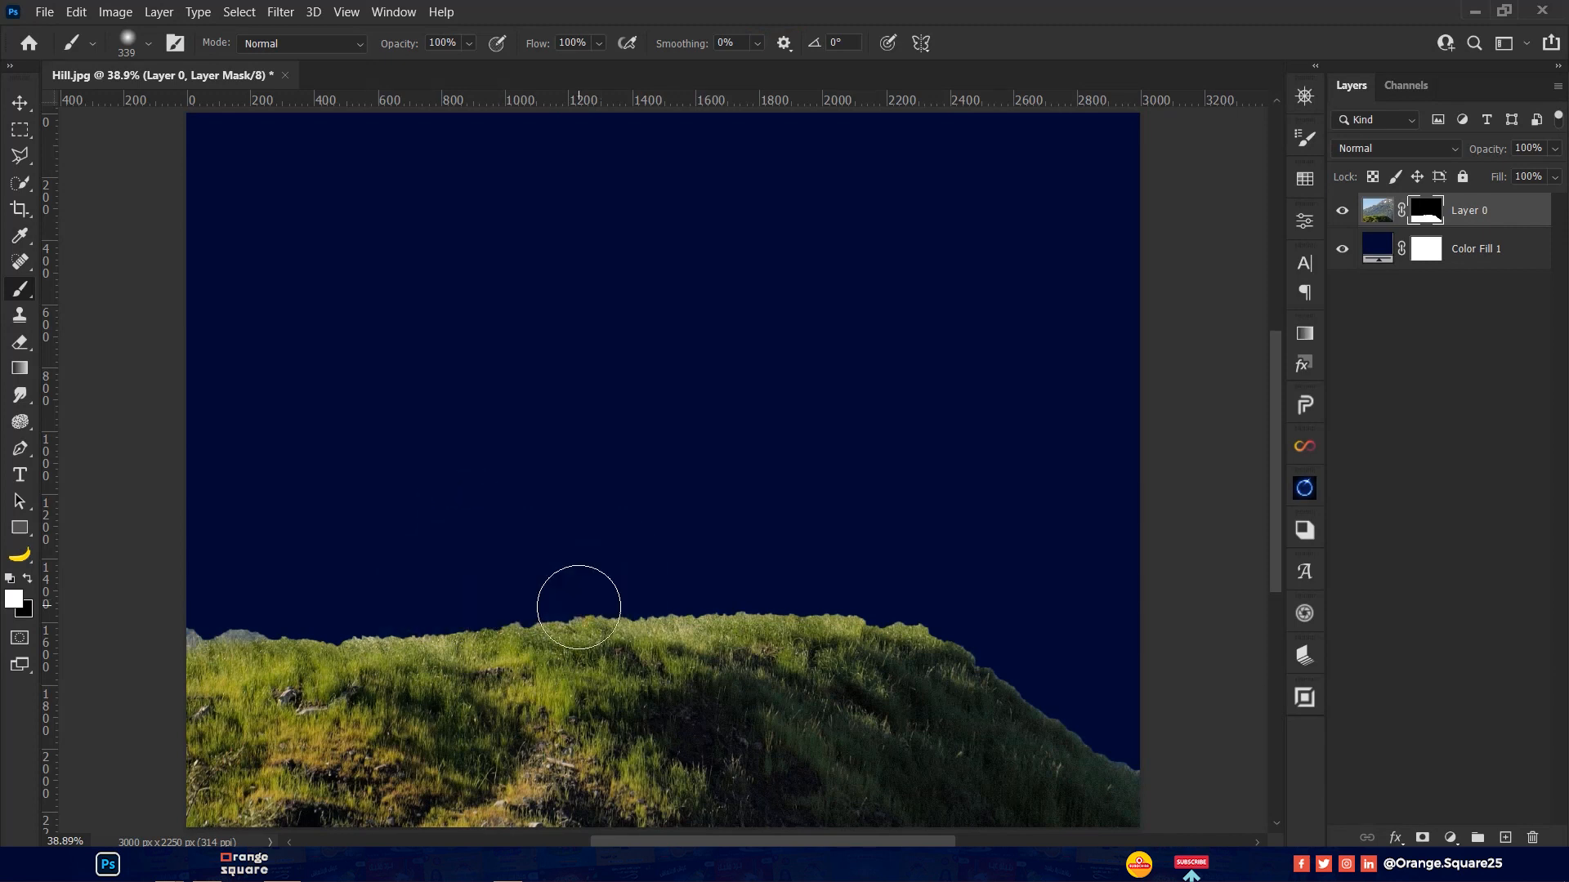
mouse_move(193, 616)
mouse_down()
mouse_move(808, 569)
mouse_move(947, 595)
mouse_up()
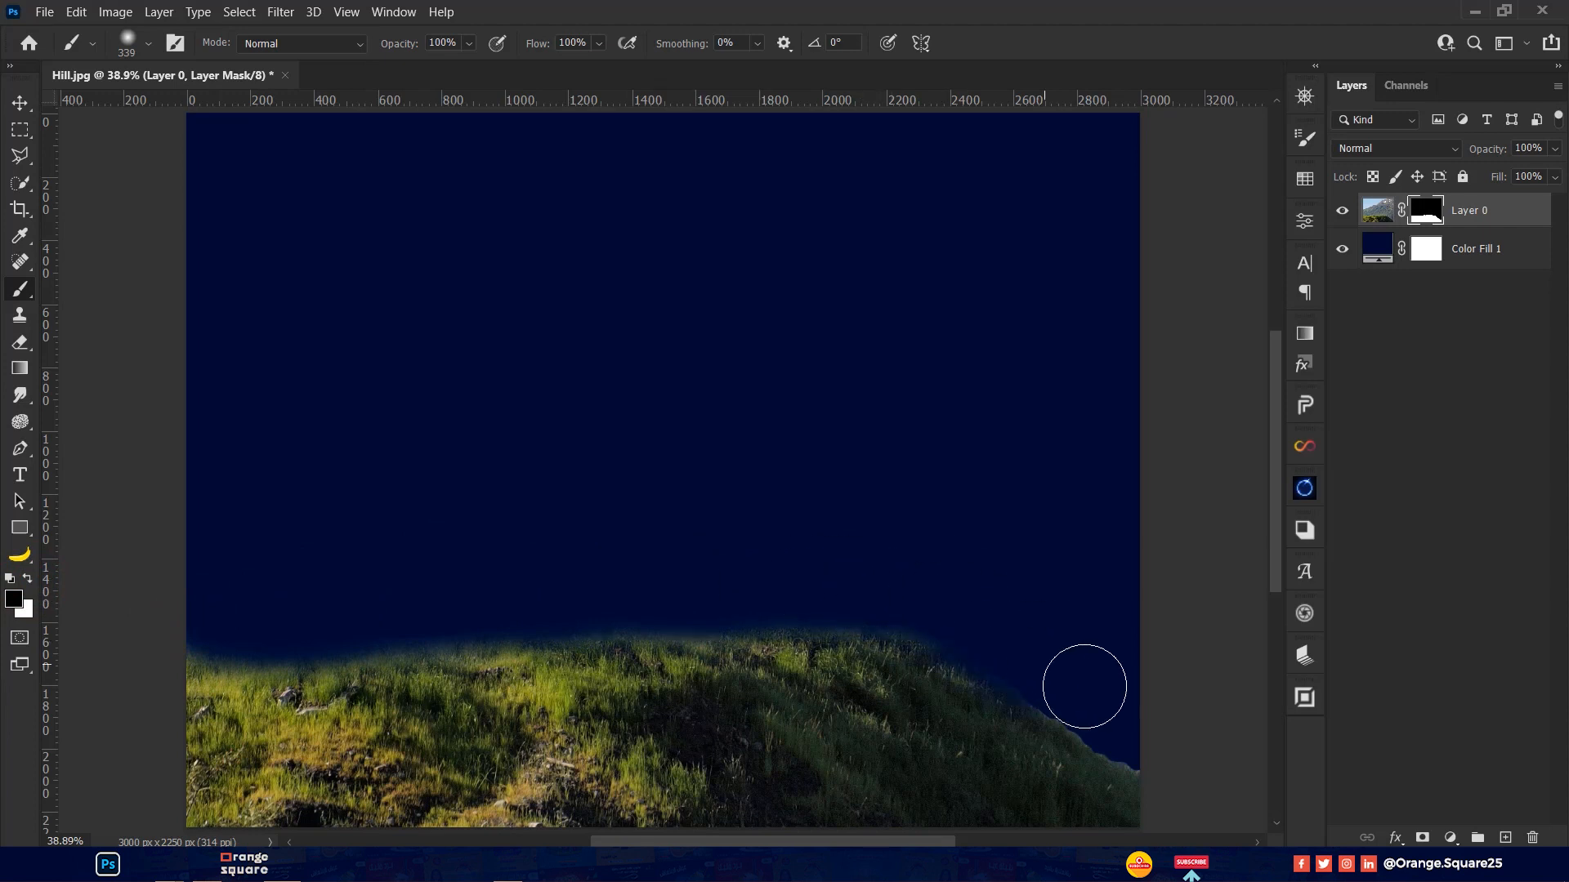
mouse_move(1087, 705)
mouse_down()
mouse_move(841, 593)
mouse_move(647, 585)
mouse_move(221, 619)
mouse_up()
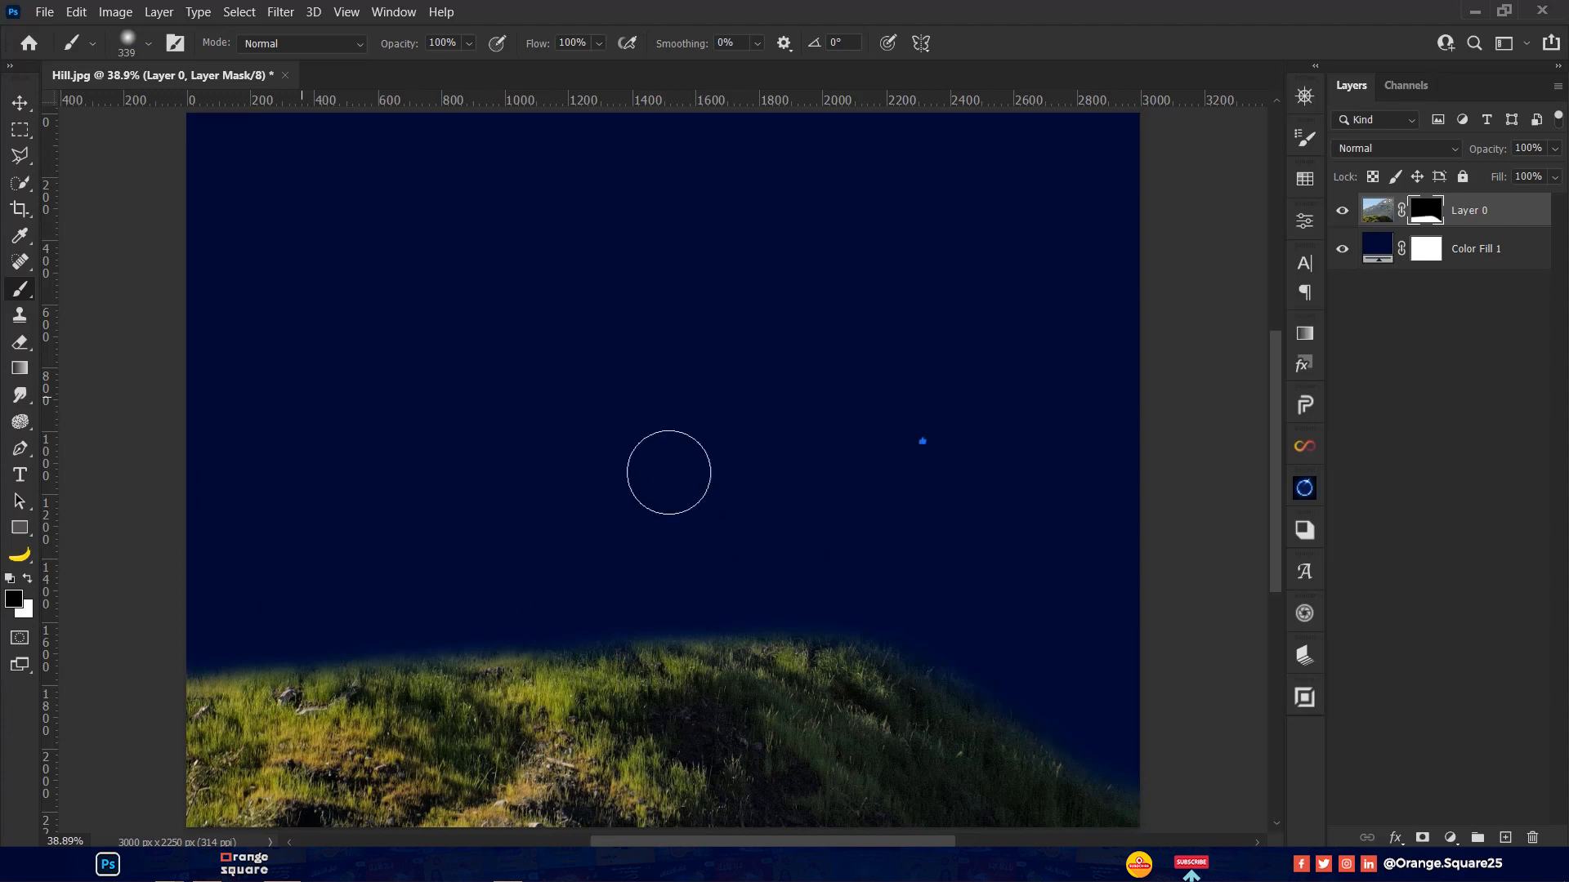
Set up a white grass brush of 173 px from the Use These When Masking set for painting on Layer 0's mask
right_click(626, 308)
click(701, 243)
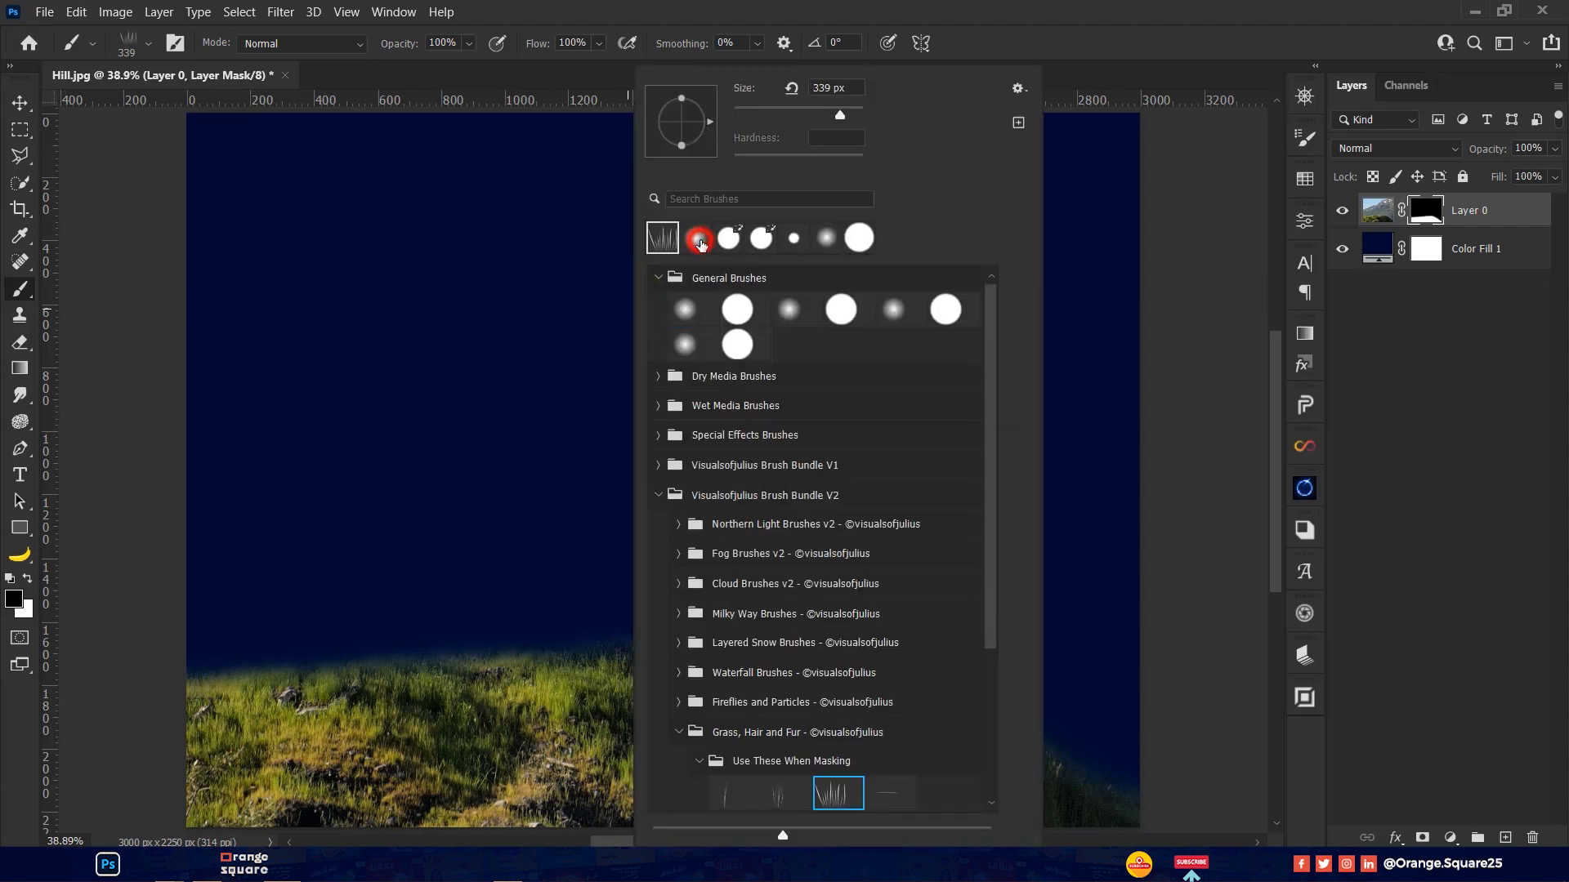
drag(989, 342, 989, 476)
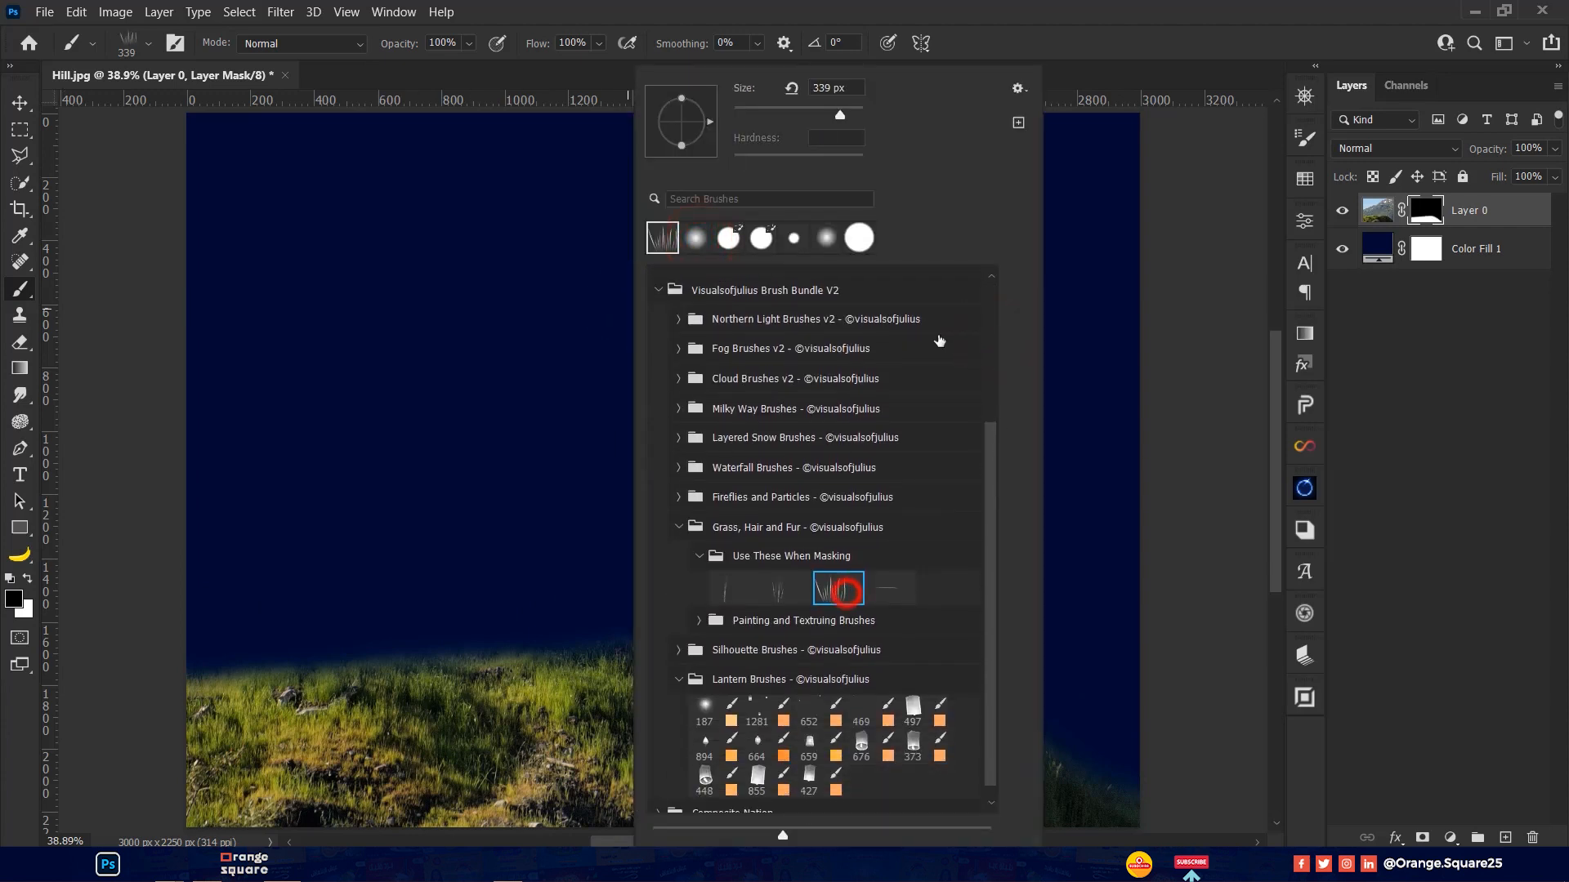
click(1057, 5)
scroll(560, 677, up, 3)
drag(457, 676, 743, 537)
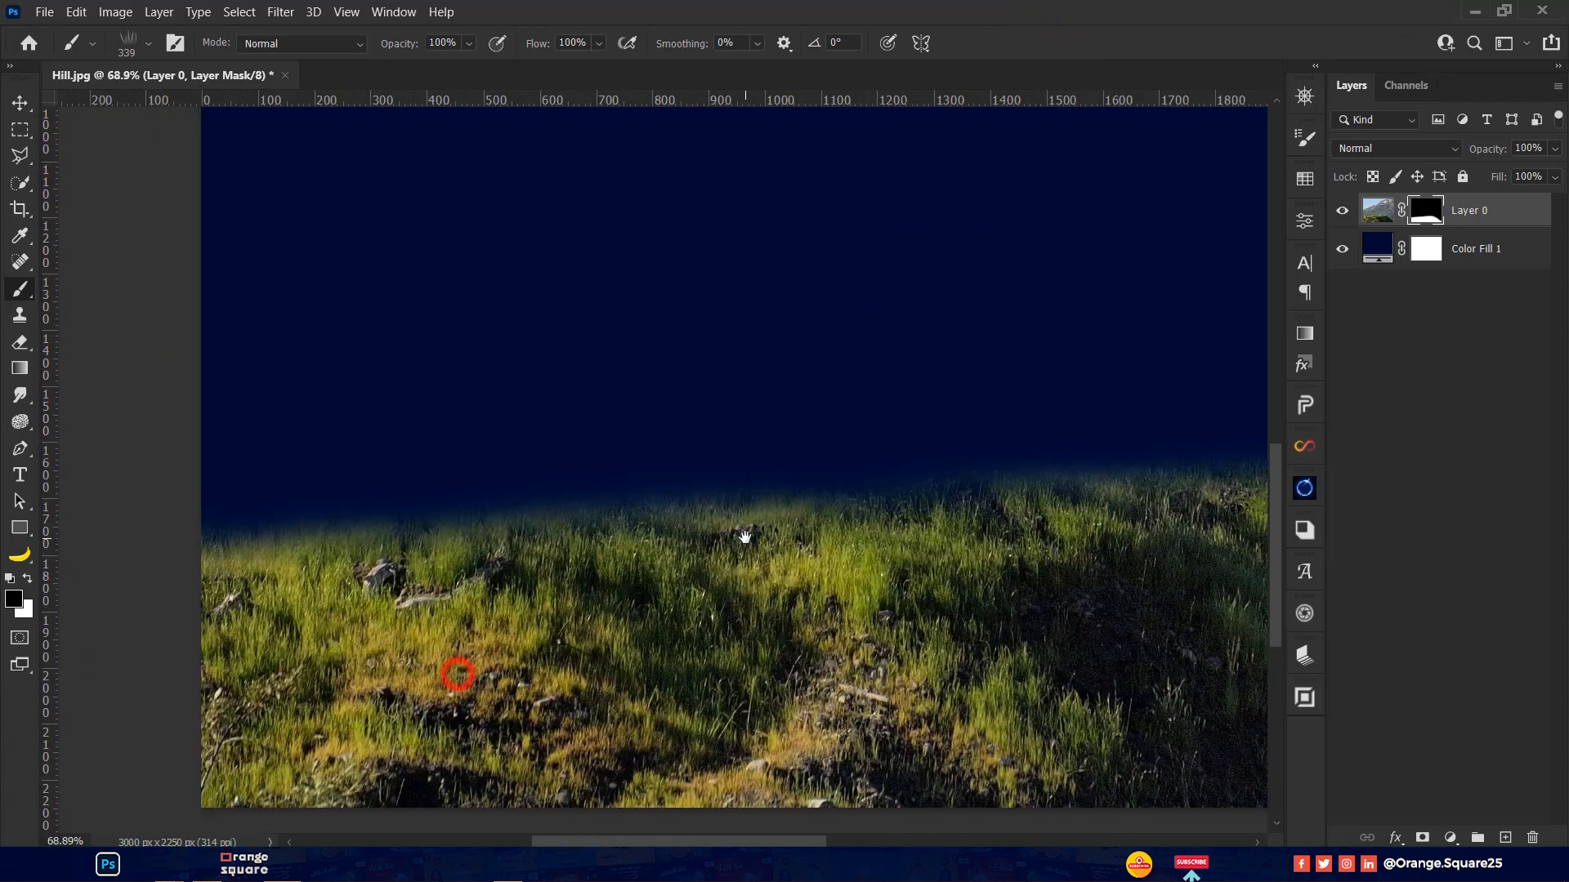
click(27, 580)
scroll(286, 541, up, 3)
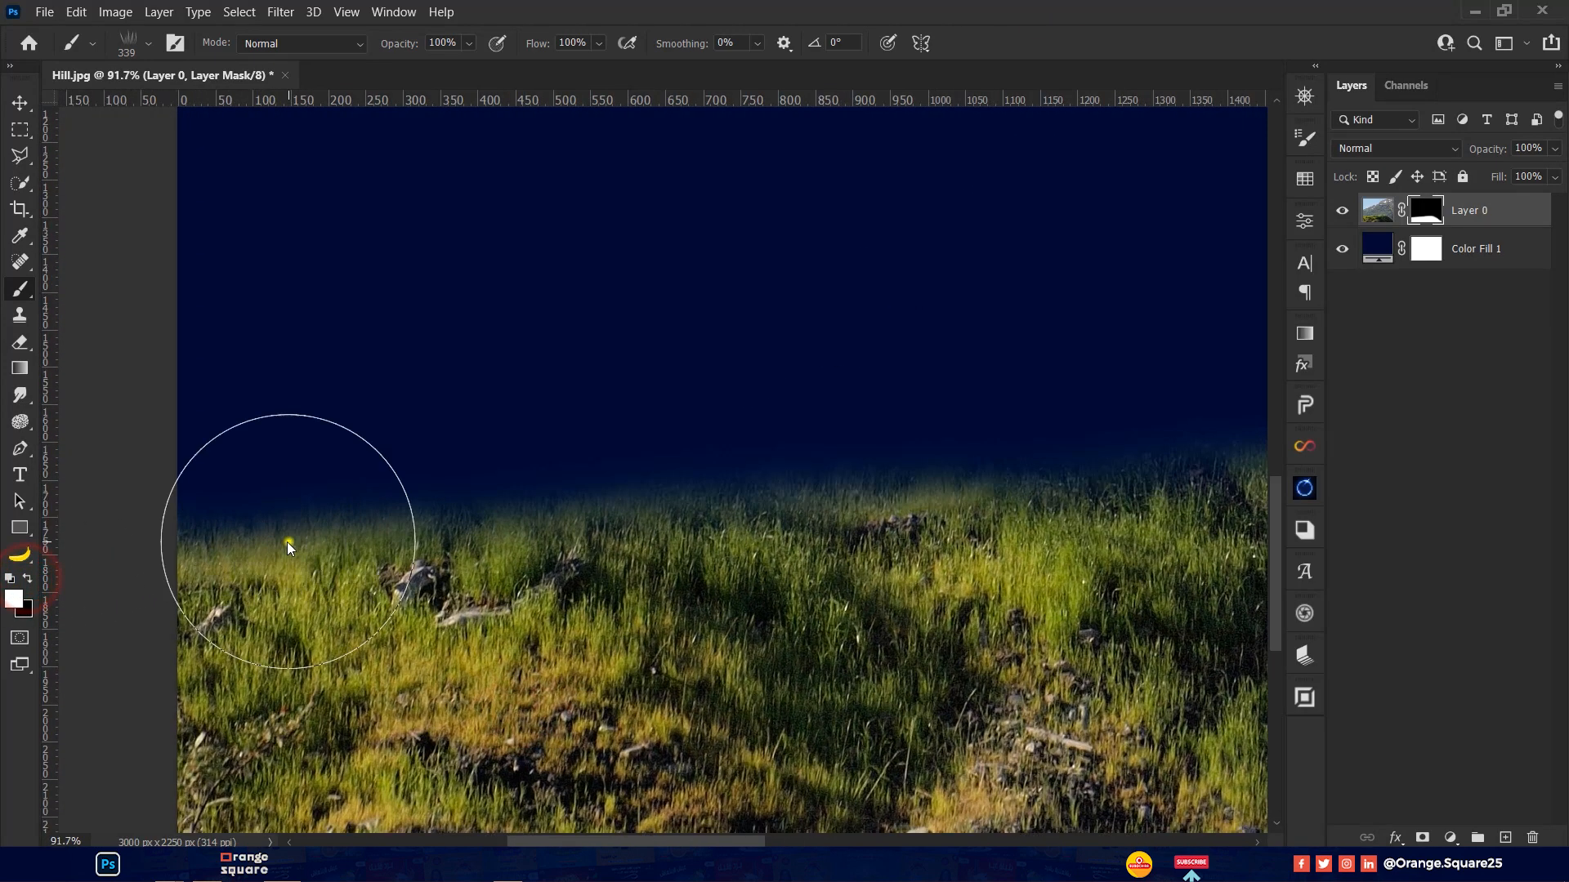
alt+right_click(289, 543)
Paint white grass blades on Layer 0's mask along the left part and crest of the hill, varying the brush angle
click(239, 550)
mouse_move(239, 550)
mouse_down()
mouse_move(327, 523)
mouse_move(426, 540)
mouse_move(570, 497)
mouse_move(747, 549)
mouse_up()
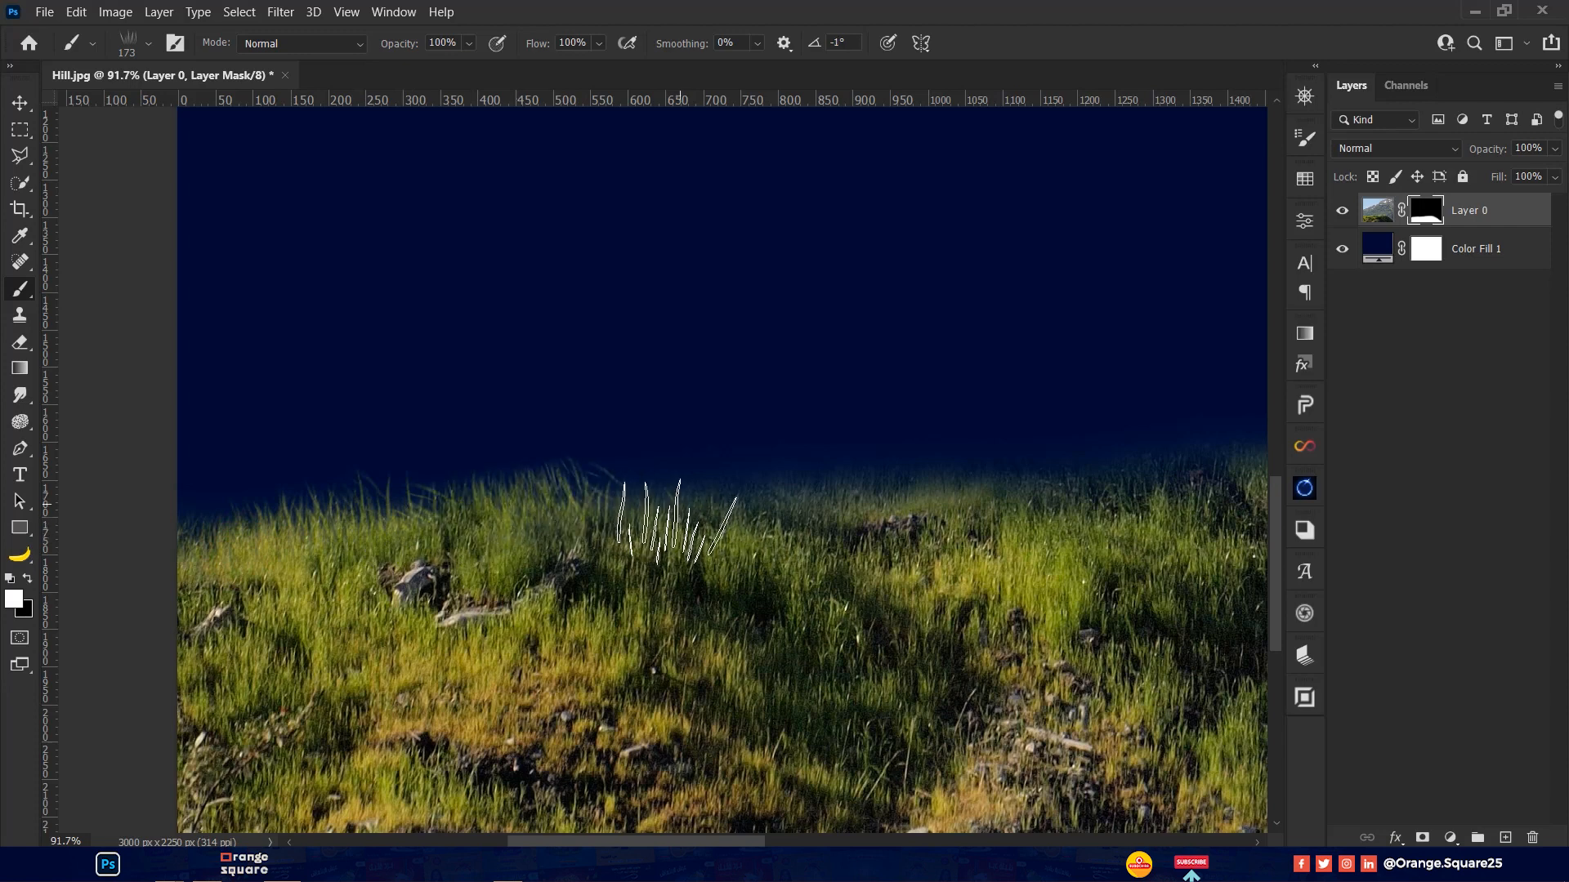
click(655, 507)
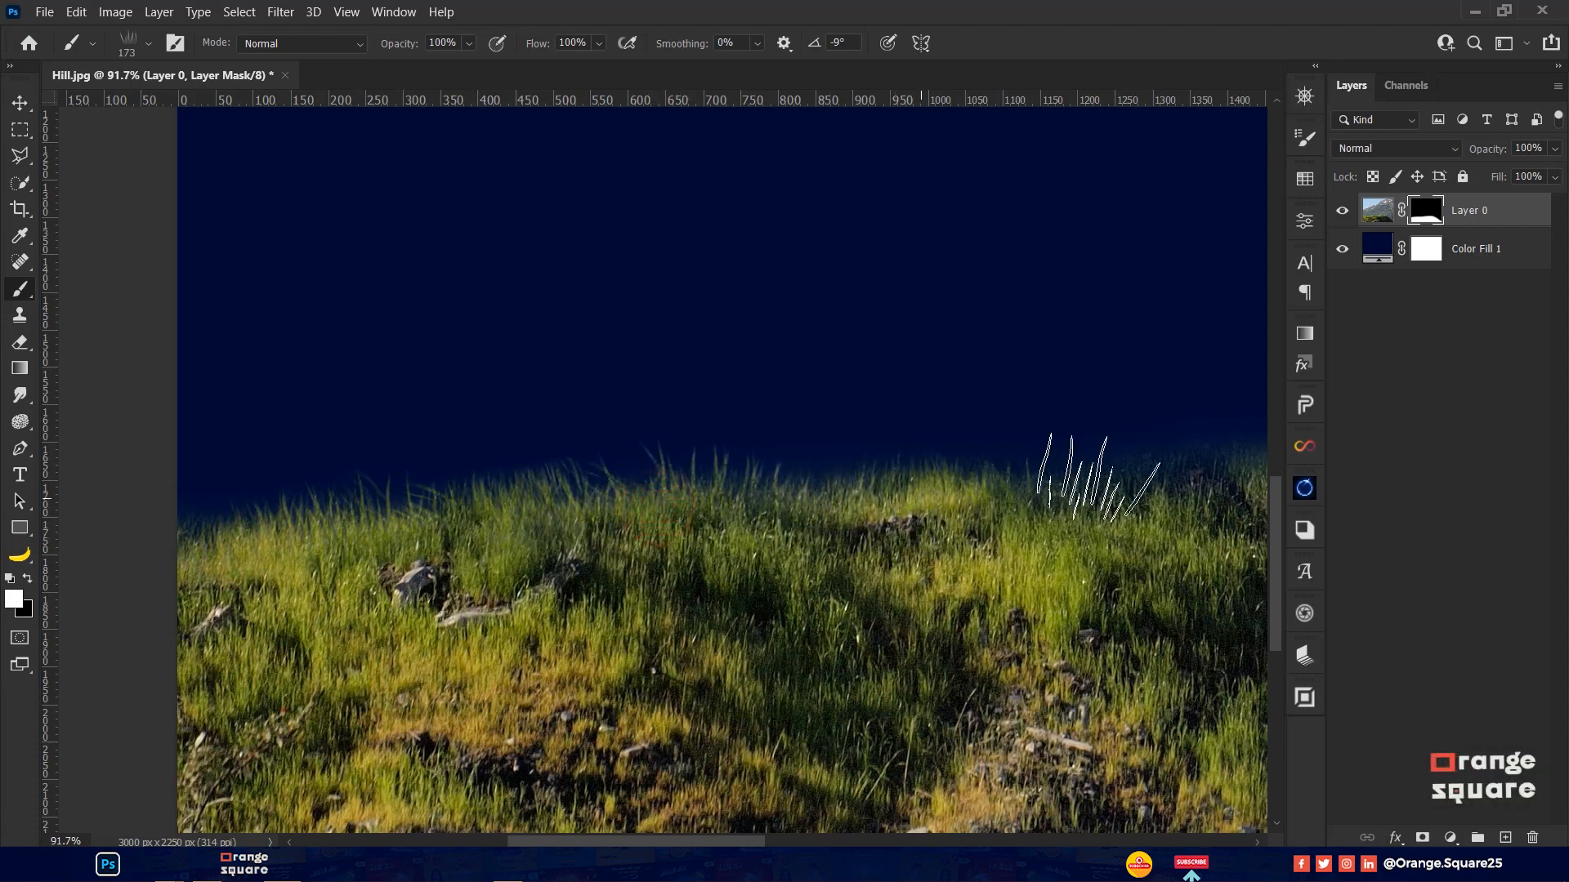
mouse_move(1099, 482)
mouse_down()
mouse_move(965, 511)
mouse_move(506, 514)
mouse_move(114, 572)
mouse_up()
drag(911, 570, 518, 573)
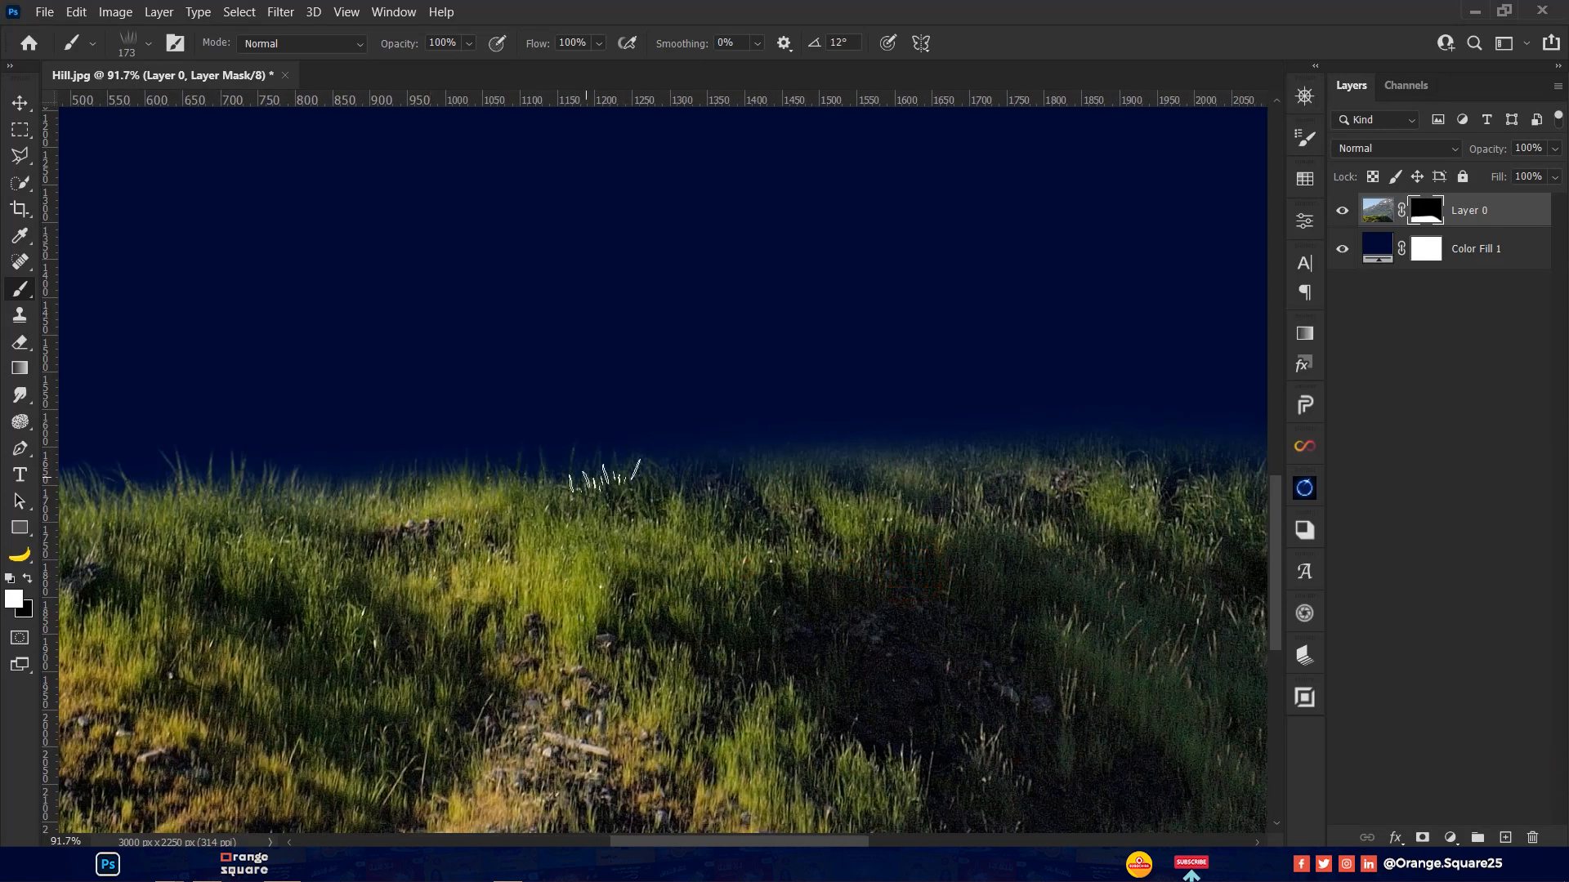
mouse_move(605, 478)
mouse_down()
mouse_move(923, 466)
mouse_move(885, 482)
mouse_up()
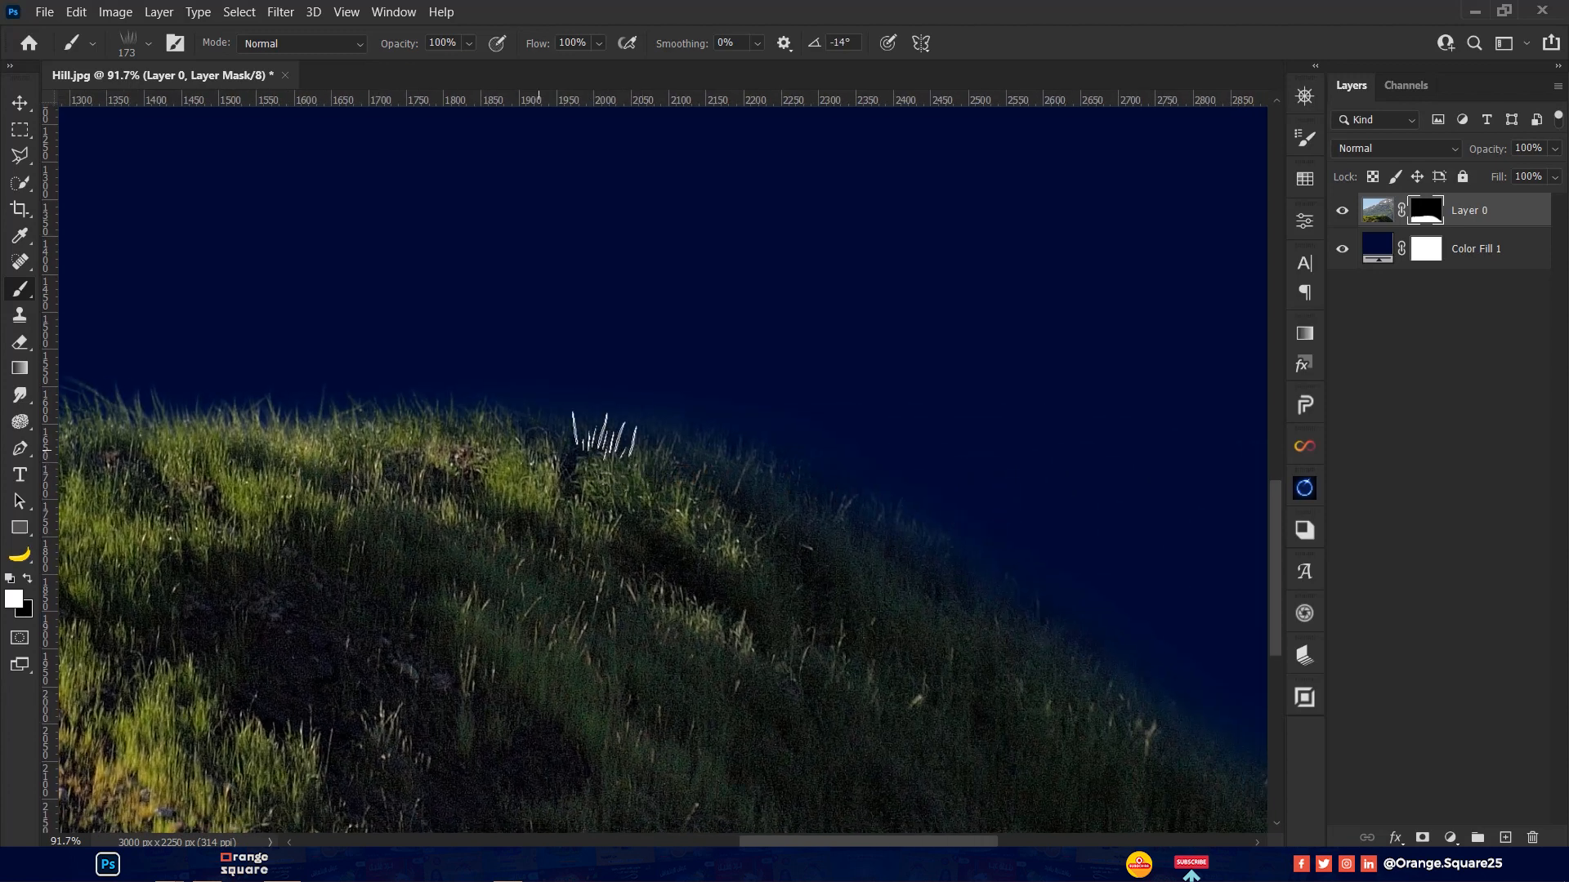
mouse_move(595, 425)
mouse_down()
mouse_move(507, 447)
mouse_move(653, 472)
mouse_up()
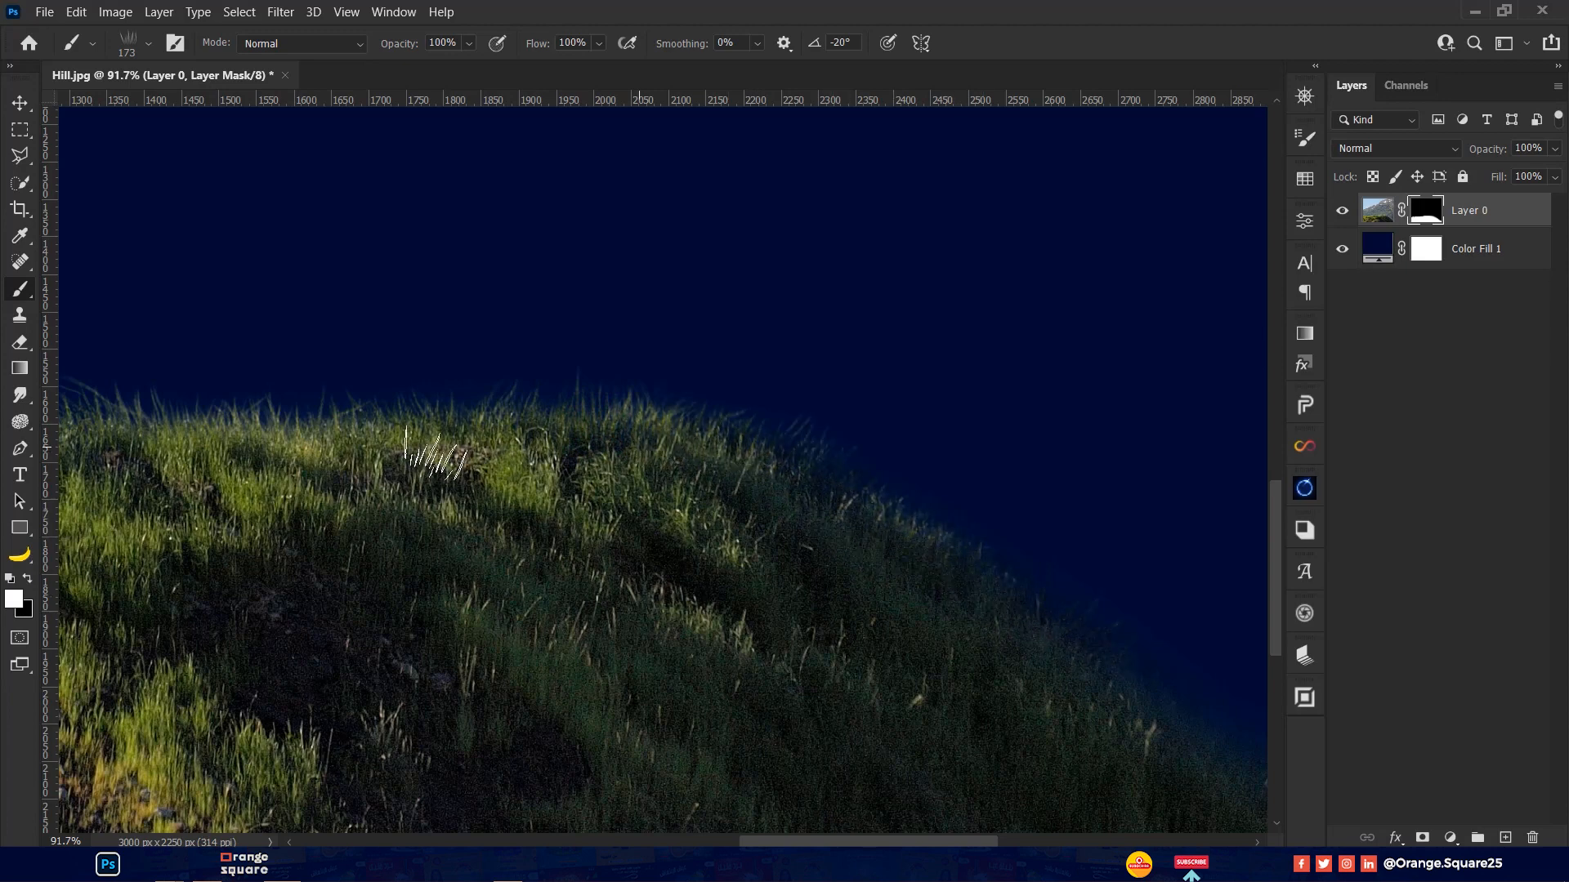
Paint grass blades on Layer 0's mask down the hill's right slope, rotating the brush tip to -34° to follow it
scroll(832, 518, down, 1)
mouse_move(812, 530)
mouse_down()
mouse_move(713, 486)
mouse_move(864, 538)
mouse_move(692, 452)
mouse_move(983, 647)
mouse_move(1120, 710)
mouse_move(1159, 758)
mouse_move(945, 609)
mouse_move(904, 621)
mouse_up()
scroll(746, 487, up, 2)
key(Right)
key(Right)
key(Right)
key(Right)
key(Right)
key(Right)
key(Right)
key(Right)
key(Right)
key(Right)
key(Right)
key(Right)
key(Right)
key(Right)
scroll(944, 641, down, 5)
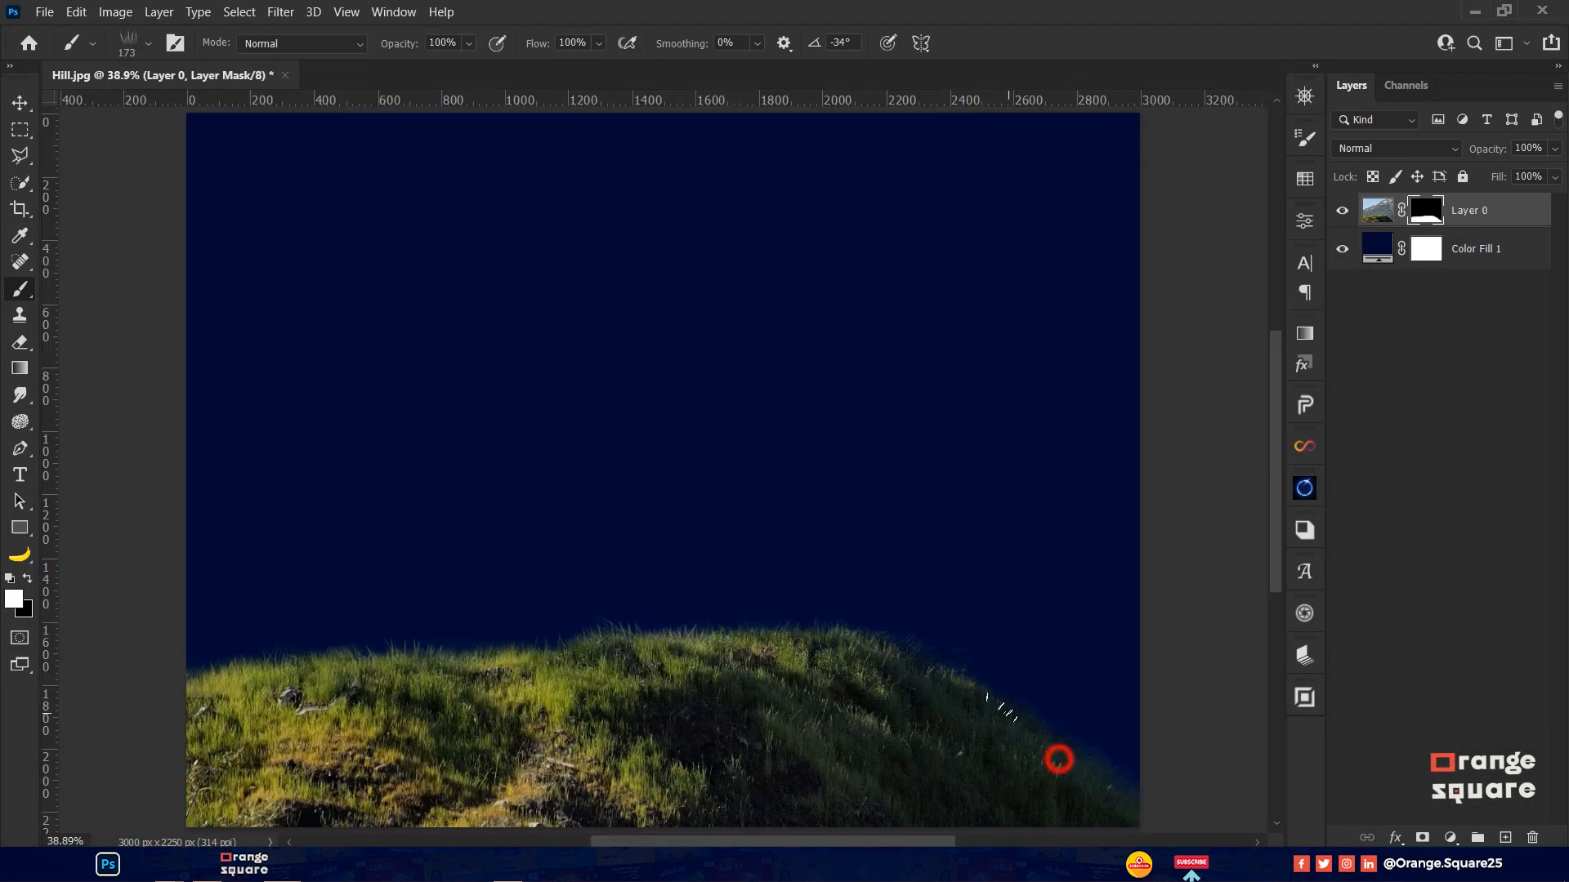
Add longer slanted grass blades to Layer 0's mask along the hill's crest and left edge, and inspect the edge
drag(1001, 707, 724, 631)
drag(429, 668, 228, 679)
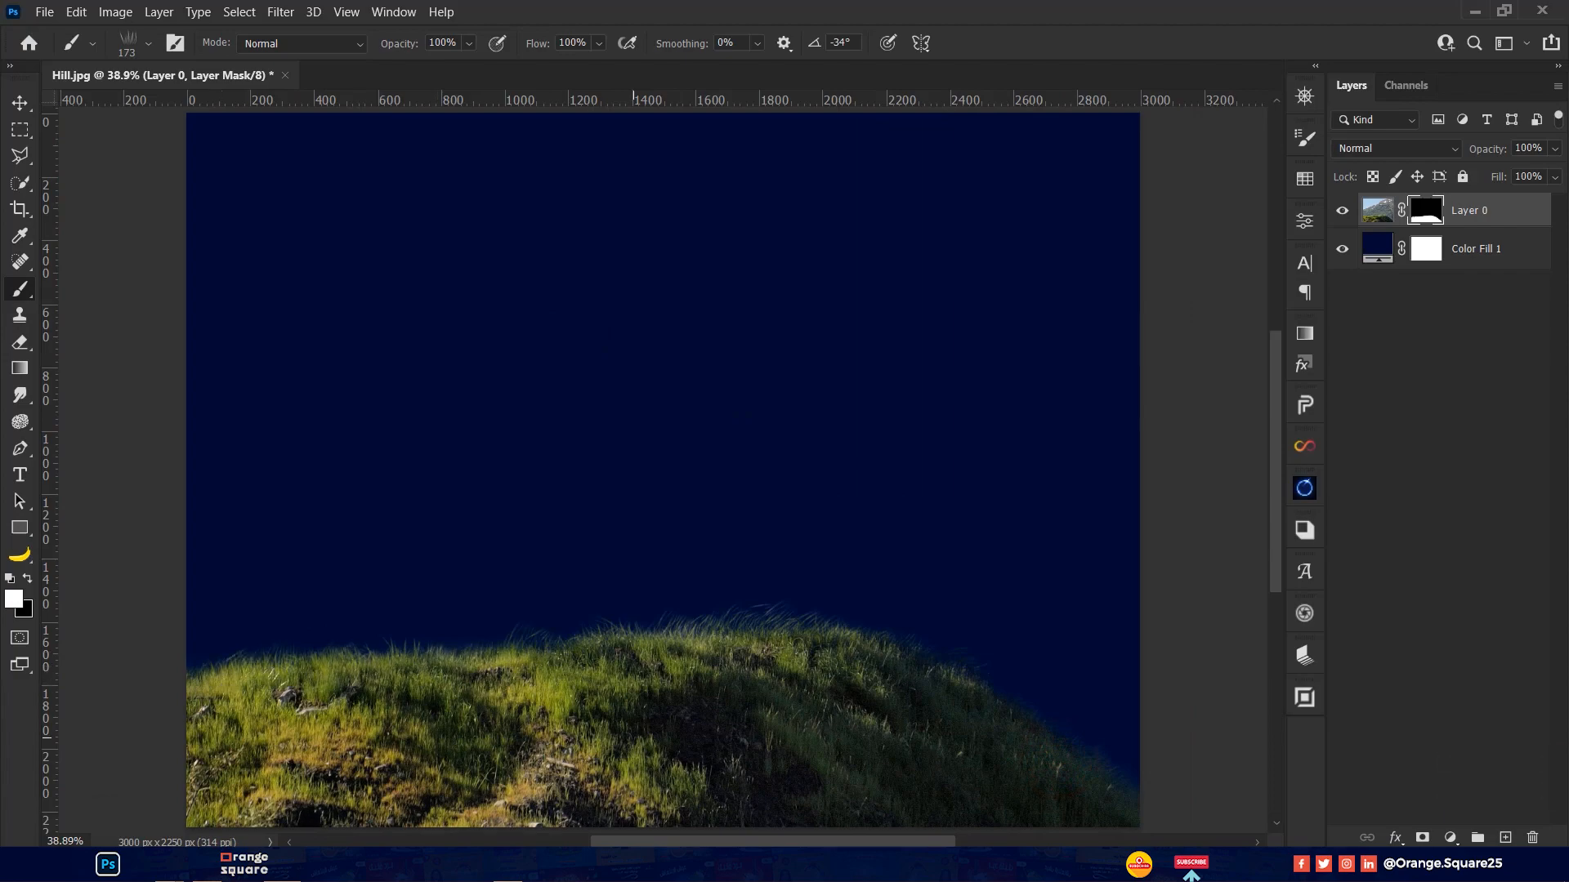
key(v)
scroll(515, 627, up, 6)
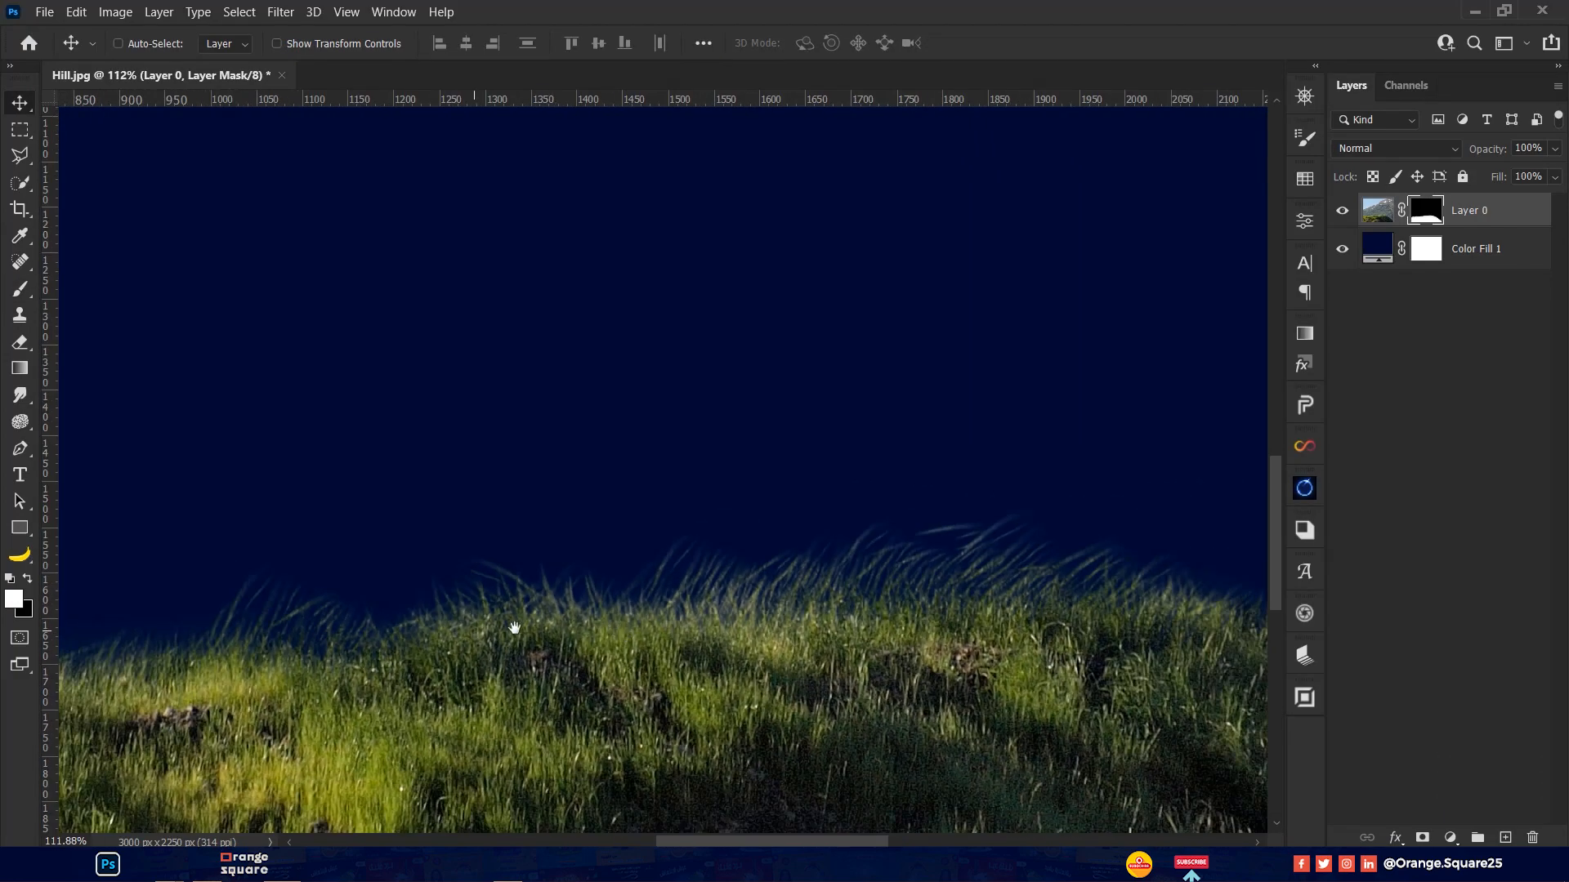
scroll(515, 627, down, 5)
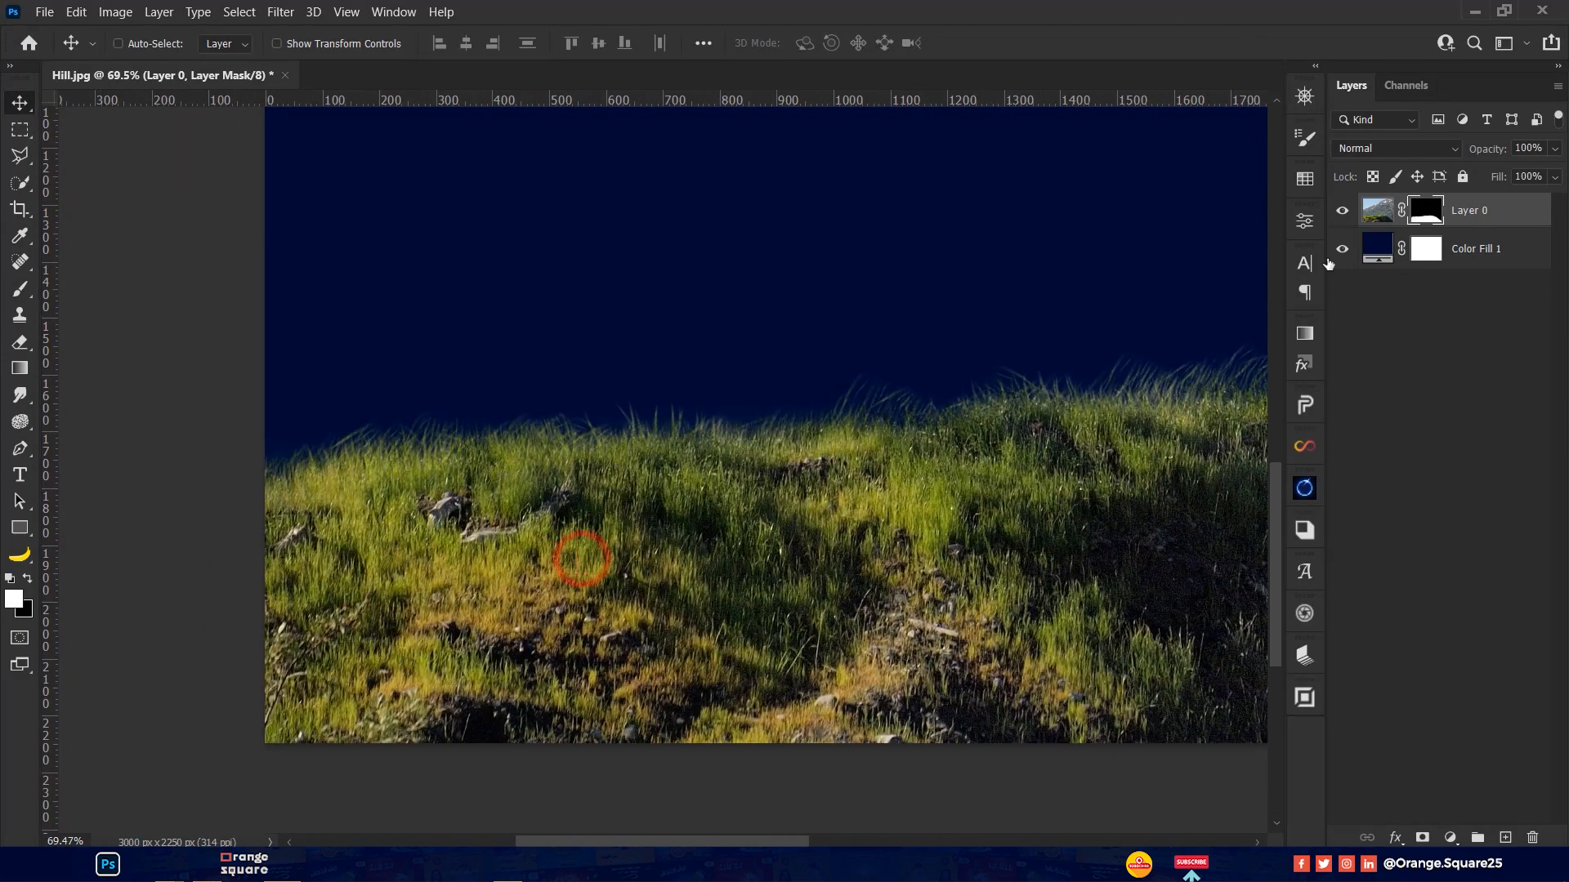
Recolor the Color Fill 1 layer to bright blue #3453c4 and check the grass edge against it
double_click(1370, 248)
drag(1134, 437, 1168, 343)
click(1429, 285)
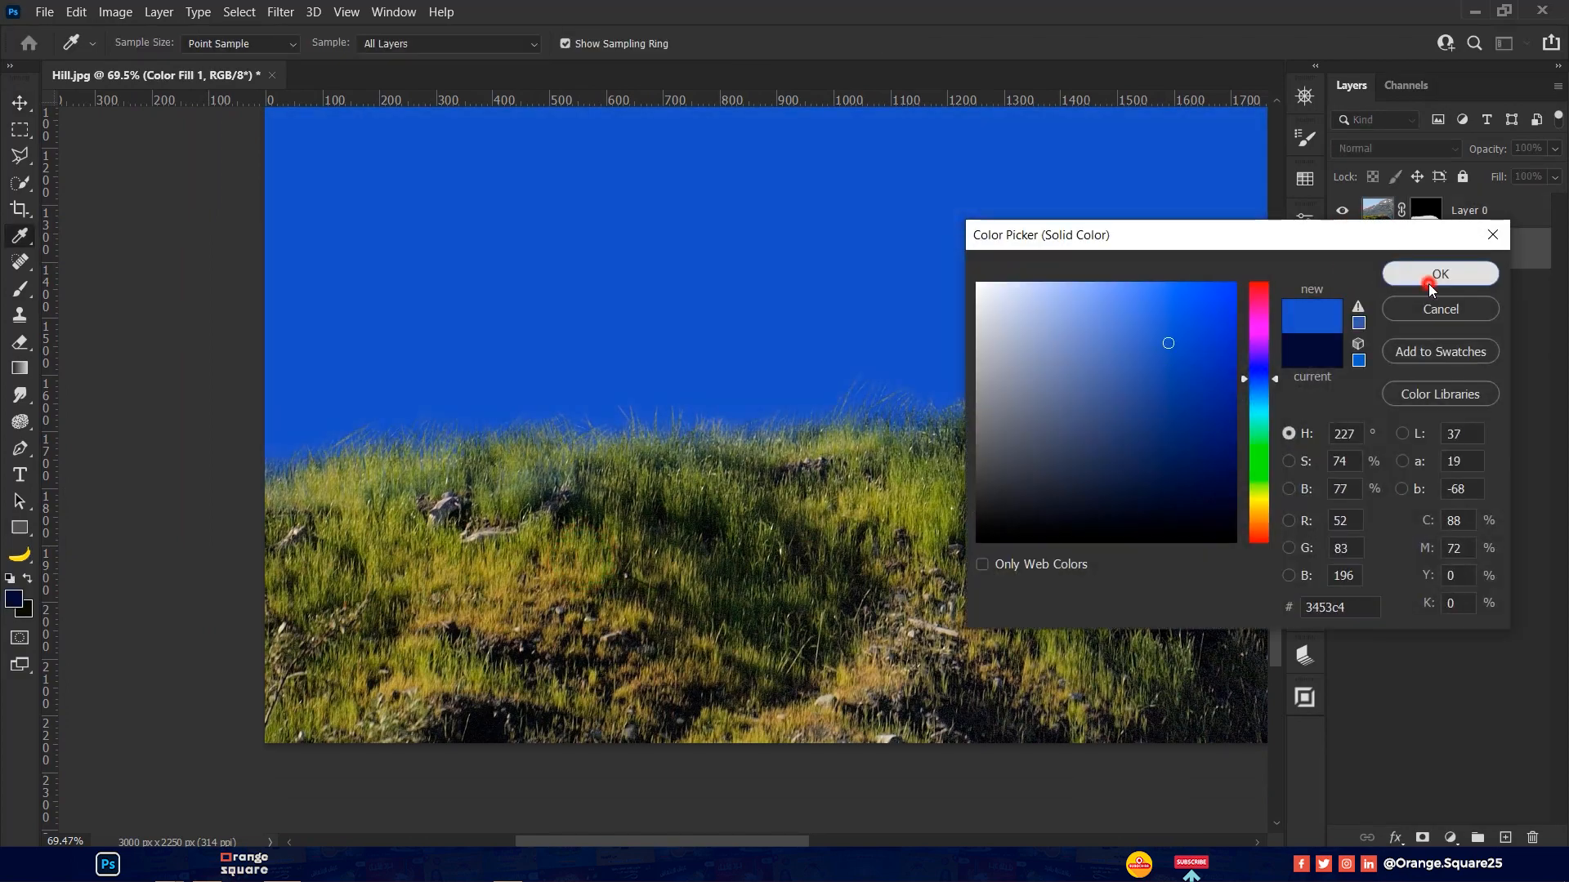
scroll(936, 434, up, 3)
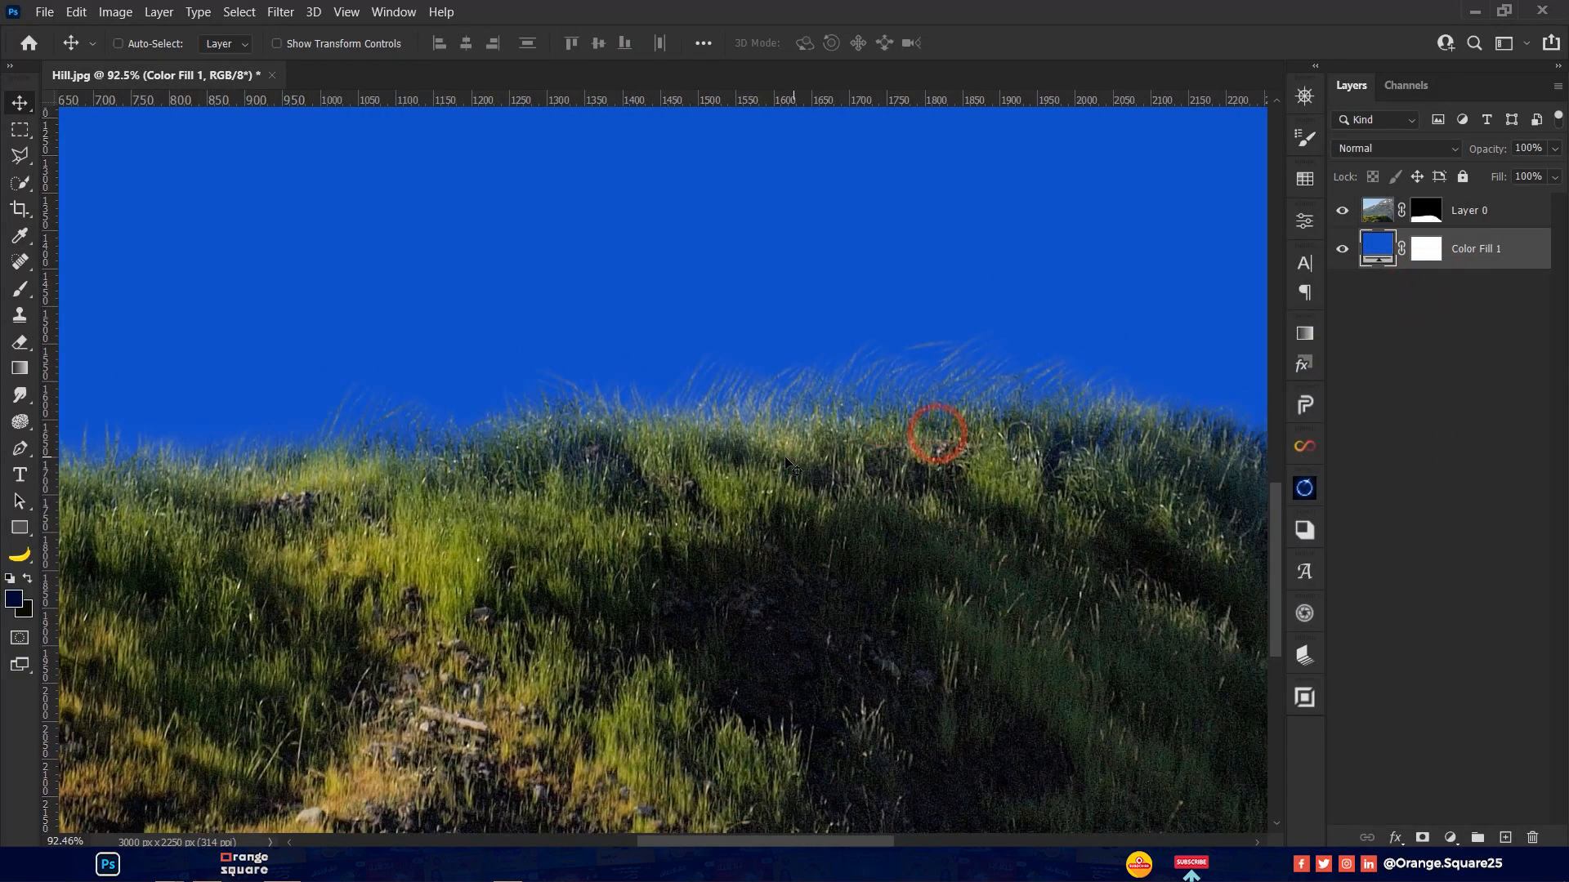
scroll(785, 463, down, 4)
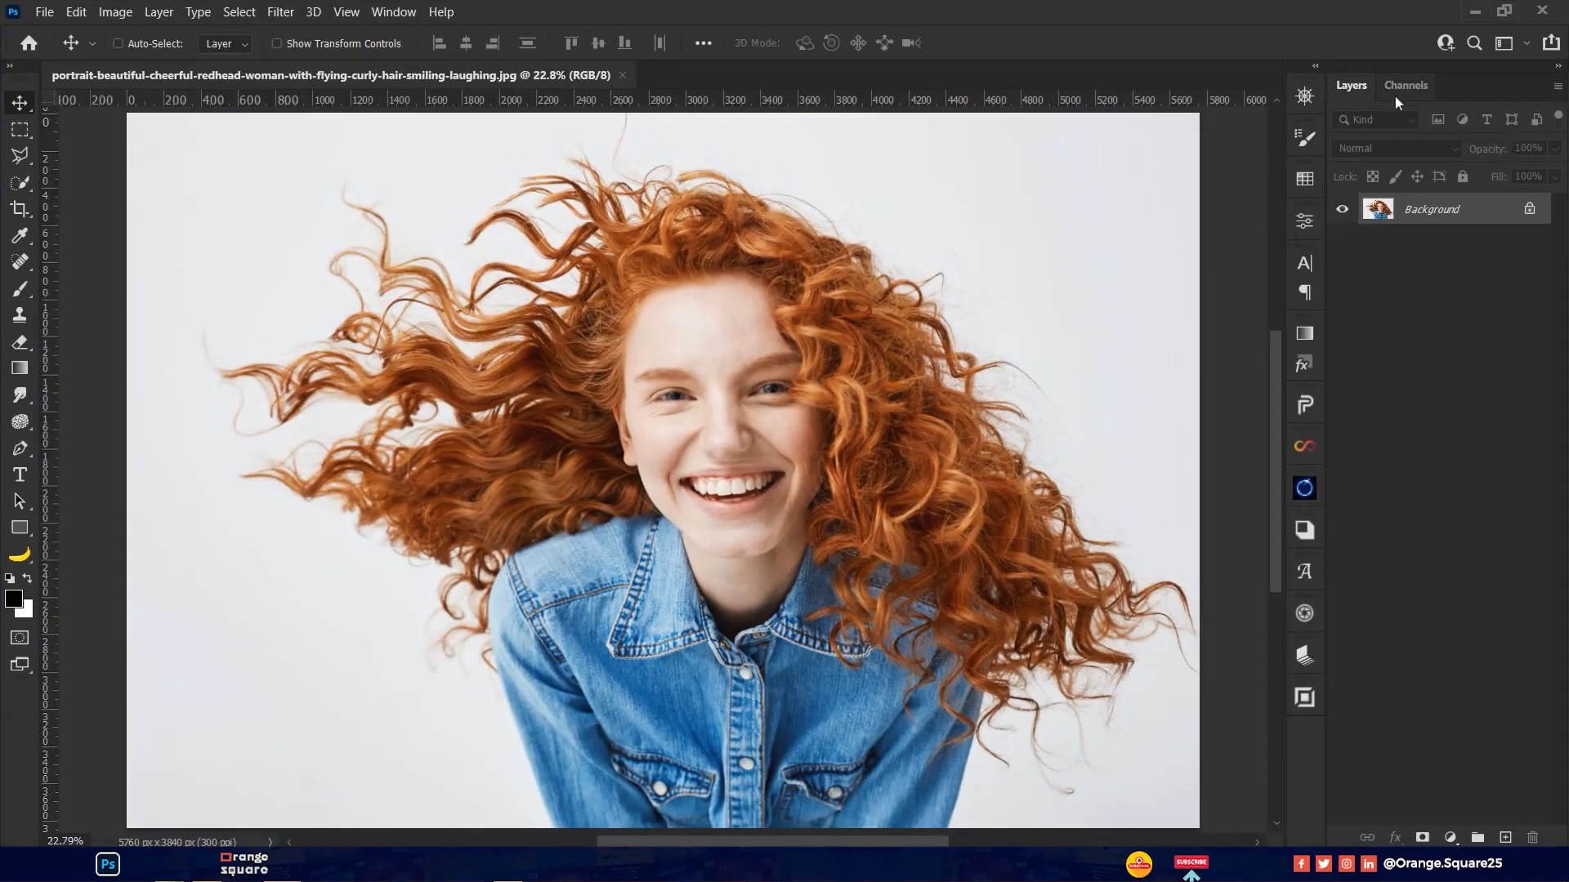
Compare the red, green and blue channels of the redhead portrait and duplicate the Blue channel
click(1406, 85)
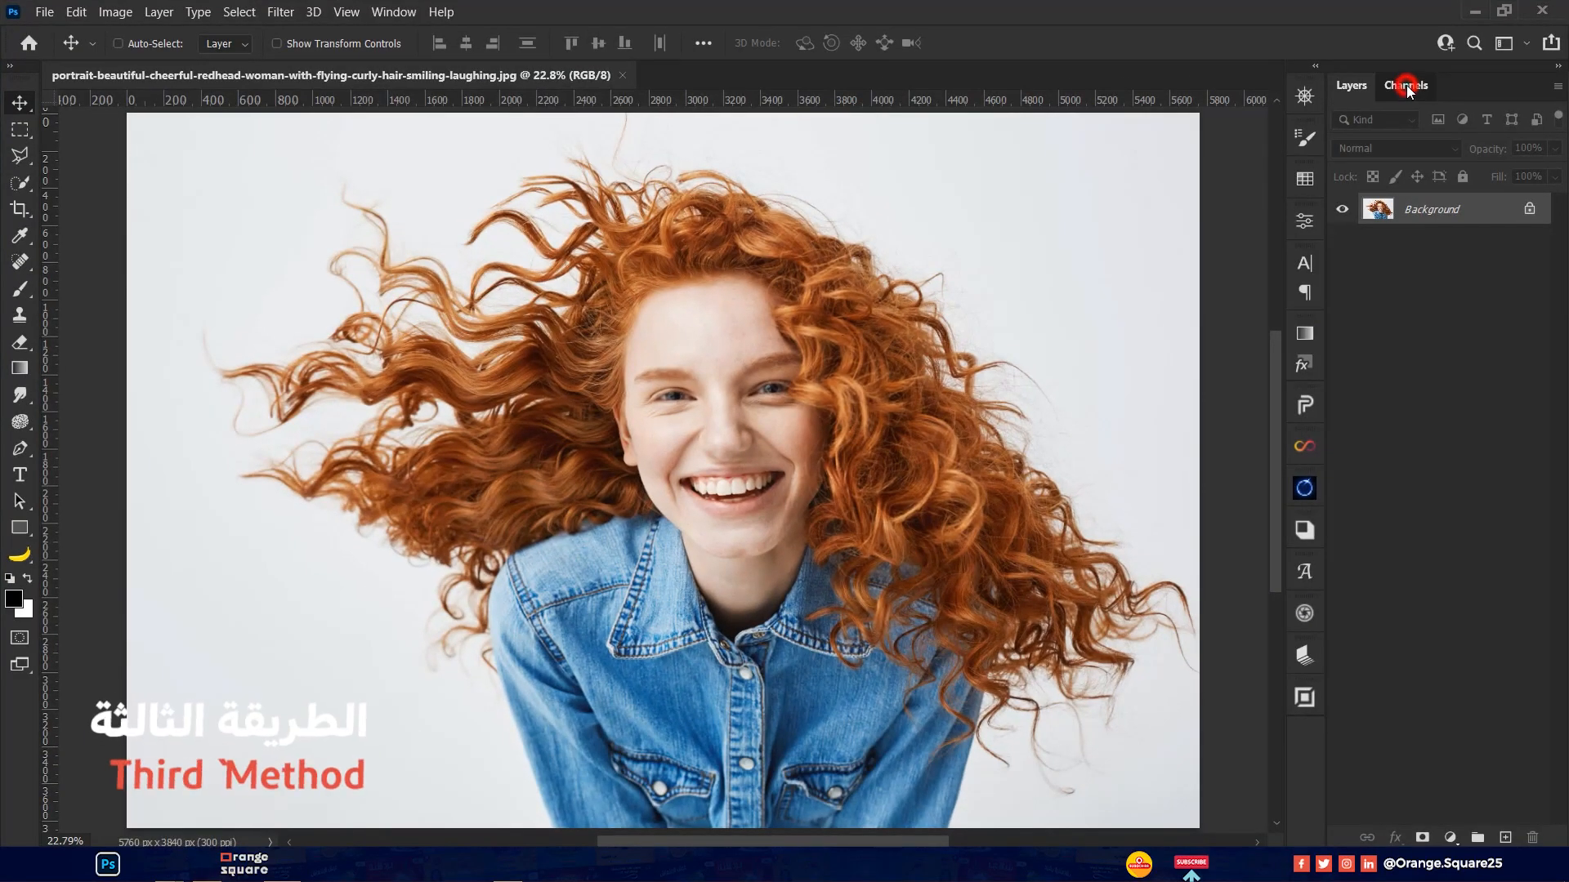
click(1407, 153)
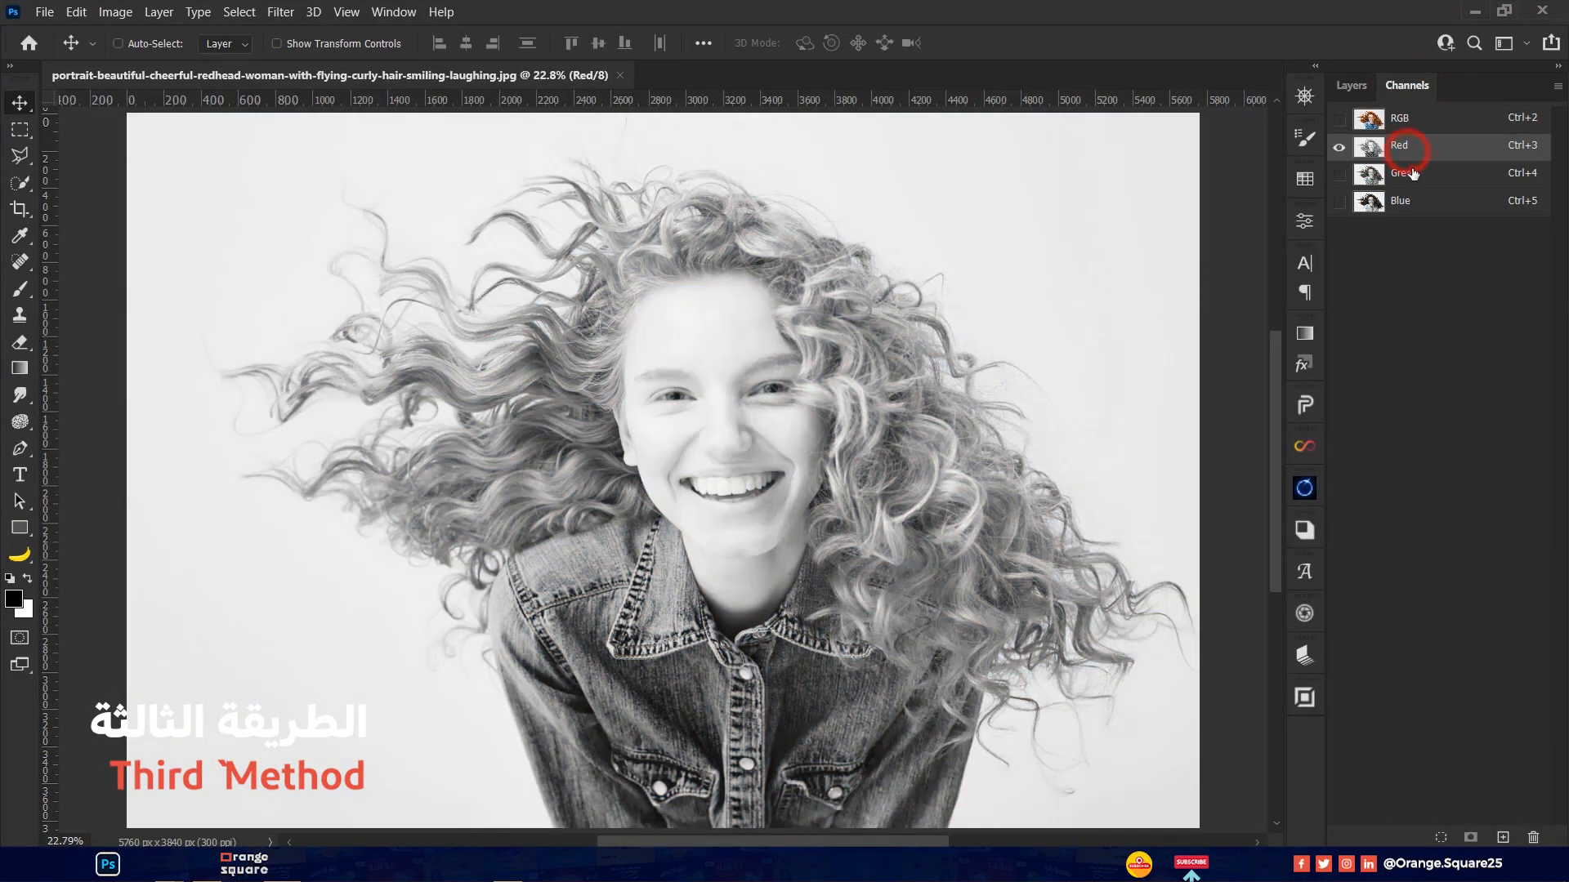
click(1410, 172)
click(1410, 201)
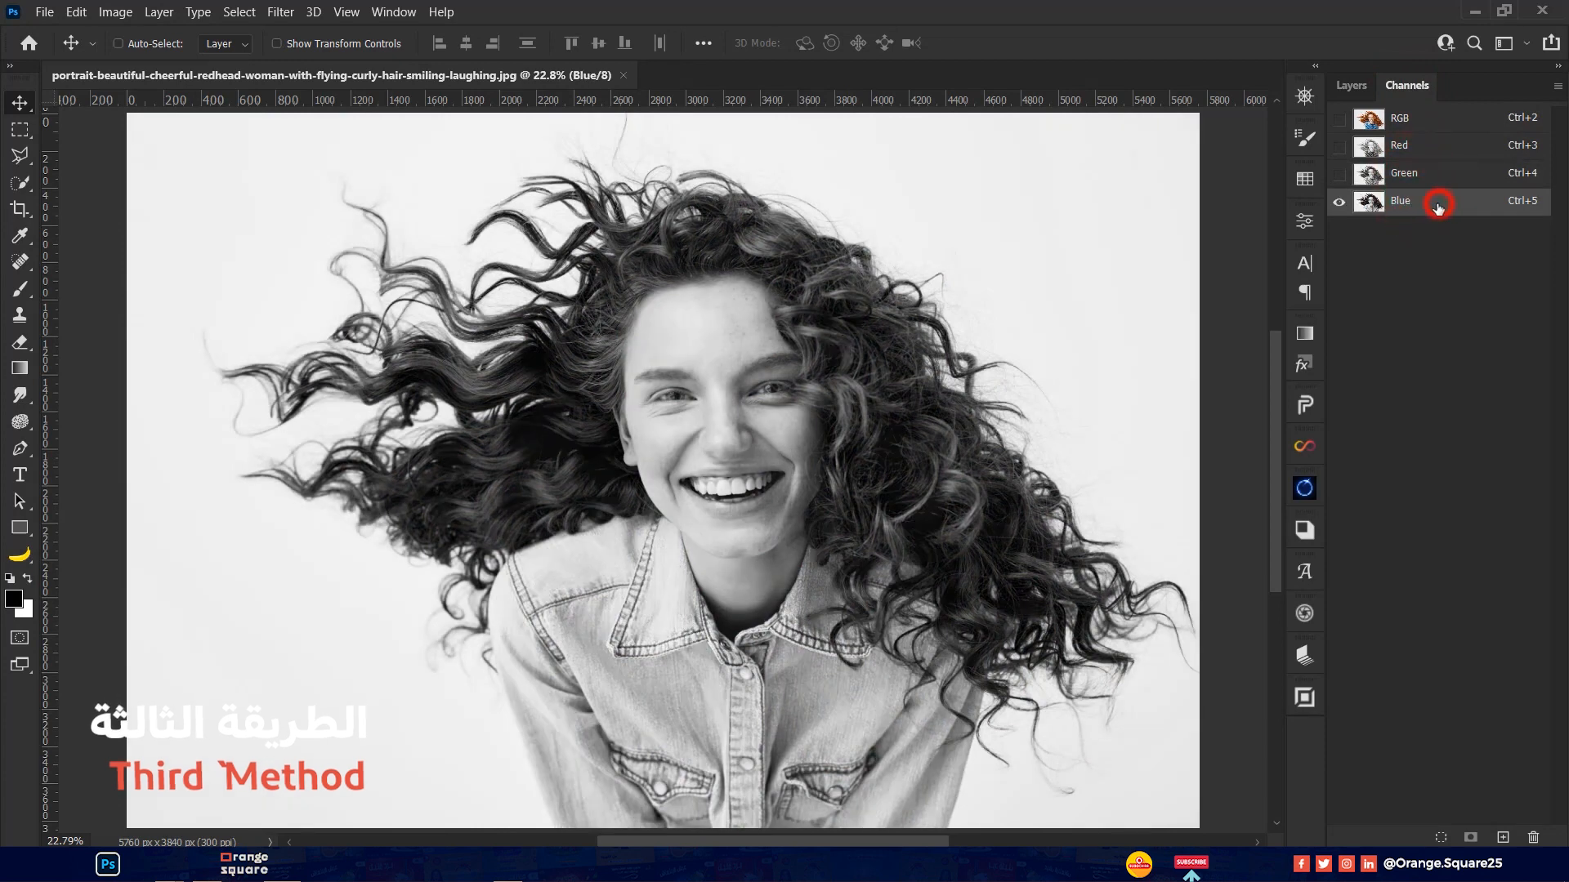
drag(1438, 208, 1502, 837)
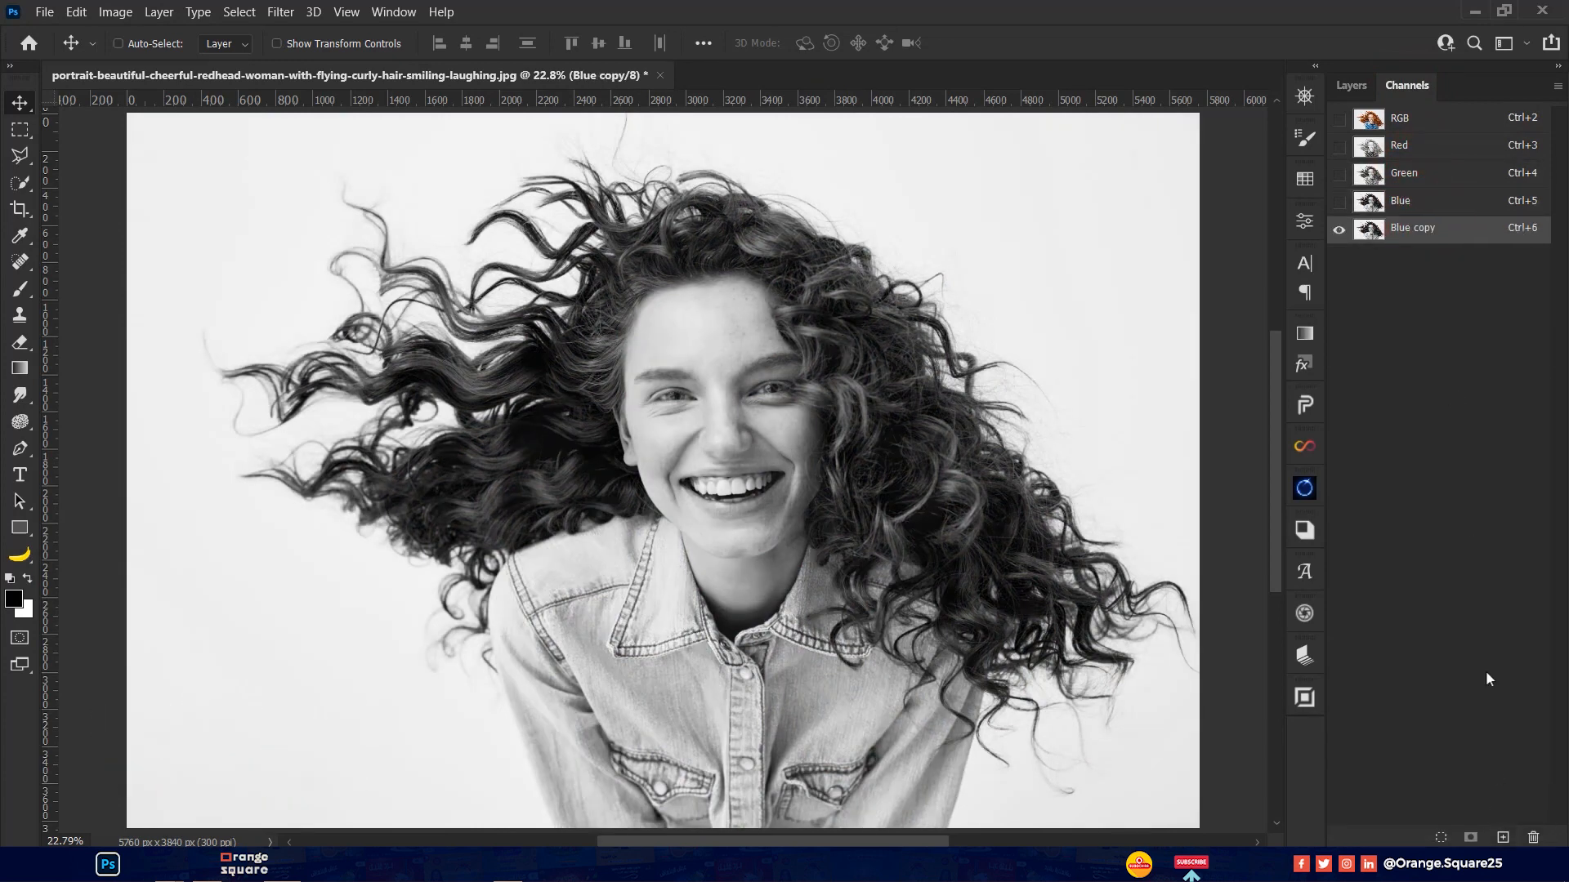
Apply Levels to the Blue copy channel with input levels 69, 0.32 and 216 to turn the hair black on white
key(ctrl+l)
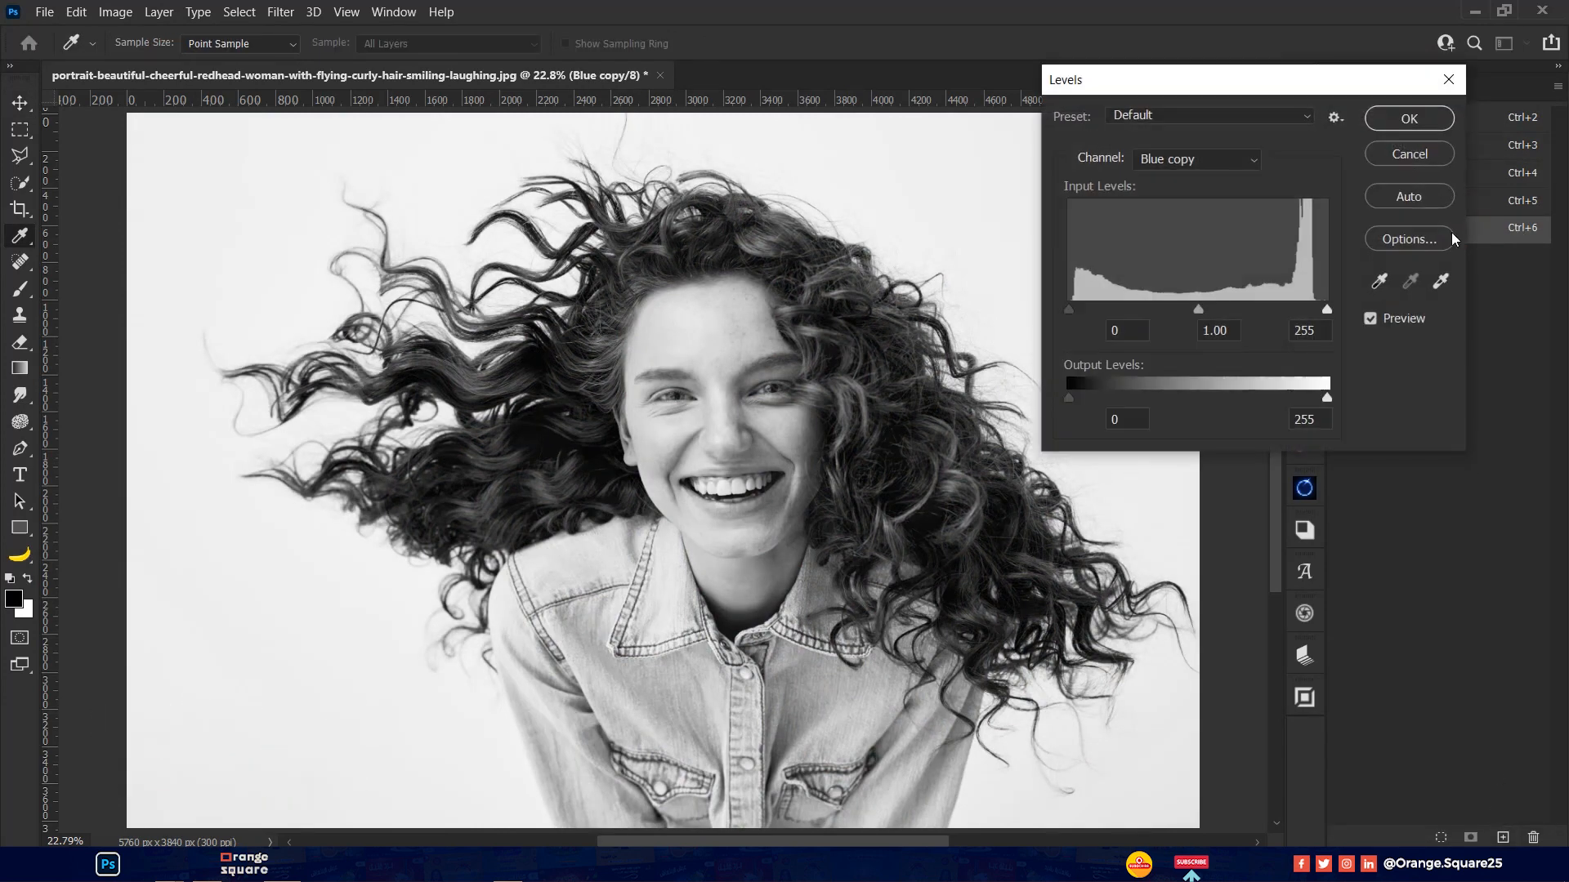
drag(1180, 87, 1227, 72)
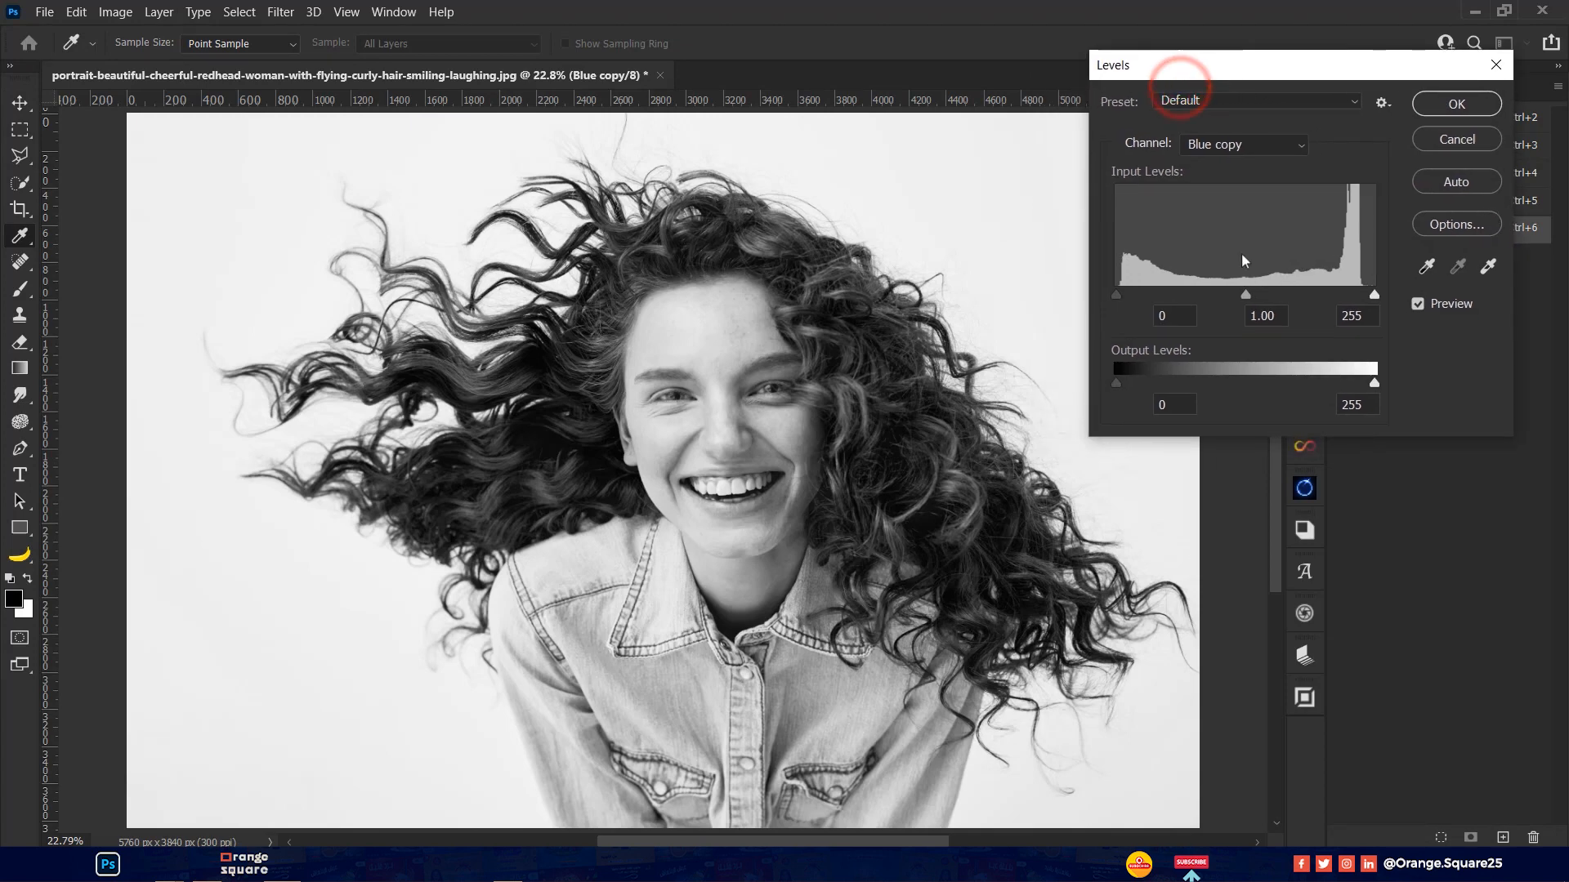
drag(1256, 301, 1338, 294)
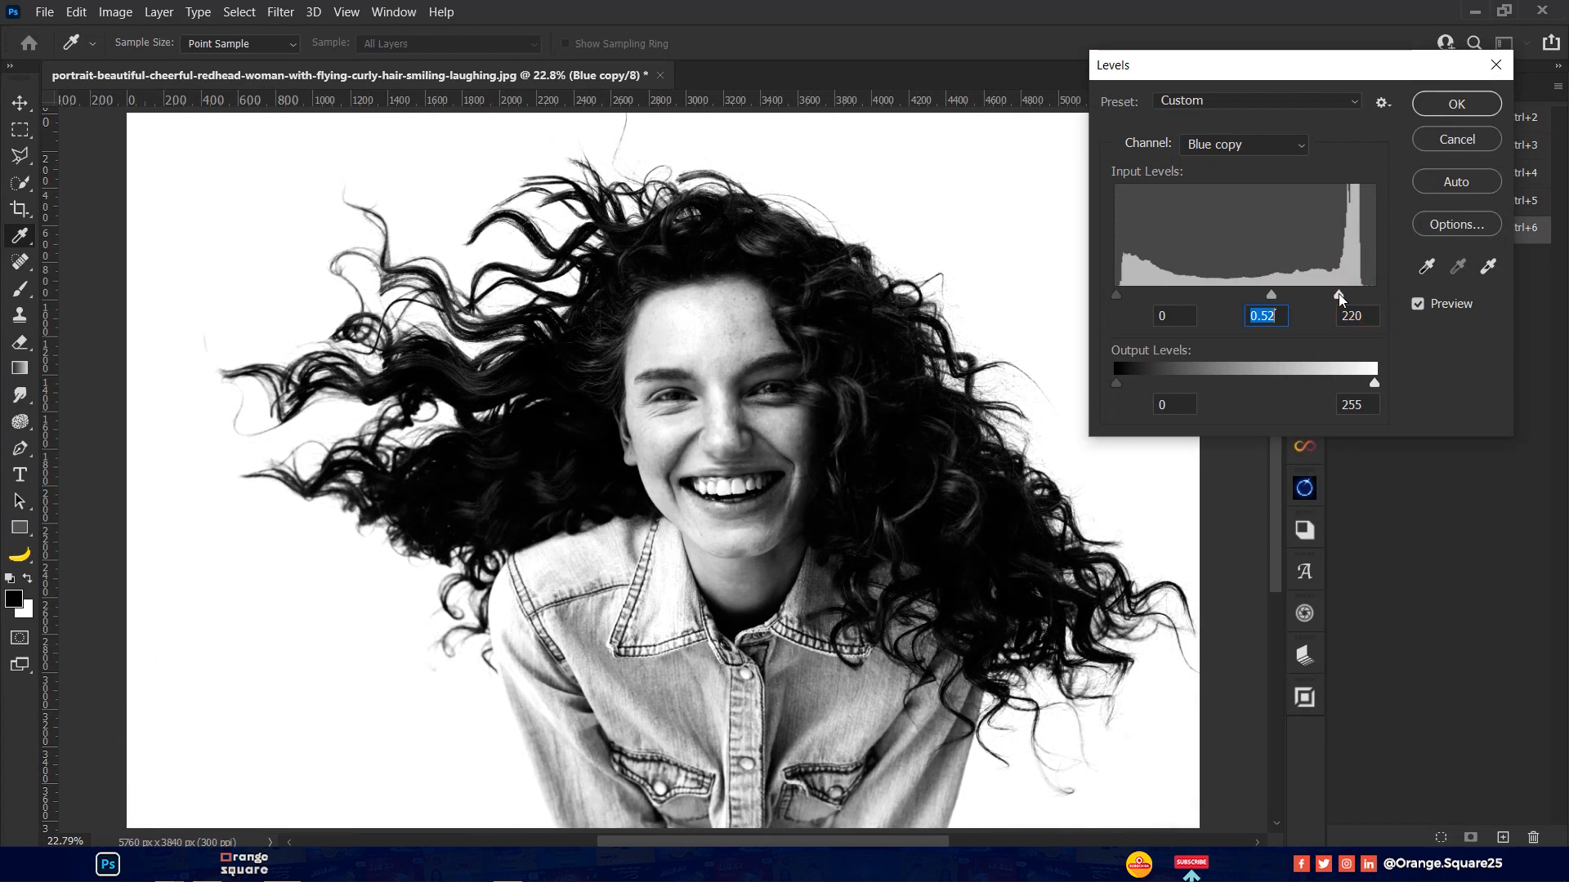
drag(1121, 299, 1195, 302)
drag(1292, 300, 1336, 297)
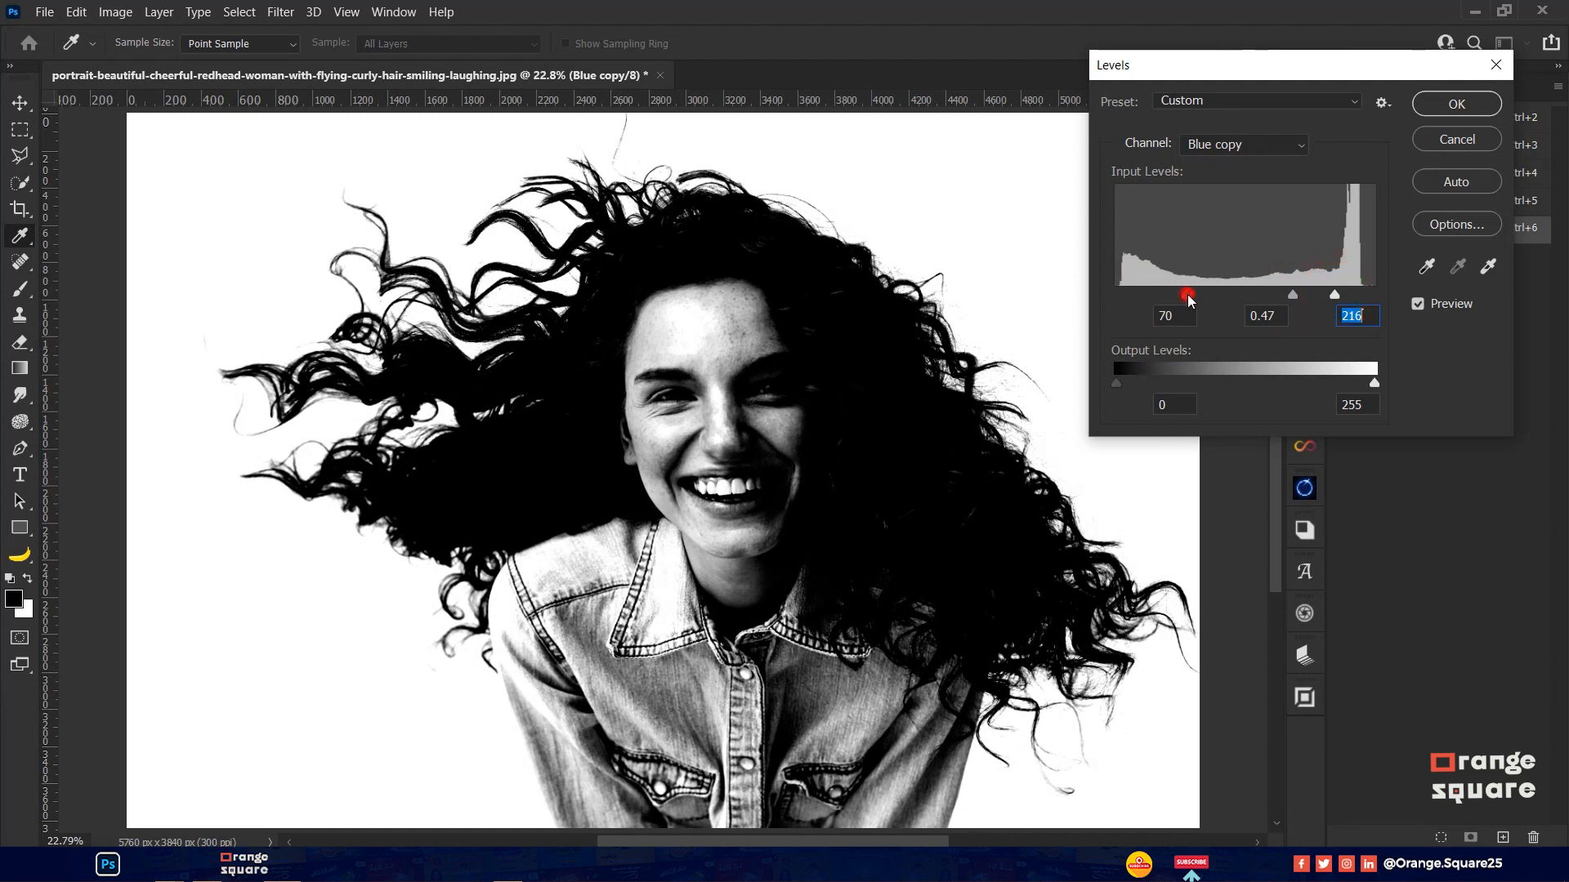
drag(1189, 299, 1185, 299)
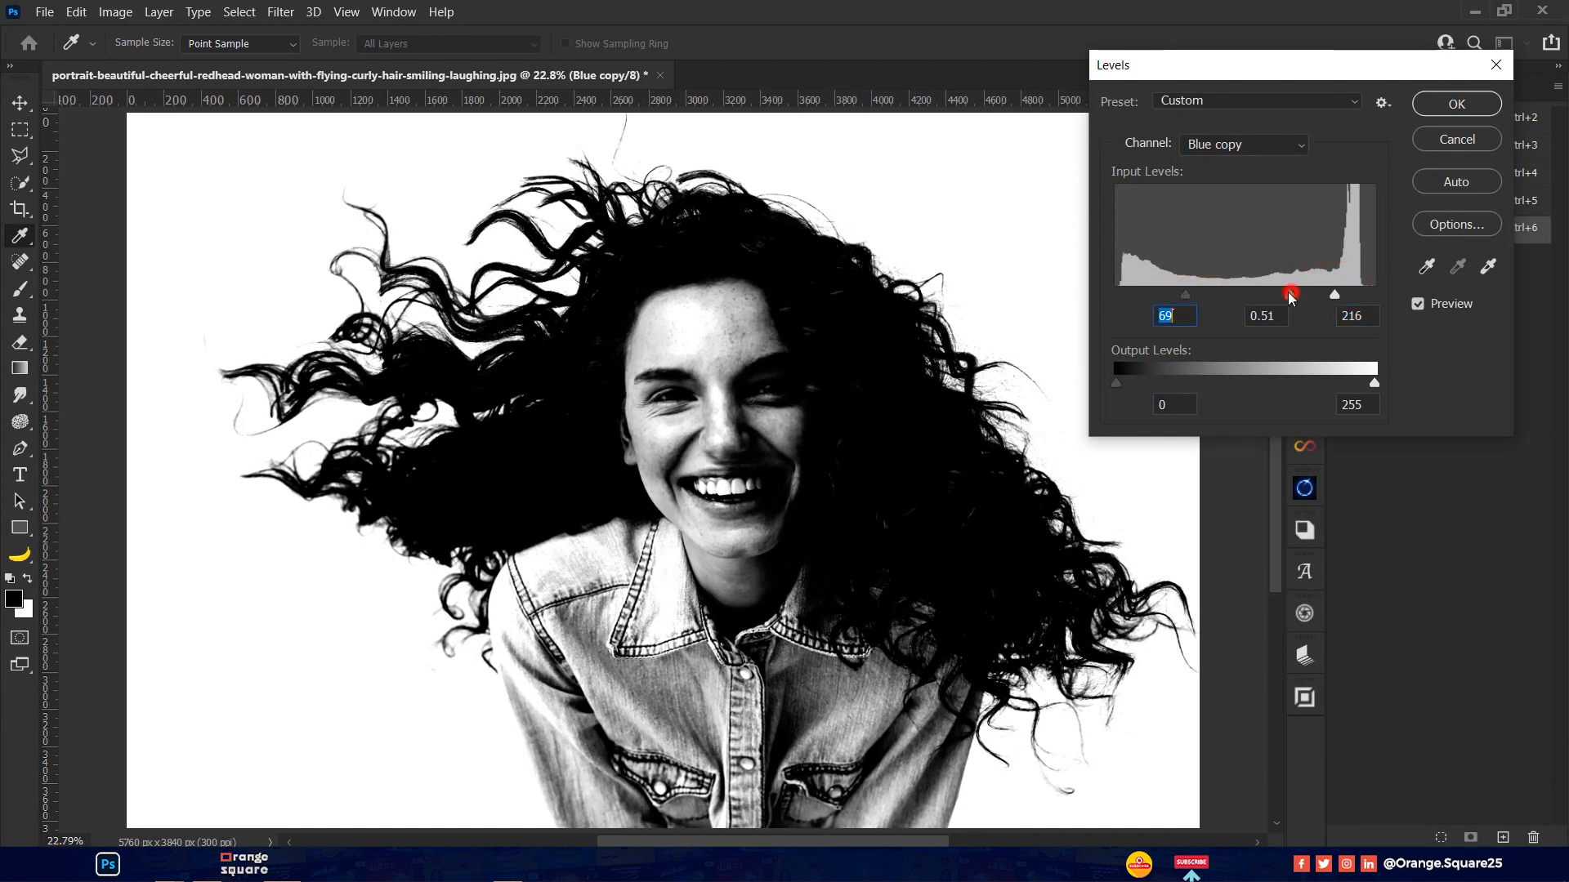
mouse_move(1290, 296)
mouse_down()
mouse_move(1277, 292)
mouse_move(1304, 294)
mouse_up()
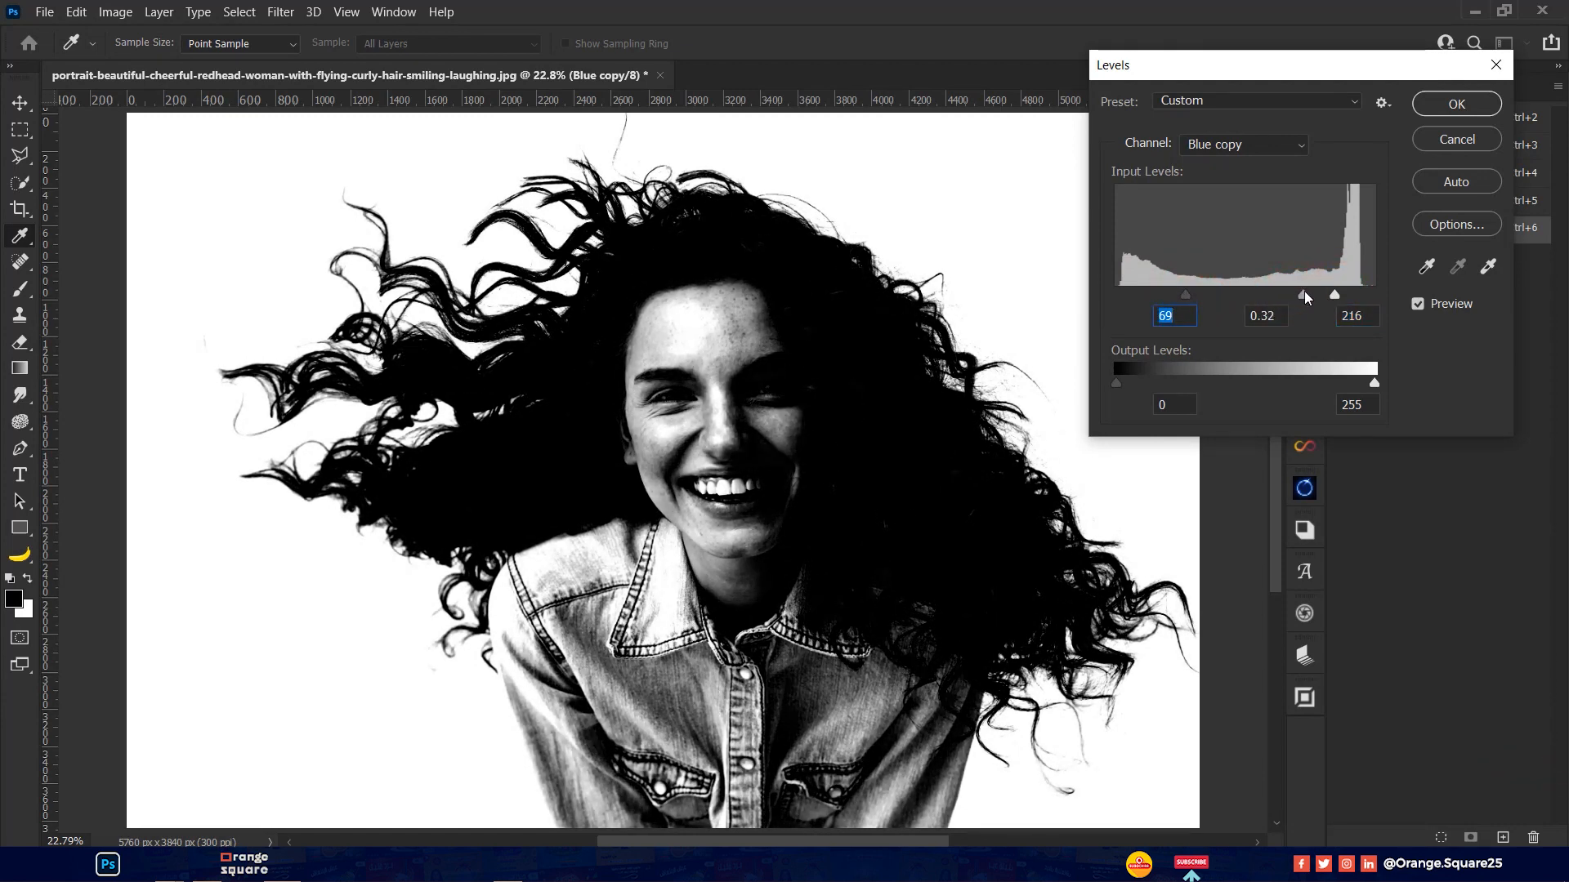
click(1451, 104)
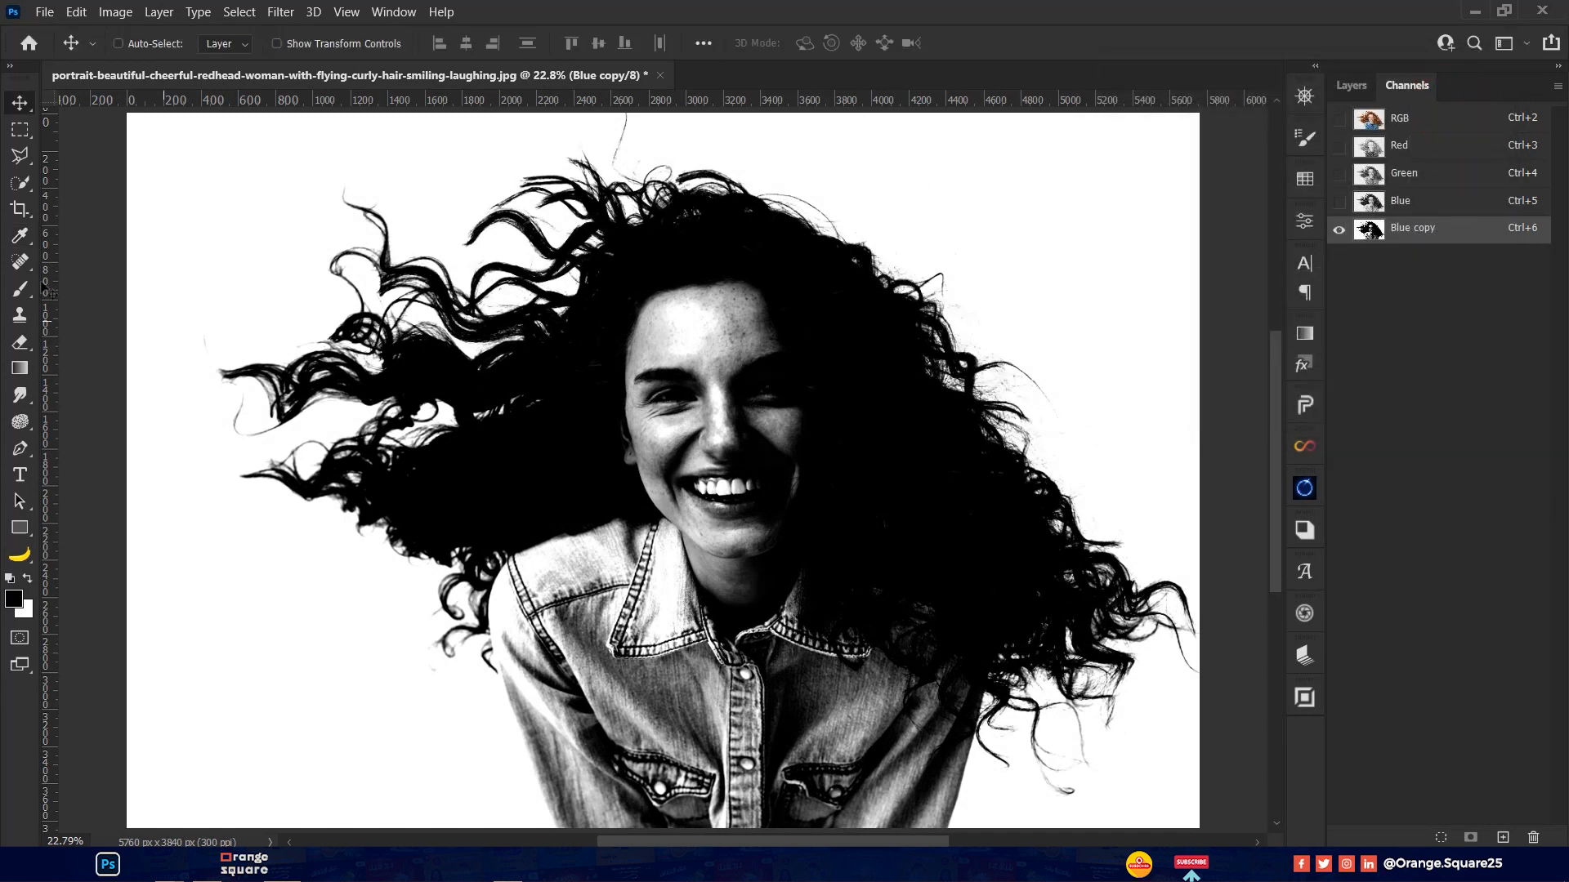
Paint the woman's face, hair and shirt solid black in the Blue copy channel with a 475 px brush
click(16, 288)
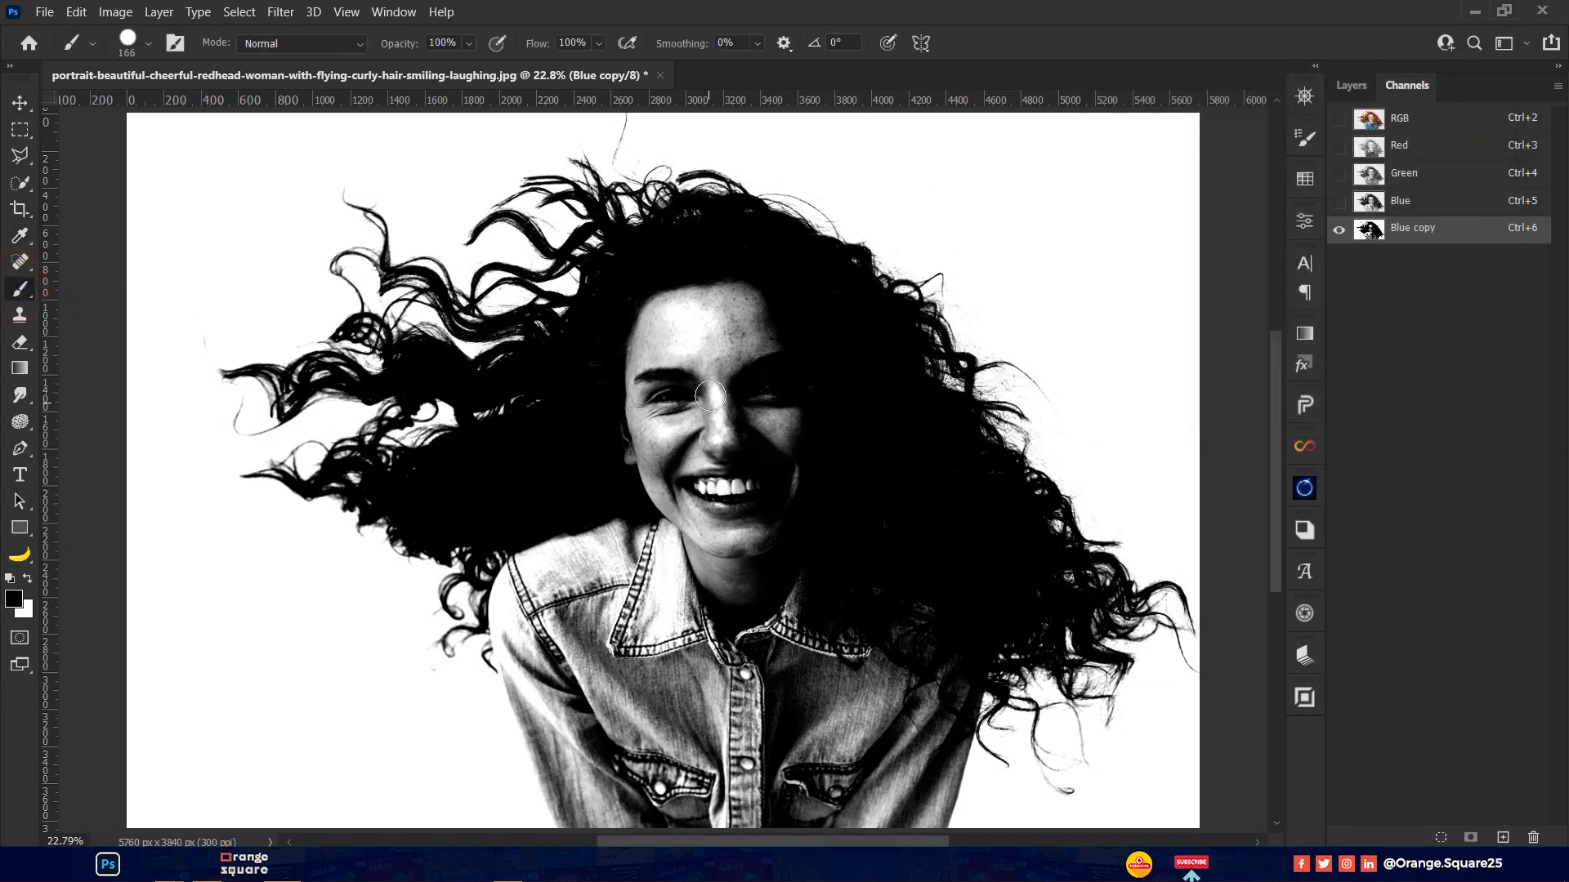
drag(710, 395, 771, 409)
mouse_move(771, 451)
mouse_down()
mouse_move(666, 415)
mouse_move(683, 329)
mouse_move(720, 375)
mouse_move(686, 582)
mouse_move(577, 584)
mouse_move(669, 639)
mouse_move(911, 621)
mouse_move(946, 663)
mouse_up()
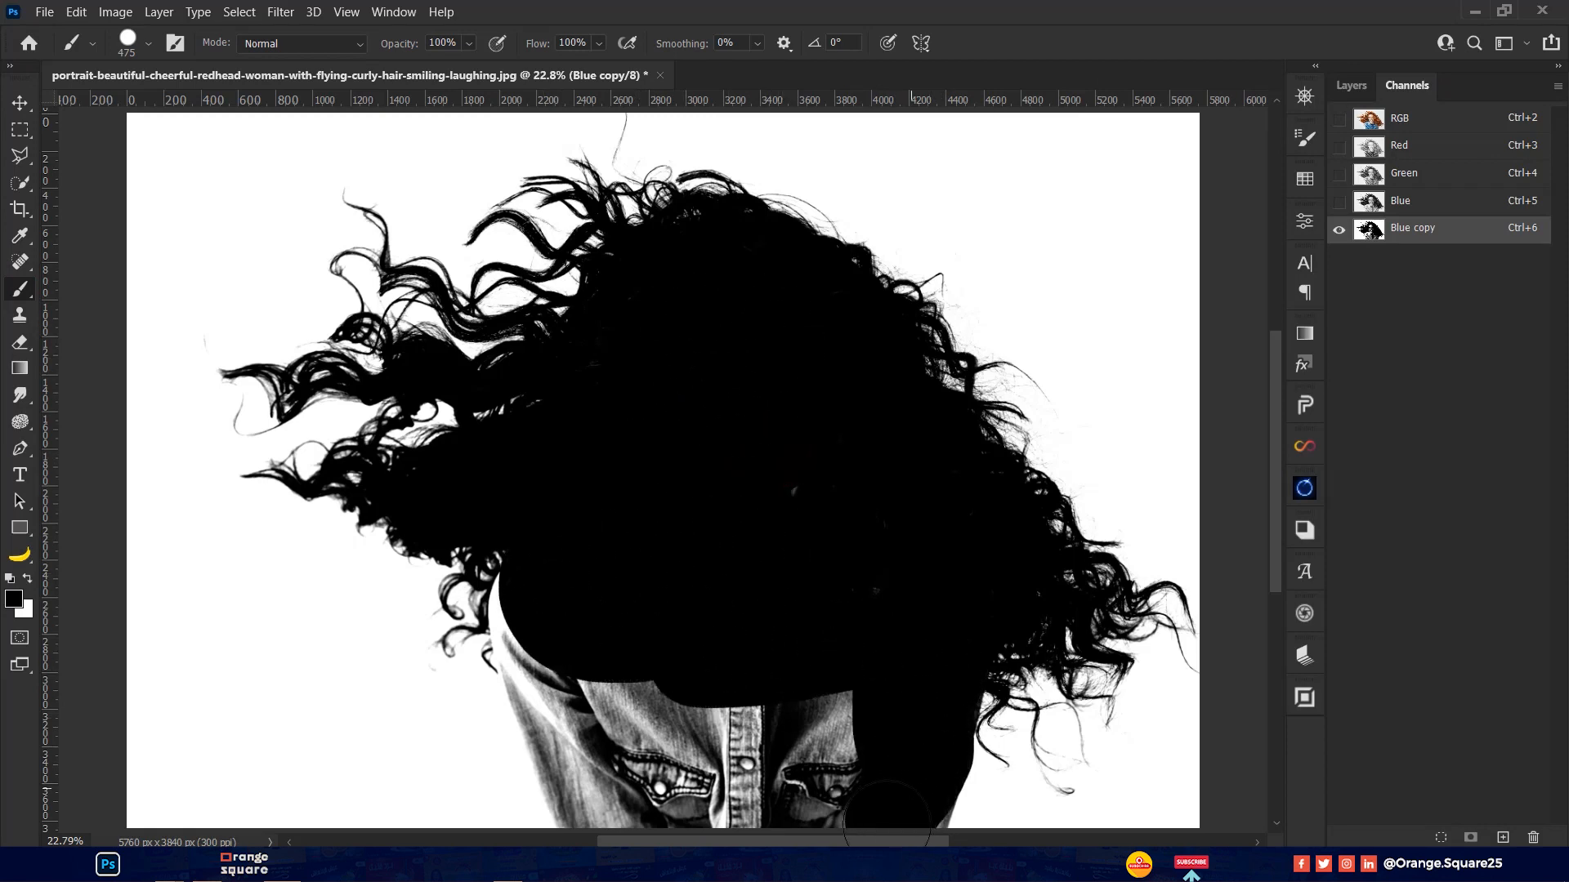
drag(884, 621, 890, 570)
mouse_move(848, 542)
mouse_down()
mouse_move(743, 694)
mouse_move(650, 579)
mouse_move(631, 666)
mouse_move(560, 531)
mouse_up()
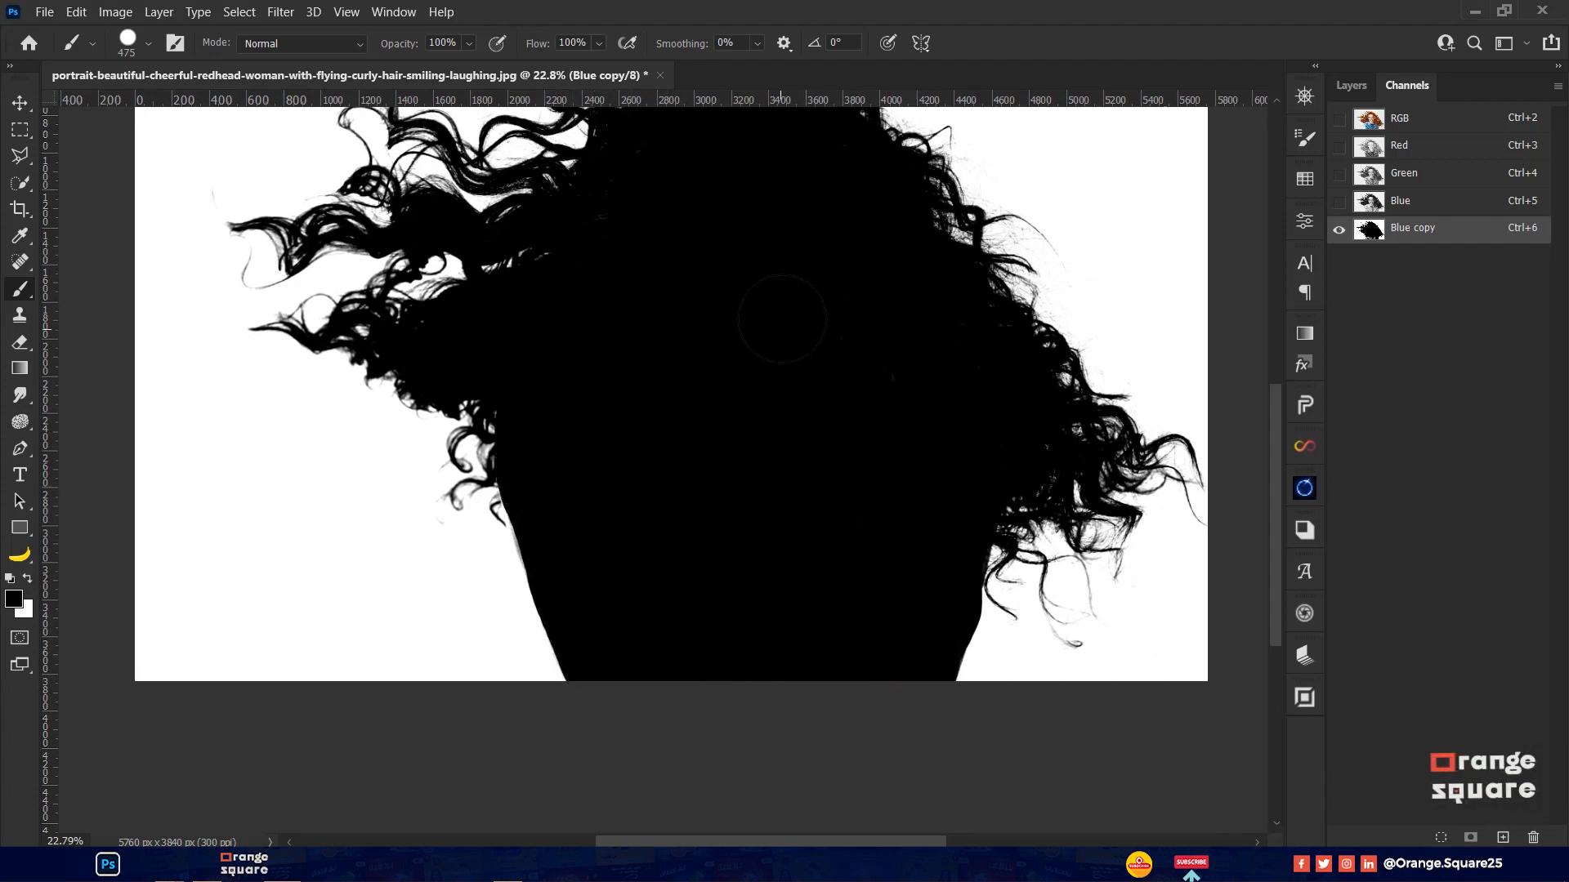
scroll(769, 389, down, 2)
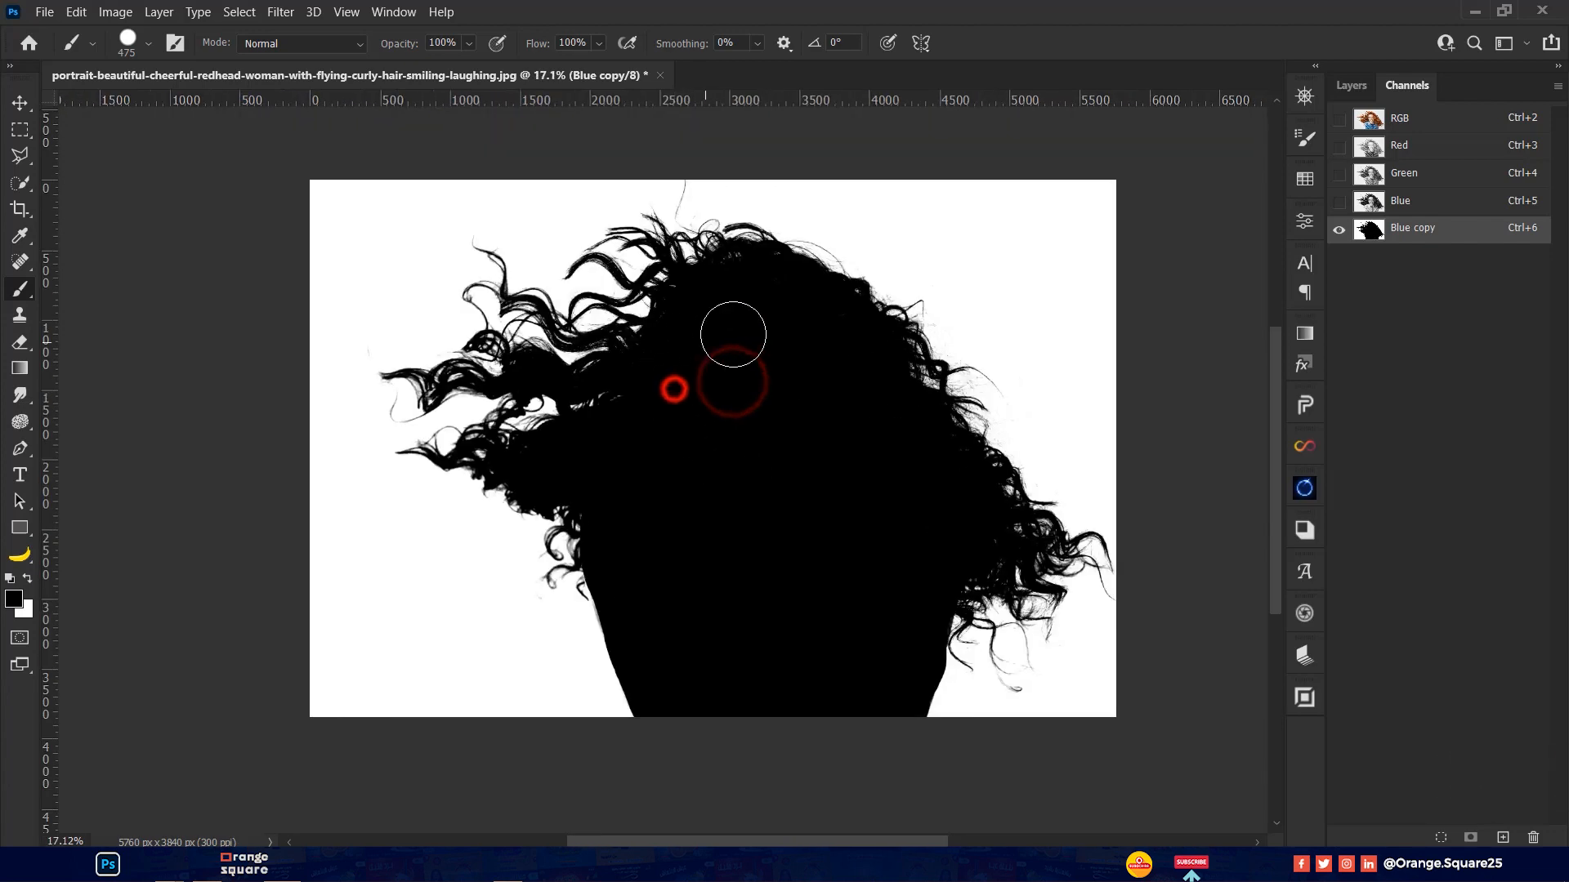
scroll(848, 386, up, 2)
key(v)
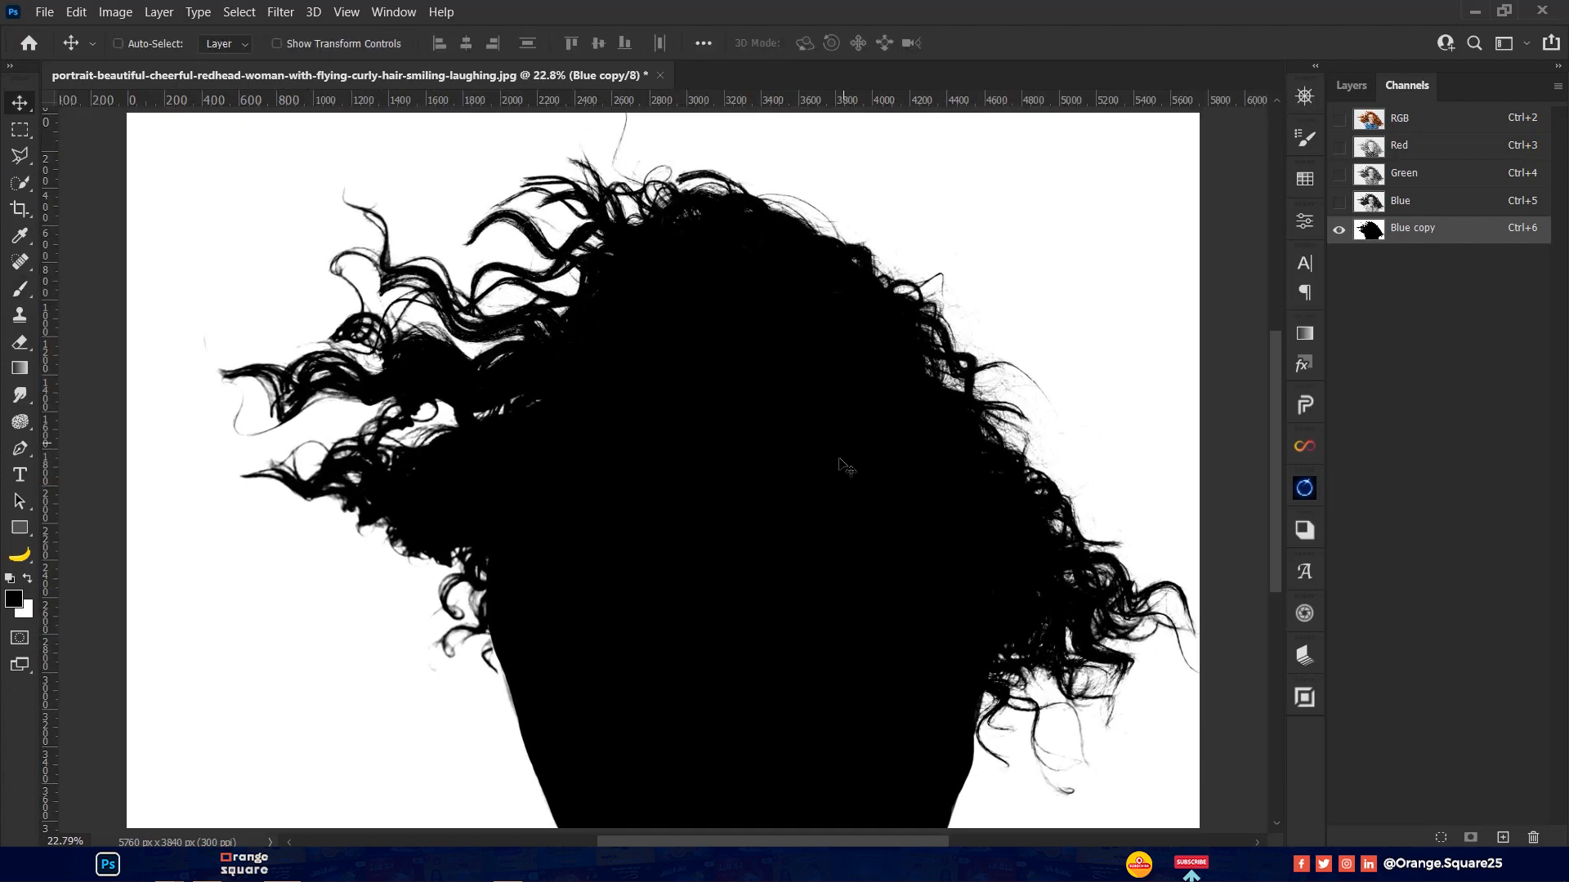
Load the Blue copy channel as a selection, delete that channel and return to the layers
click(1439, 837)
drag(1415, 232, 1536, 838)
click(1351, 85)
scroll(1036, 320, down, 1)
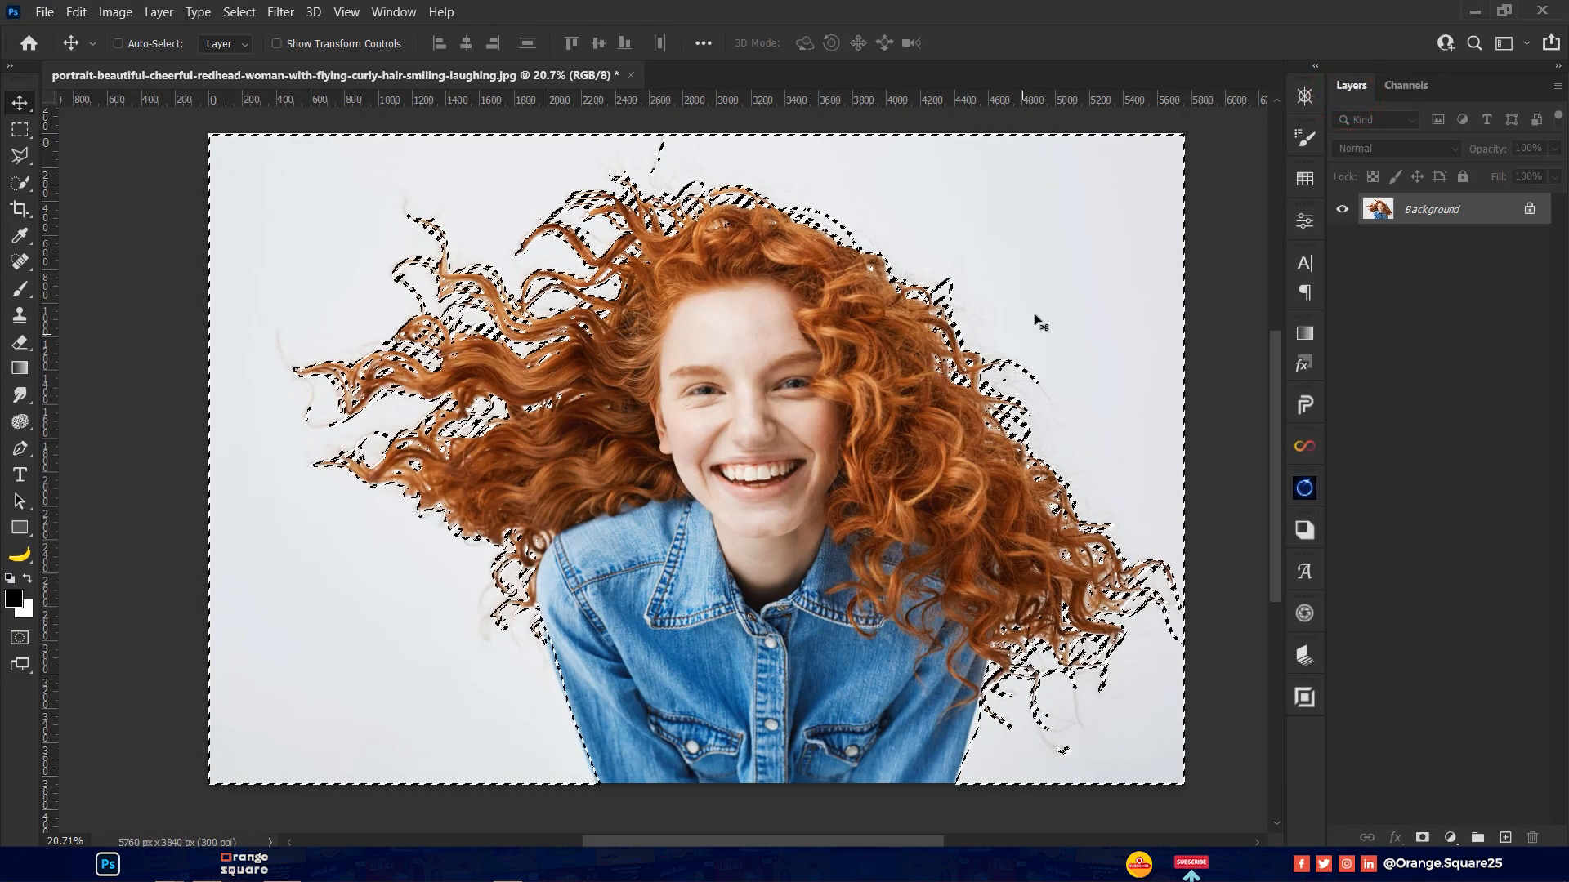
Invert the selection and mask the redhead portrait layer with it
key(ctrl+shift+i)
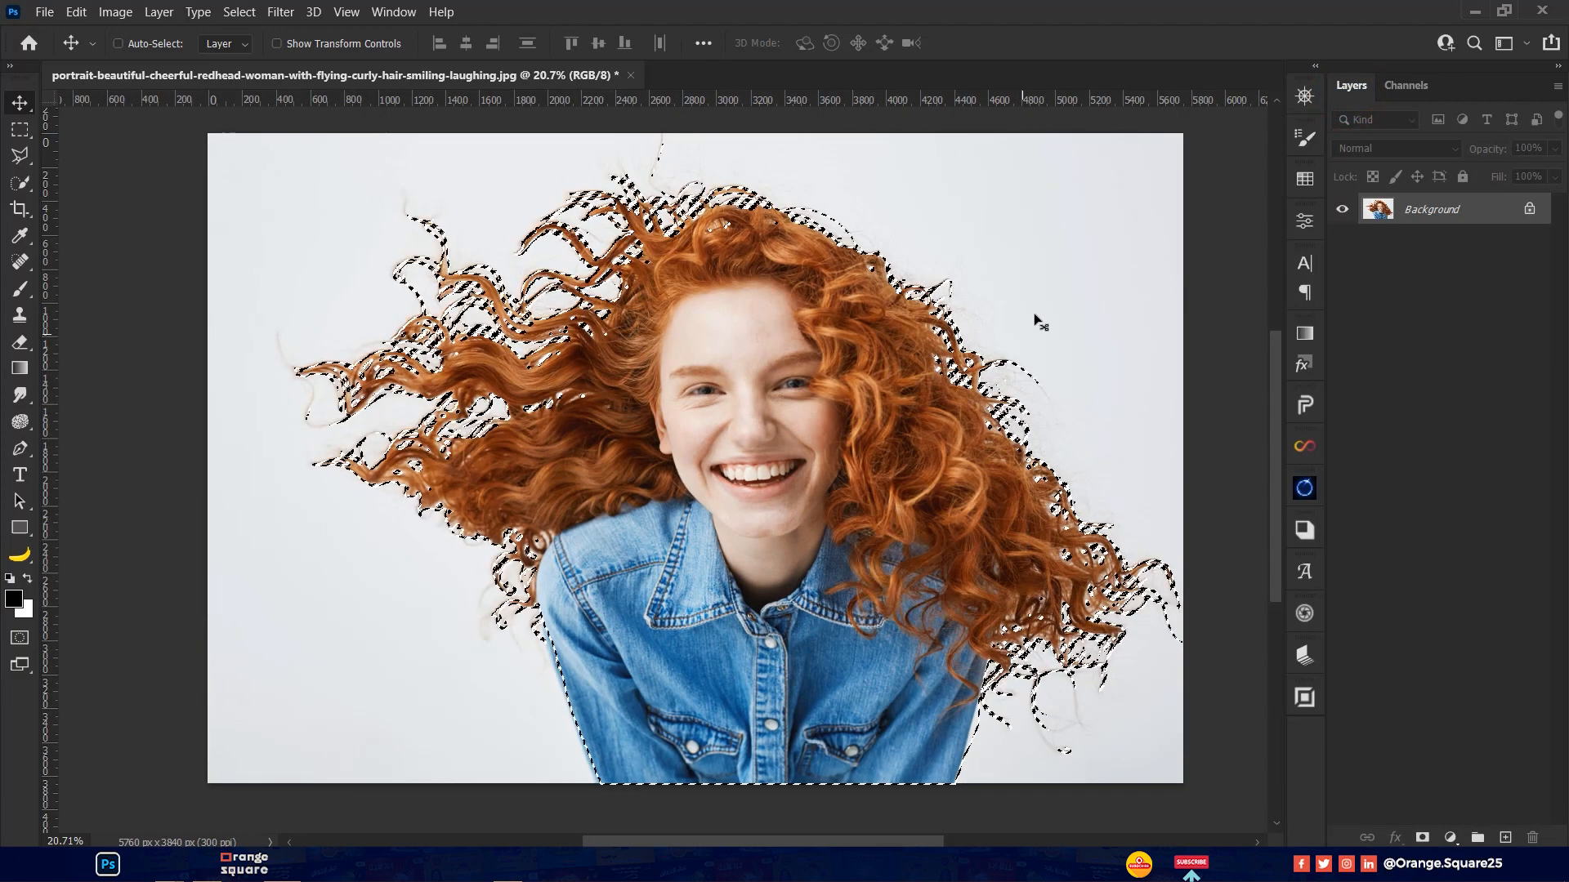
click(1421, 839)
Add a dark navy Solid Color fill layer and move it beneath the masked portrait
click(1451, 838)
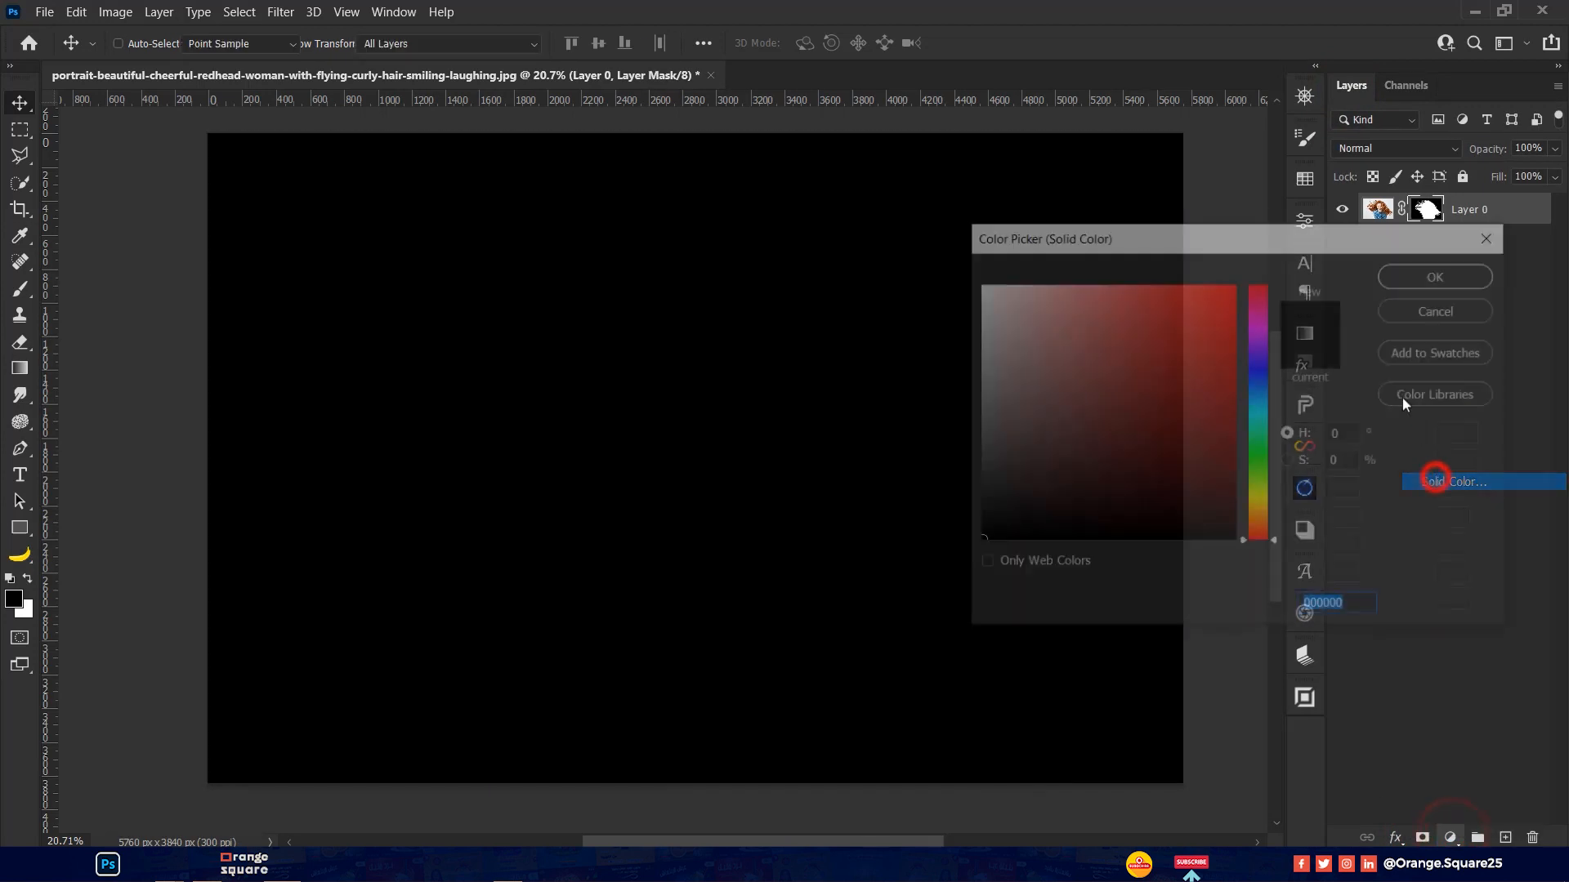
click(1434, 479)
click(1305, 179)
drag(1184, 235, 674, 243)
click(1134, 553)
click(927, 280)
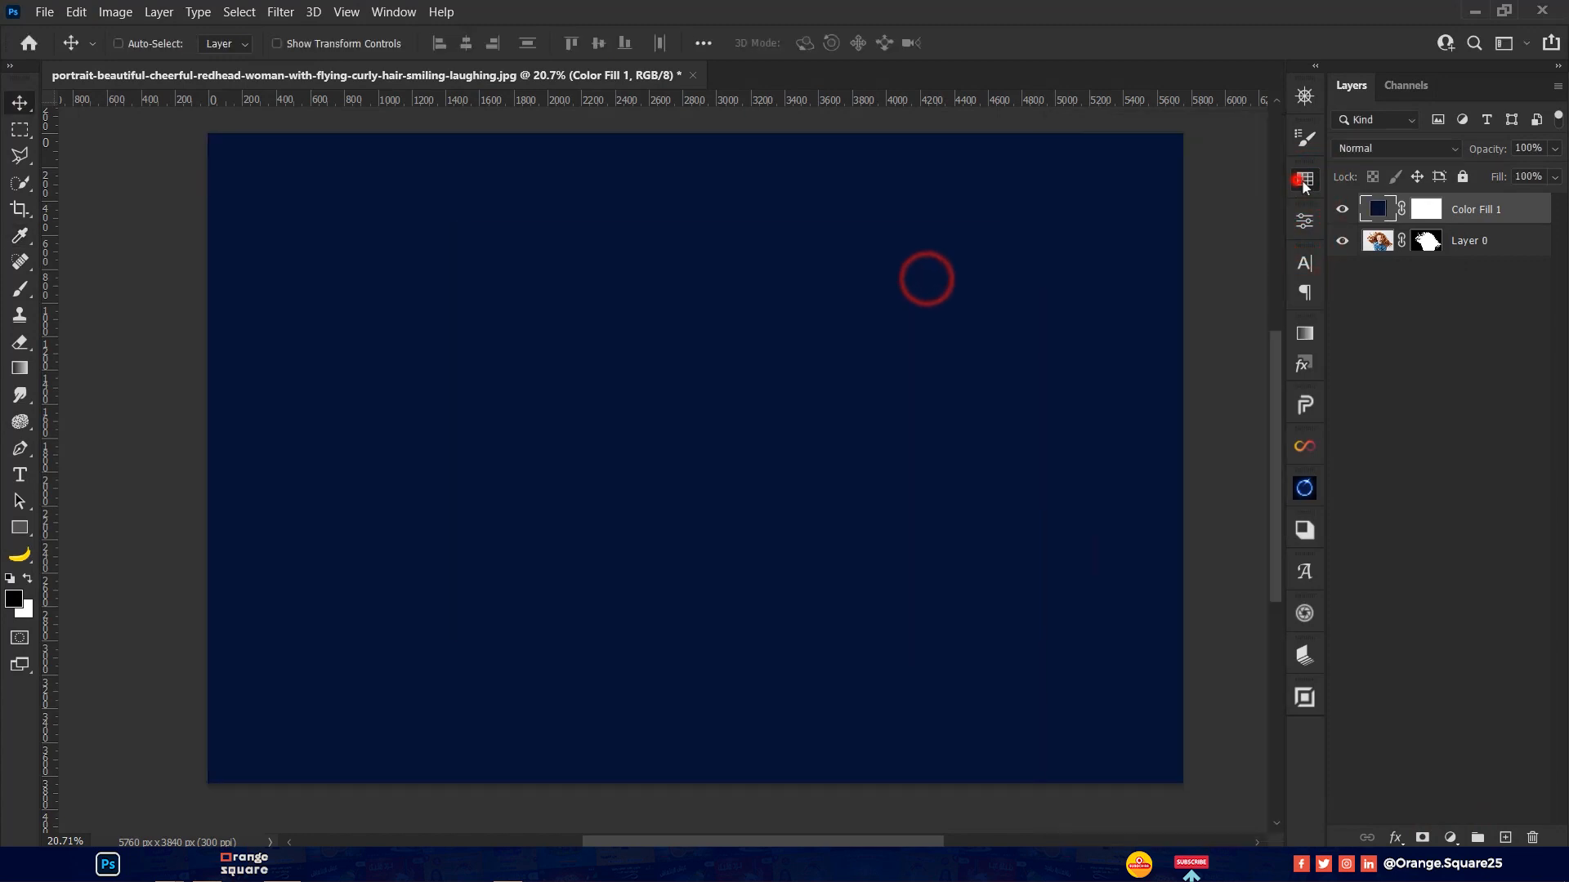
drag(1389, 211, 1389, 249)
scroll(810, 478, down, 1)
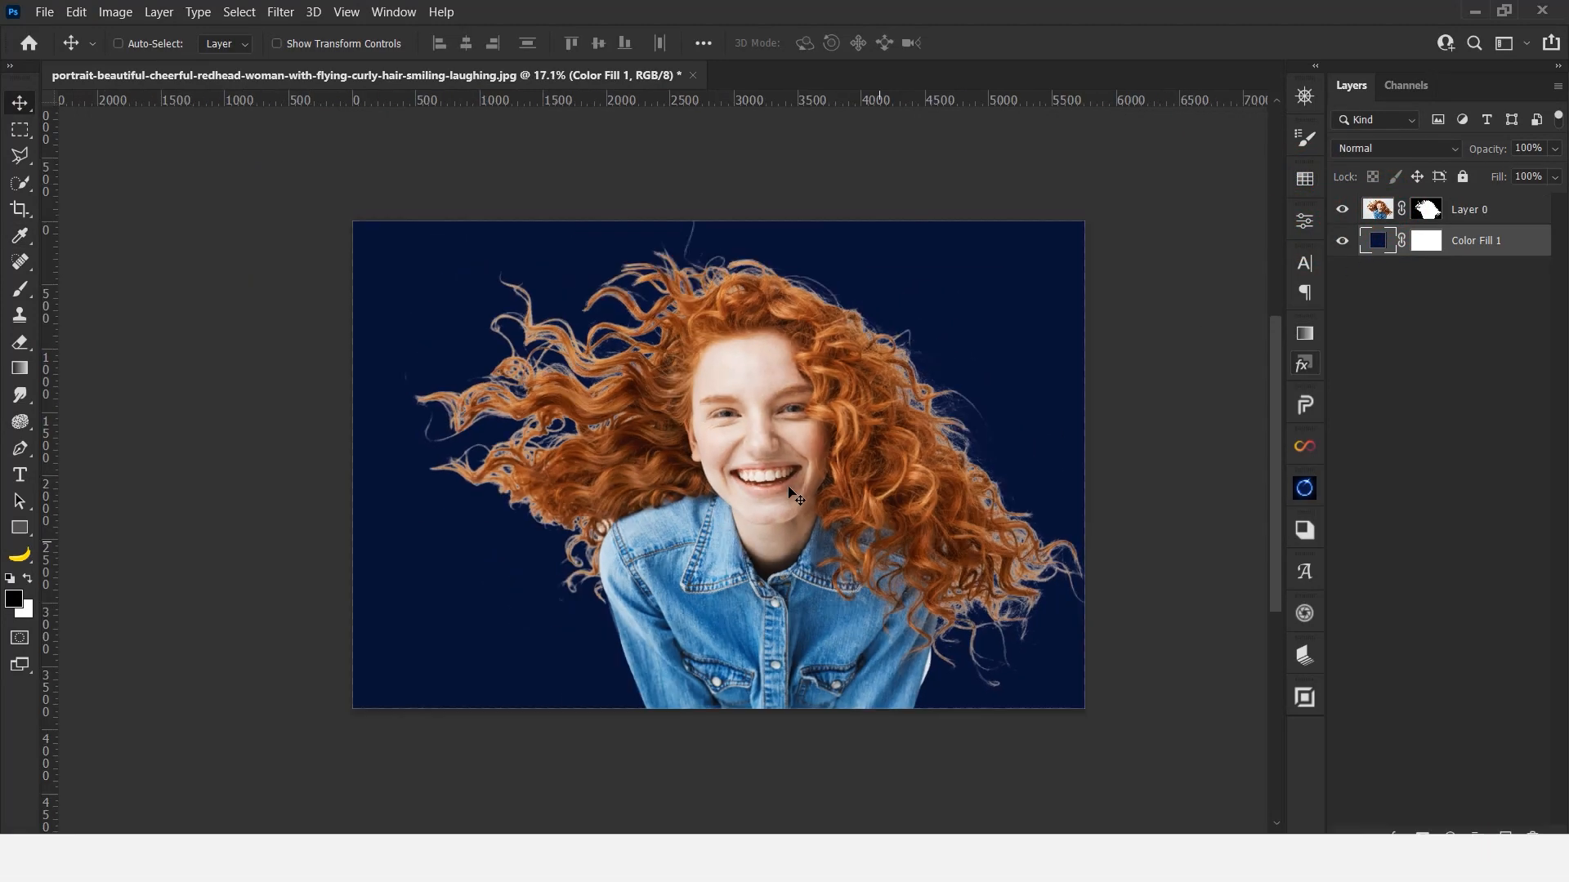
scroll(801, 476, up, 4)
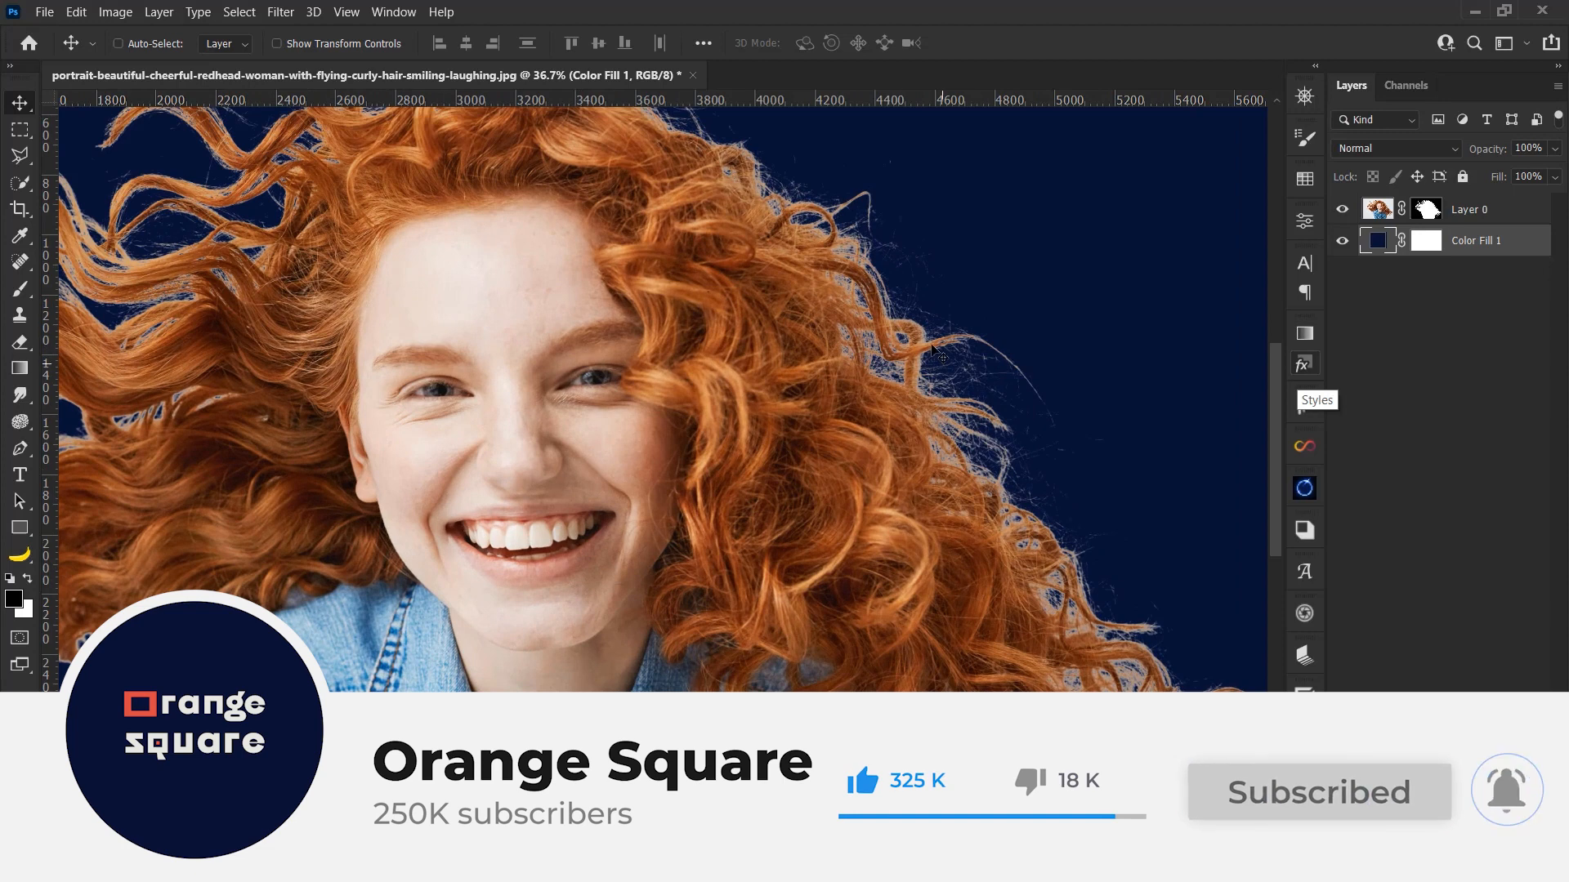
key(ctrl+0)
Add a new layer clipped to the portrait and set the Clone Stamp to sample Current & Below
click(1498, 215)
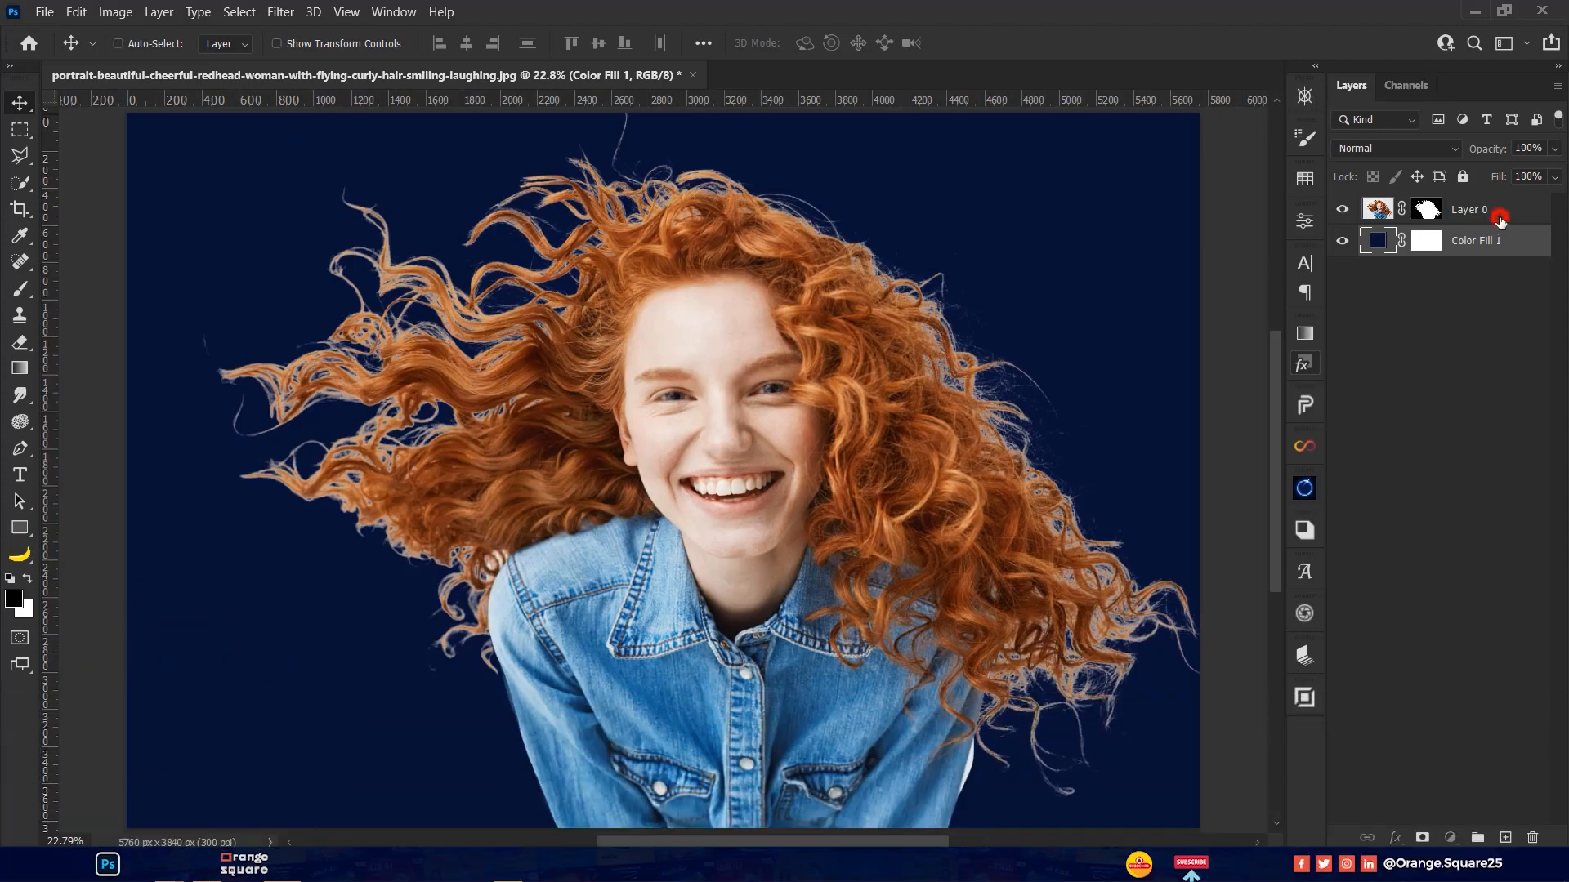
click(1508, 838)
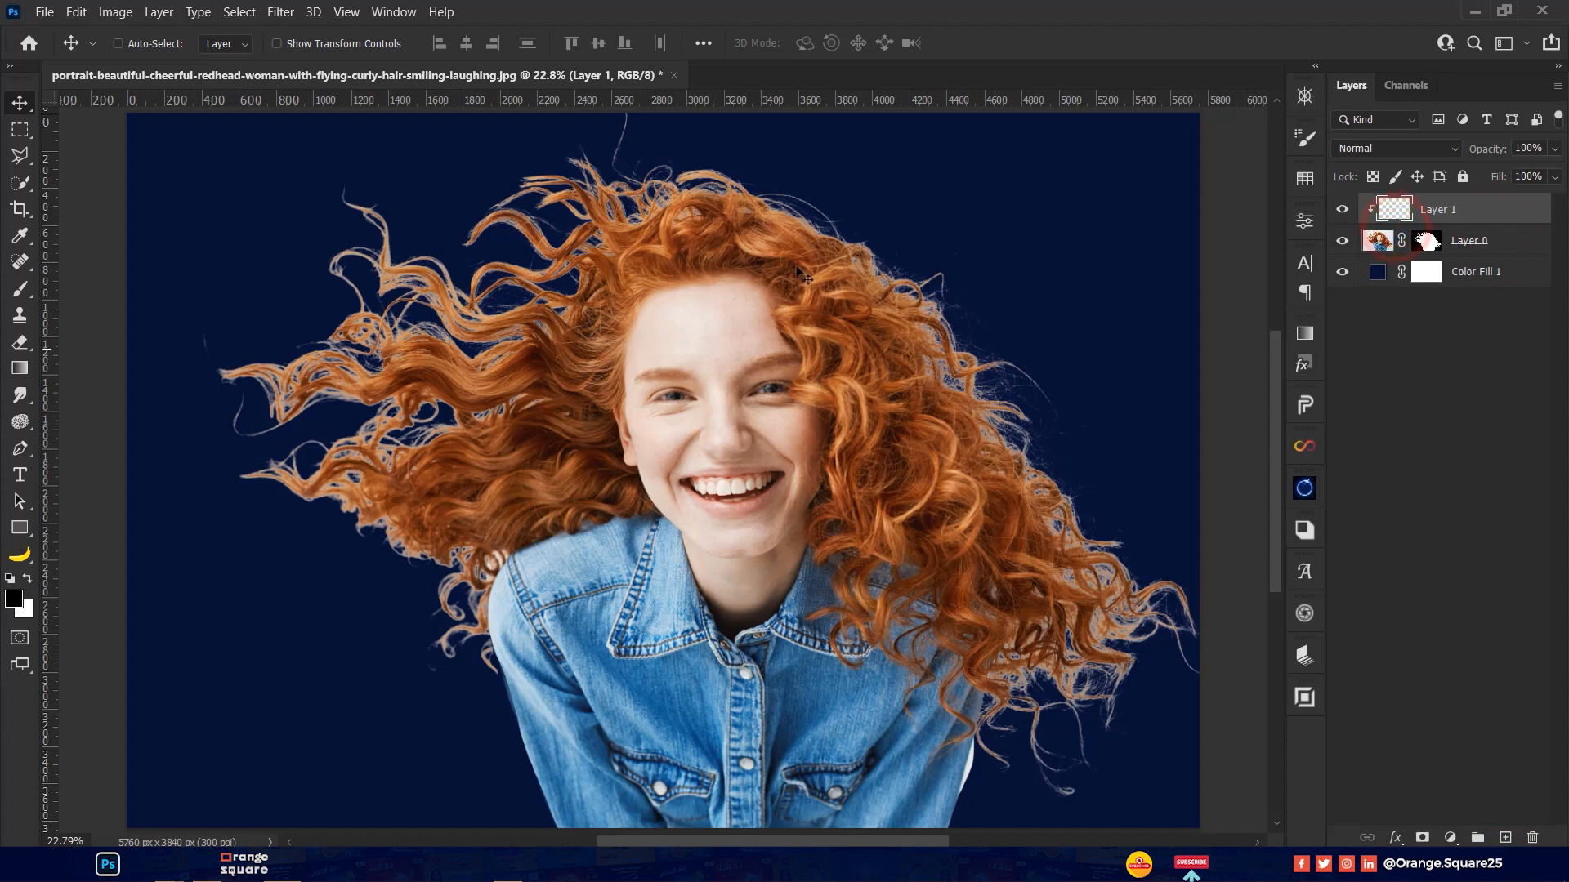
click(20, 316)
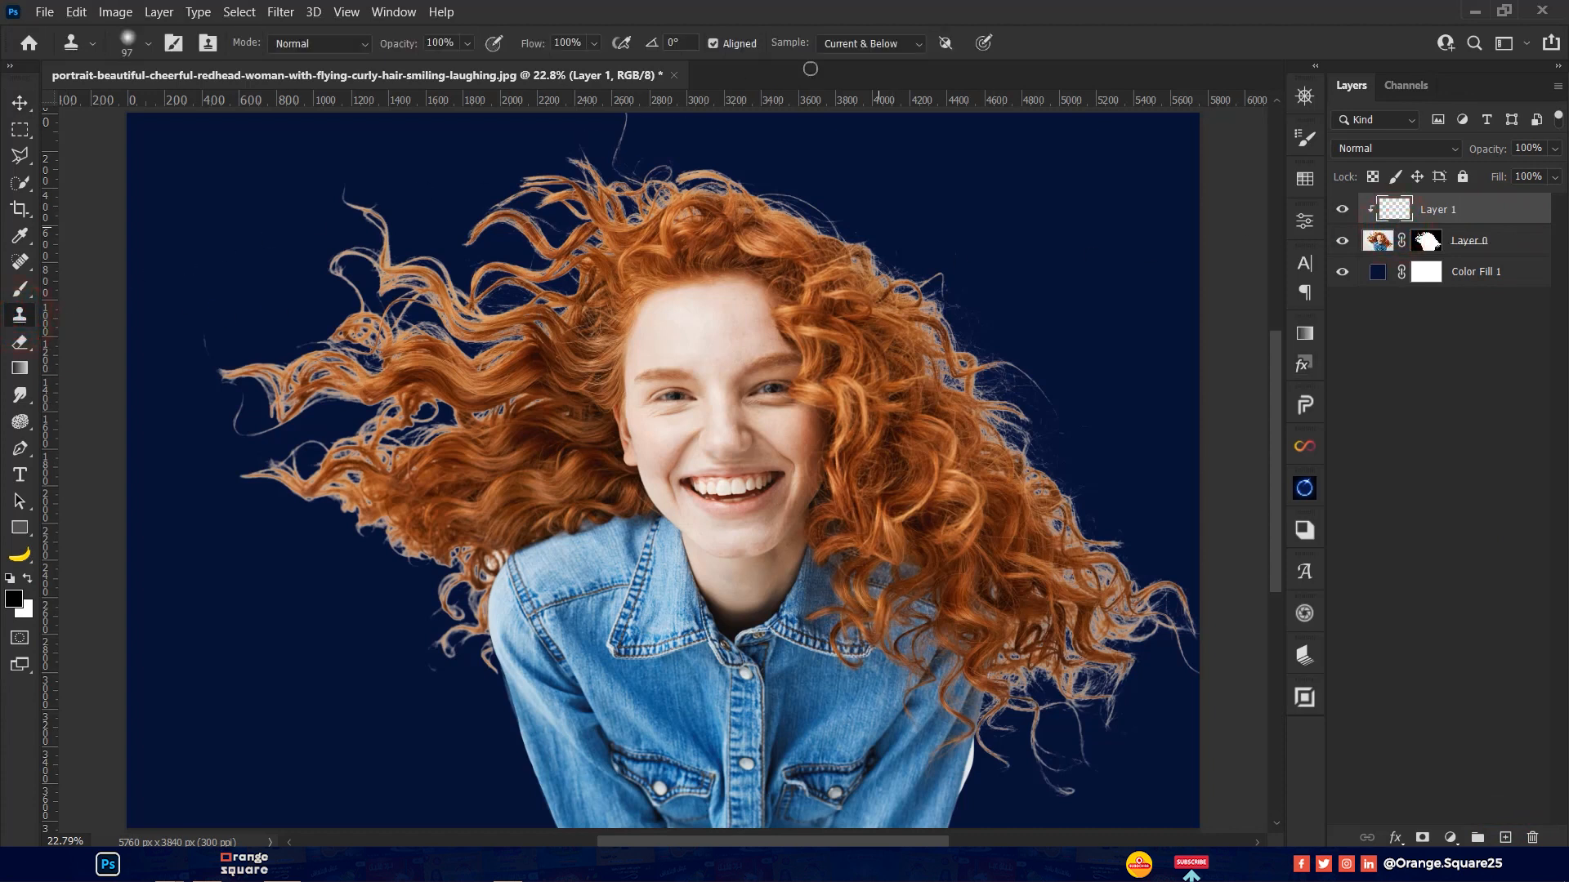
click(884, 45)
click(890, 80)
Clone orange hair over the pale fringe along the hair's edge above and beside the woman's forehead on the right
scroll(858, 266, up, 5)
drag(834, 543, 844, 602)
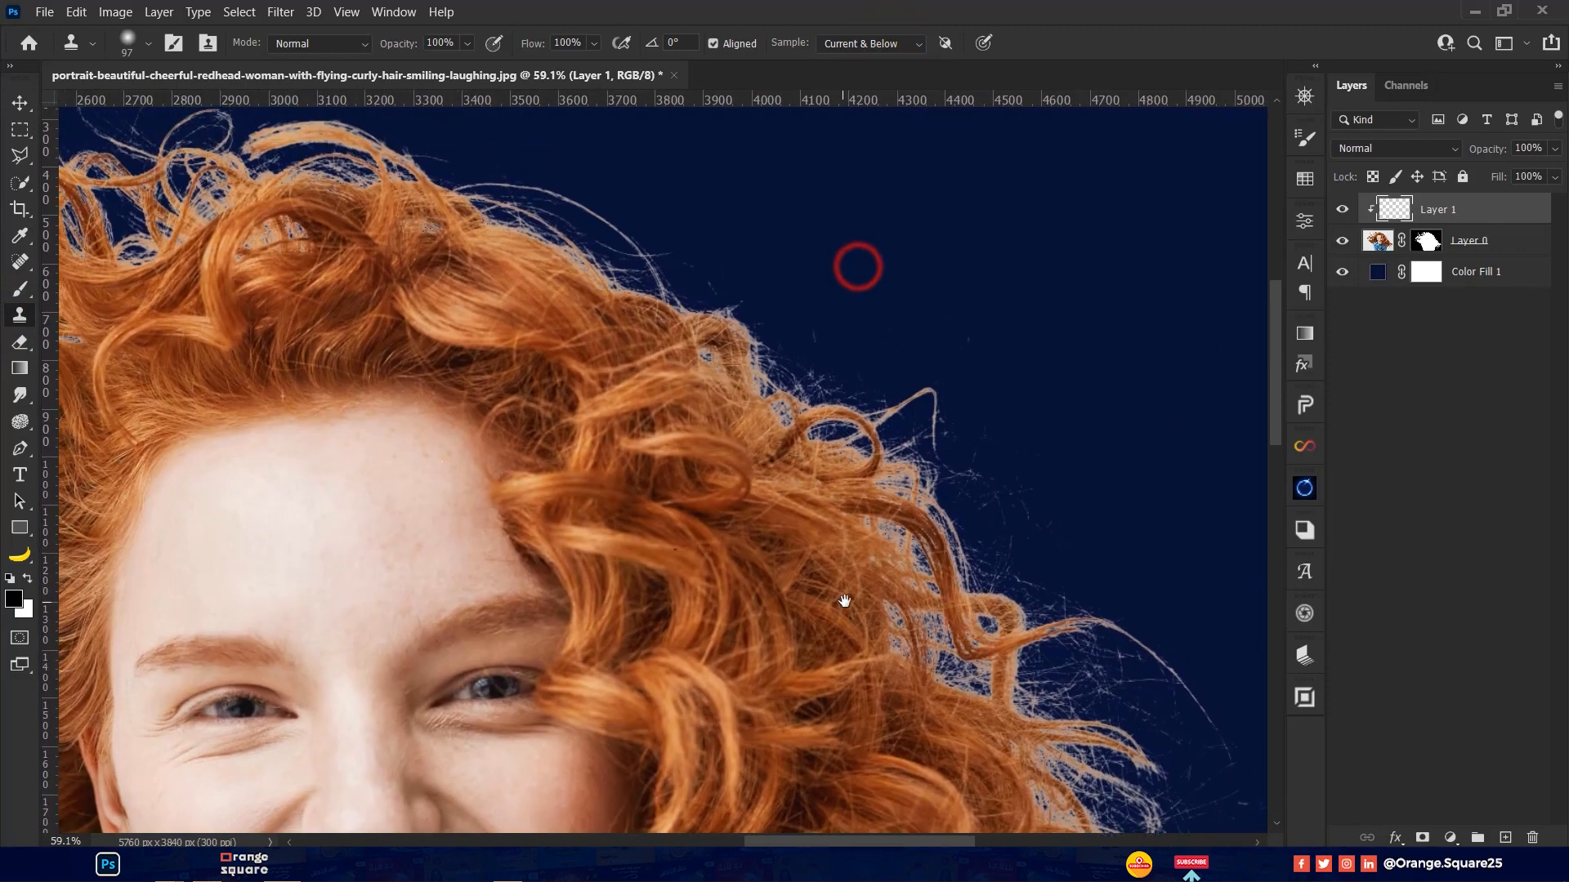
scroll(641, 356, up, 2)
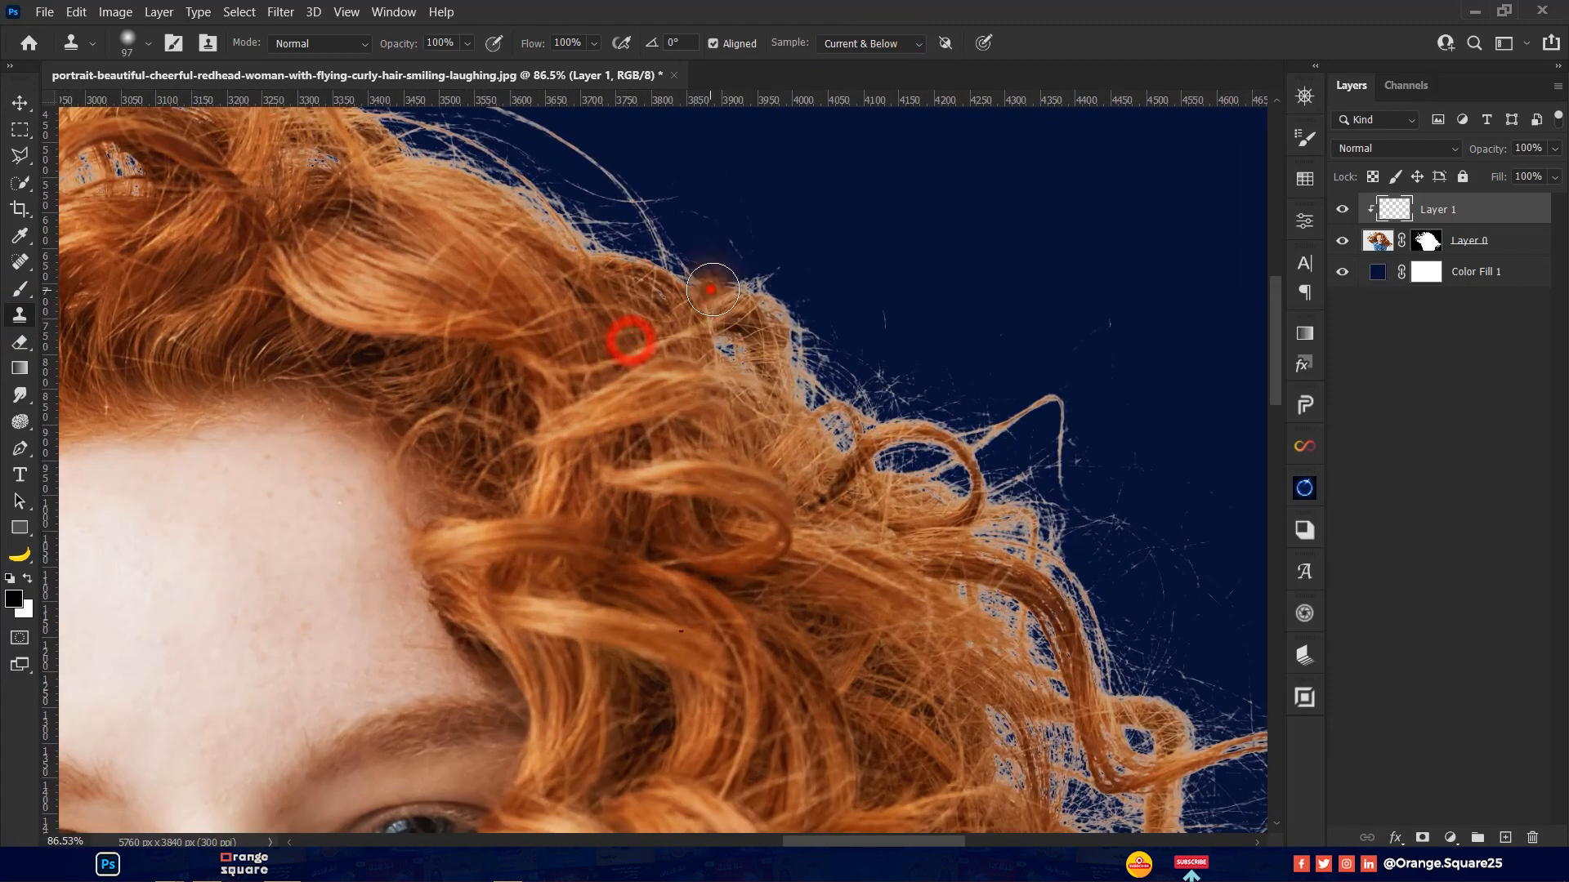
mouse_move(710, 289)
mouse_down()
mouse_move(751, 286)
mouse_move(789, 325)
mouse_move(785, 352)
mouse_move(727, 349)
mouse_move(789, 393)
mouse_move(850, 403)
mouse_up()
mouse_move(819, 338)
mouse_down()
mouse_move(911, 449)
mouse_move(1034, 434)
mouse_up()
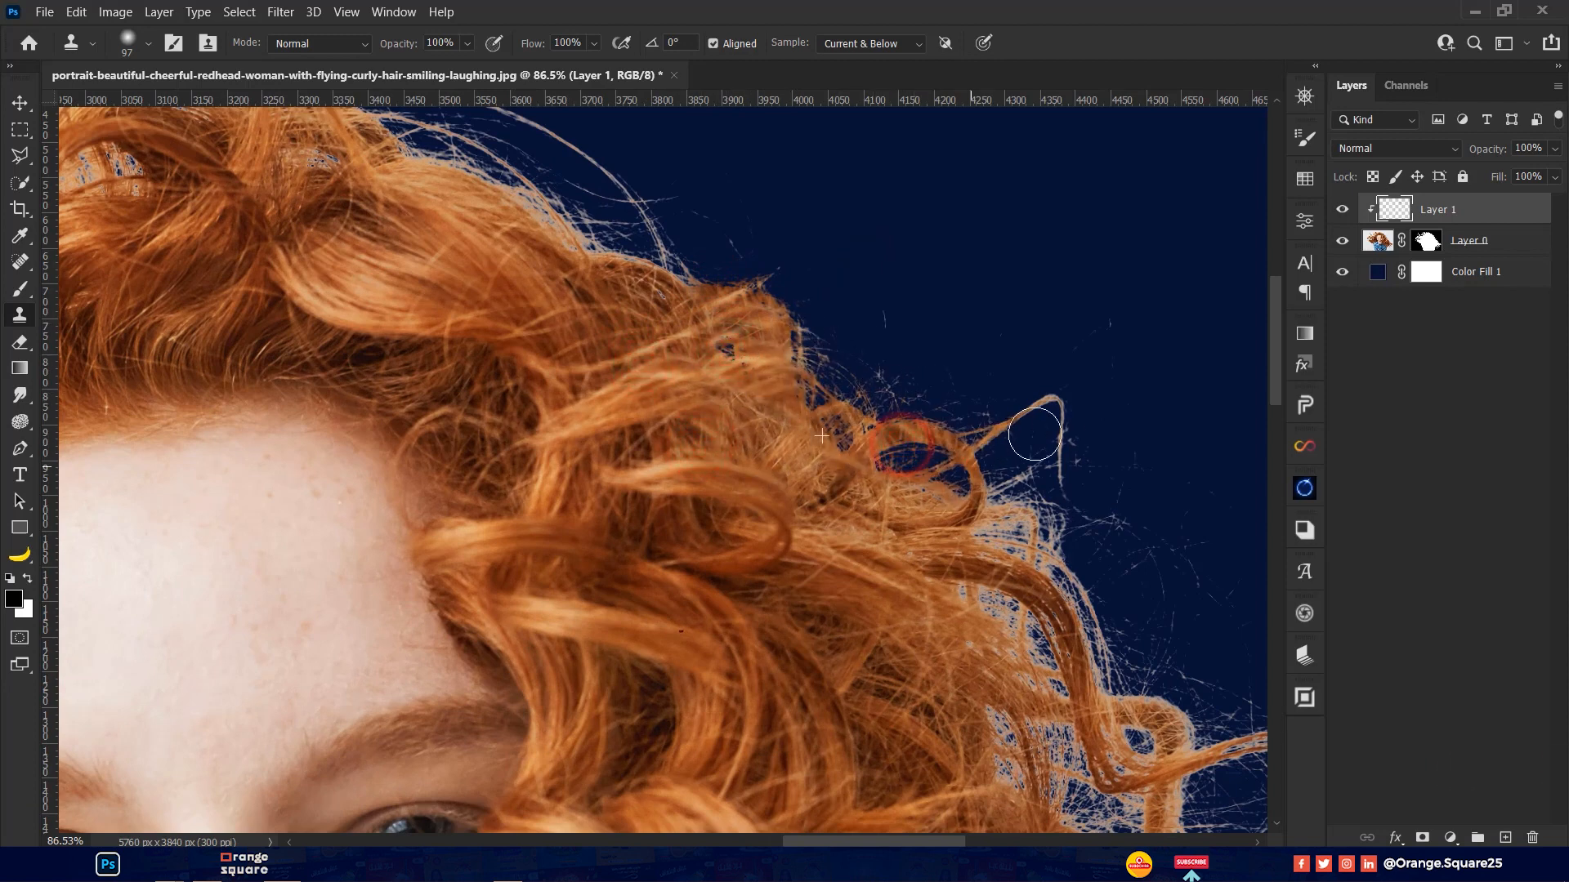
mouse_move(968, 535)
mouse_down()
mouse_move(1022, 538)
mouse_move(1003, 521)
mouse_move(1026, 486)
mouse_move(1097, 612)
mouse_up()
Clone hair texture over the pale gaps between the curls at eye level on the right side
drag(800, 402, 654, 229)
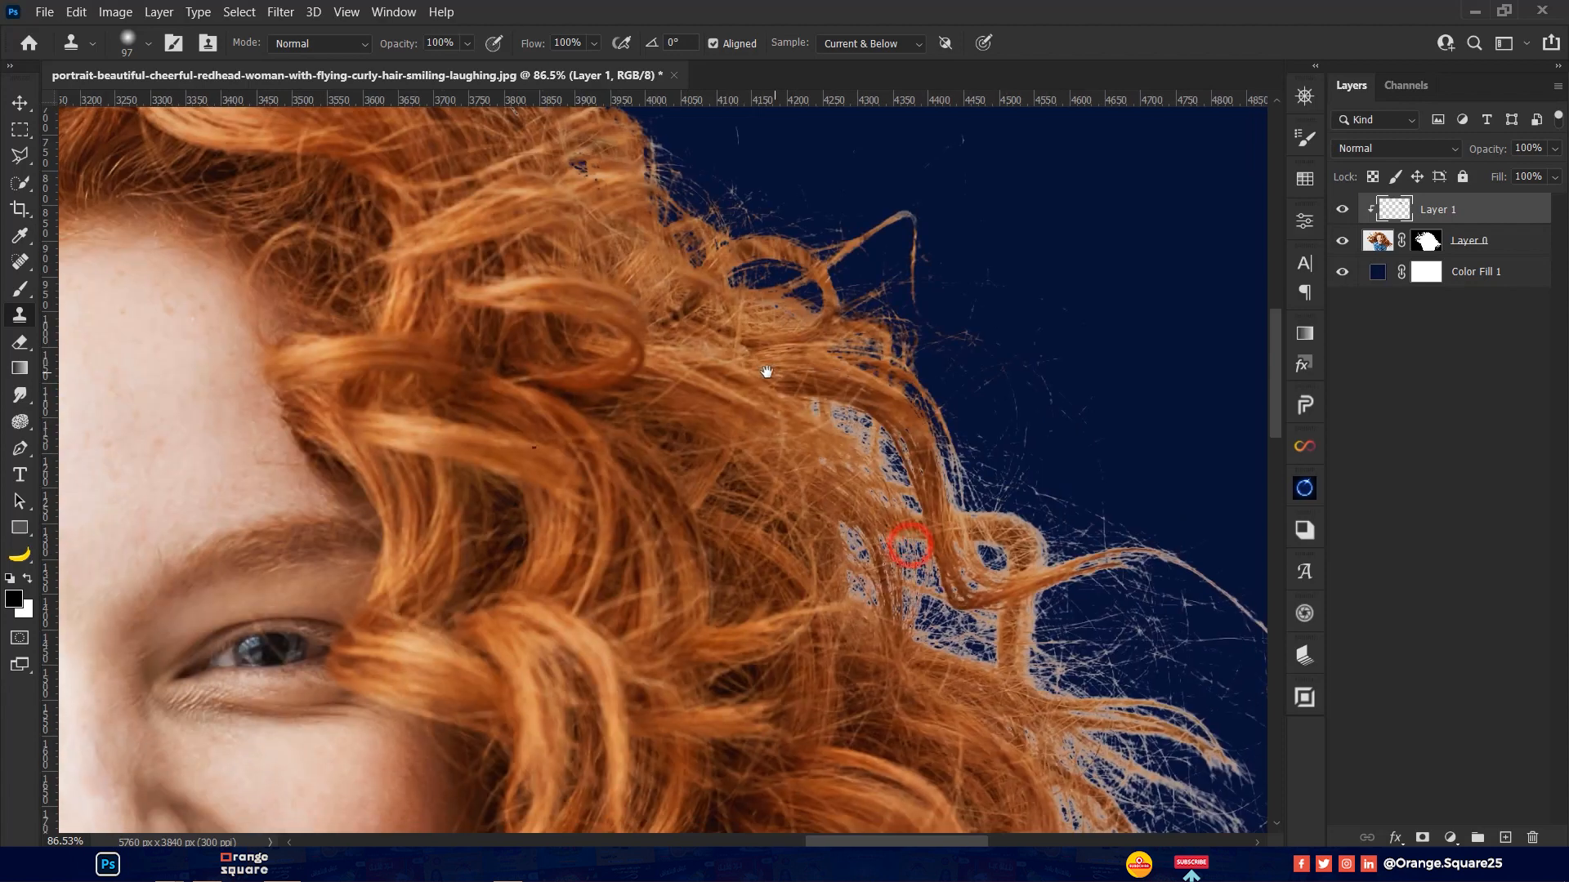
alt+click(646, 375)
mouse_move(826, 420)
mouse_down()
mouse_move(874, 520)
mouse_move(919, 563)
mouse_move(1020, 536)
mouse_up()
alt+click(774, 478)
drag(963, 430, 1003, 505)
drag(897, 440, 789, 252)
alt+click(676, 252)
mouse_move(826, 461)
mouse_down()
mouse_move(972, 464)
mouse_move(928, 421)
mouse_move(1210, 490)
mouse_move(956, 389)
mouse_move(881, 417)
mouse_up()
alt+click(818, 548)
alt+click(758, 527)
Clone hair texture over the pale wisps and holes from cheek level down towards the shirt on the right
drag(832, 398, 745, 217)
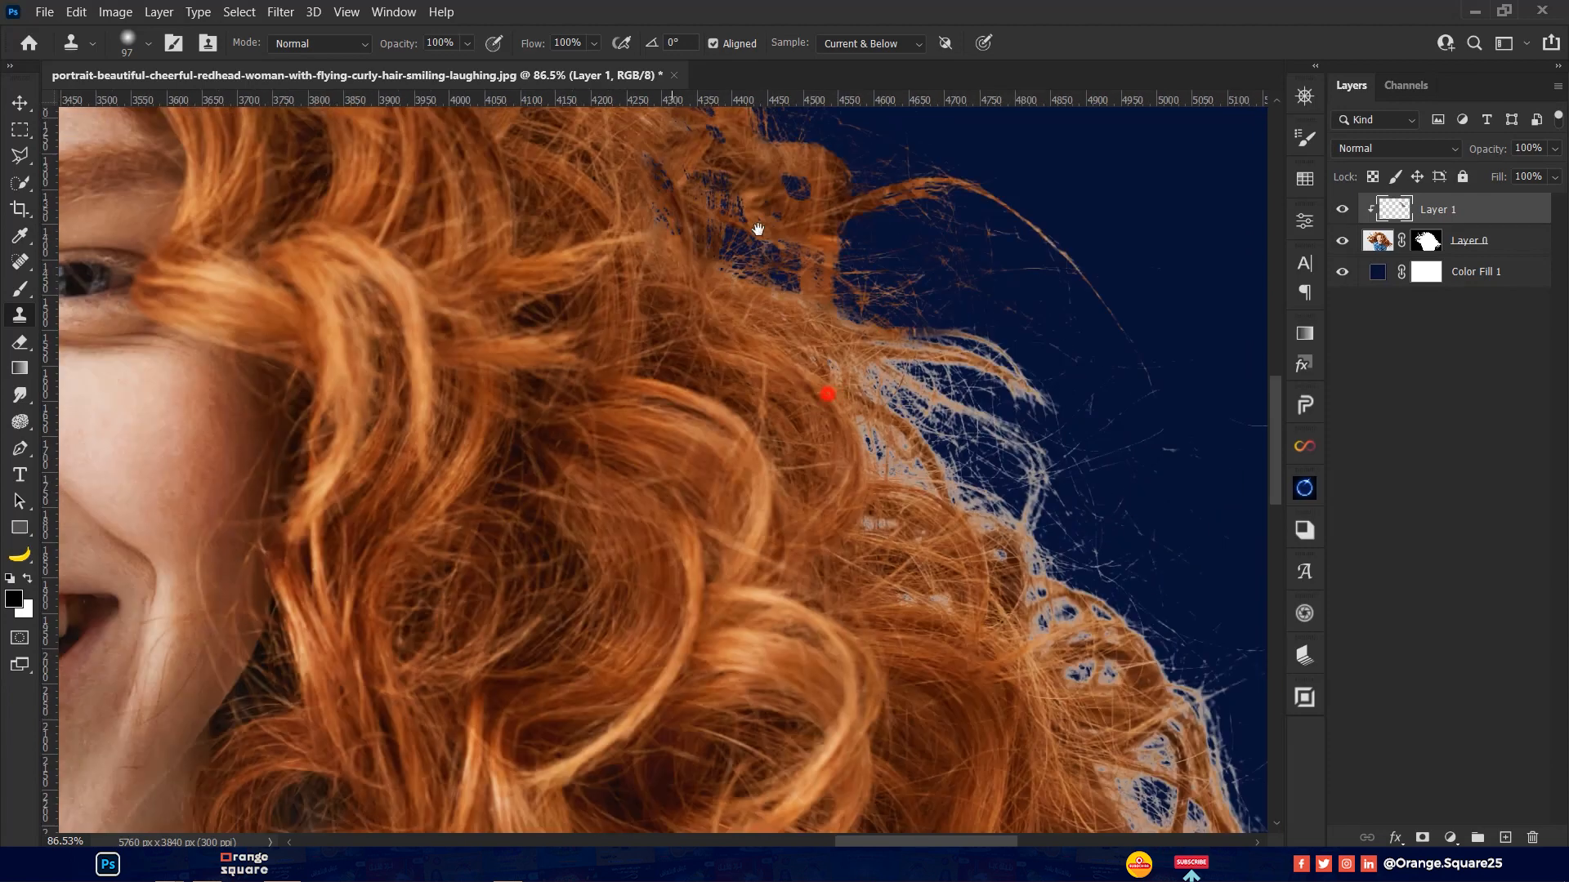
alt+click(756, 360)
mouse_move(858, 344)
mouse_down()
mouse_move(898, 437)
mouse_move(1015, 376)
mouse_move(993, 531)
mouse_move(903, 515)
mouse_up()
alt+click(771, 372)
drag(932, 514, 732, 238)
alt+click(693, 227)
drag(712, 324, 768, 343)
alt+click(682, 304)
mouse_move(825, 339)
mouse_down()
mouse_move(854, 343)
mouse_move(884, 404)
mouse_move(1171, 593)
mouse_up()
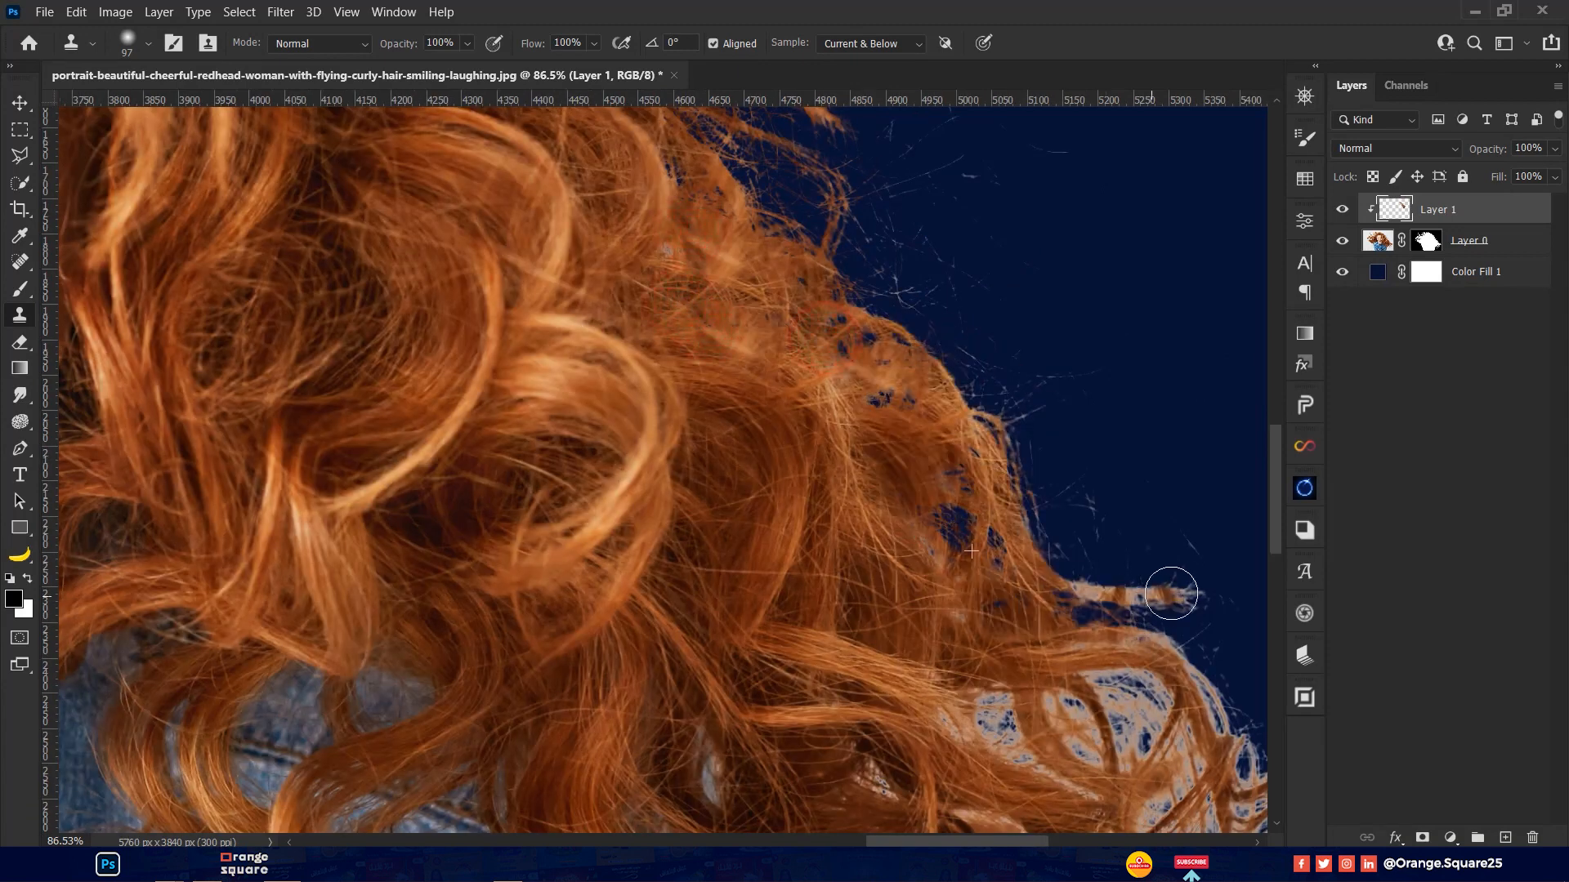
Clone hair color over the pale outermost curls at the far right of the hair, undoing one misplaced stroke
drag(952, 273, 924, 139)
scroll(1092, 207, down, 4)
drag(1075, 326, 960, 261)
scroll(947, 317, up, 3)
alt+click(794, 344)
mouse_move(976, 467)
mouse_down()
mouse_move(1039, 527)
mouse_move(1057, 390)
mouse_up()
mouse_move(862, 470)
mouse_down()
mouse_move(952, 540)
mouse_move(806, 321)
mouse_up()
alt+click(804, 312)
mouse_move(947, 446)
mouse_down()
mouse_move(988, 483)
mouse_move(1058, 486)
mouse_move(1085, 393)
mouse_up()
key(ctrl+z)
alt+click(802, 293)
drag(980, 424, 1013, 572)
alt+right_click(896, 392)
alt+click(936, 433)
drag(1023, 375, 1140, 459)
Clone hair texture over the remaining pale strands in the lower right curls, adjusting the brush size
scroll(881, 437, down, 4)
alt+right_click(879, 430)
alt+click(825, 346)
mouse_move(855, 483)
mouse_down()
mouse_move(854, 658)
mouse_move(914, 700)
mouse_move(893, 516)
mouse_up()
mouse_move(953, 465)
mouse_down()
mouse_move(963, 504)
mouse_move(1100, 532)
mouse_move(968, 404)
mouse_up()
scroll(667, 631, up, 2)
alt+click(856, 552)
alt+click(899, 265)
mouse_move(722, 521)
mouse_down()
mouse_move(702, 484)
mouse_move(799, 455)
mouse_move(772, 500)
mouse_move(843, 646)
mouse_move(703, 464)
mouse_move(748, 347)
mouse_up()
alt+click(750, 302)
alt+click(711, 135)
alt+click(739, 231)
drag(643, 334, 650, 371)
scroll(735, 458, down, 3)
Clone orange hair over the thin pale strands hanging below the curls beside the denim shirt
drag(739, 462, 728, 276)
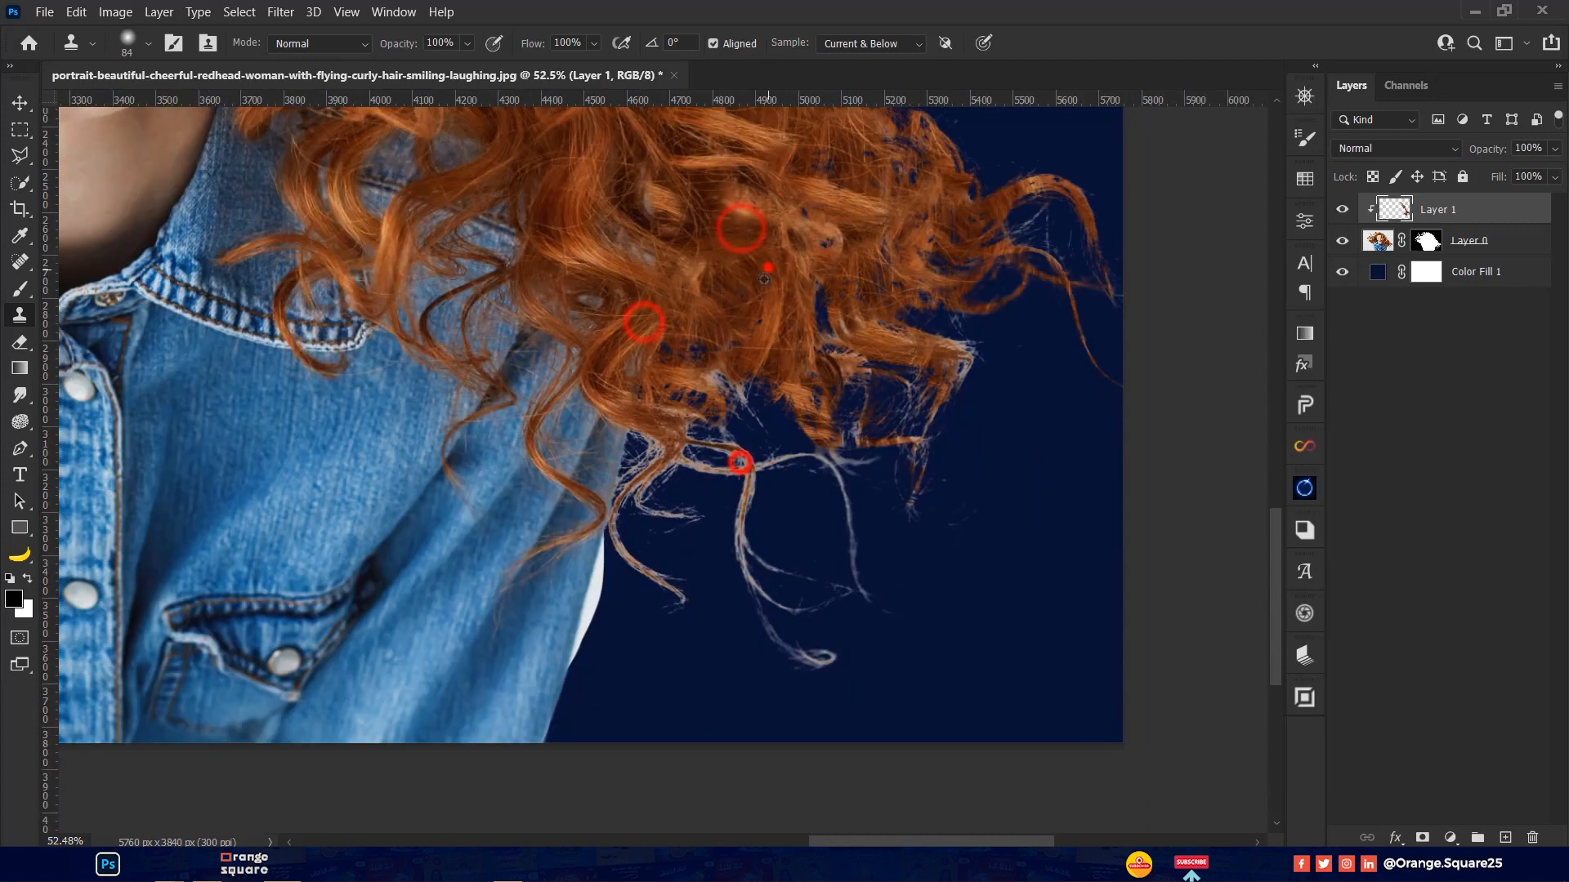
alt+click(766, 268)
drag(724, 386, 669, 597)
drag(639, 497, 699, 514)
scroll(773, 289, down, 2)
alt+click(742, 347)
mouse_move(739, 625)
mouse_down()
mouse_move(784, 690)
mouse_move(856, 716)
mouse_up()
Clone over the last pale hair tips at the lower right with a 252 px brush
drag(767, 598, 748, 581)
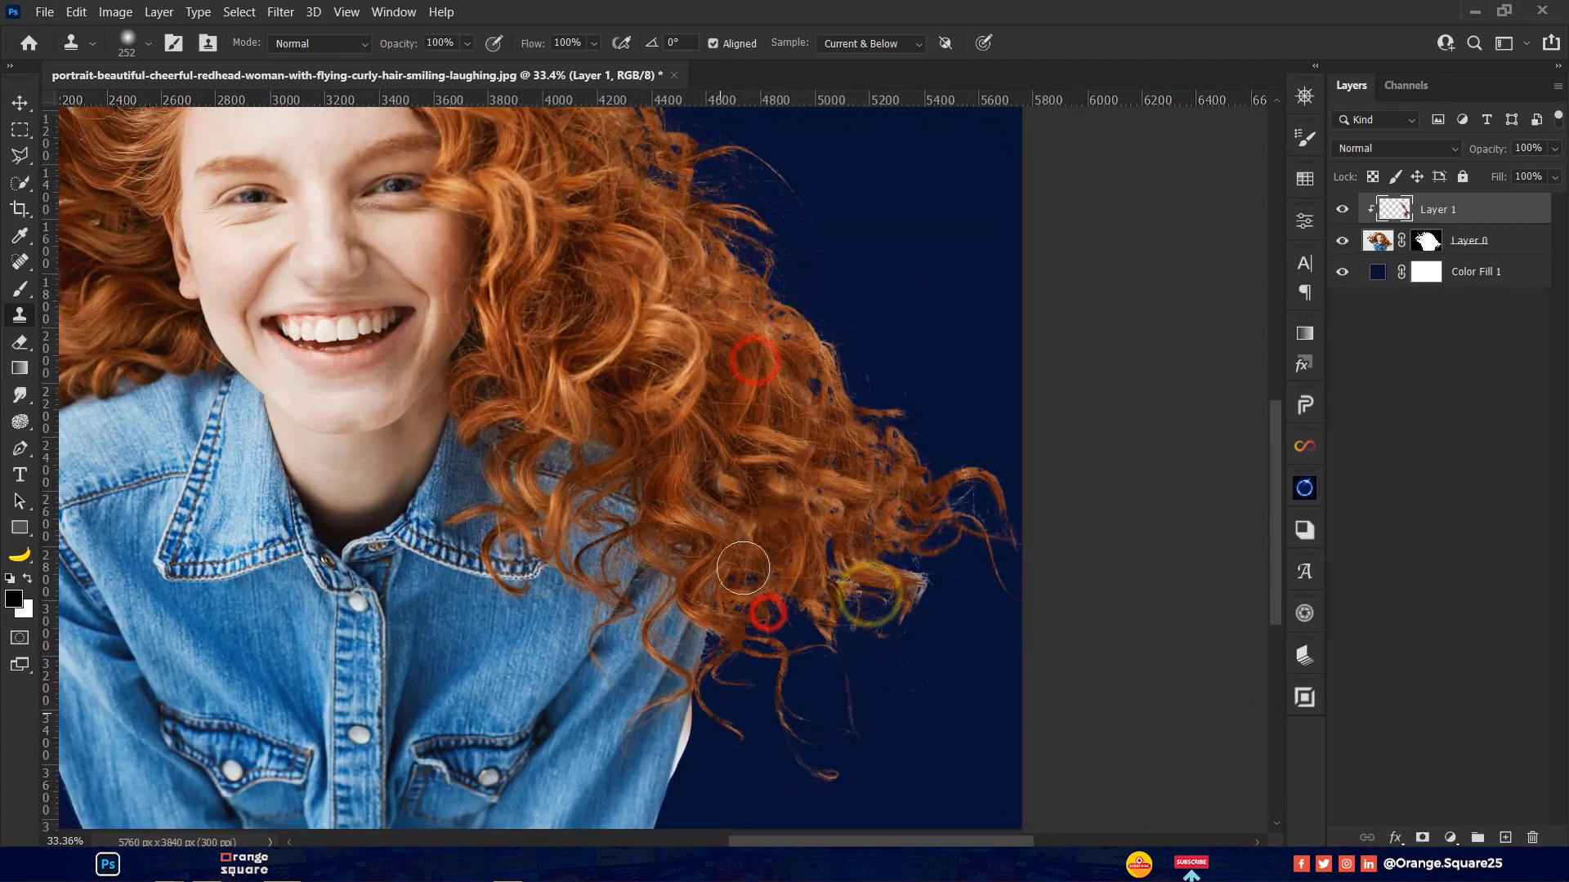
alt+click(763, 427)
drag(868, 595, 829, 551)
scroll(834, 555, down, 2)
key(v)
scroll(845, 490, up, 6)
key(ctrl+0)
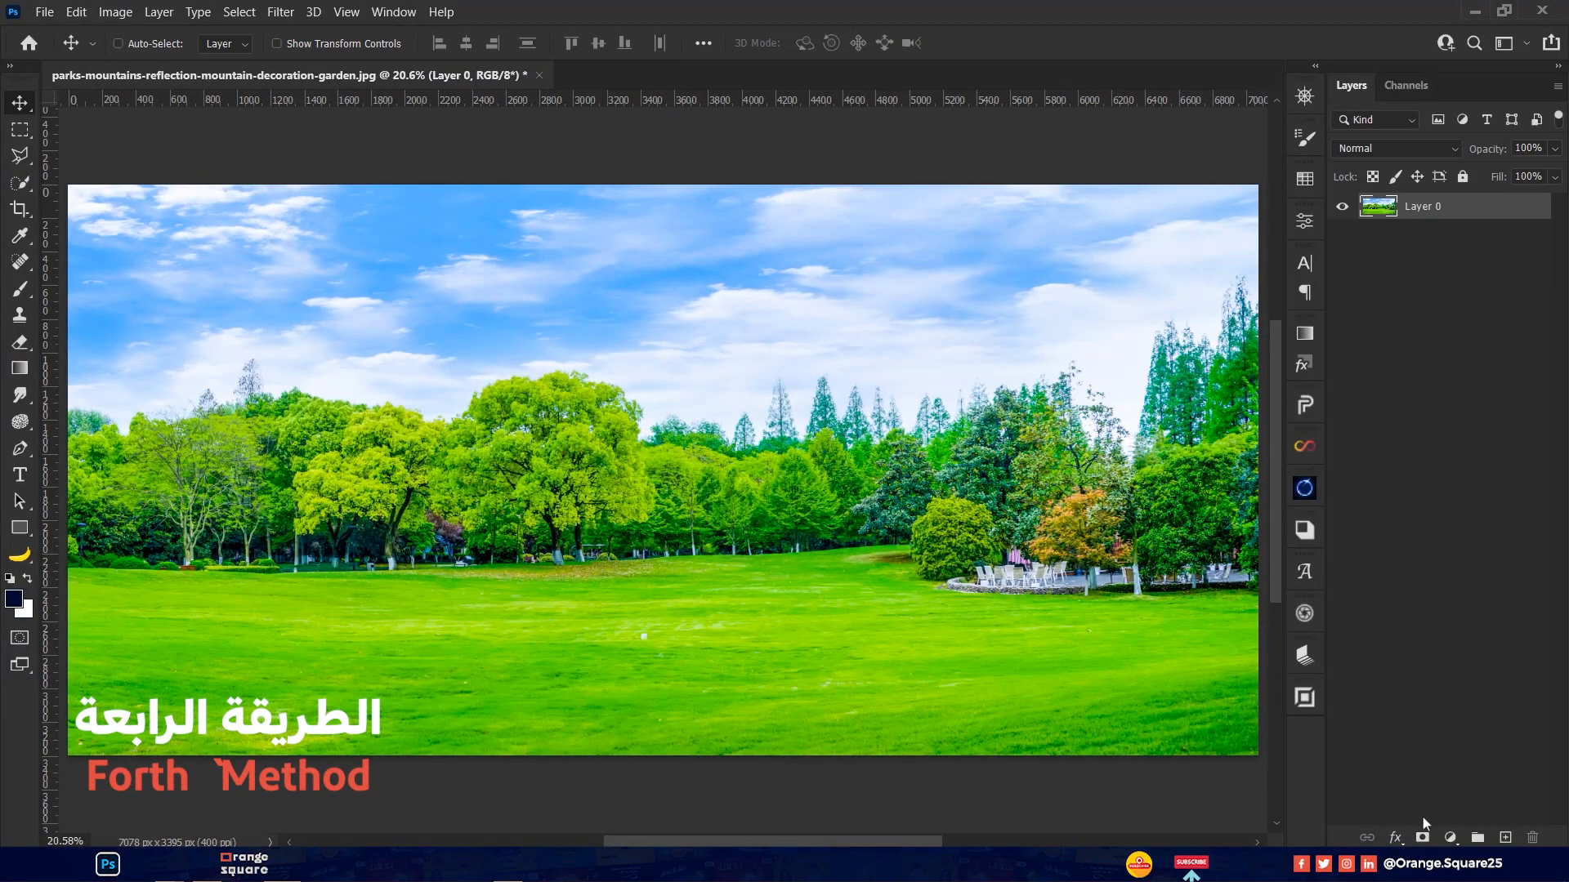
Add a Solid Color fill of 081236 to the park landscape and move it beneath the photo layer
click(1450, 838)
click(1435, 486)
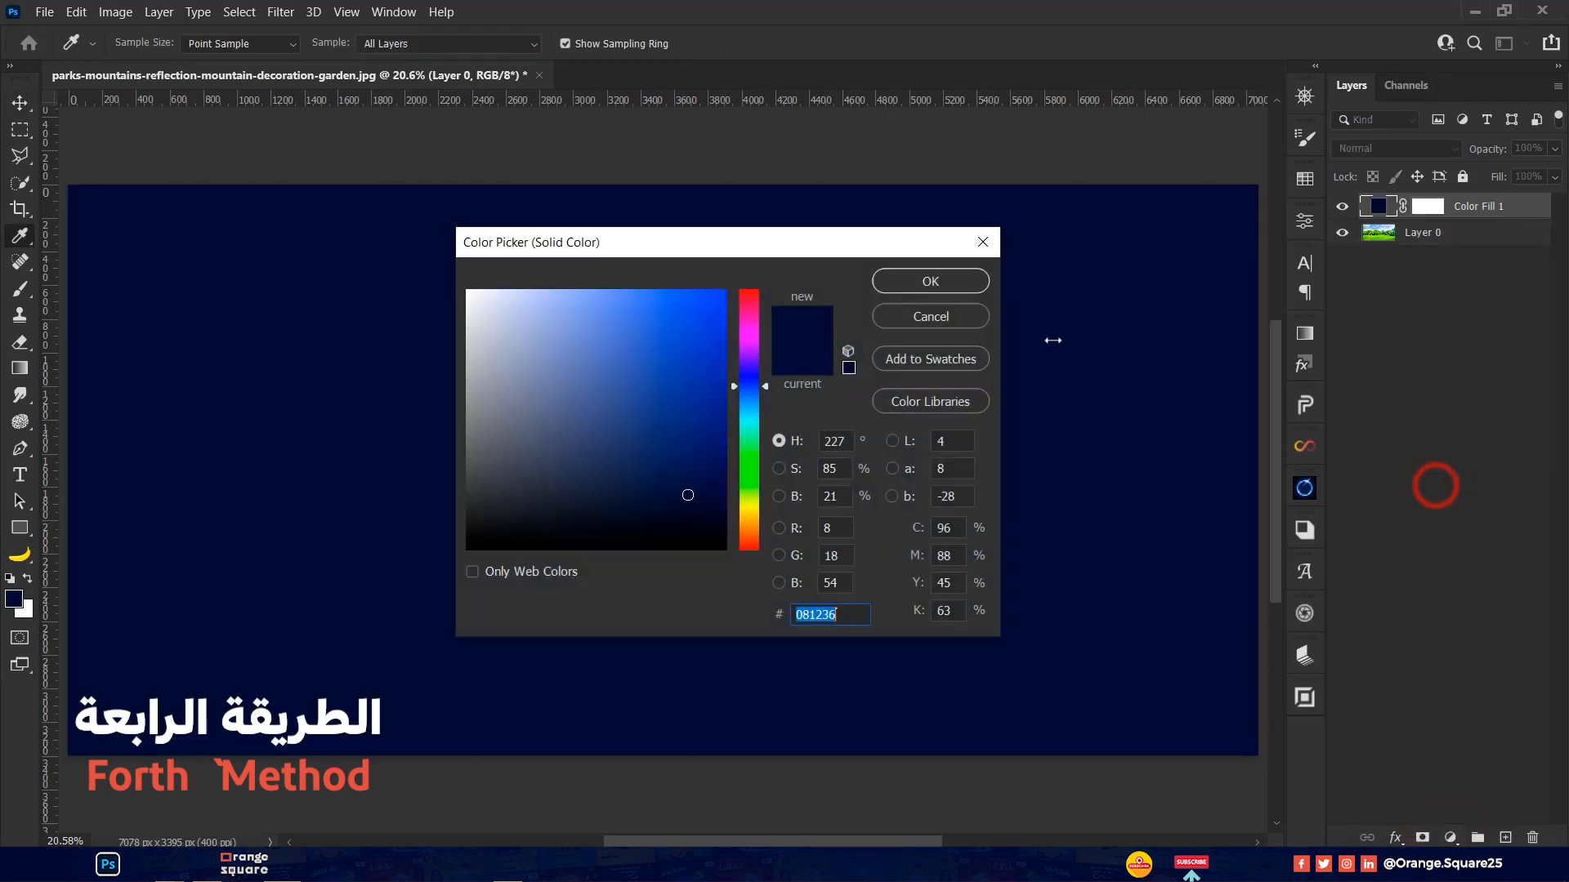
click(931, 281)
drag(1378, 208, 1422, 235)
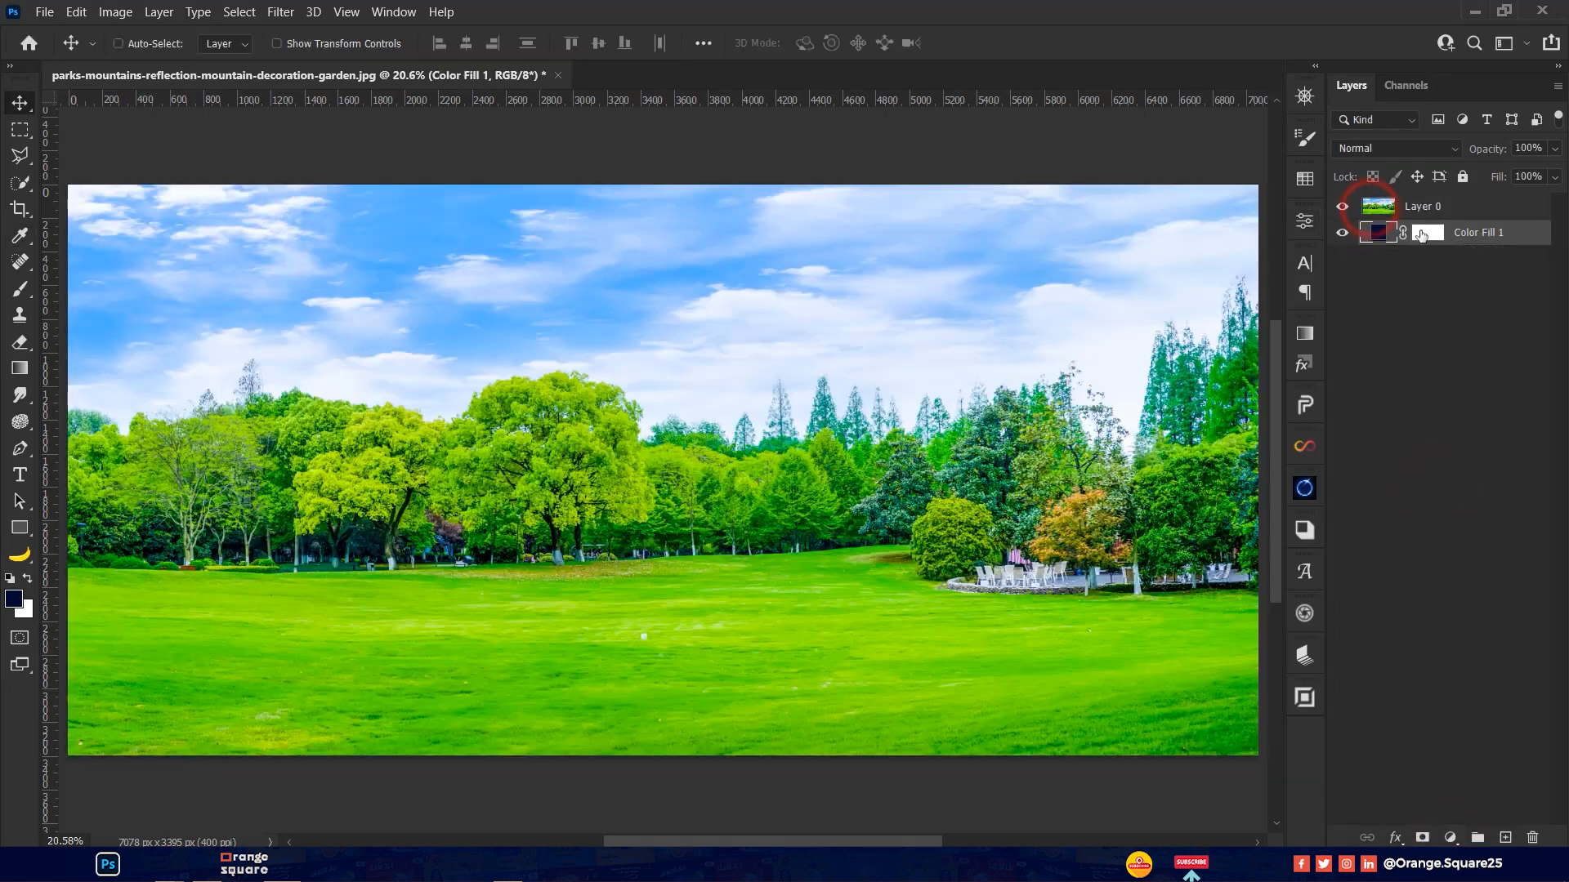
In the photo layer's blending options, set Blend If to Blue and split This Layer's white point to 212 / 247
click(1500, 210)
double_click(1508, 209)
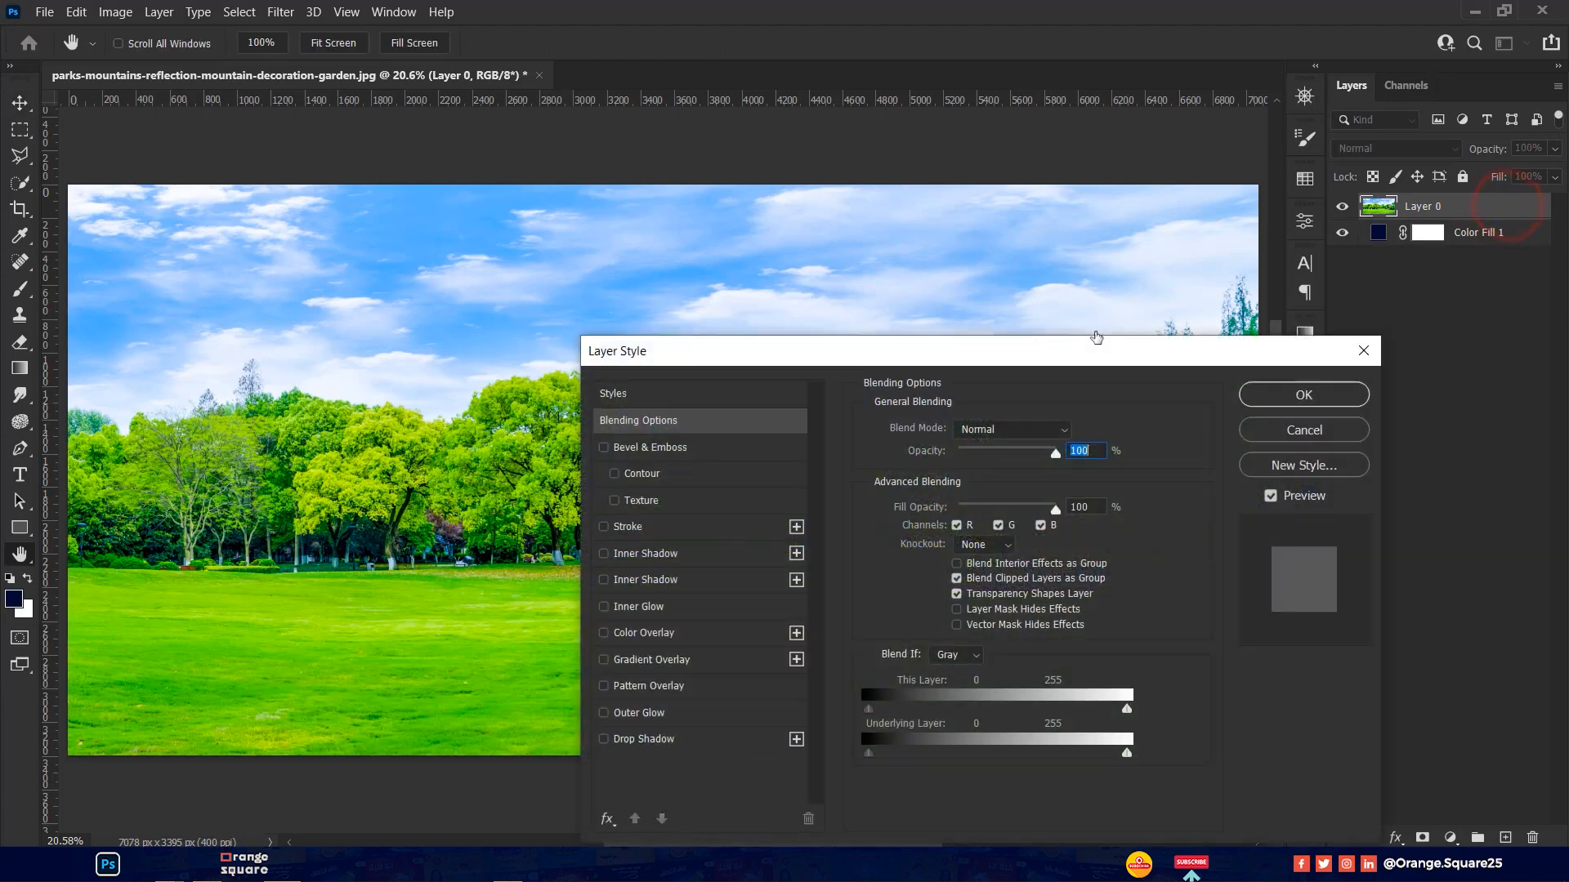
drag(1030, 350, 1254, 129)
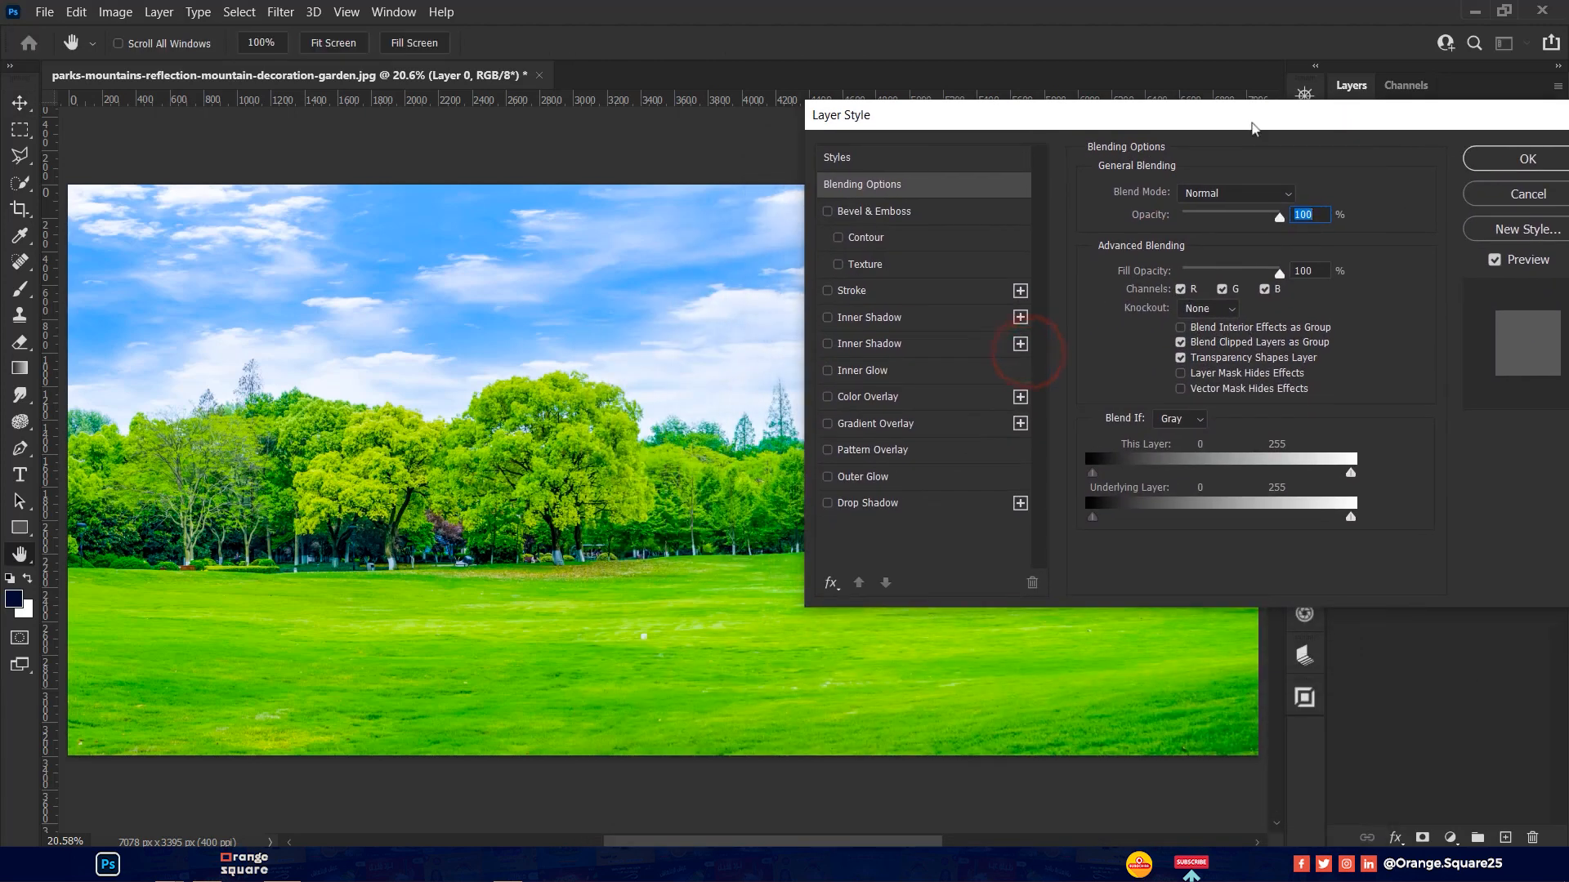
click(1191, 421)
click(1177, 485)
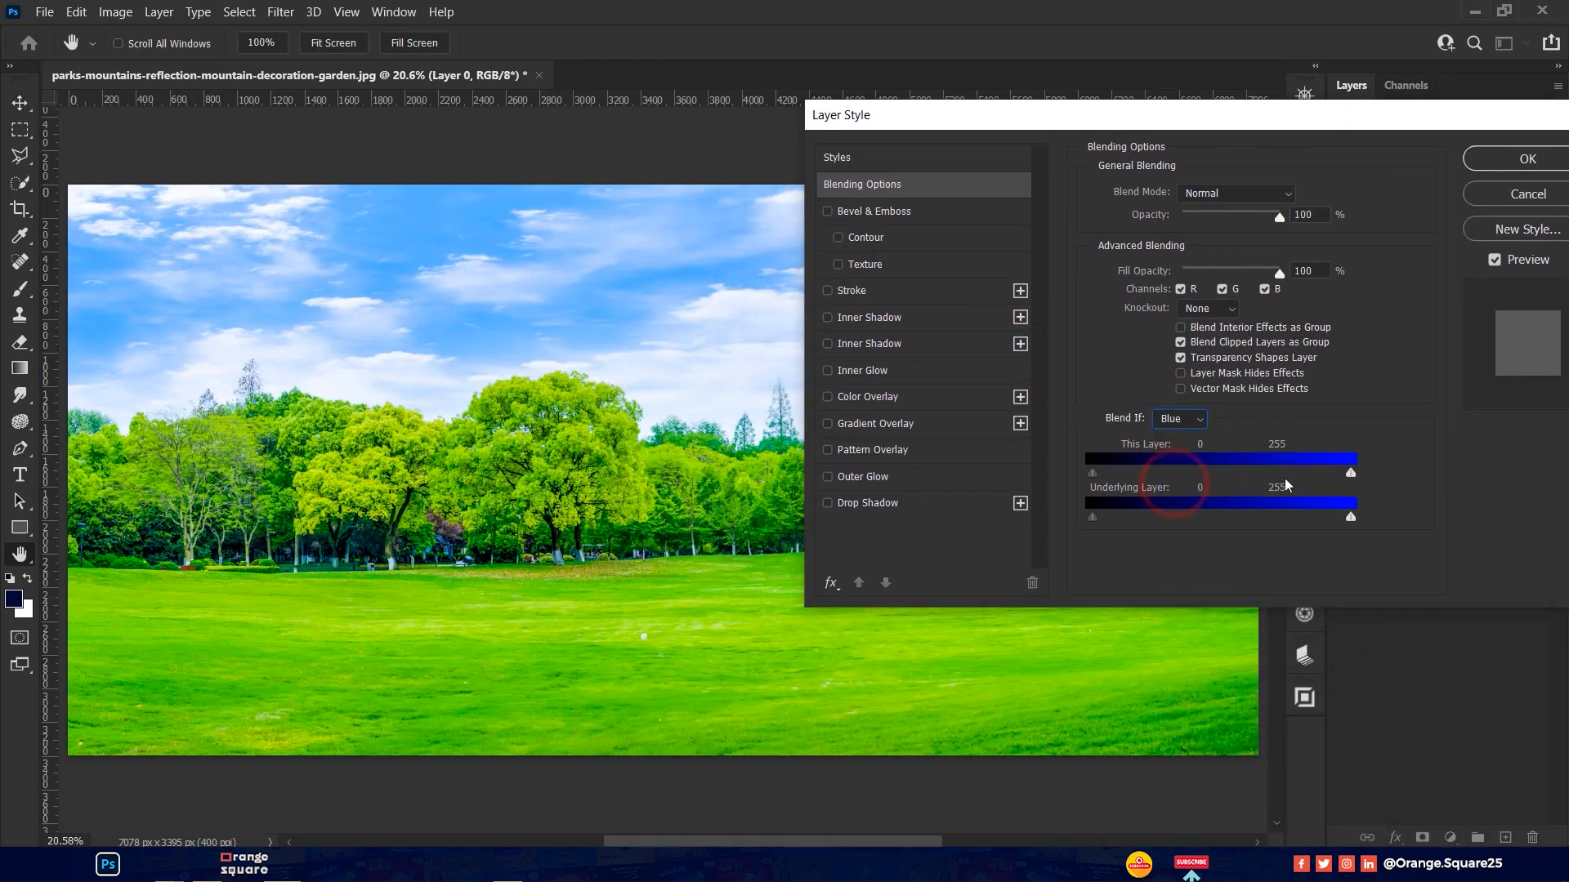
drag(1351, 476, 1323, 480)
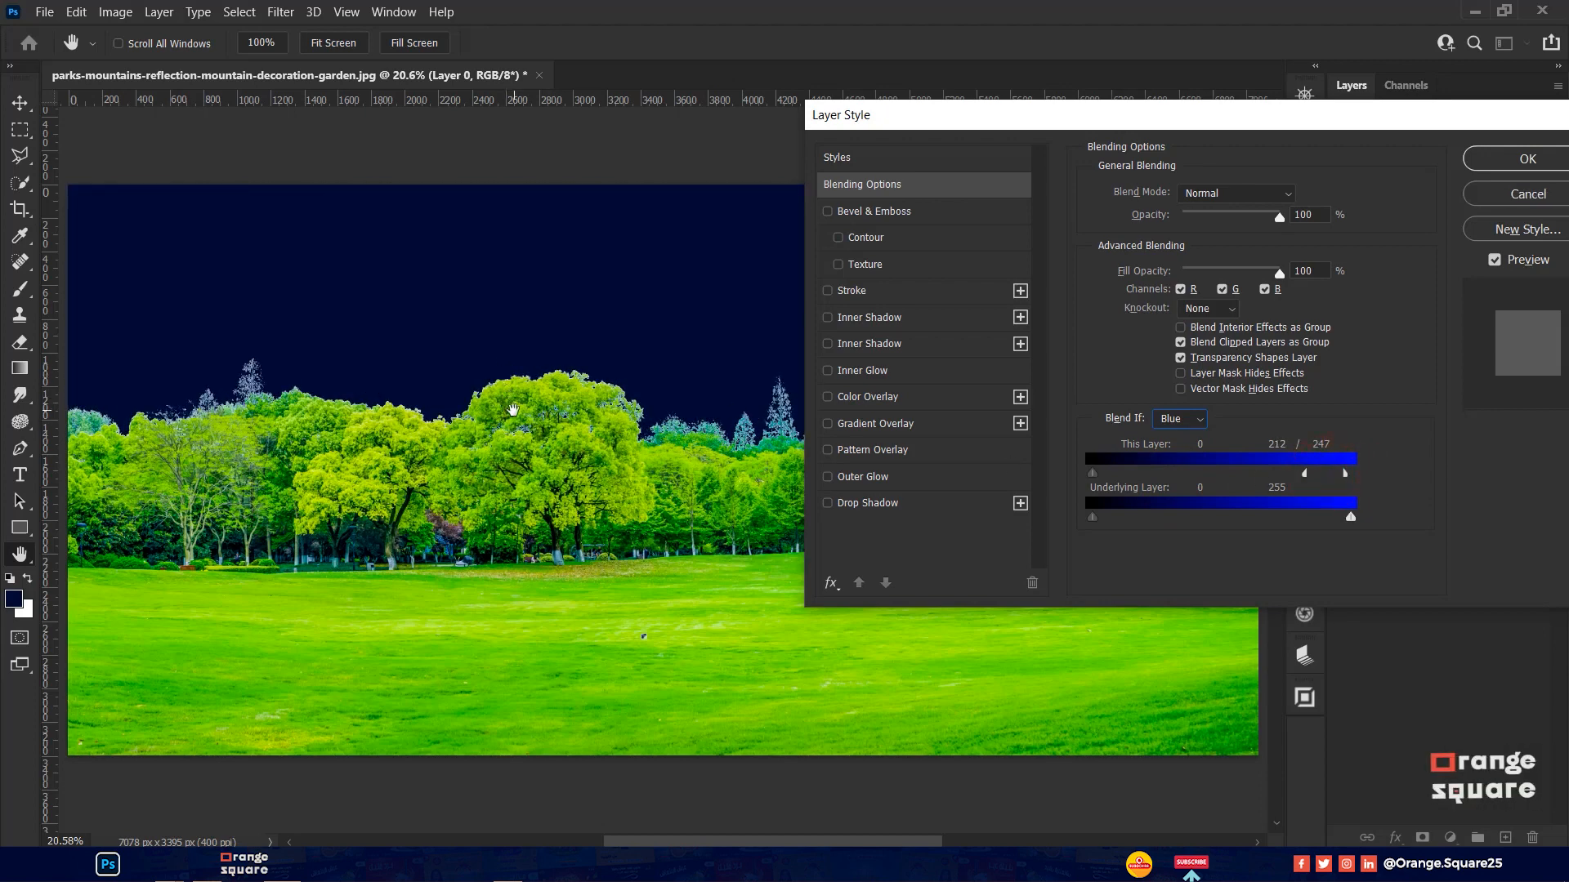
Change This Layer's white split to 203 / 247, apply the blending options and inspect the tree edges
ctrl+click(513, 410)
scroll(728, 425, left, 5)
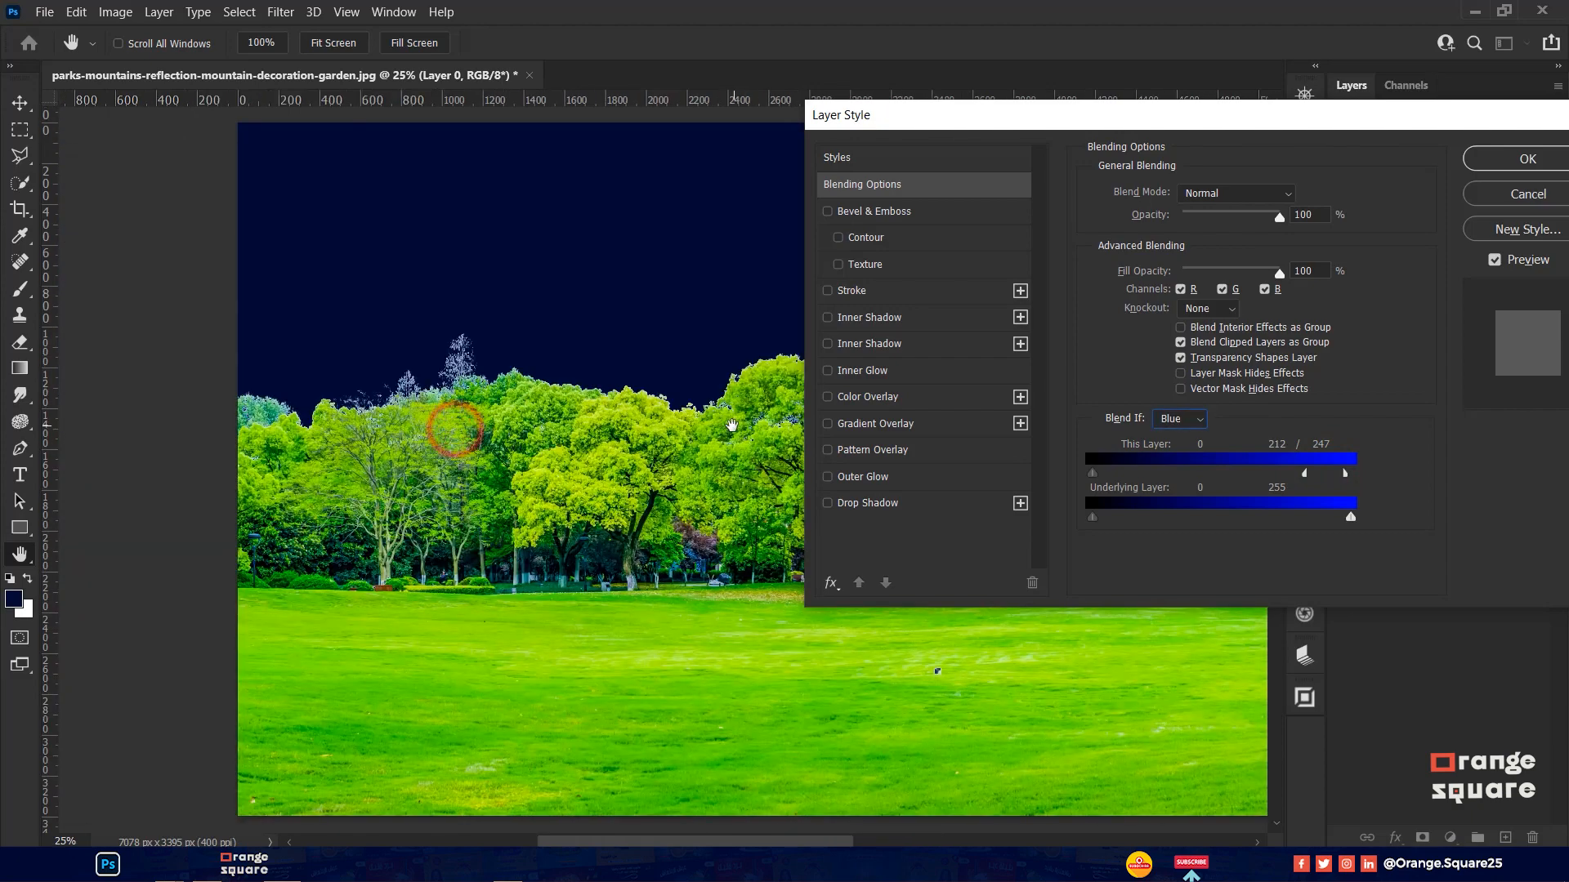
drag(1304, 474, 1299, 474)
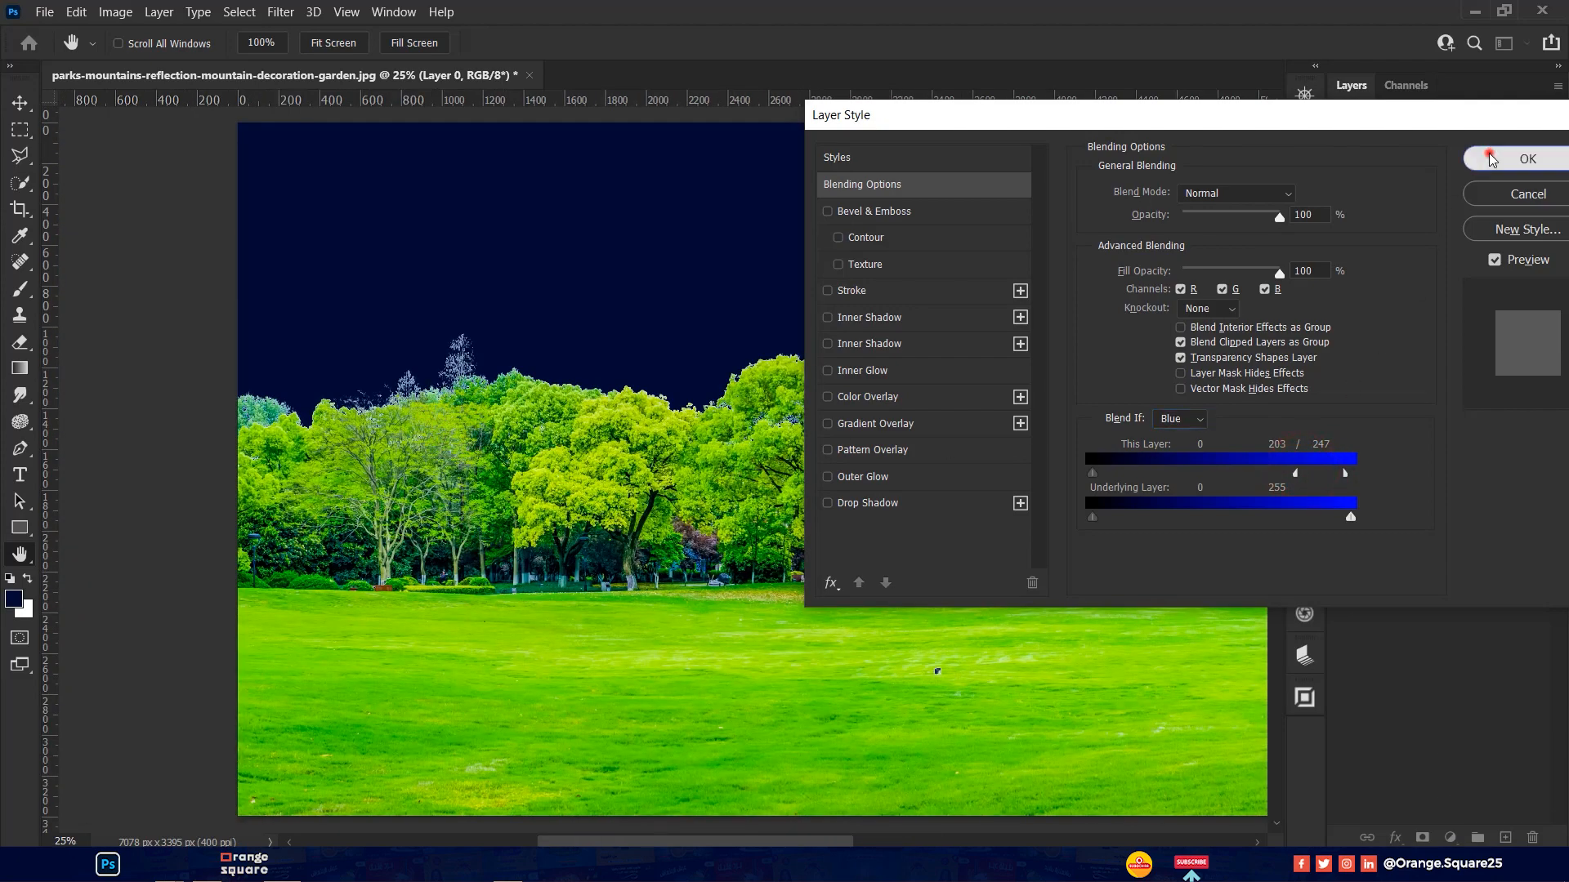
click(1491, 159)
scroll(866, 431, up, 7)
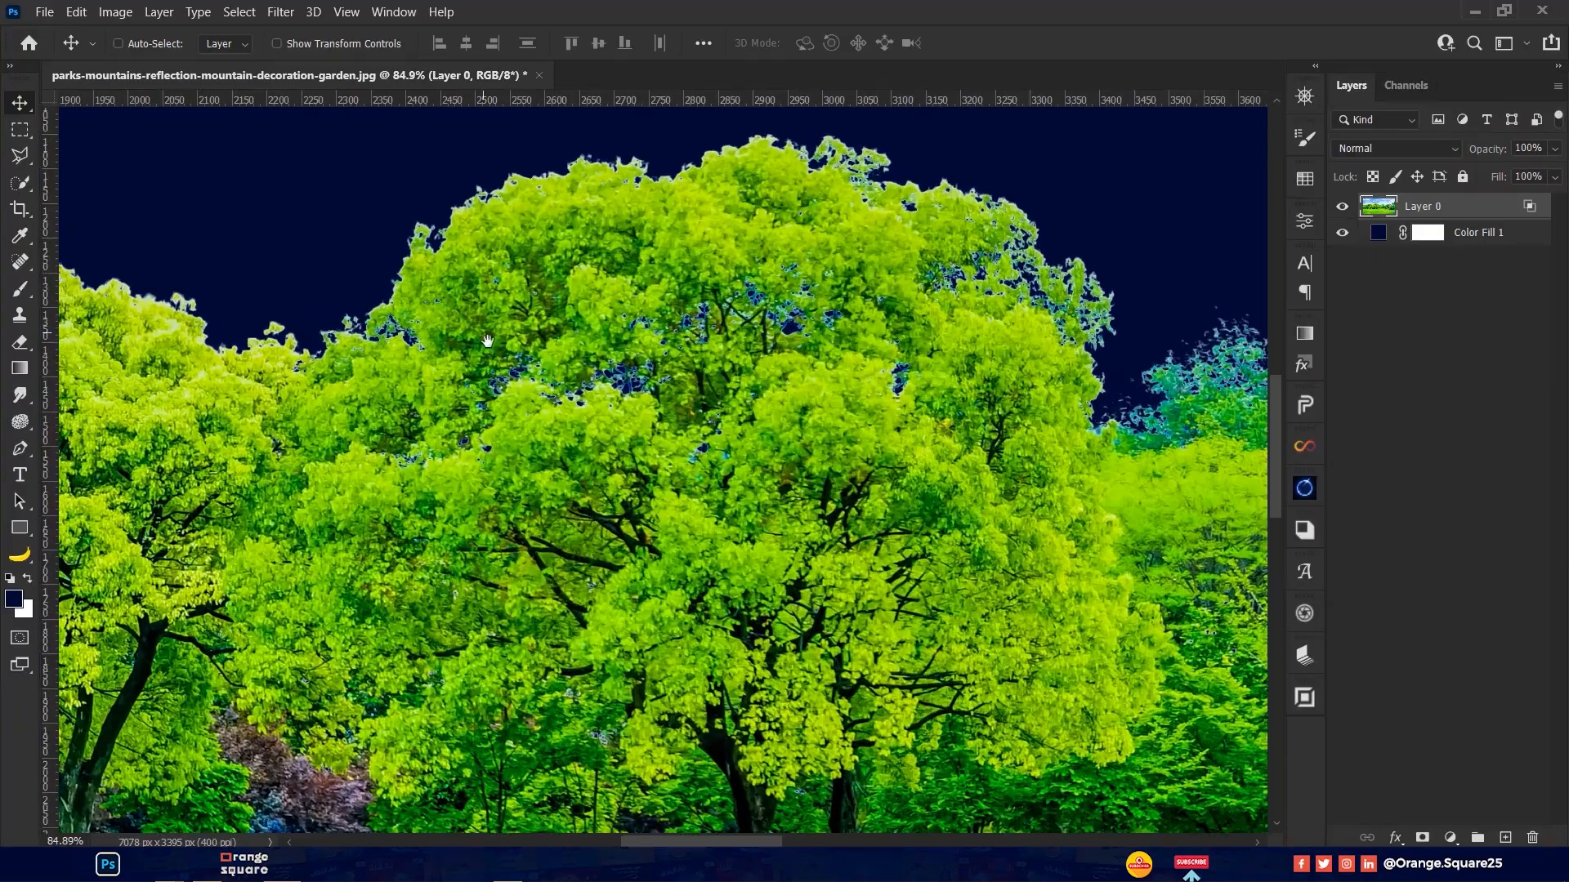
drag(489, 341, 62, 374)
scroll(705, 448, down, 6)
scroll(705, 447, down, 4)
mouse_move(899, 460)
mouse_down()
mouse_move(334, 432)
mouse_move(904, 447)
mouse_up()
scroll(905, 447, down, 3)
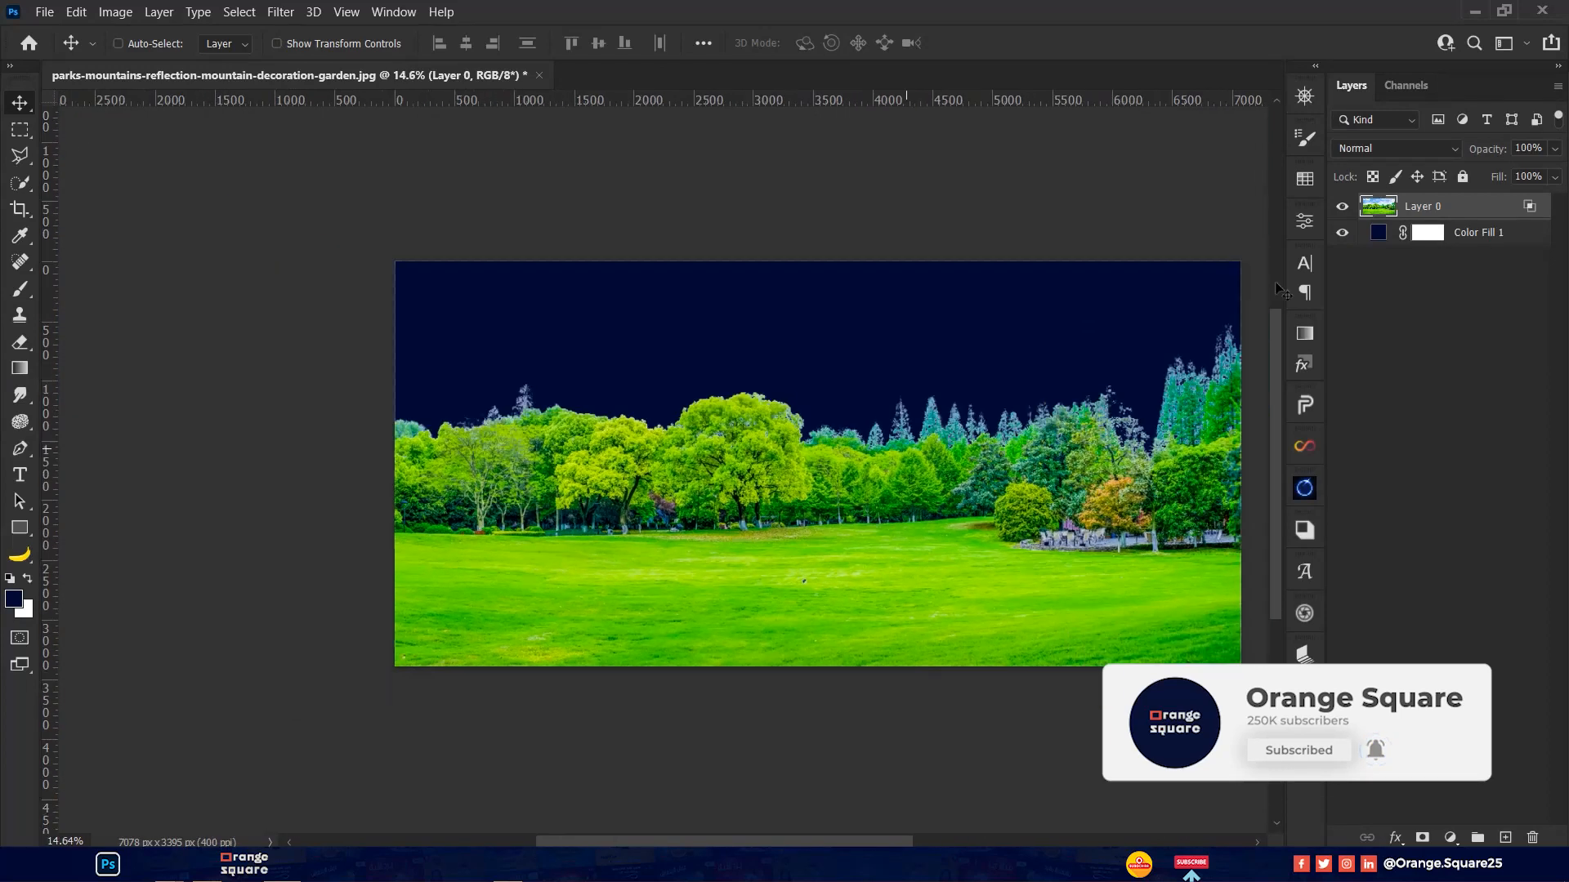
Change the Color Fill layer behind the trees to orange ce571d and check the tree edges against it
double_click(1380, 235)
drag(639, 430, 691, 340)
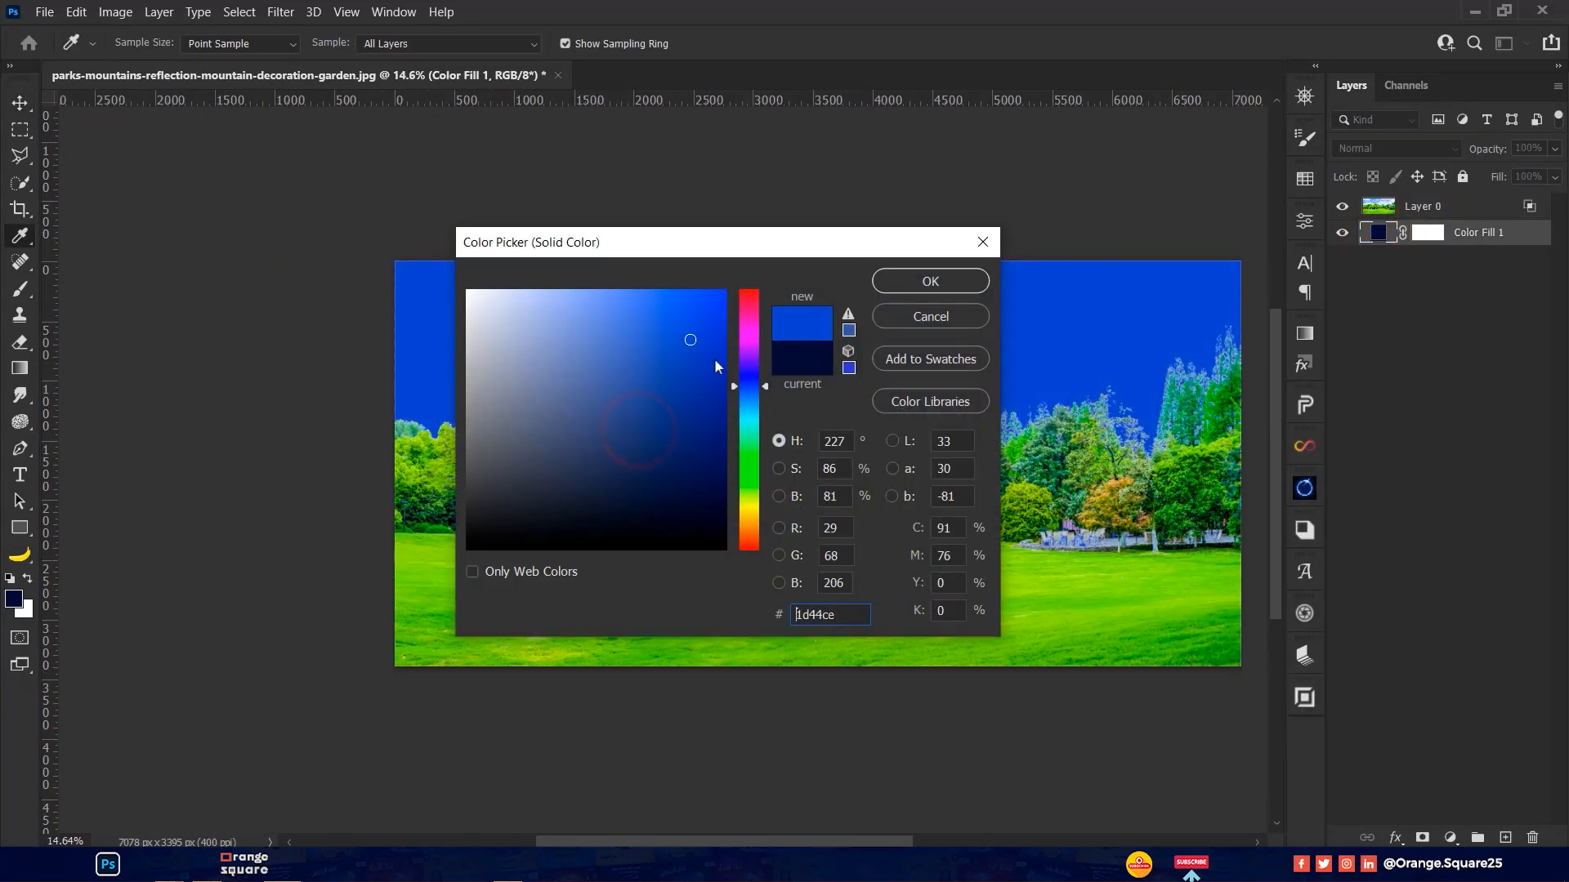
drag(750, 386, 749, 537)
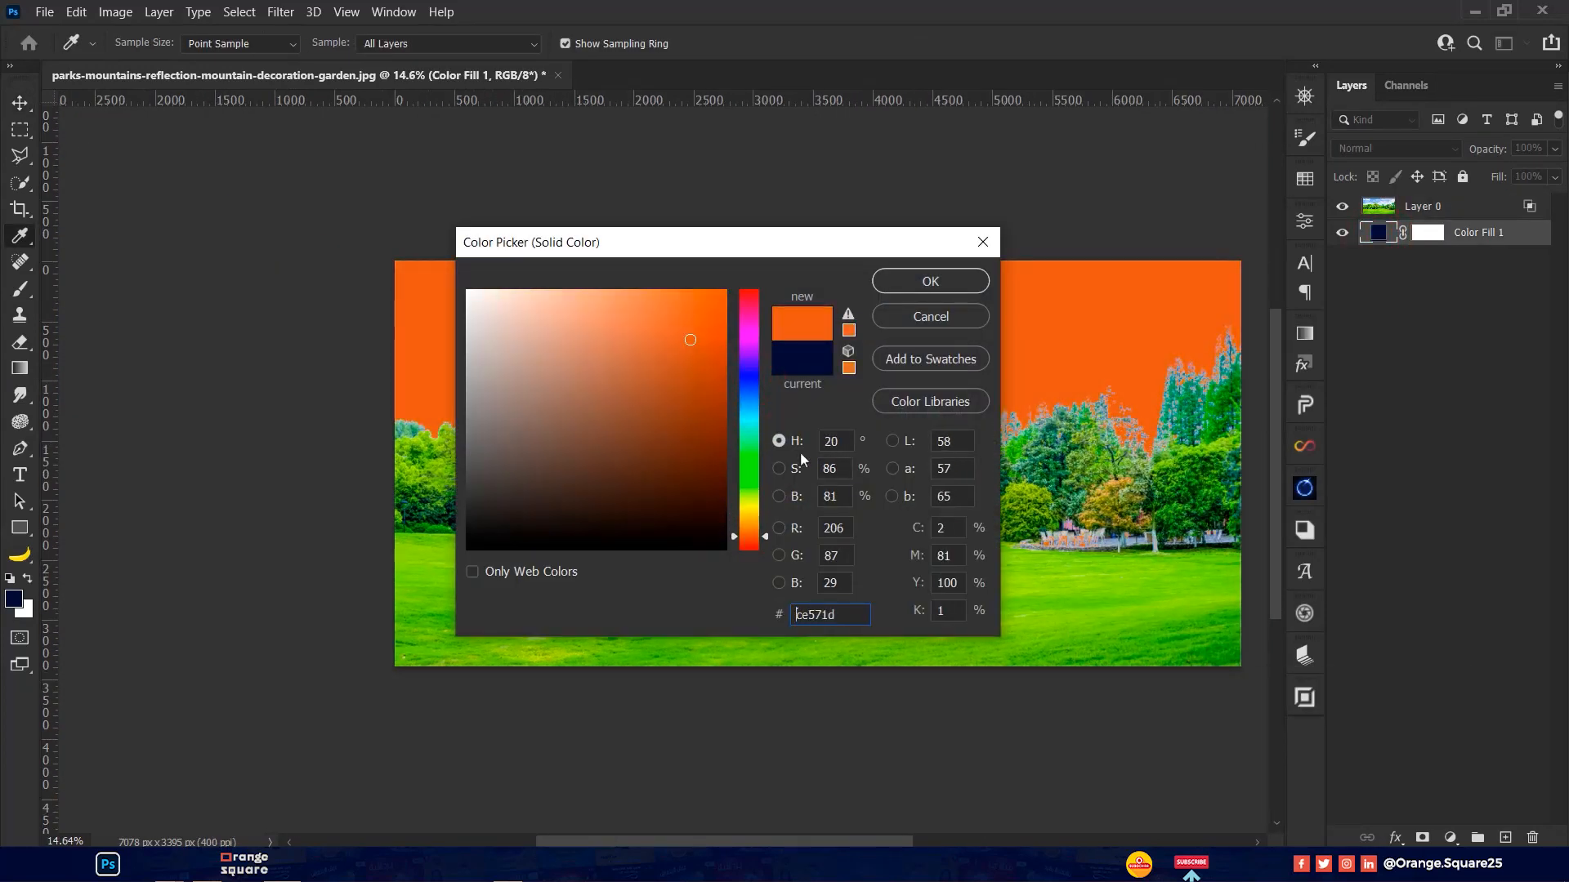
click(929, 281)
key(v)
scroll(917, 281, up, 4)
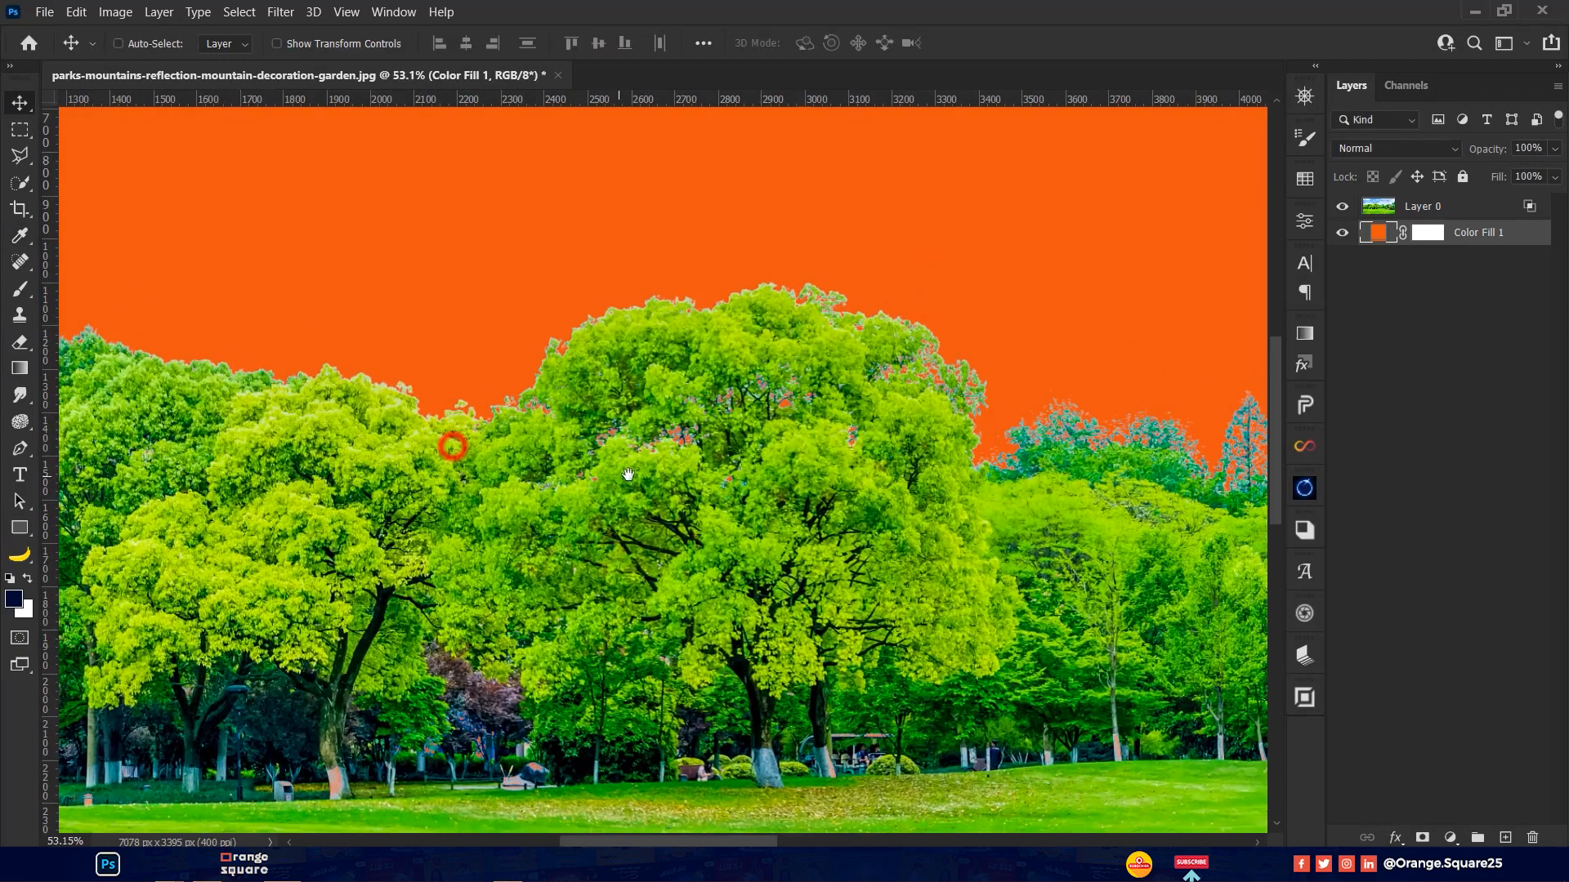
drag(628, 474, 316, 392)
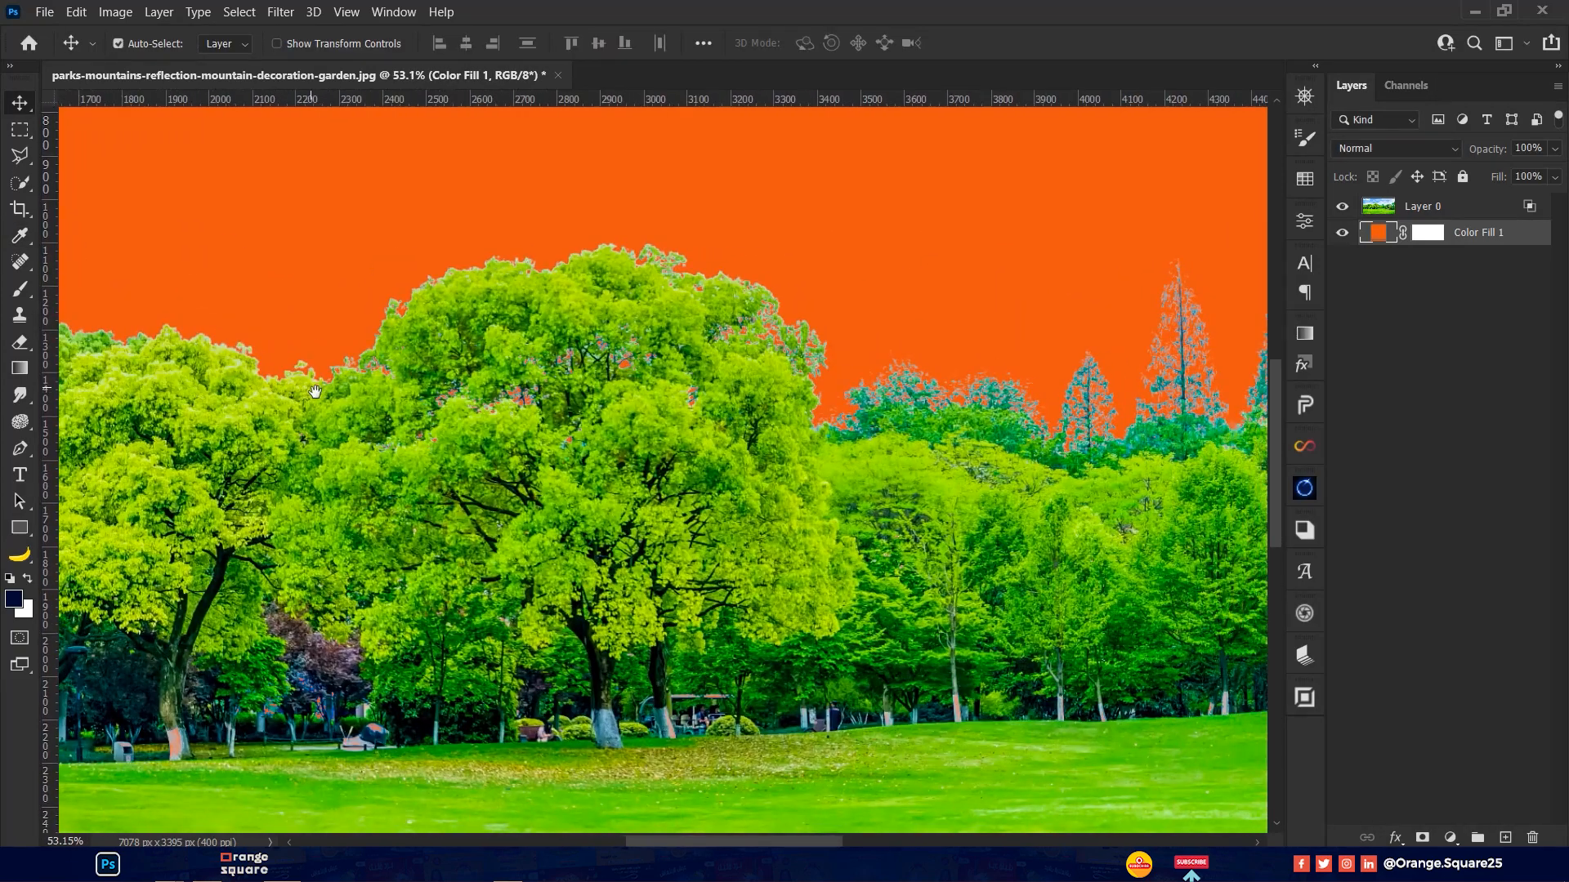
scroll(315, 393, down, 3)
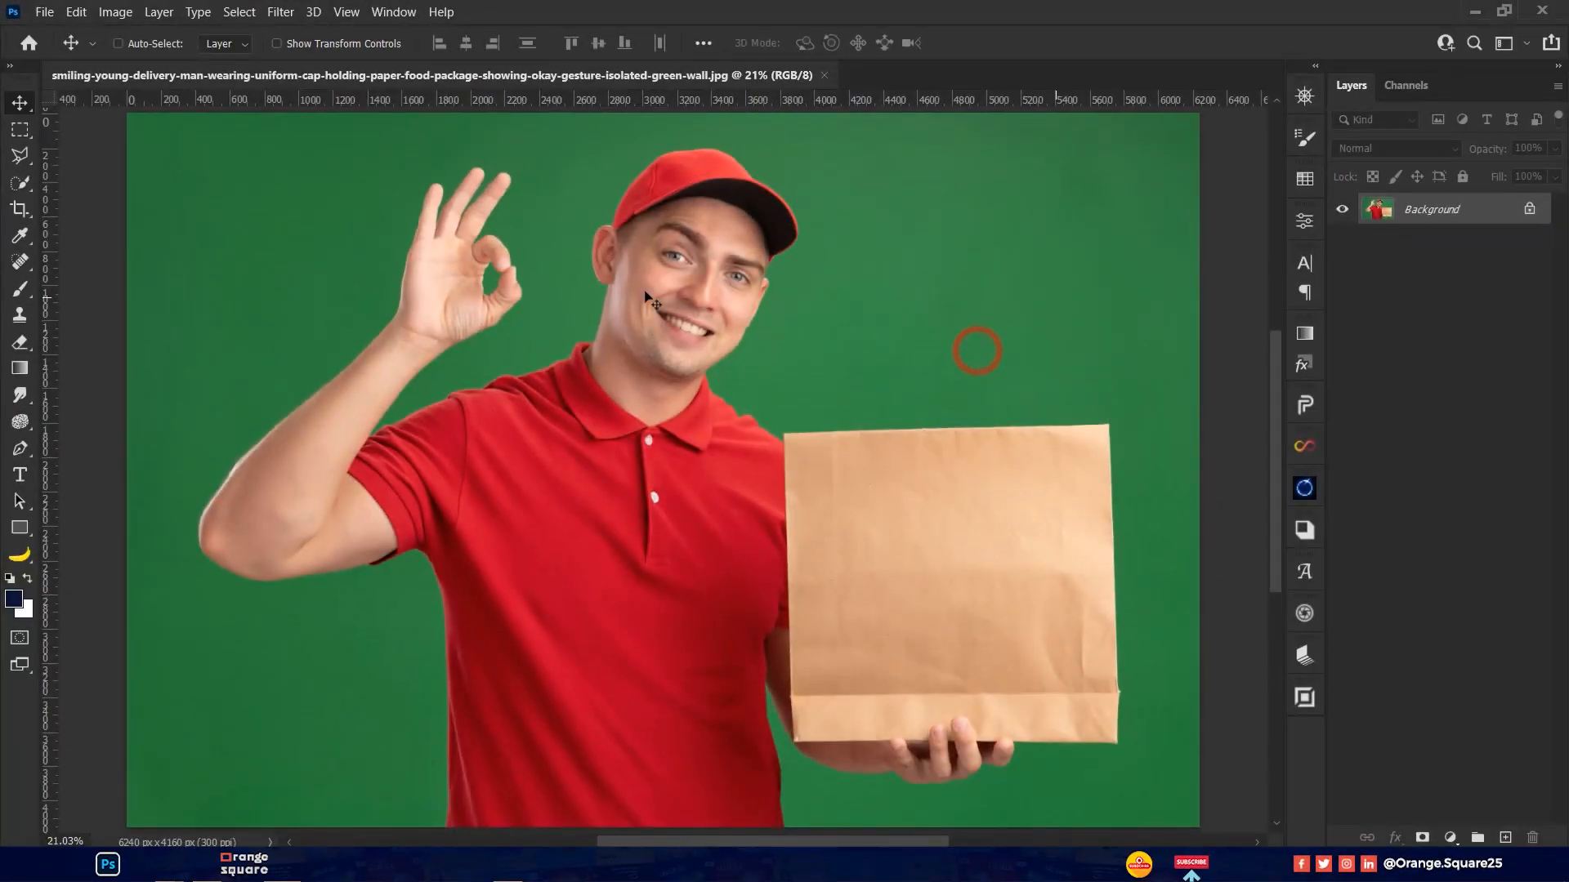
Choose the Magic Wand Tool for the delivery man photo and set its tolerance to 15
click(20, 182)
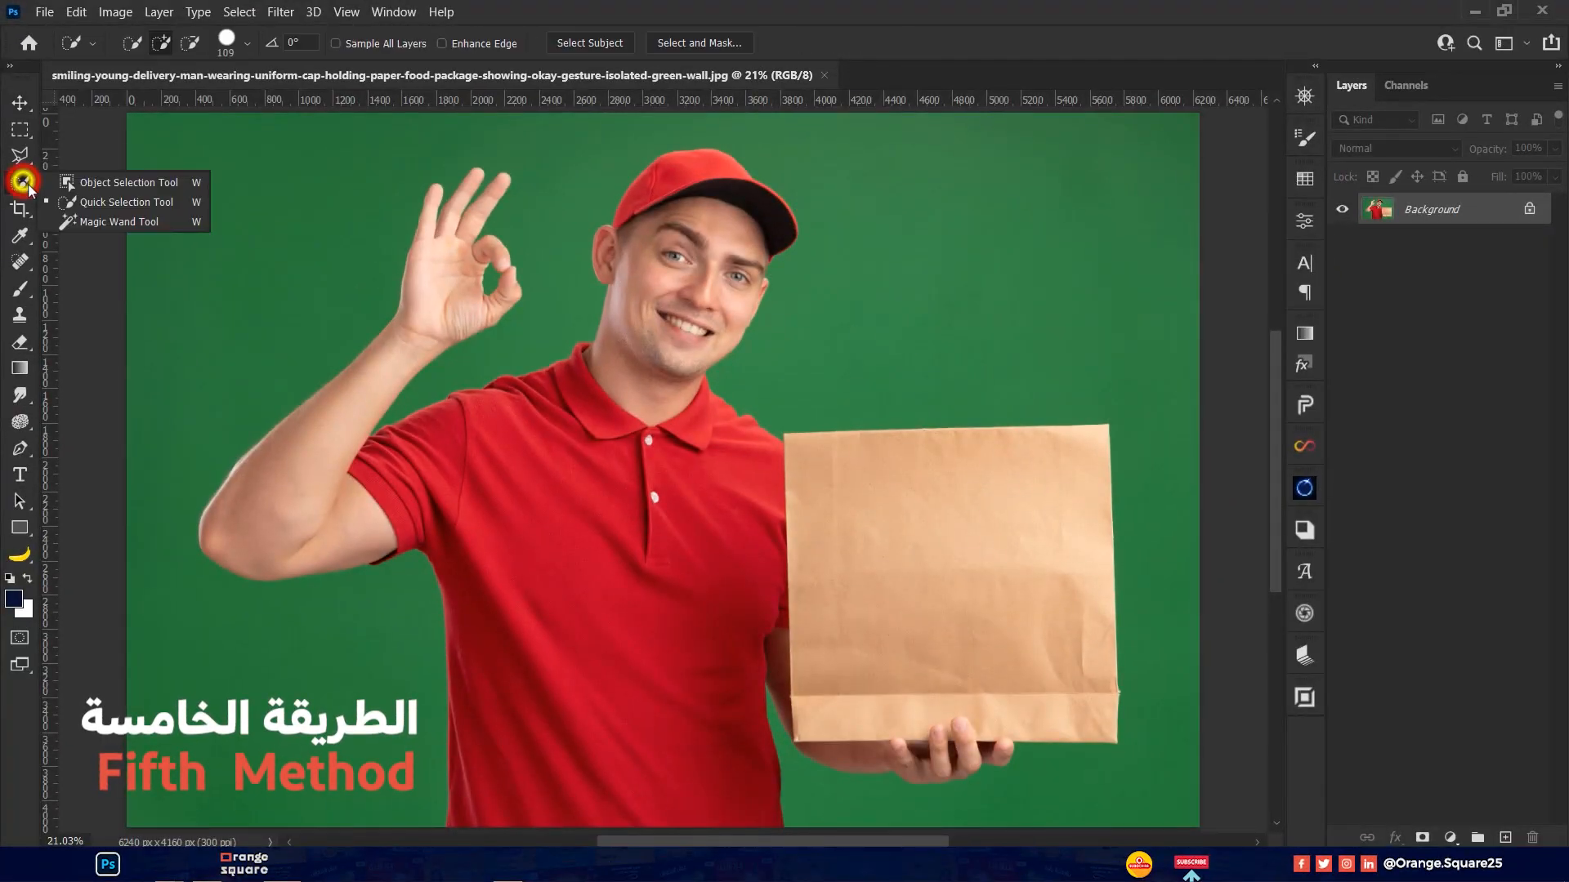
click(75, 215)
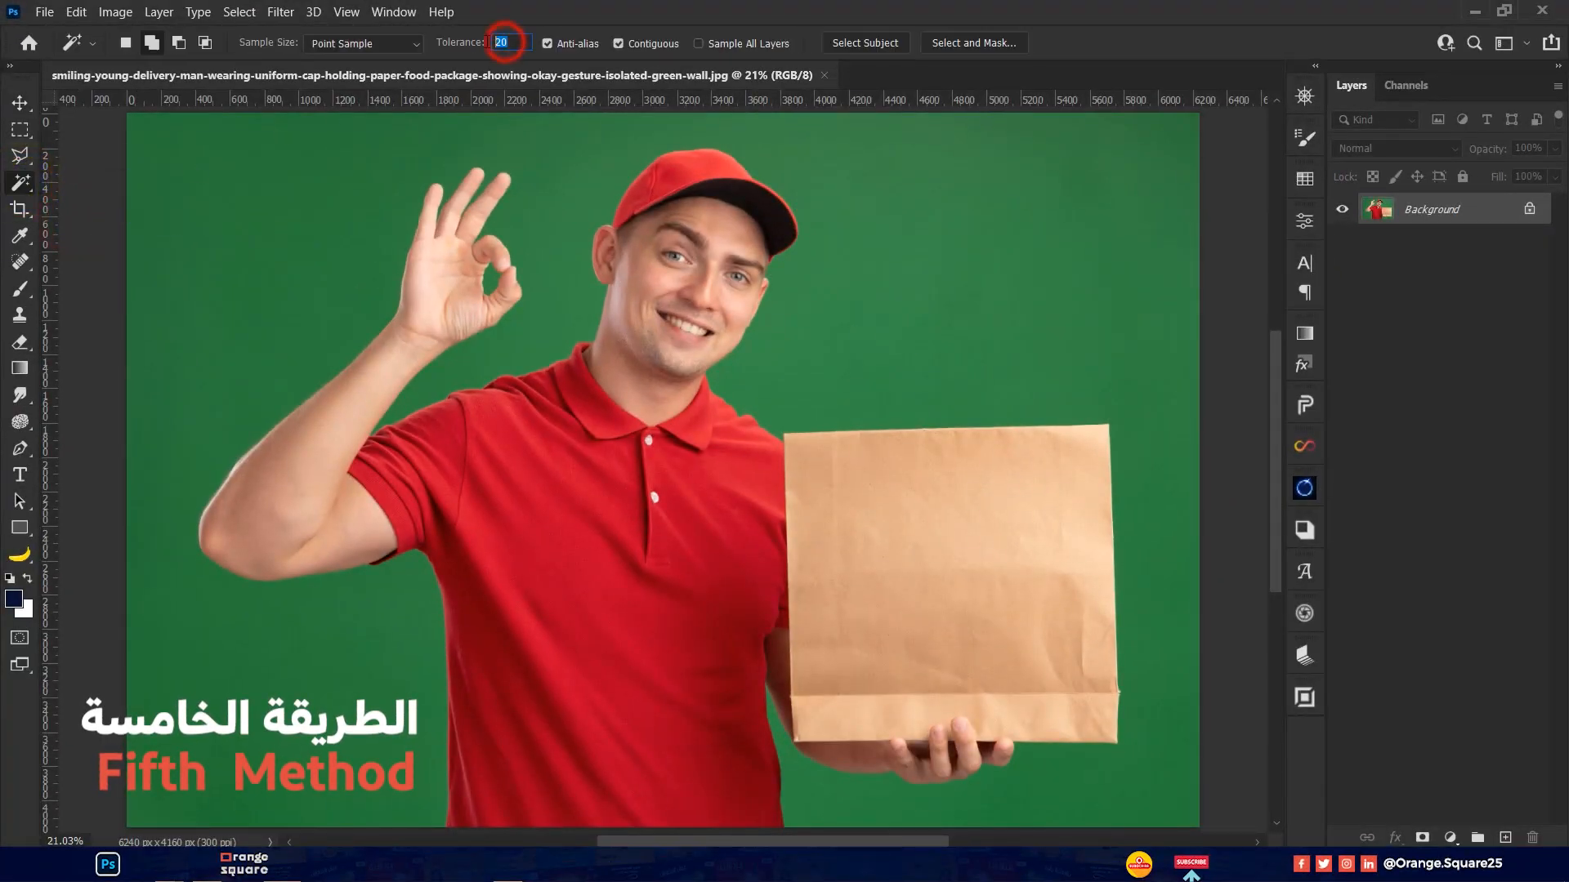
click(490, 42)
text(15)
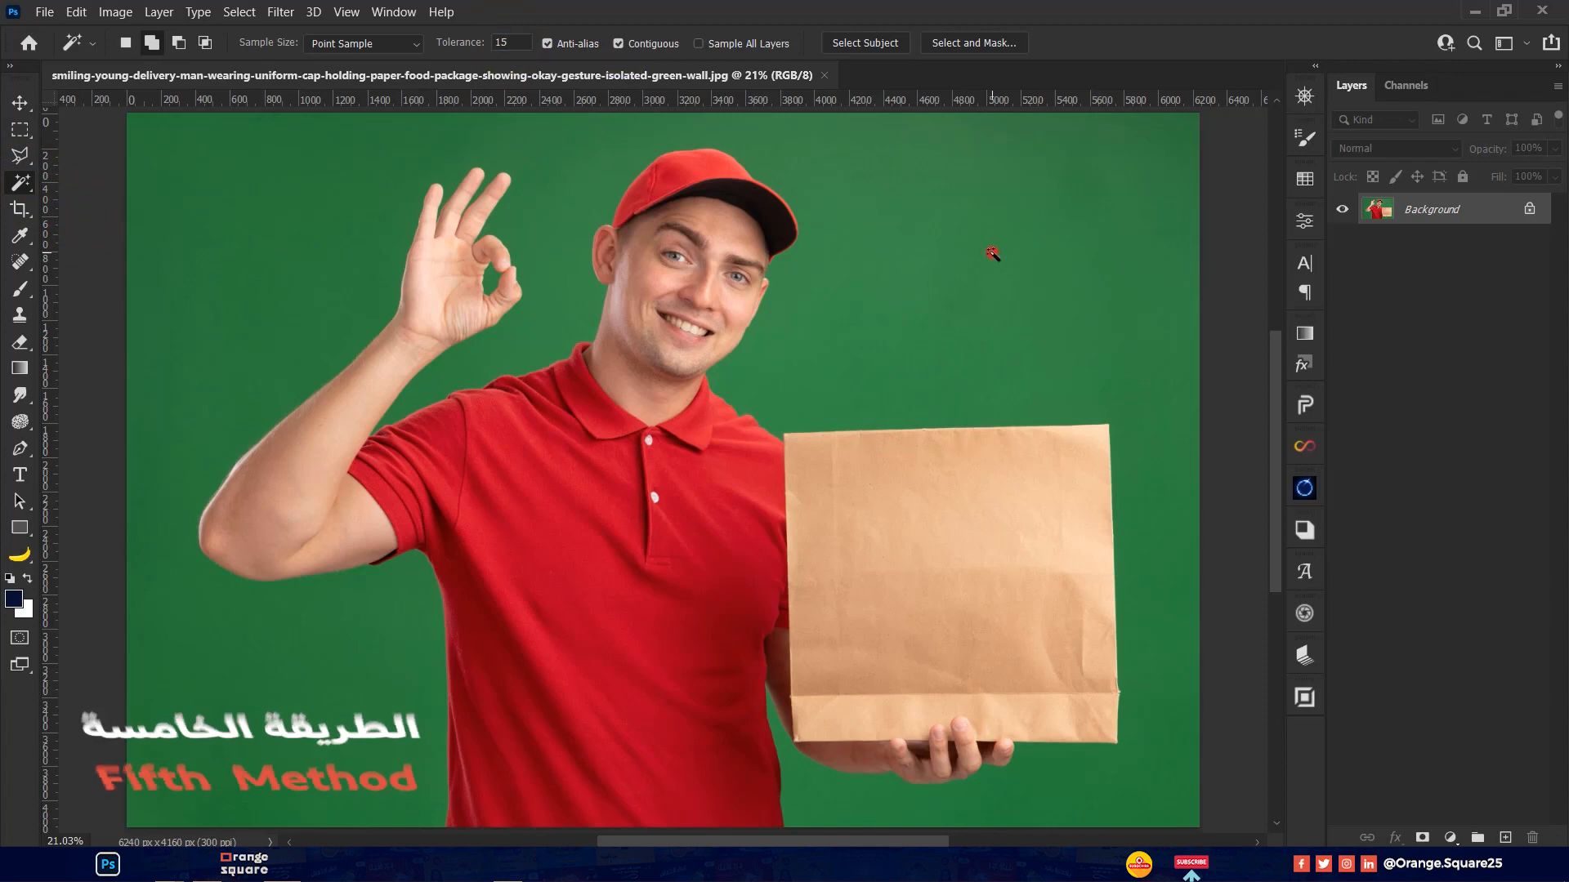
Select the green wall around the delivery man with the Magic Wand, adding the areas above, beside and below him
click(991, 252)
click(369, 148)
click(210, 360)
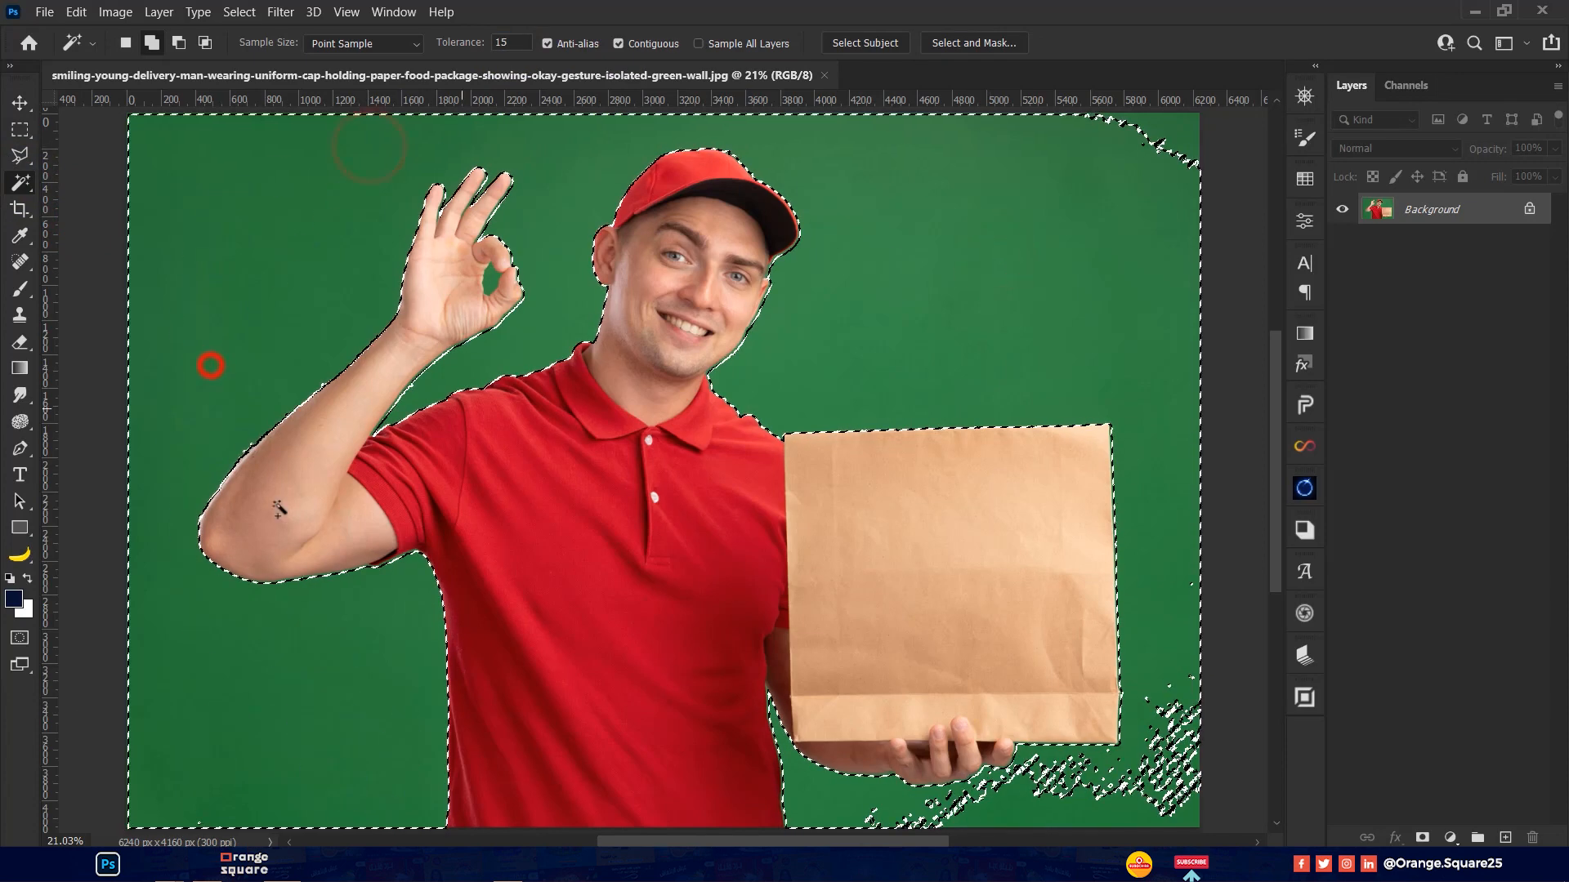
click(387, 729)
click(921, 805)
click(1080, 802)
Add the leftover green patches in the wall's upper corner and the gap inside the okay gesture to the selection
scroll(1111, 285, up, 6)
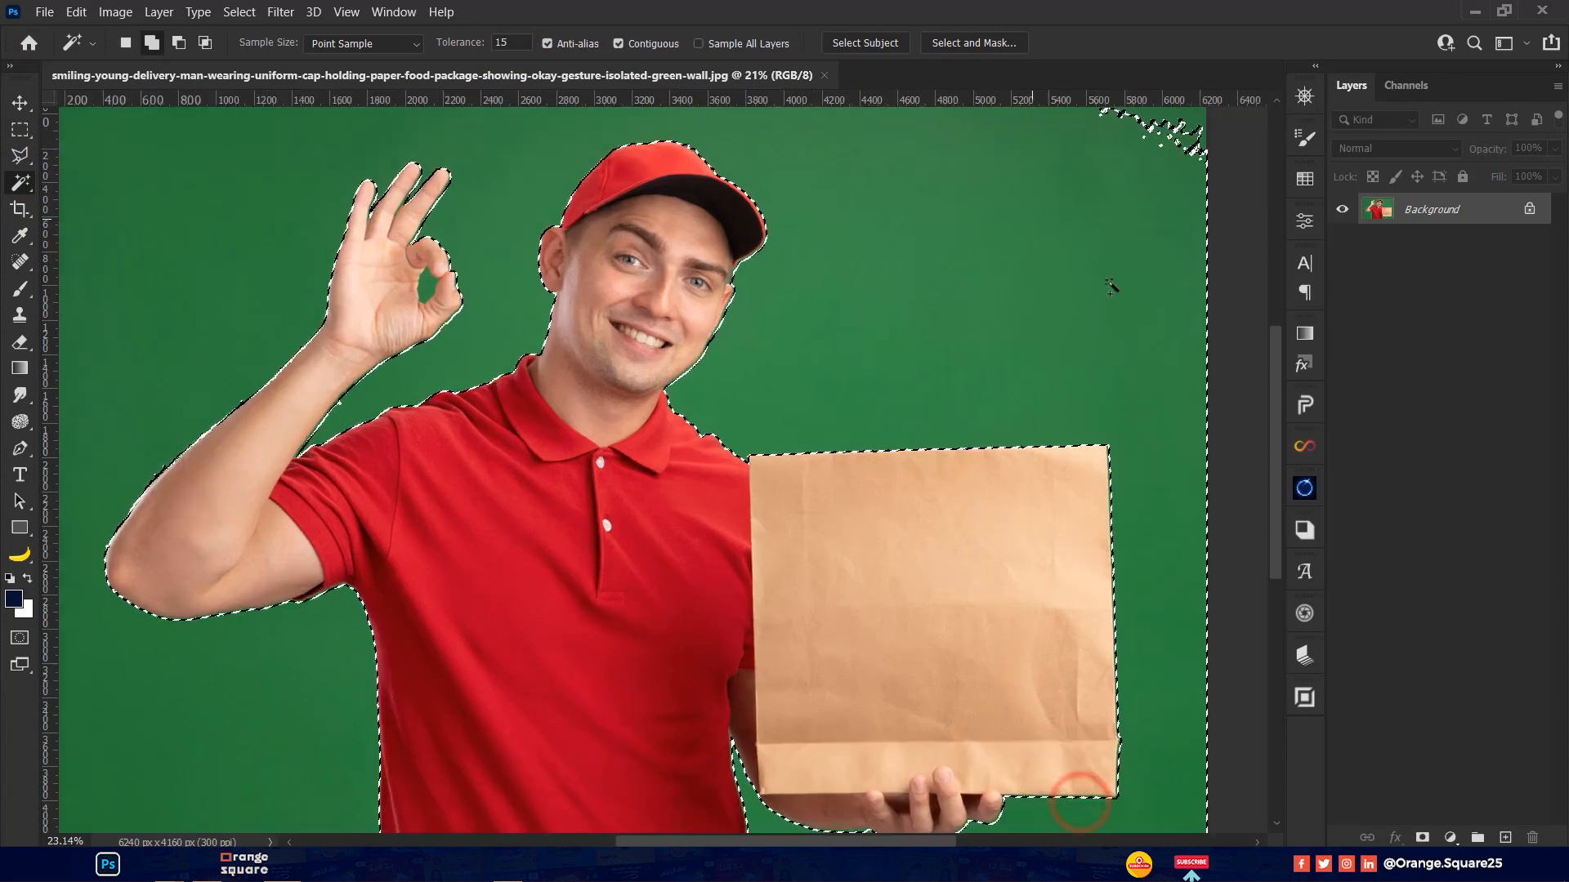
drag(1110, 283, 1007, 491)
click(1072, 319)
key(ctrl+0)
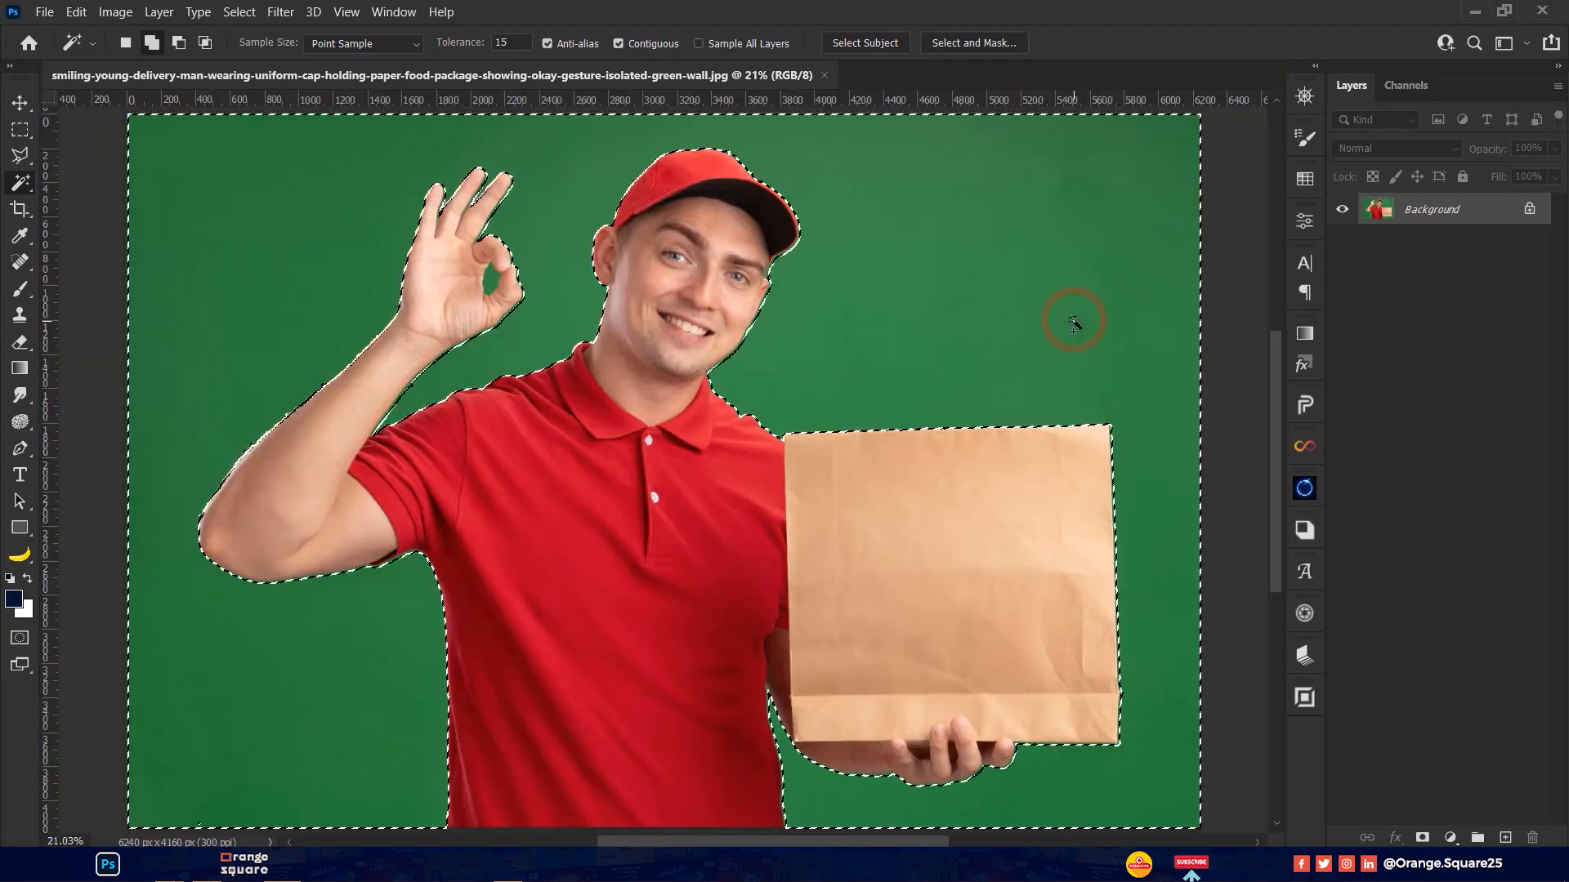
click(848, 357)
click(493, 279)
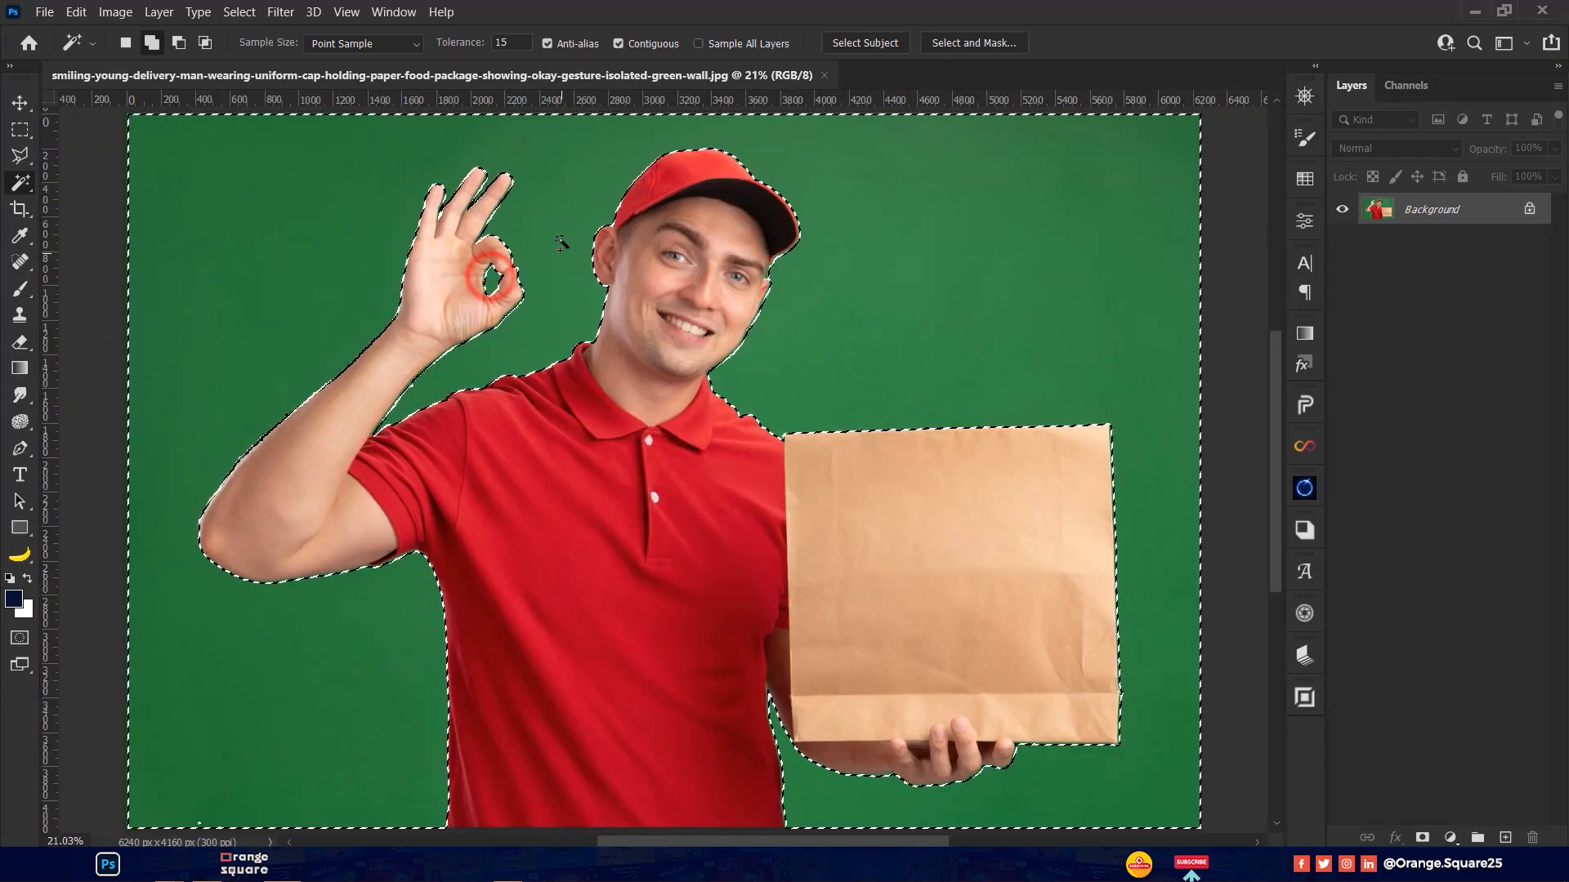
Invert the selection so it covers the man and bag, and open it in Select and Mask with the On Black view
scroll(911, 321, down, 1)
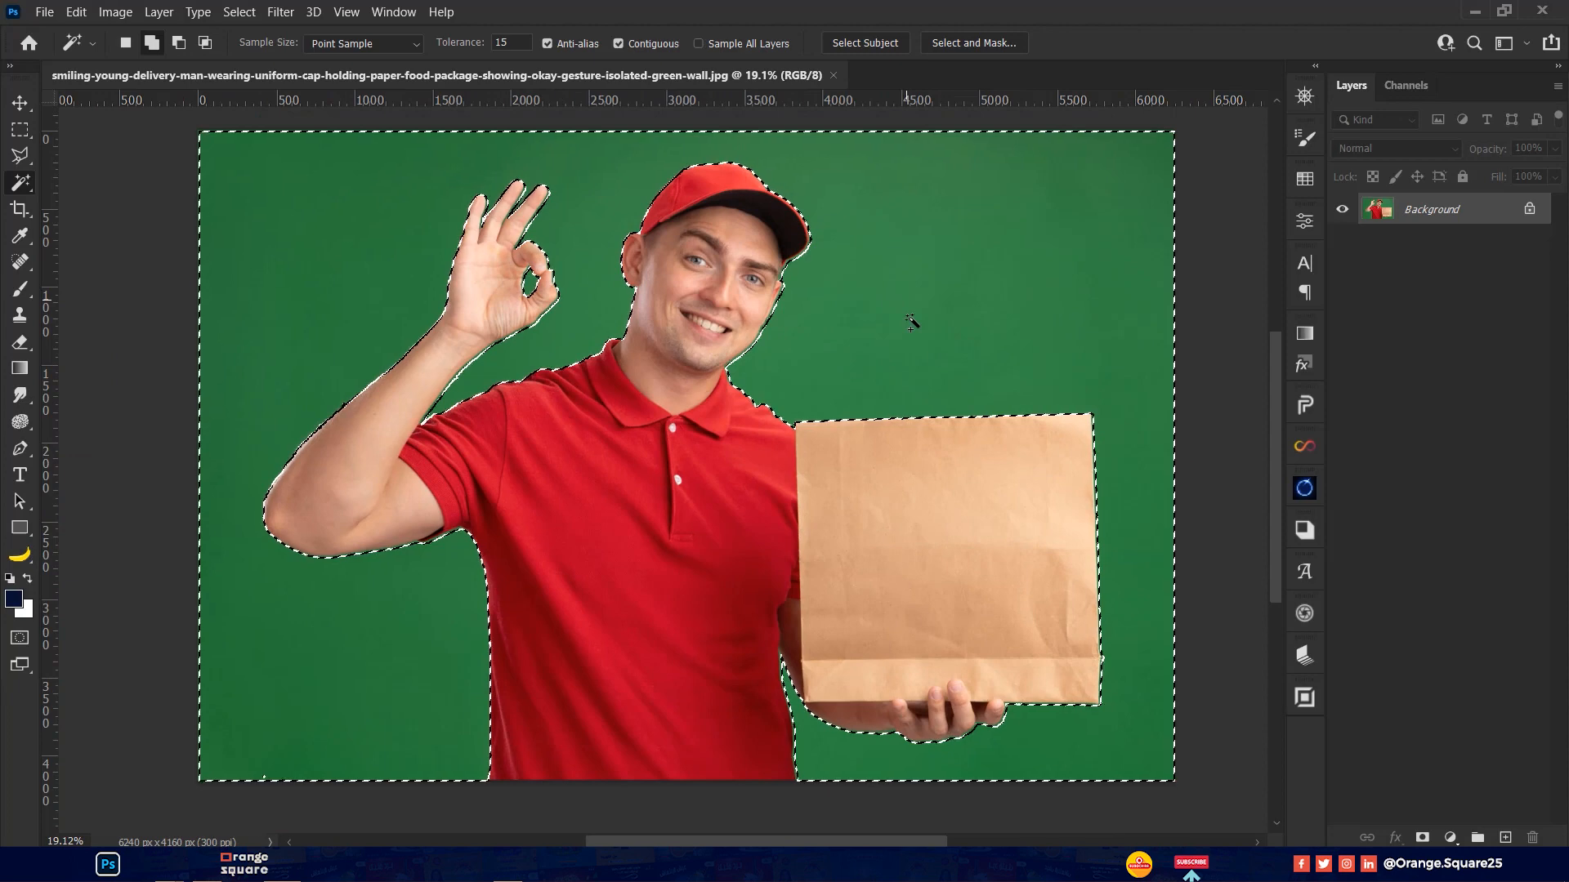
key(ctrl+shift+i)
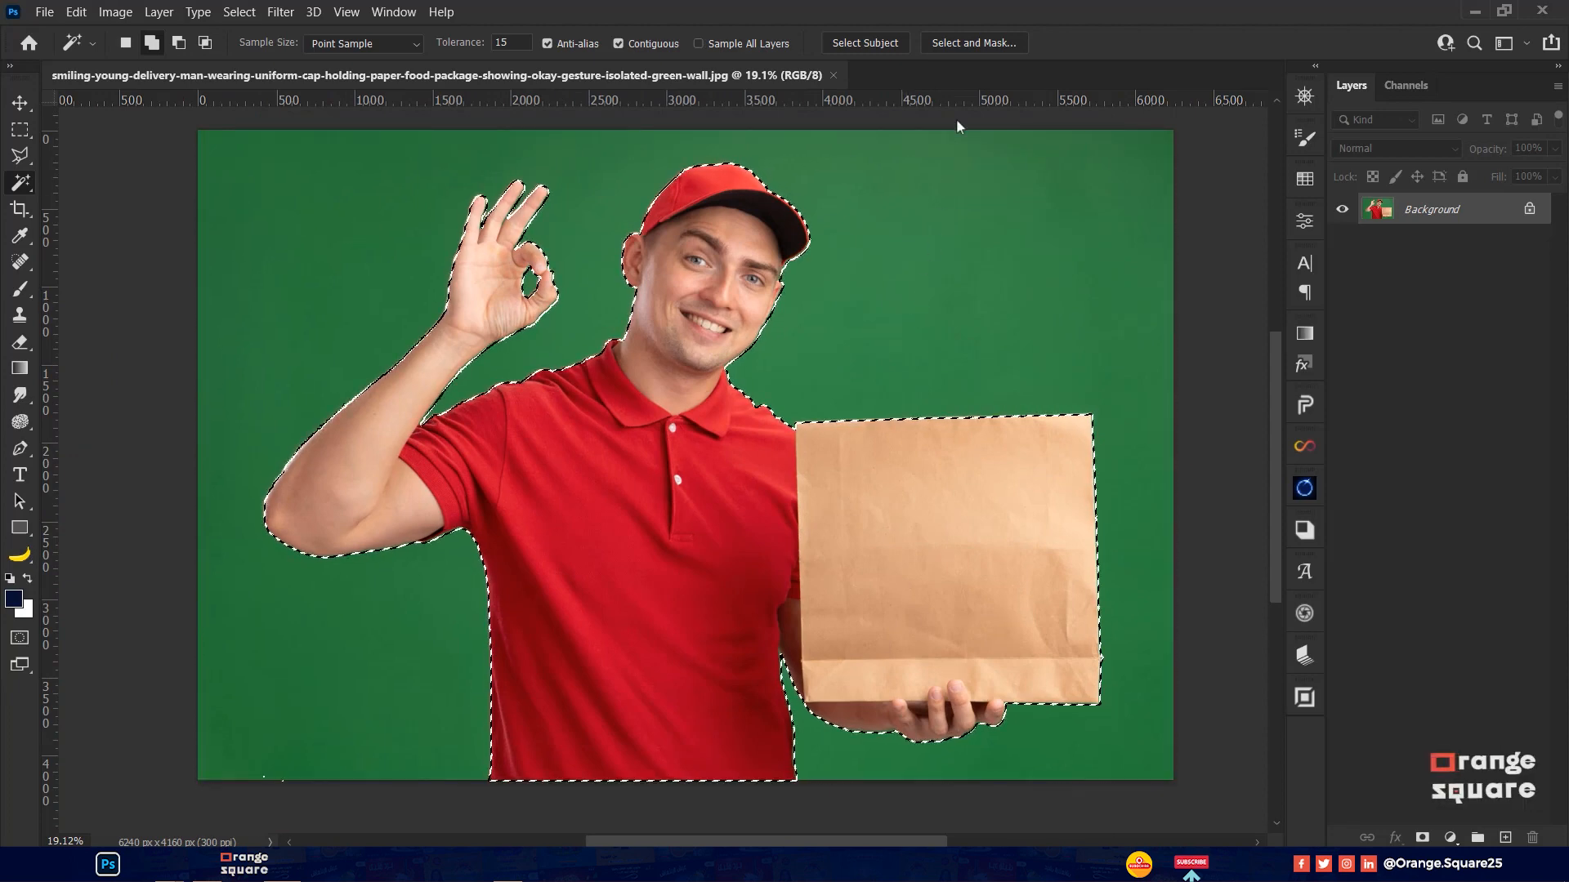
click(975, 43)
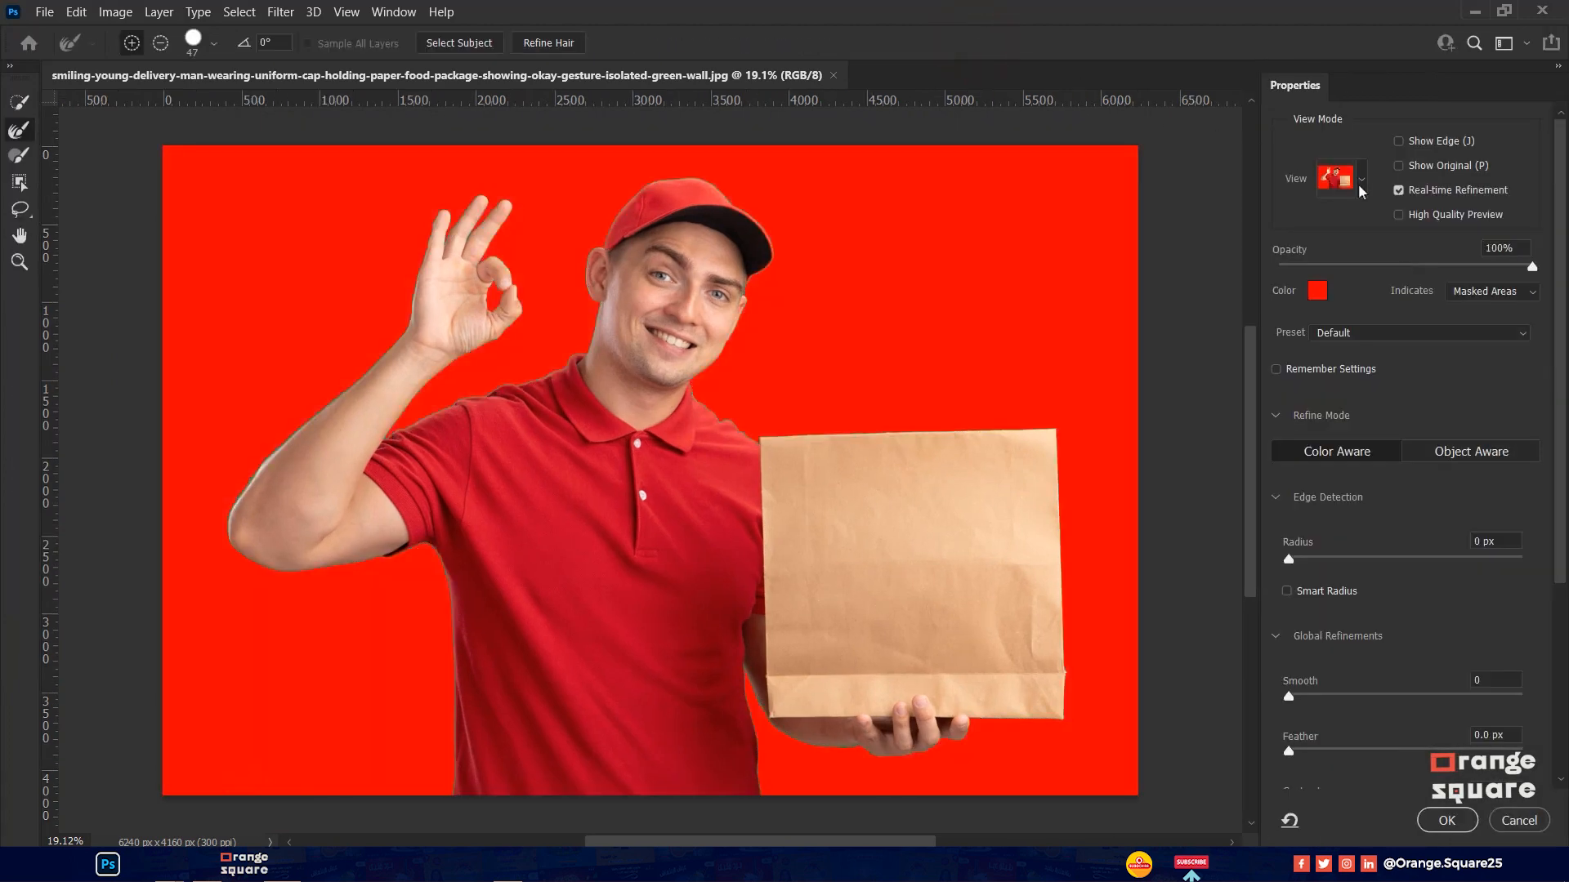
click(1360, 181)
click(1305, 346)
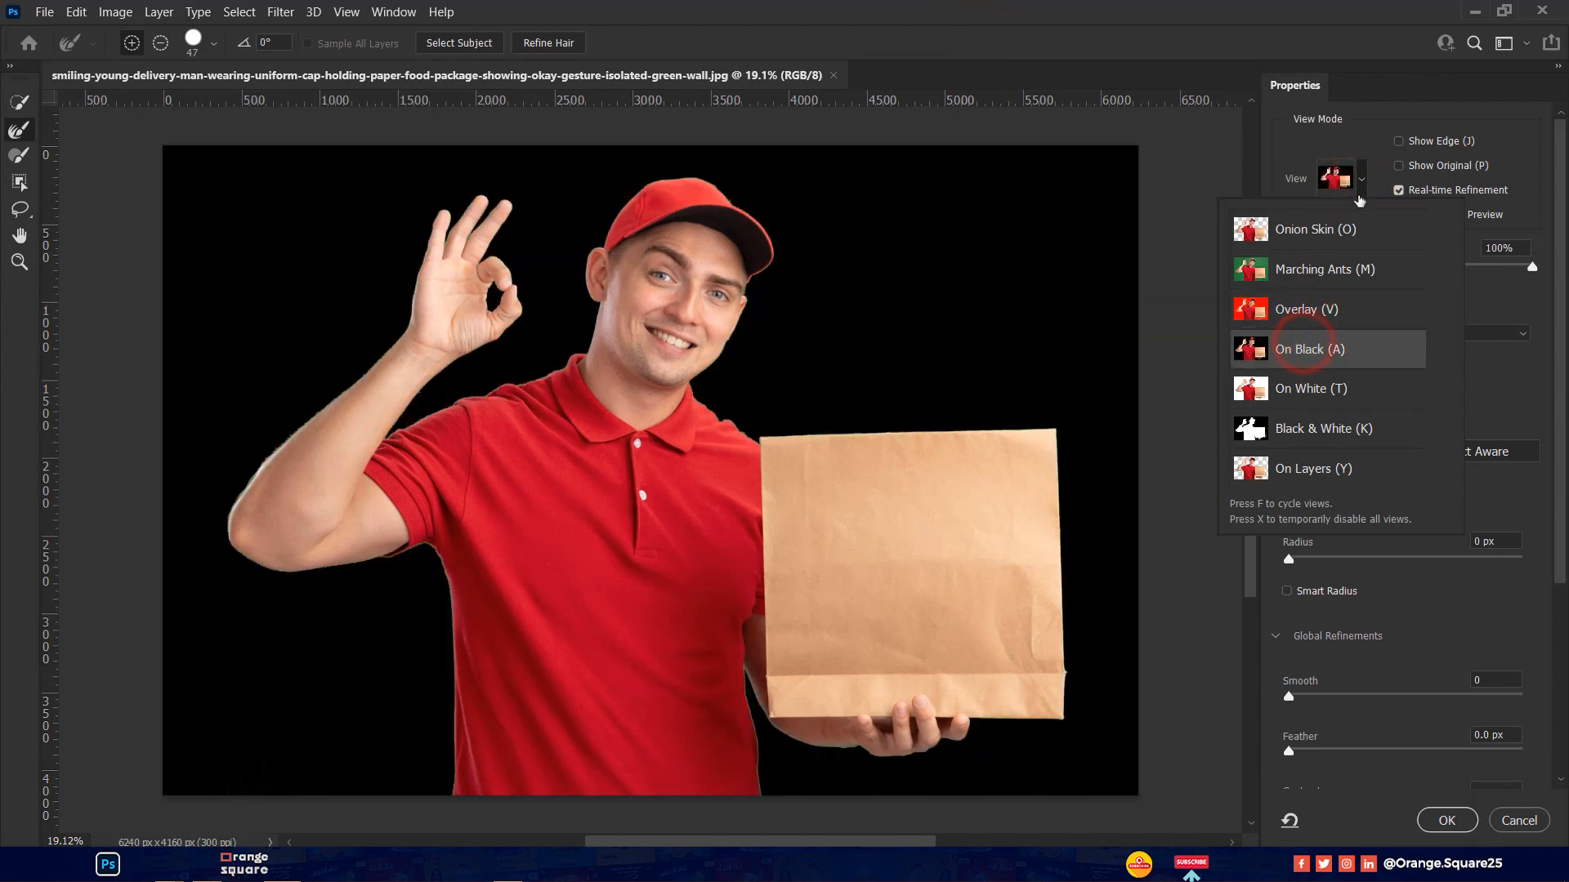
Set Radius to 2 px with Smart Radius, Feather to 2.0 px, Contrast to 18% and Shift Edge to -8%, and inspect the cutout edges
click(1362, 190)
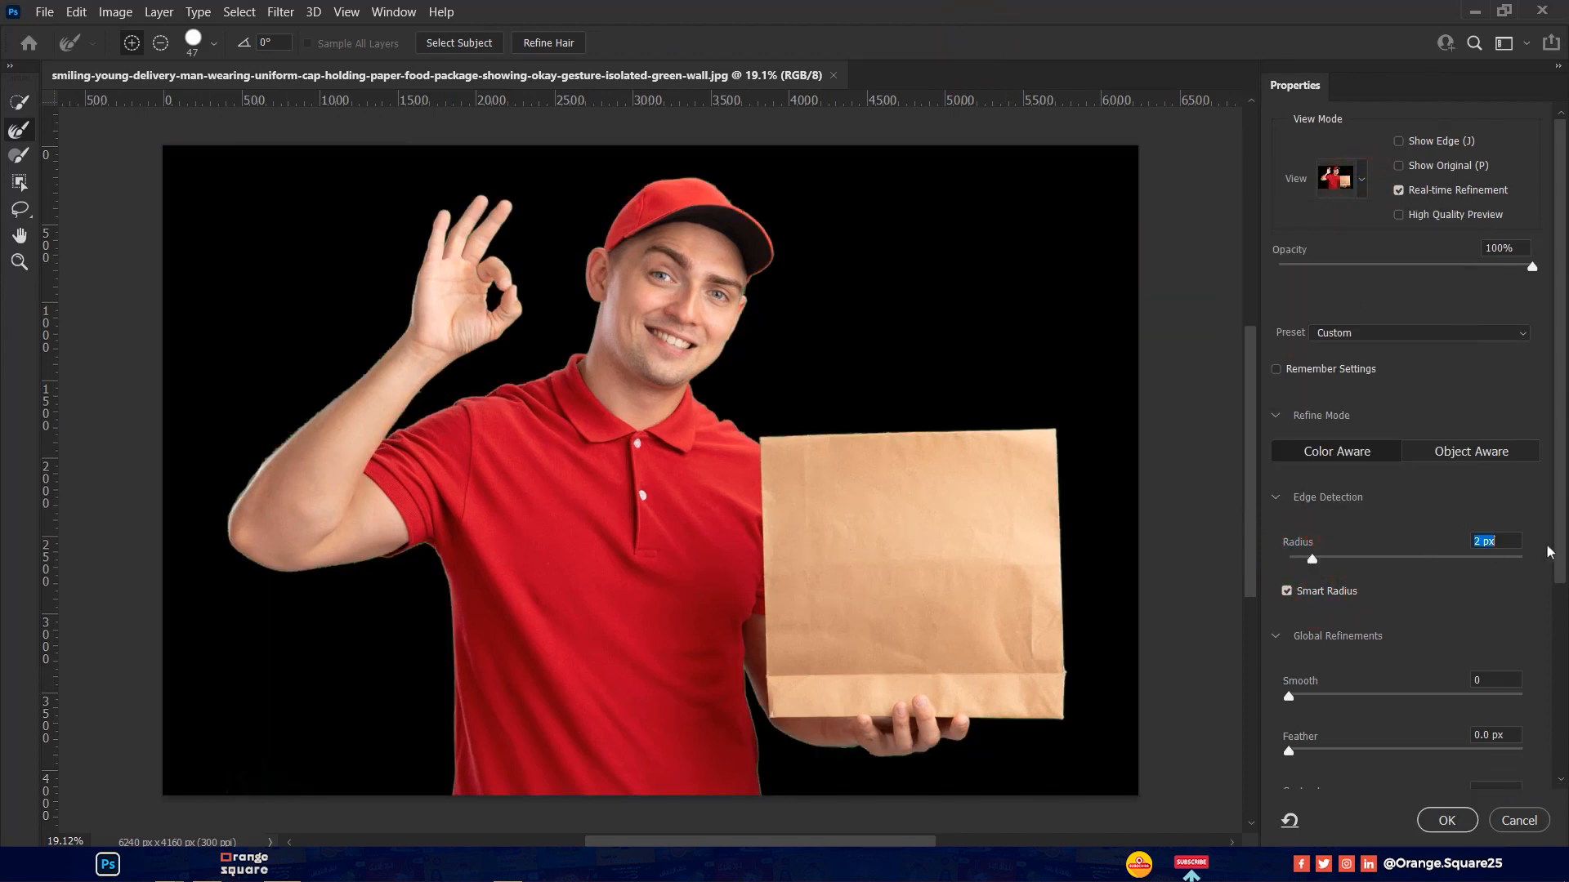
drag(1550, 553, 1546, 700)
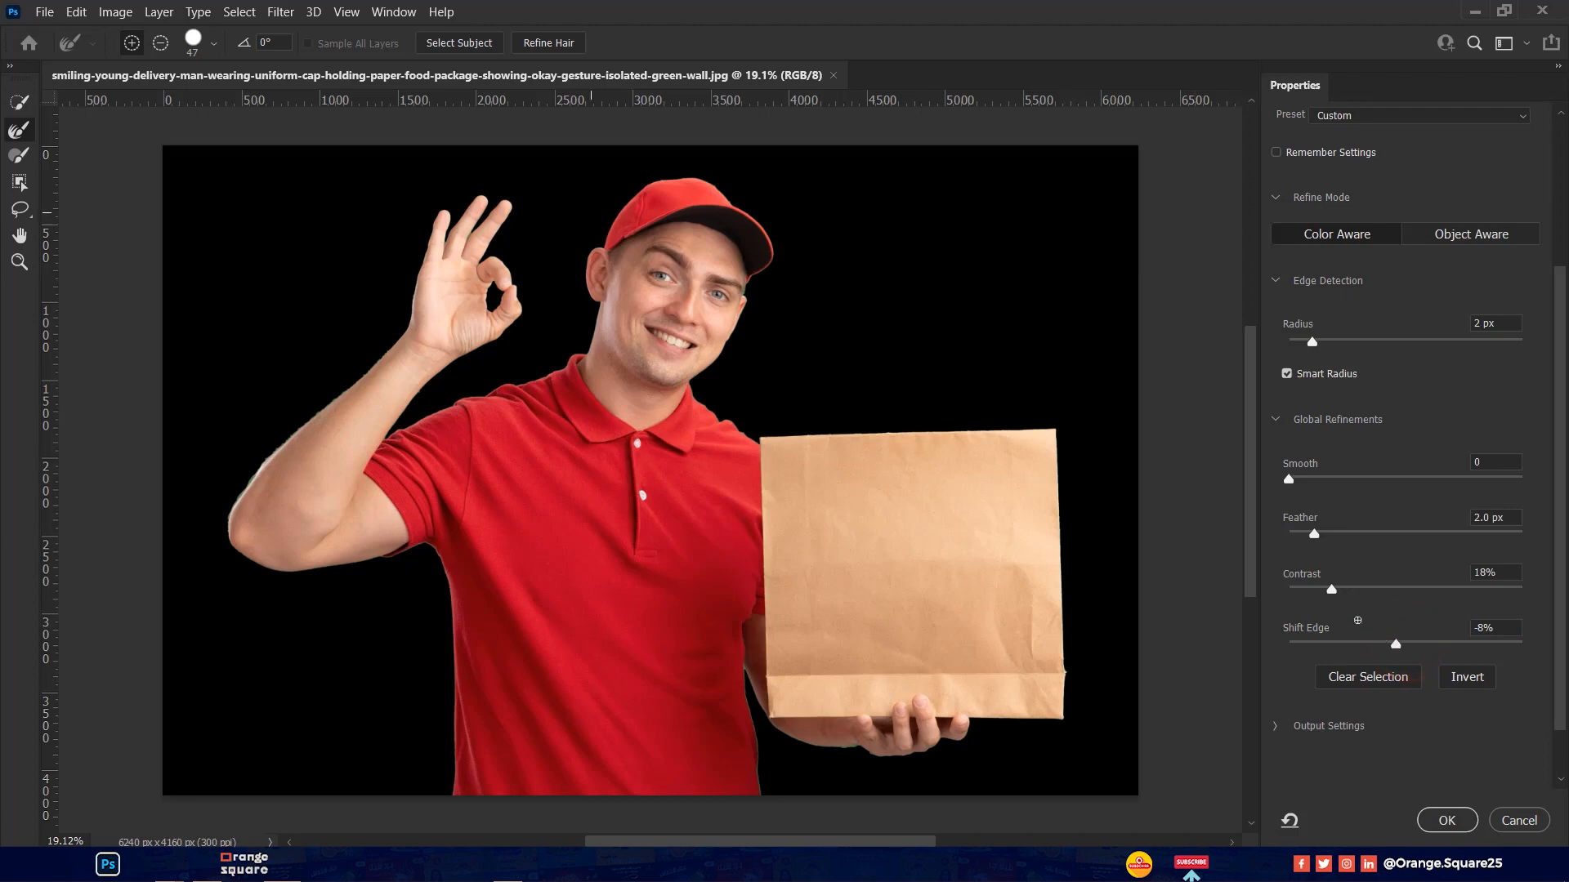
scroll(663, 406, up, 7)
drag(705, 215, 570, 624)
scroll(522, 204, down, 3)
drag(317, 578, 841, 316)
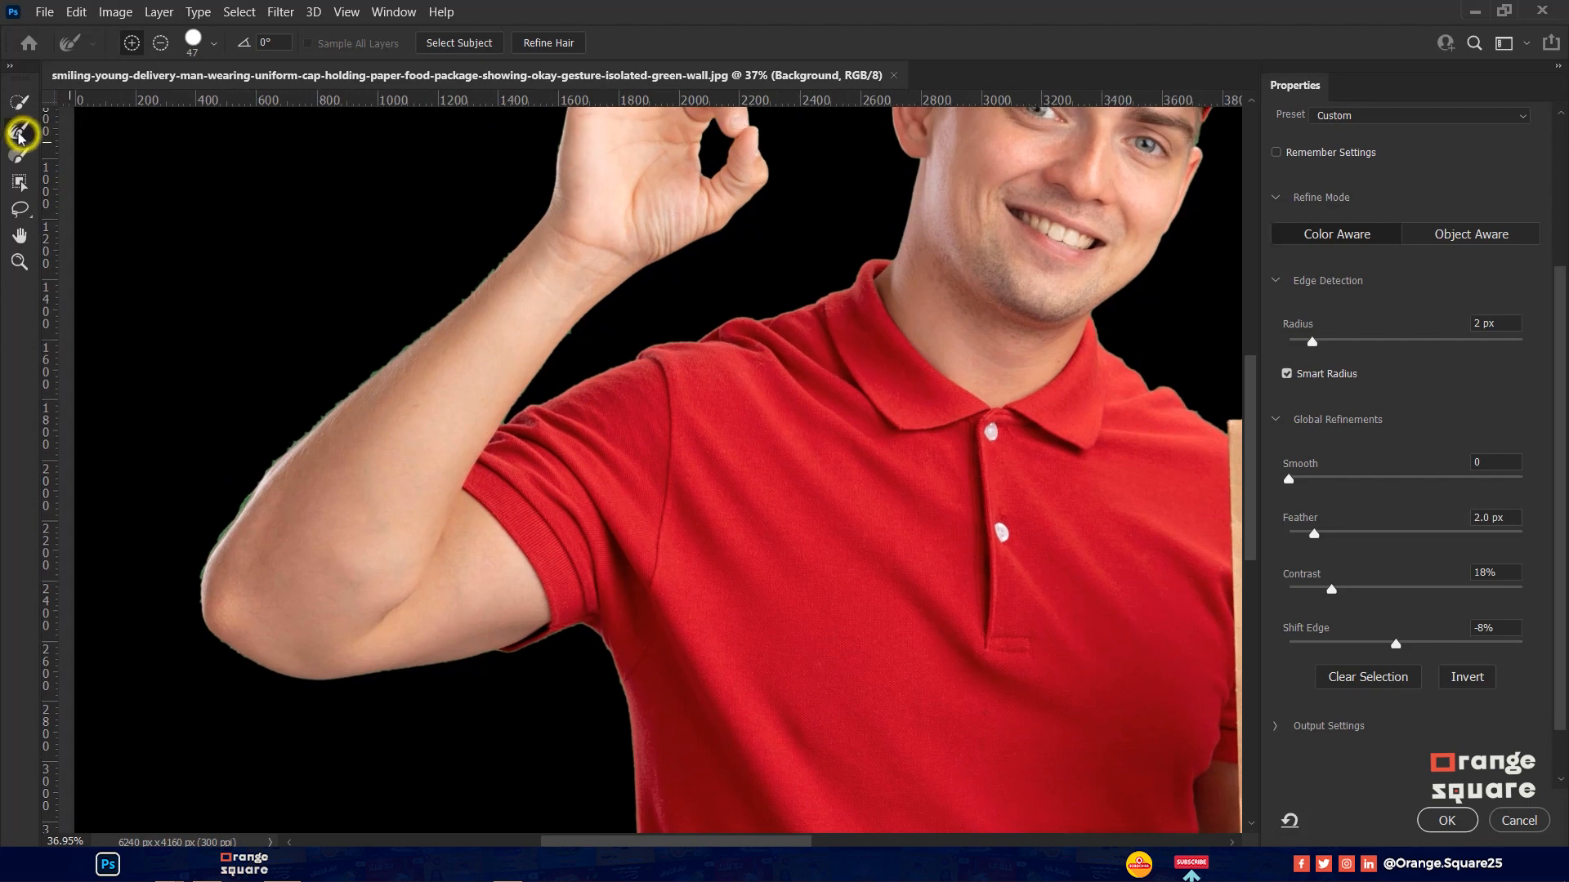
Refine the raised arm's and sleeve's edges with the Refine Edge Brush, and set Feather to 2.6 px, Contrast to 37% and Shift Edge to -14%
click(20, 133)
scroll(515, 251, up, 3)
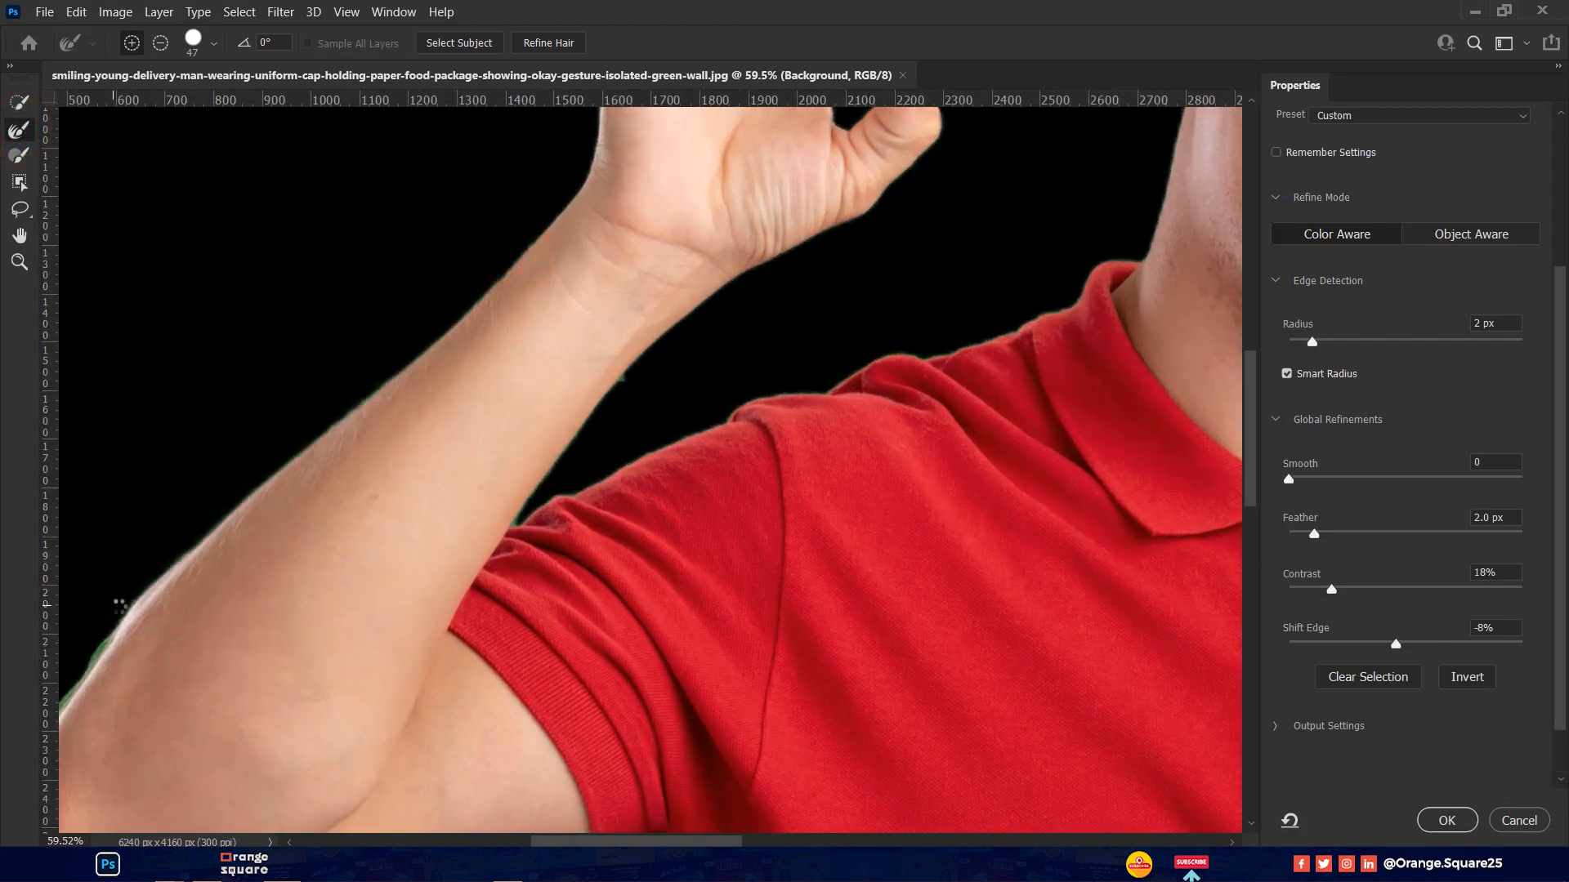
mouse_move(313, 474)
mouse_down()
mouse_move(437, 373)
mouse_move(375, 386)
mouse_move(312, 474)
mouse_up()
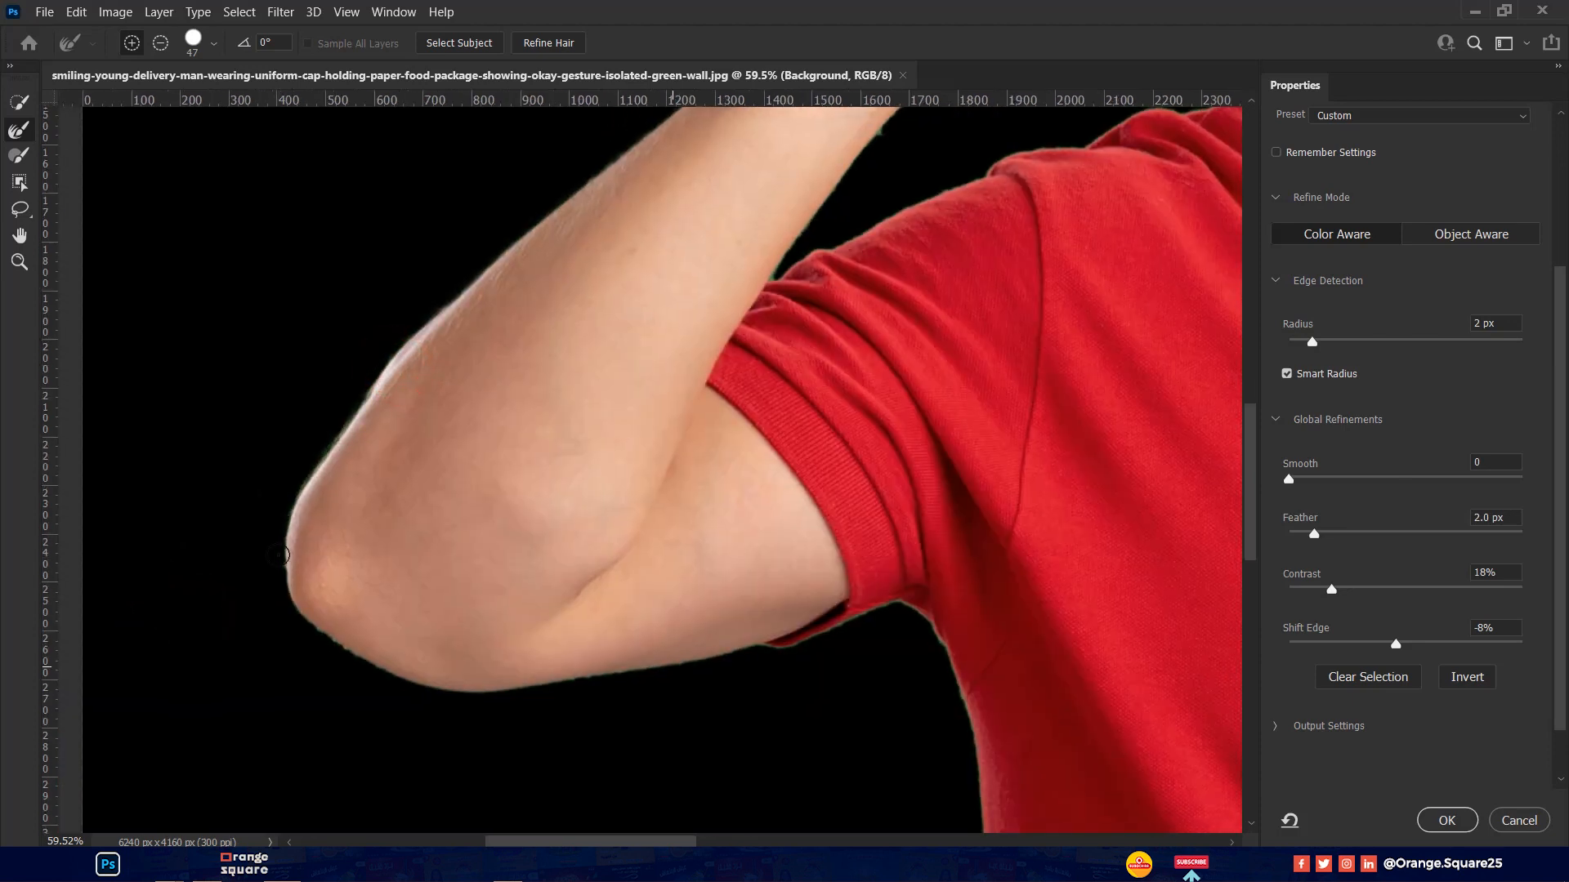
drag(400, 672, 567, 683)
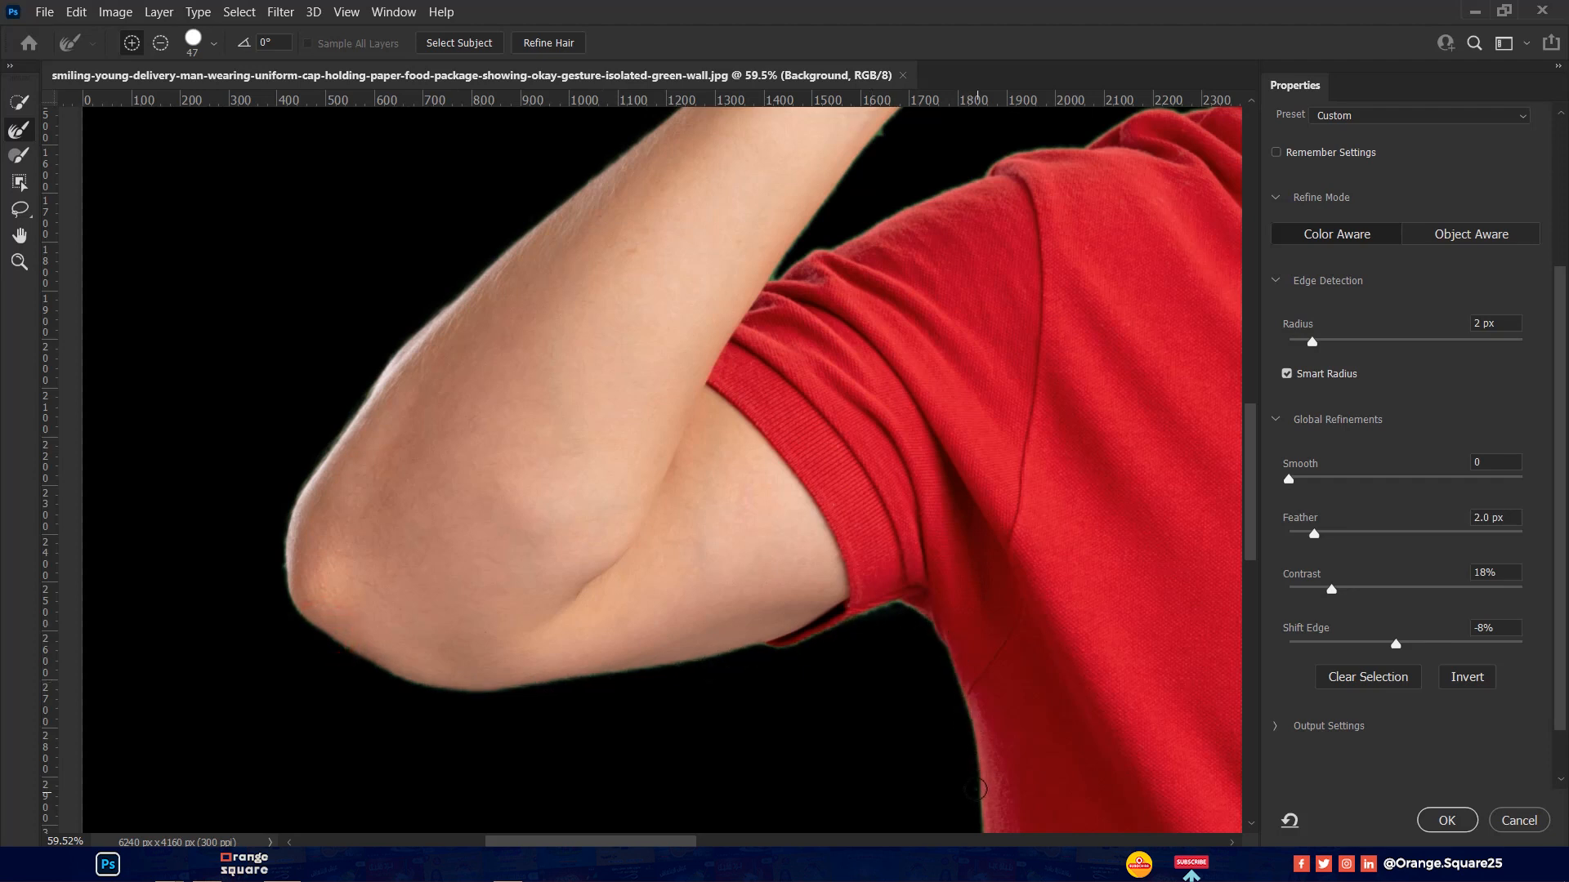
drag(904, 606, 838, 622)
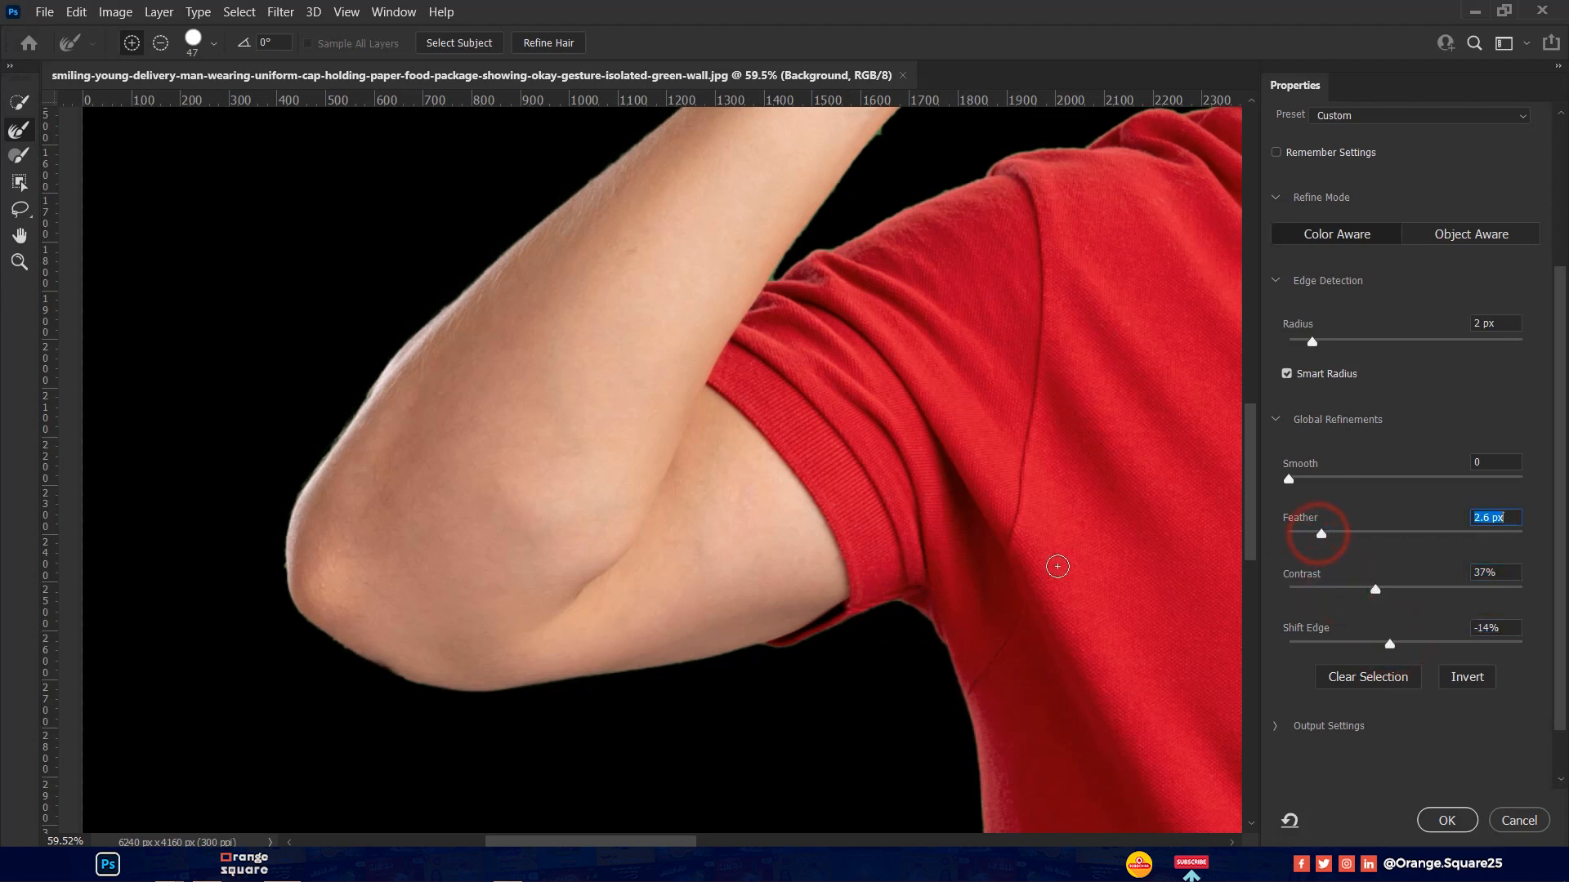
Brush along the shirt's side and the arm and hand under the paper bag with the Refine Edge Brush
scroll(1057, 566, down, 3)
drag(977, 652, 229, 196)
scroll(864, 700, up, 3)
drag(866, 701, 796, 262)
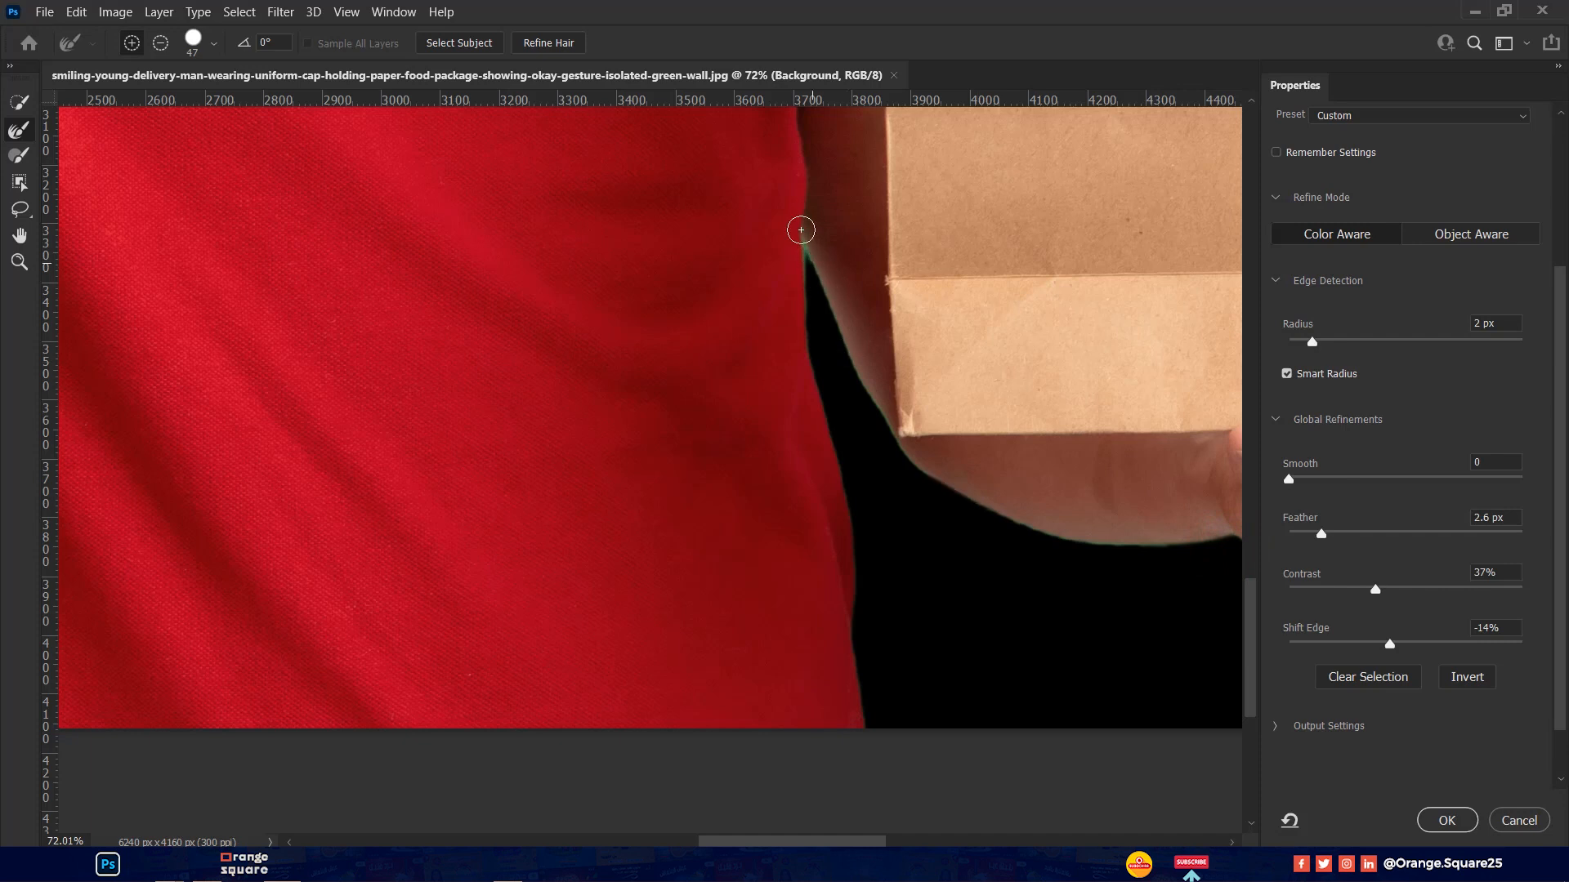
scroll(837, 241, down, 3)
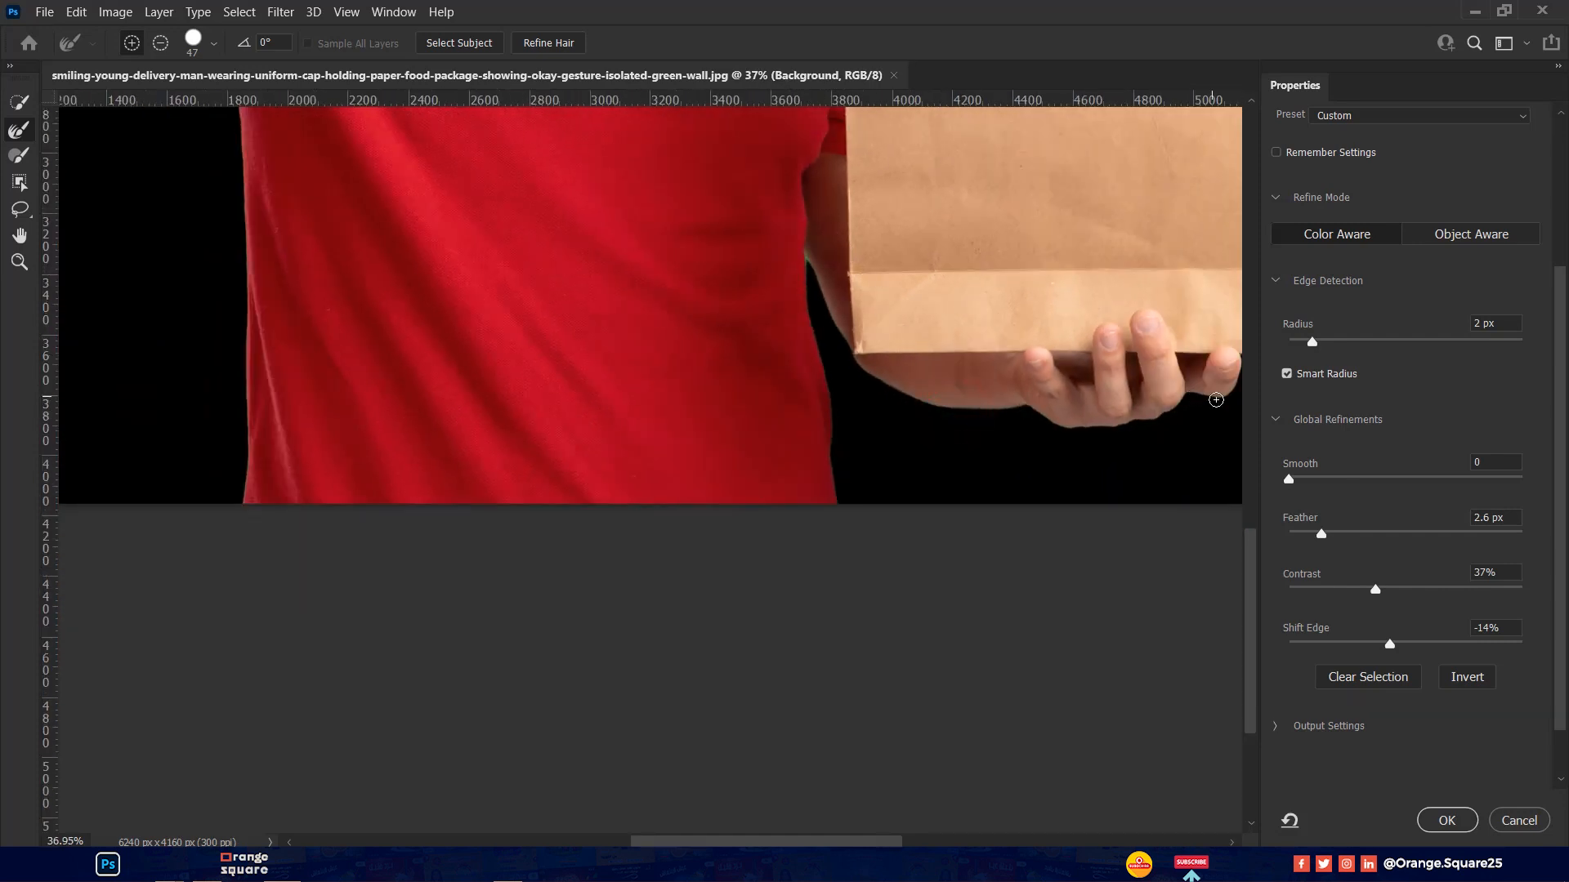
drag(789, 249, 658, 792)
scroll(643, 413, down, 3)
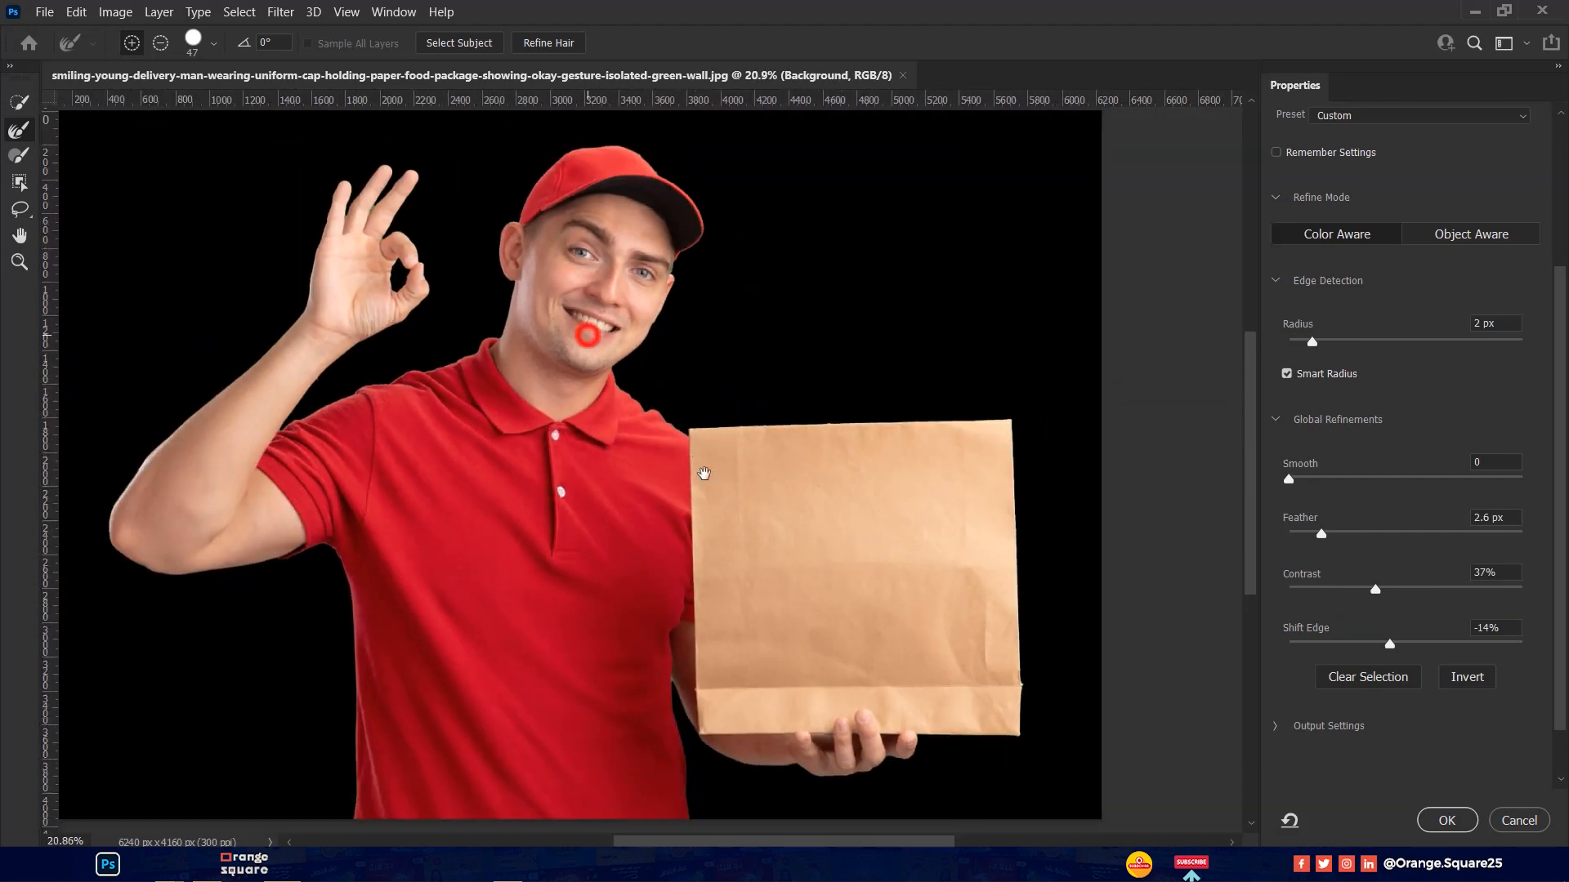
Refine the edges of the raised hand's fingers and the gap inside the okay gesture with the Refine Edge Brush
drag(587, 335, 710, 436)
scroll(531, 323, up, 14)
drag(463, 289, 436, 343)
drag(355, 316, 347, 365)
drag(508, 397, 471, 445)
drag(632, 517, 561, 494)
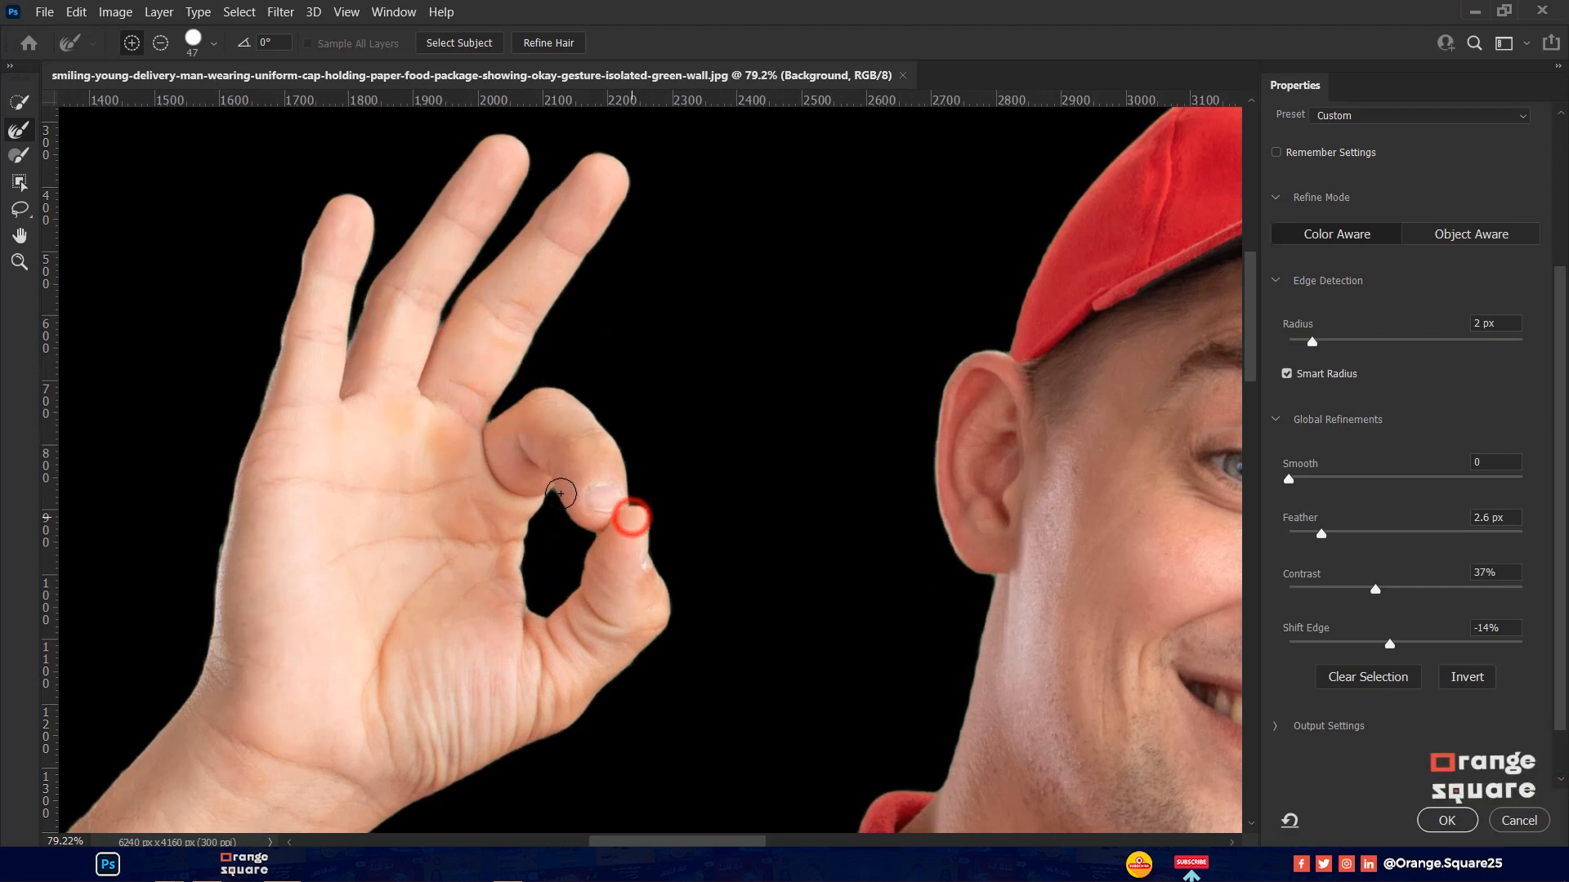
Accept the refined selection and turn it into a layer mask on the delivery man photo
click(1452, 825)
key(ctrl+0)
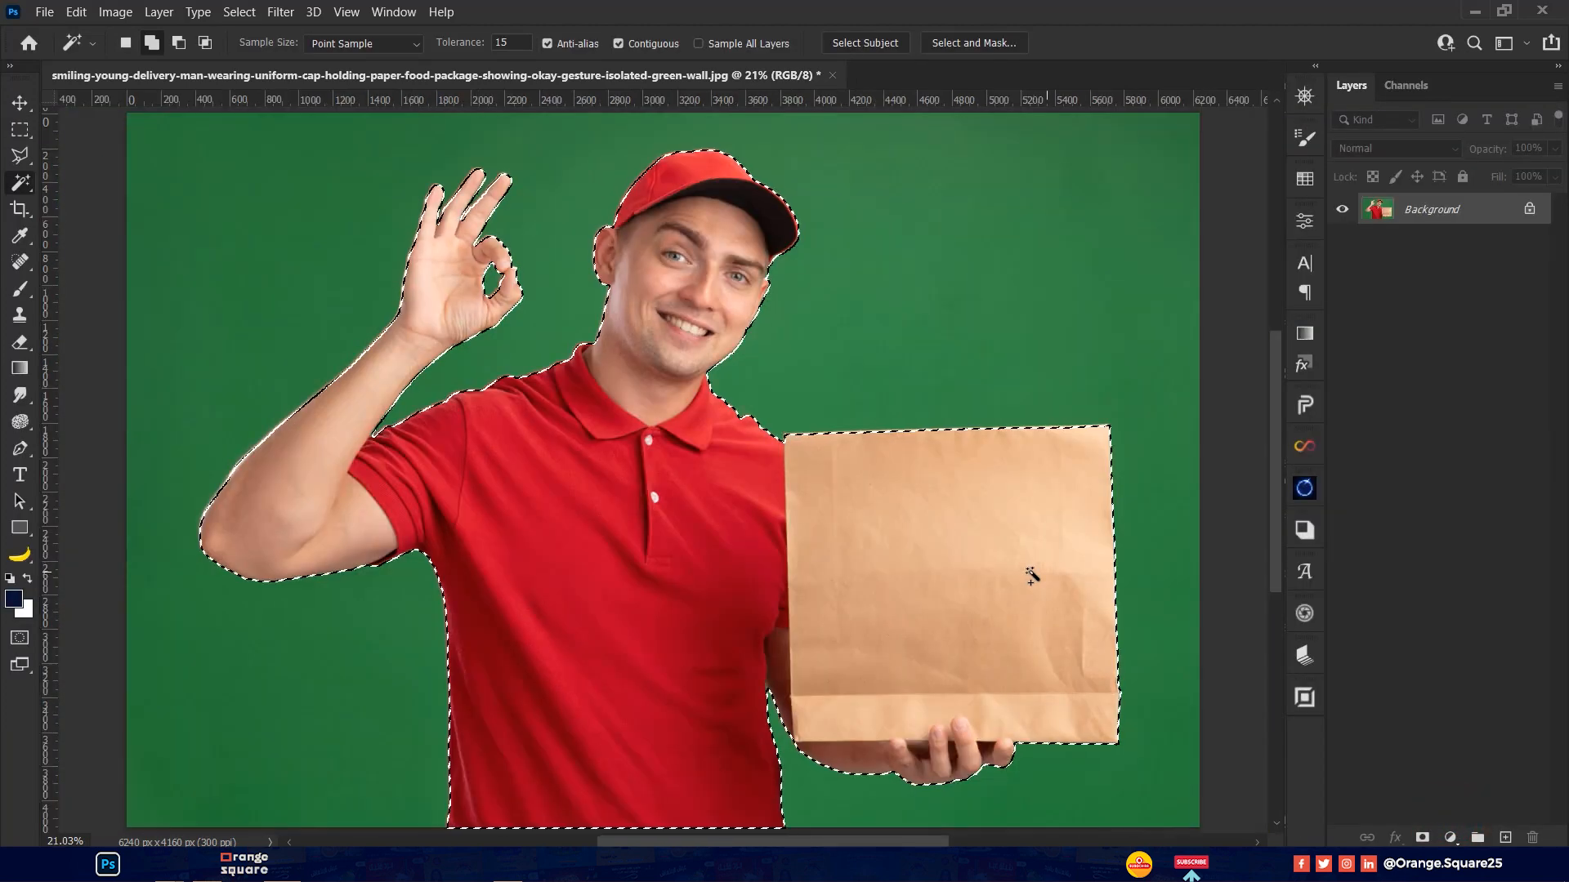
click(1421, 837)
Add a dark navy Solid Color fill layer, place it beneath the man's layer and inspect the cutout edges around his head
click(1449, 838)
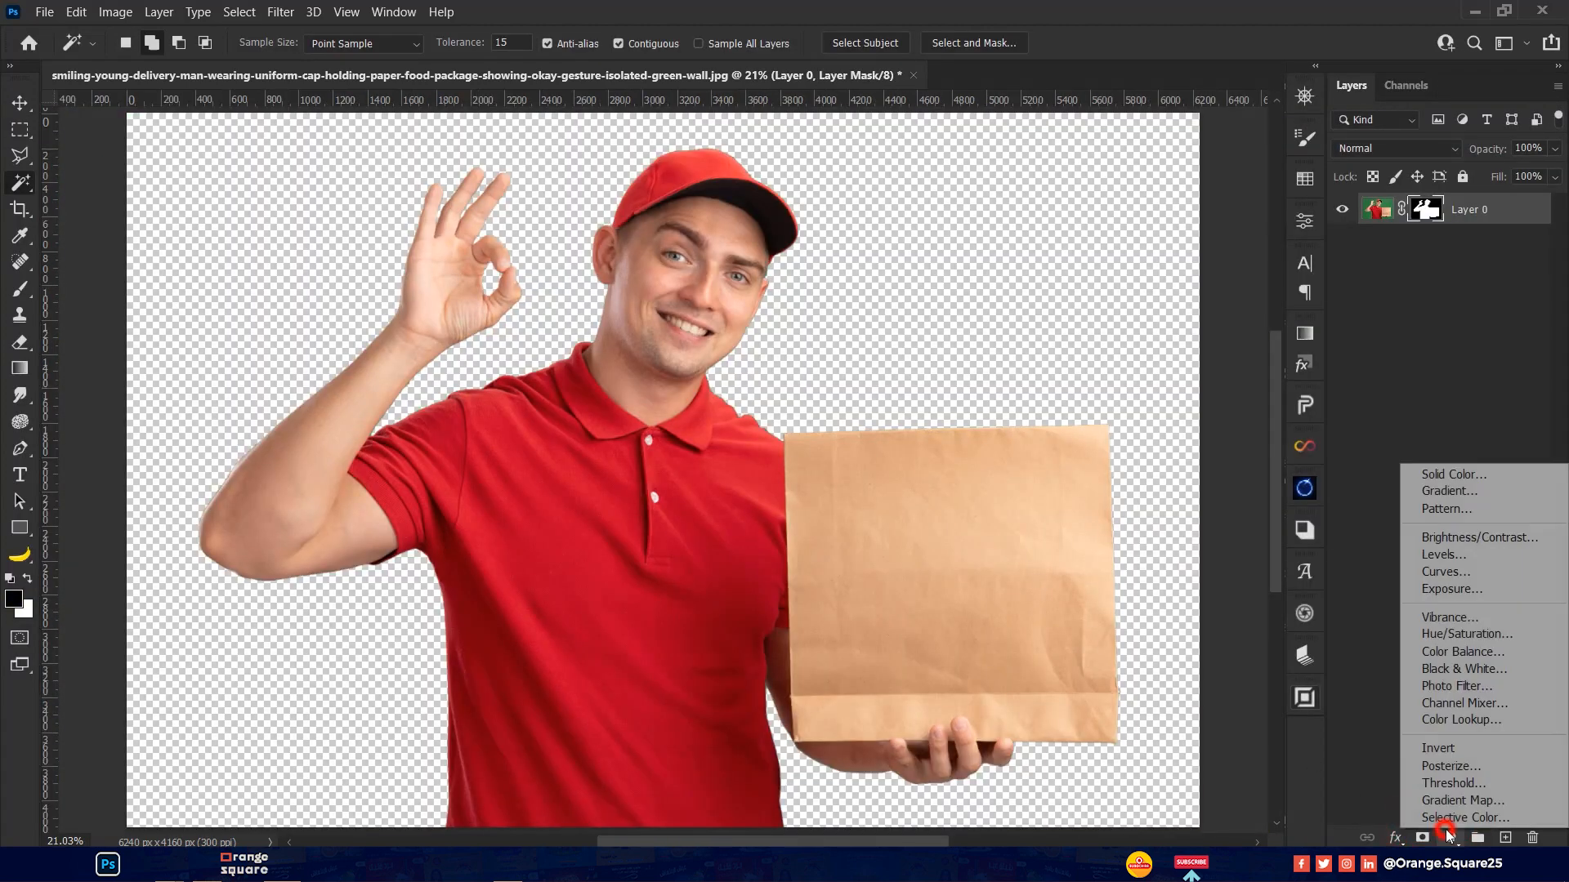
click(1438, 473)
click(919, 280)
drag(1376, 210, 1380, 253)
scroll(719, 392, up, 5)
key(v)
scroll(717, 273, up, 5)
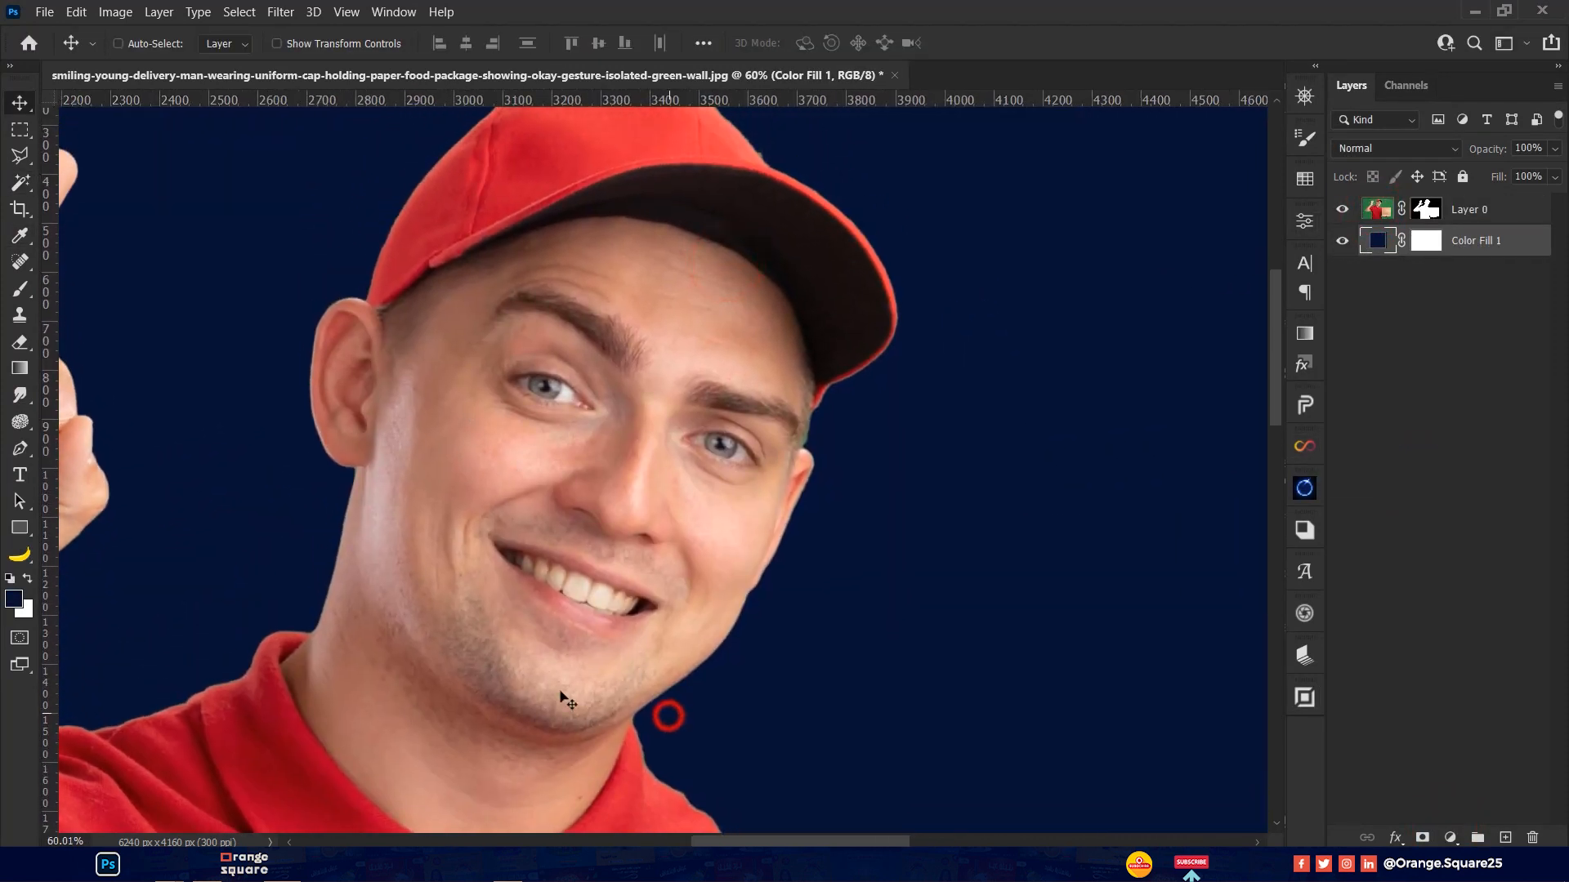
scroll(645, 523, down, 5)
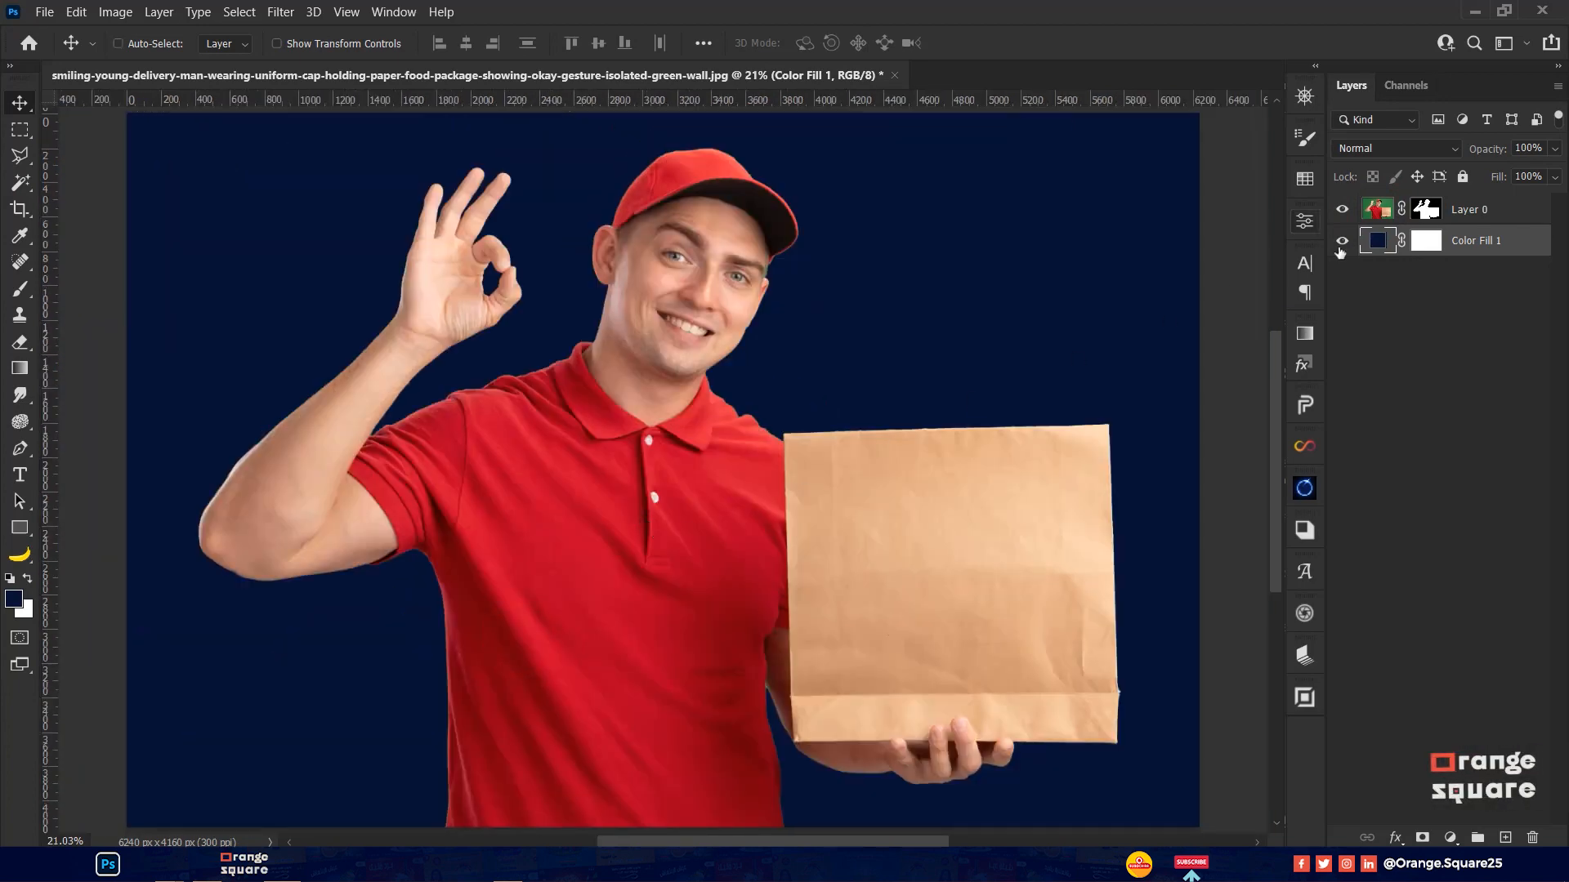
Change the Color Fill layer behind the man to red and check the cutout against it
double_click(1376, 240)
drag(609, 433, 728, 318)
drag(756, 334, 755, 320)
double_click(834, 615)
scroll(758, 391, down, 5)
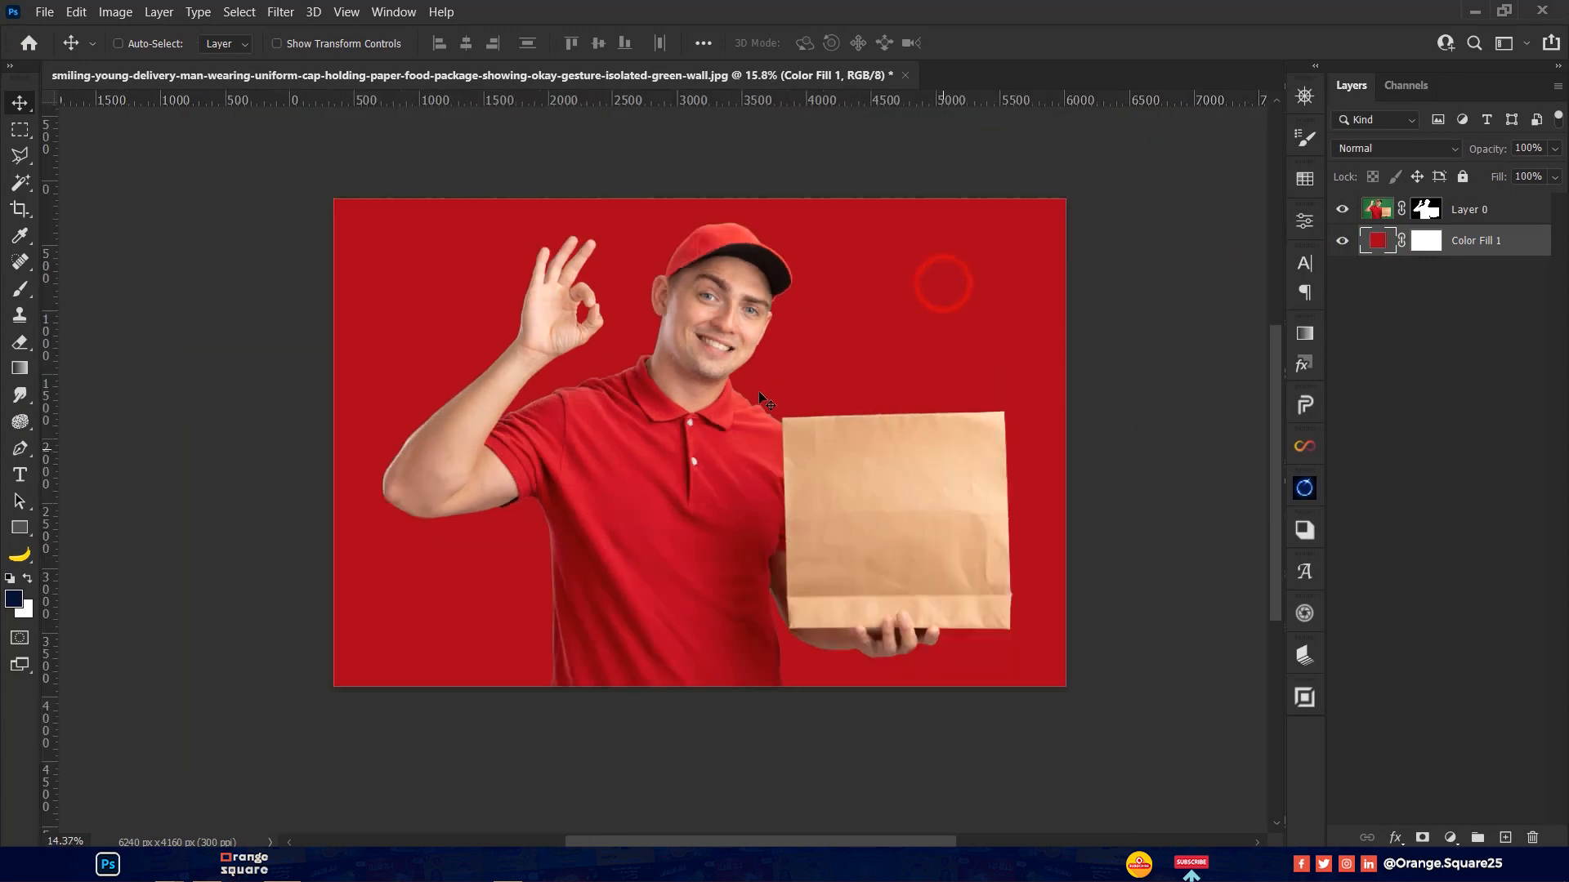
scroll(758, 391, up, 5)
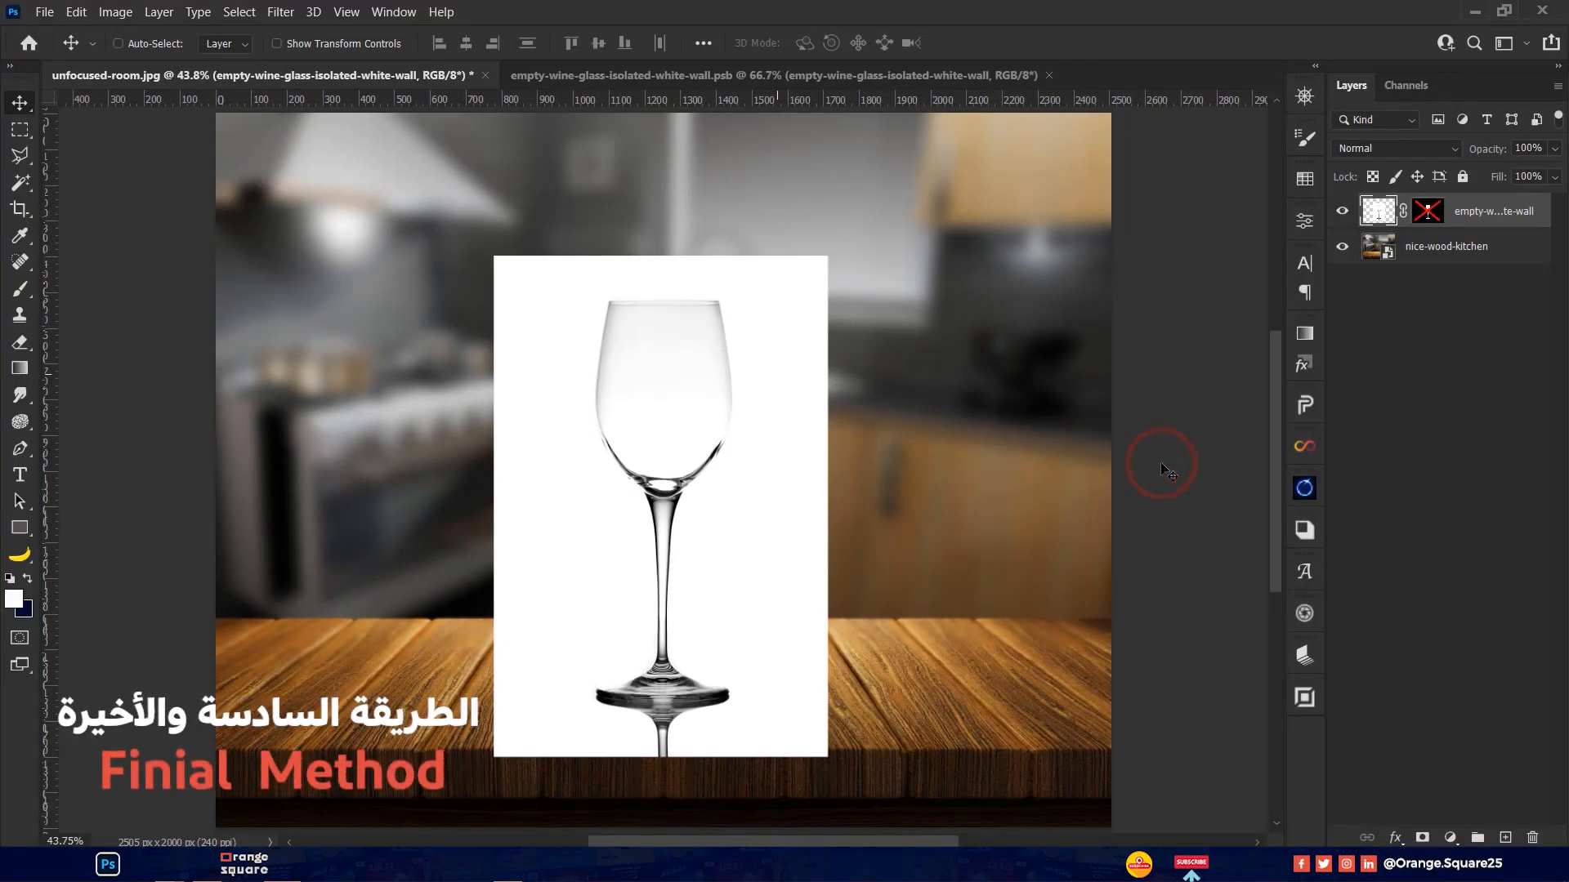
Trace the wine glass outline with the Pen tool in Path mode and hide its white background with the layer mask
click(20, 449)
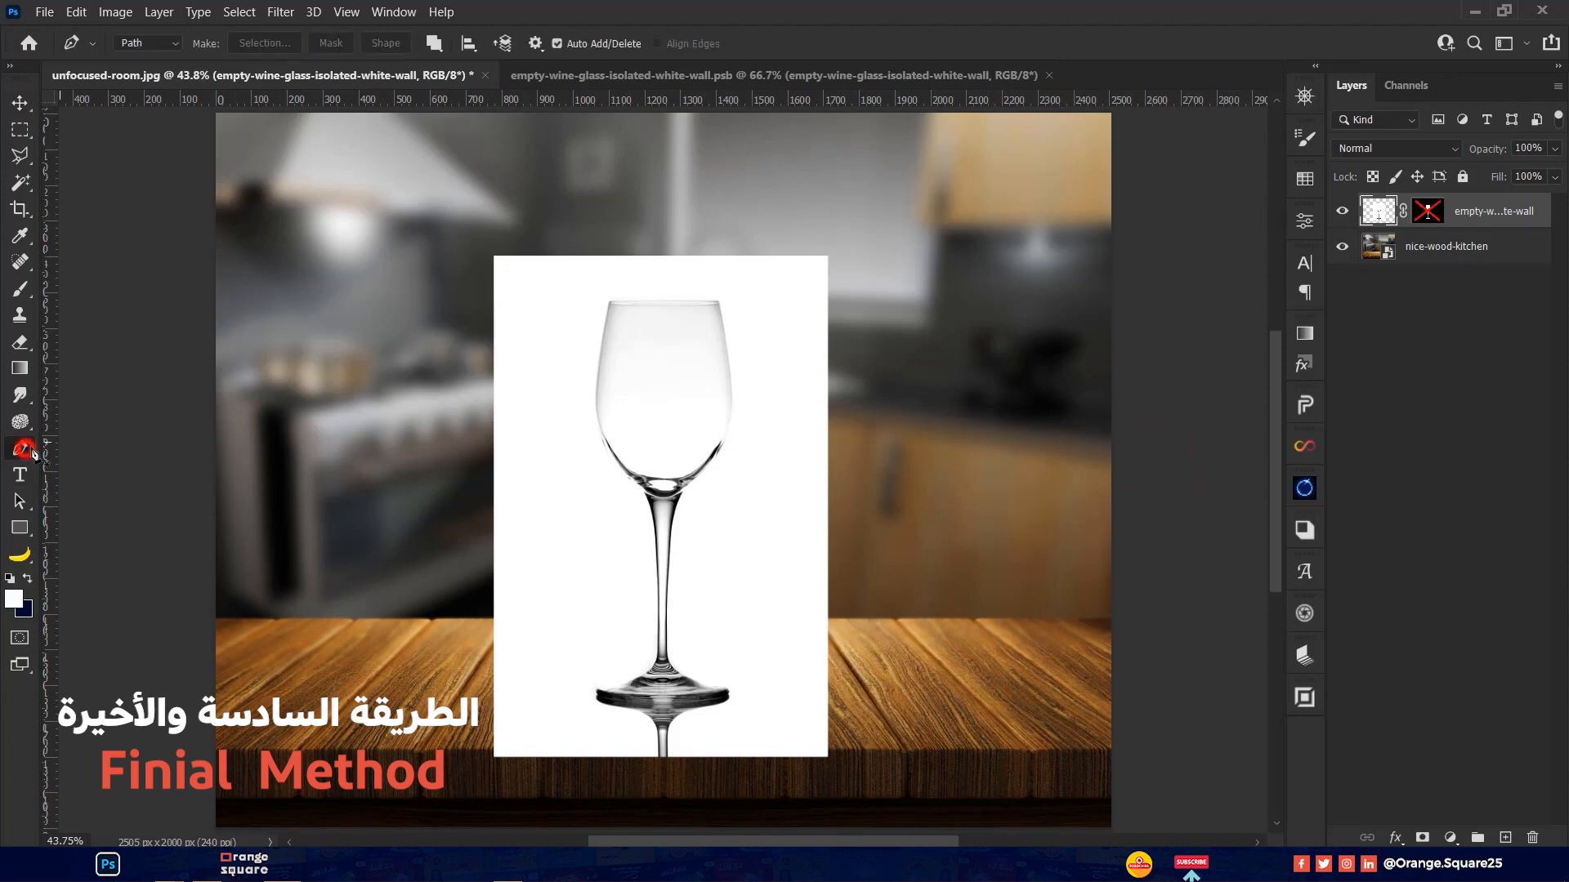
scroll(693, 302, up, 5)
click(428, 300)
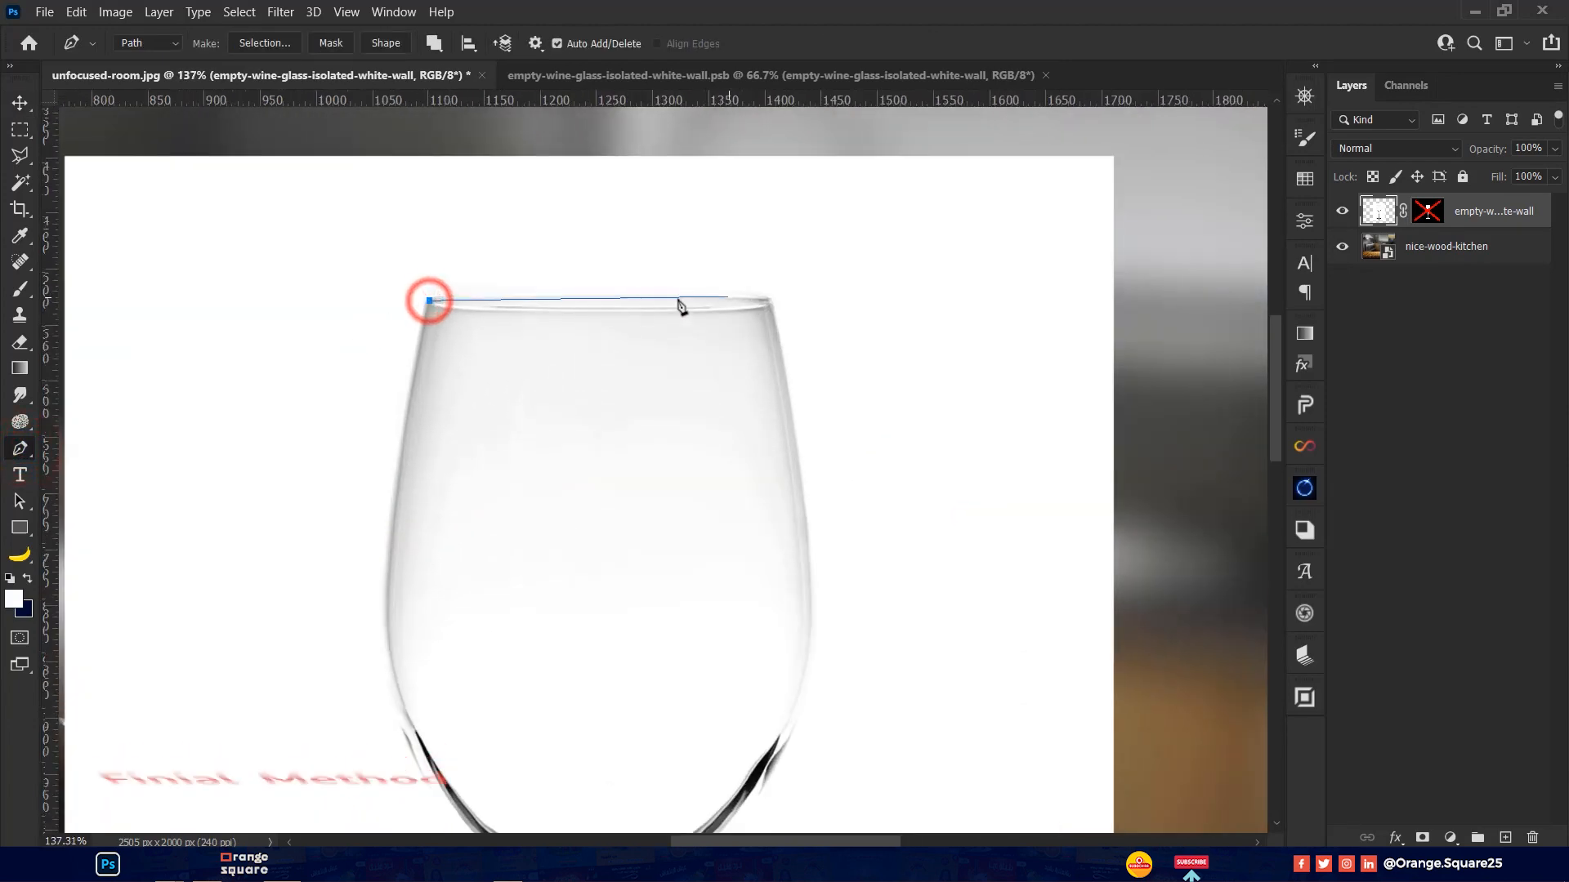
drag(766, 299, 798, 326)
click(808, 553)
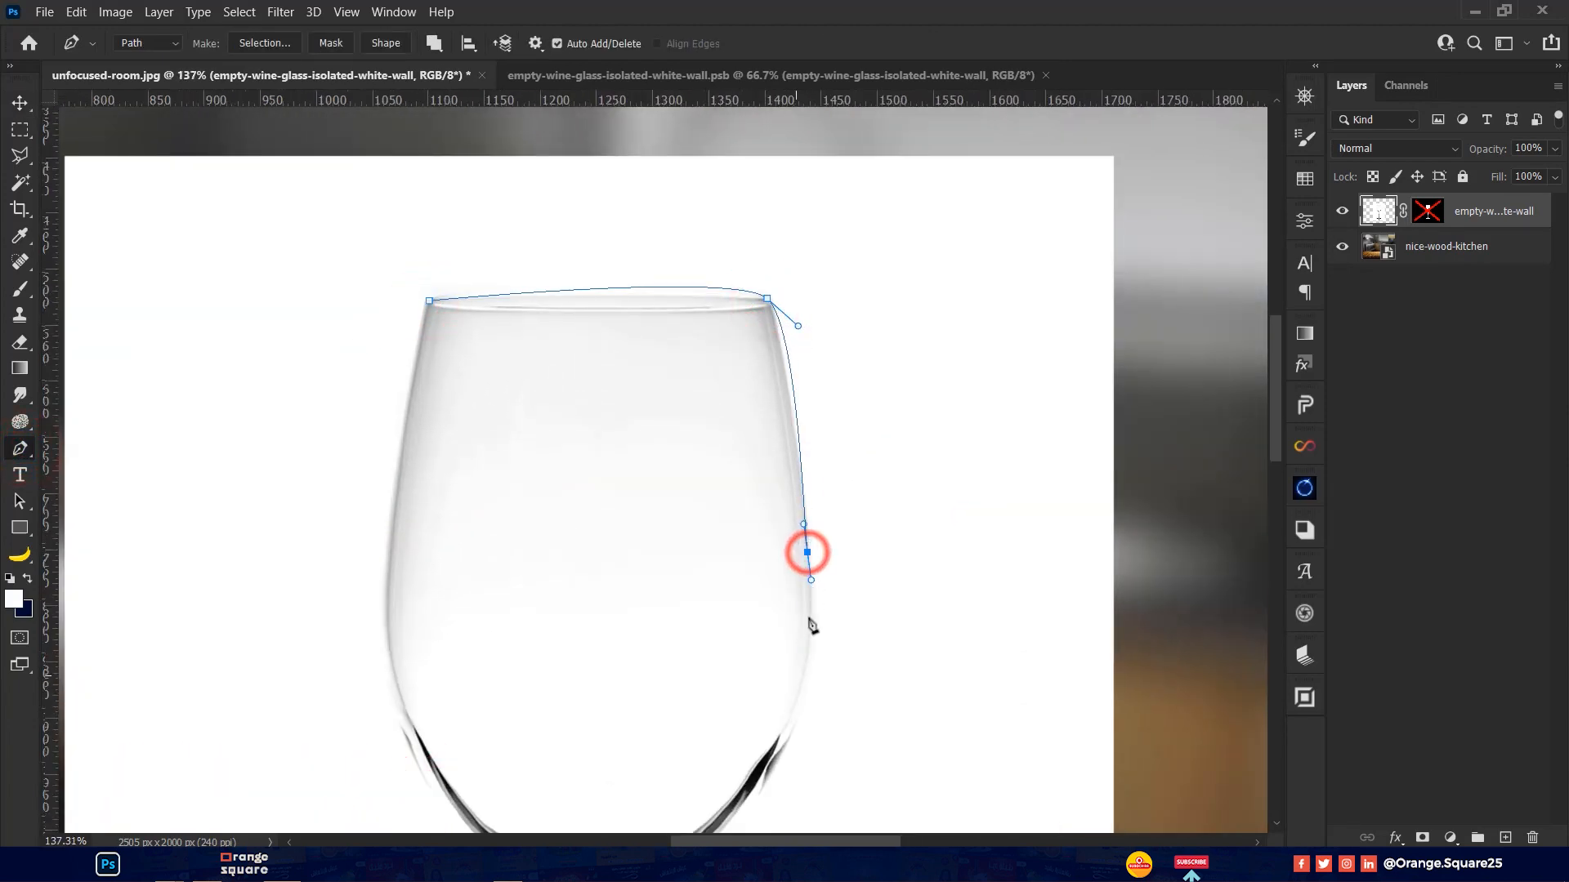
scroll(800, 716, down, 3)
click(729, 701)
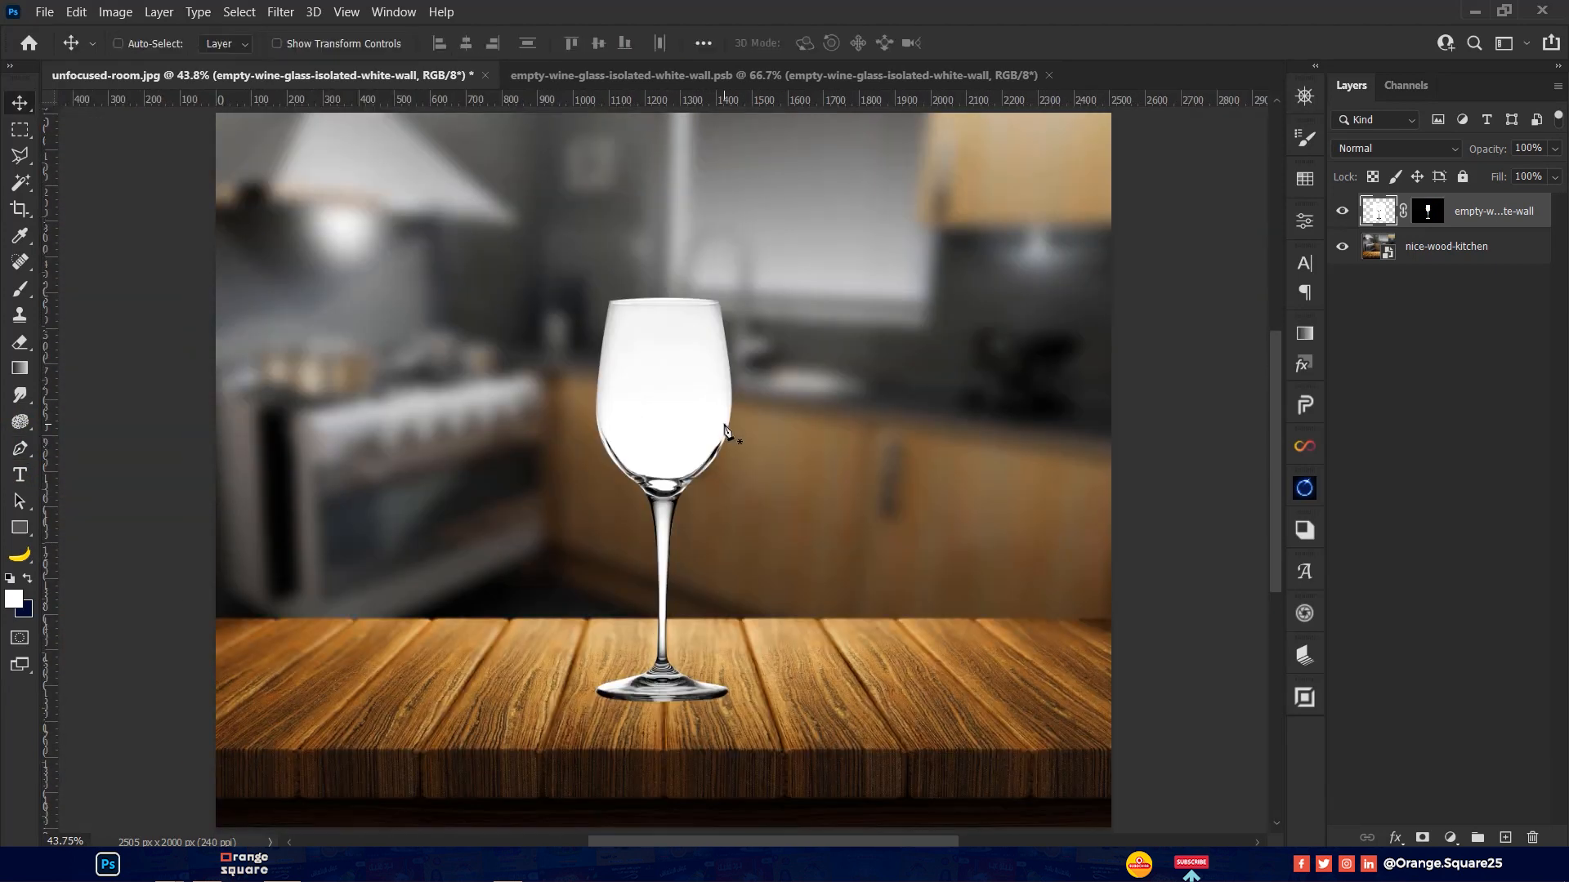
Convert the masked wine glass layer to a smart object and duplicate it twice
right_click(1512, 214)
click(1398, 271)
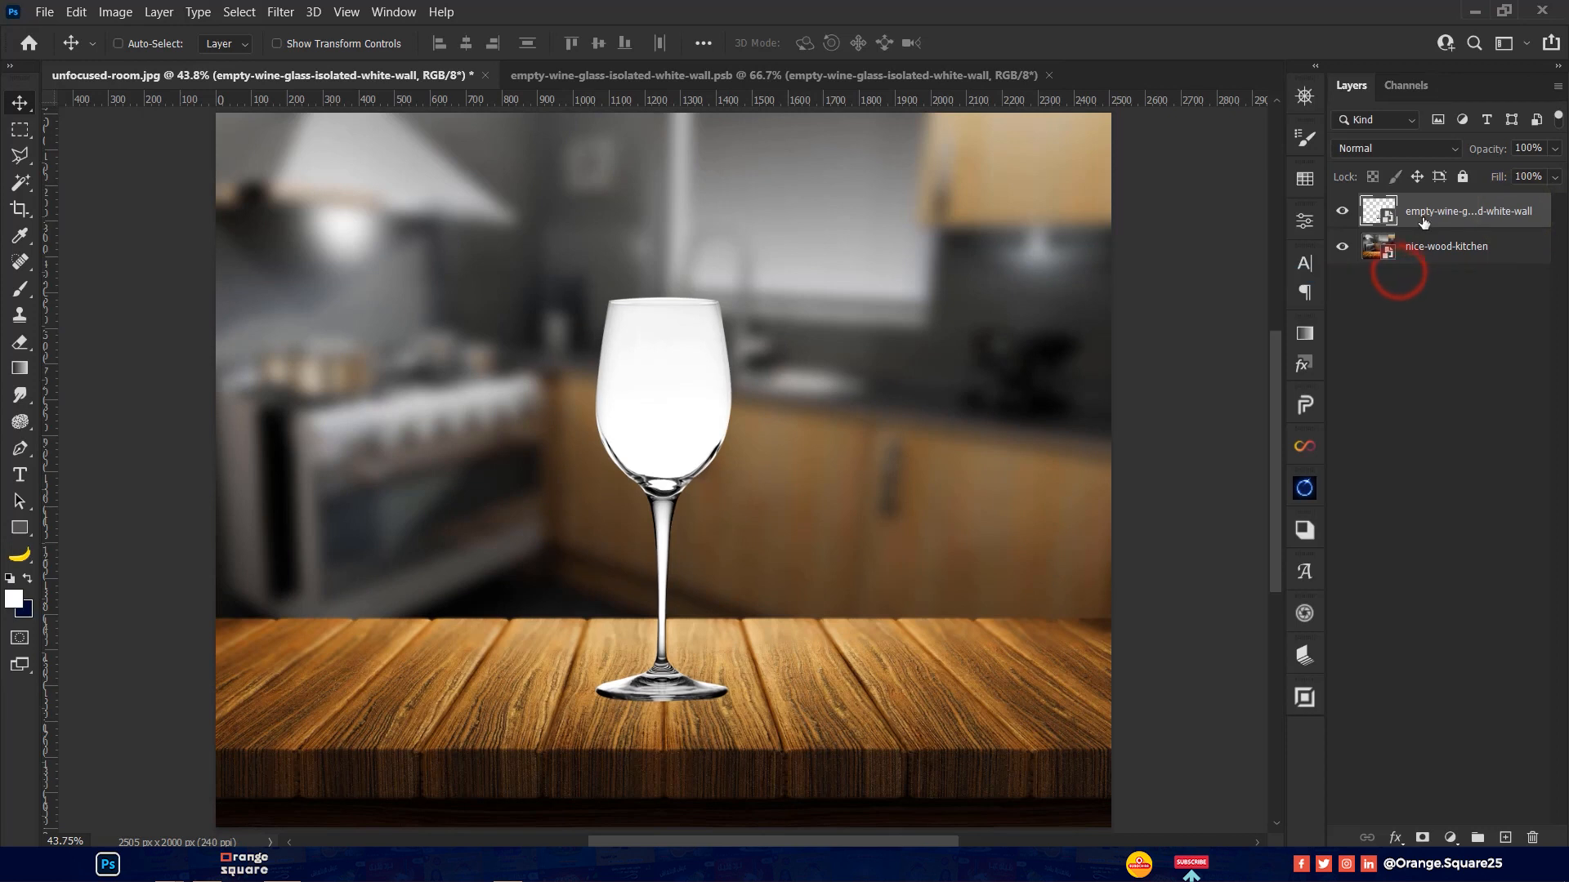
key(ctrl+j)
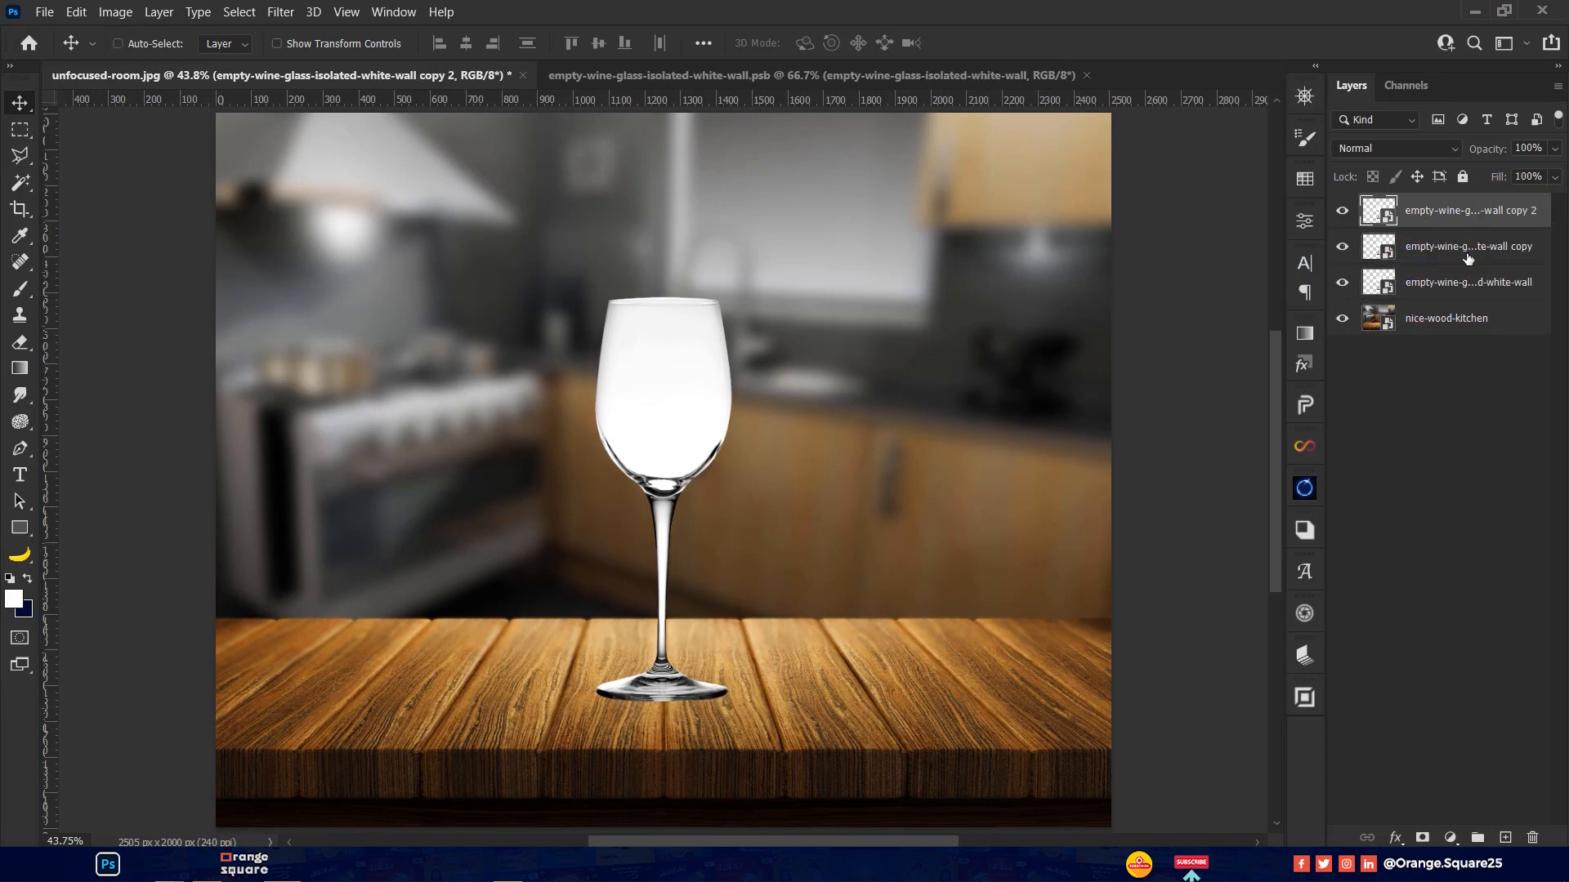
Set the blend mode of the original wine glass layer and its first copy to Multiply
click(1466, 255)
shift+click(1480, 282)
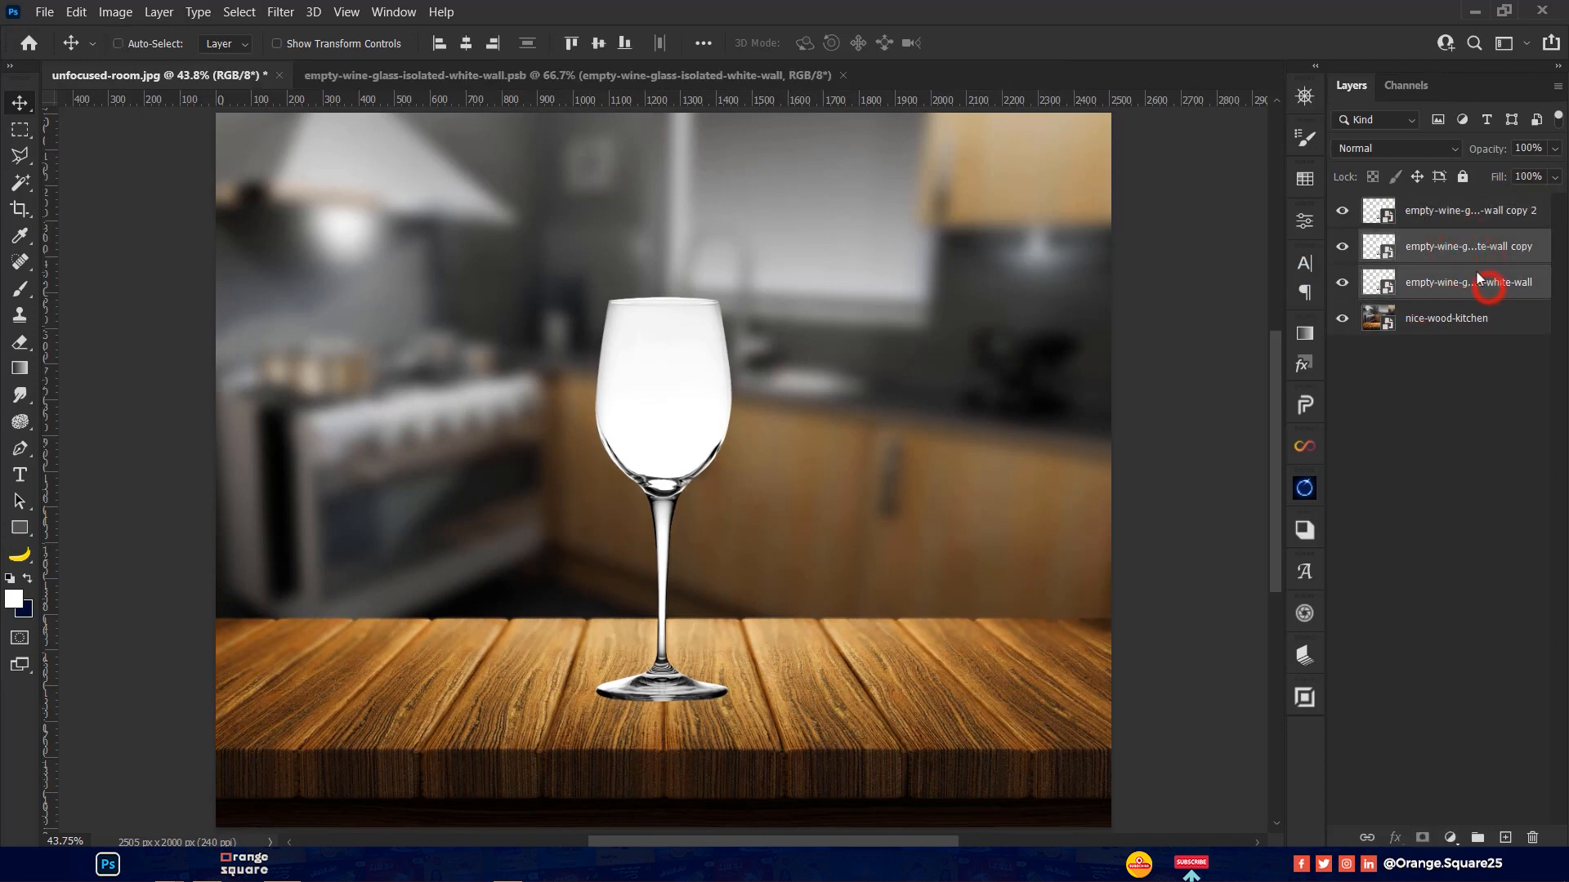
click(1380, 149)
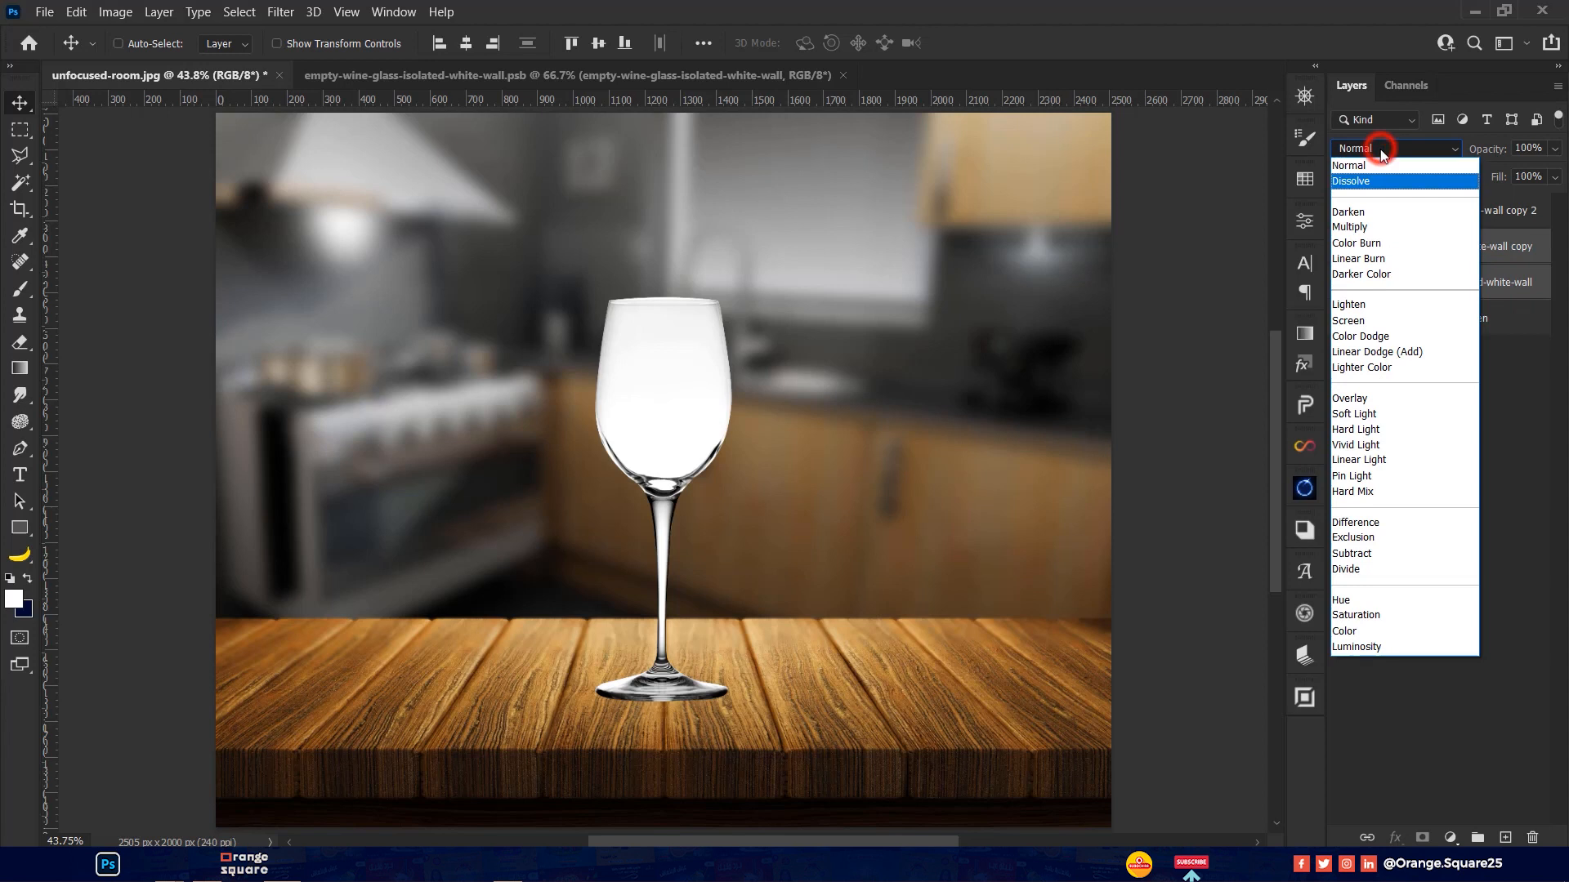
click(1370, 227)
Set the second wine glass copy's blend mode to Screen and lower the first copy's opacity to about 73%
click(1454, 219)
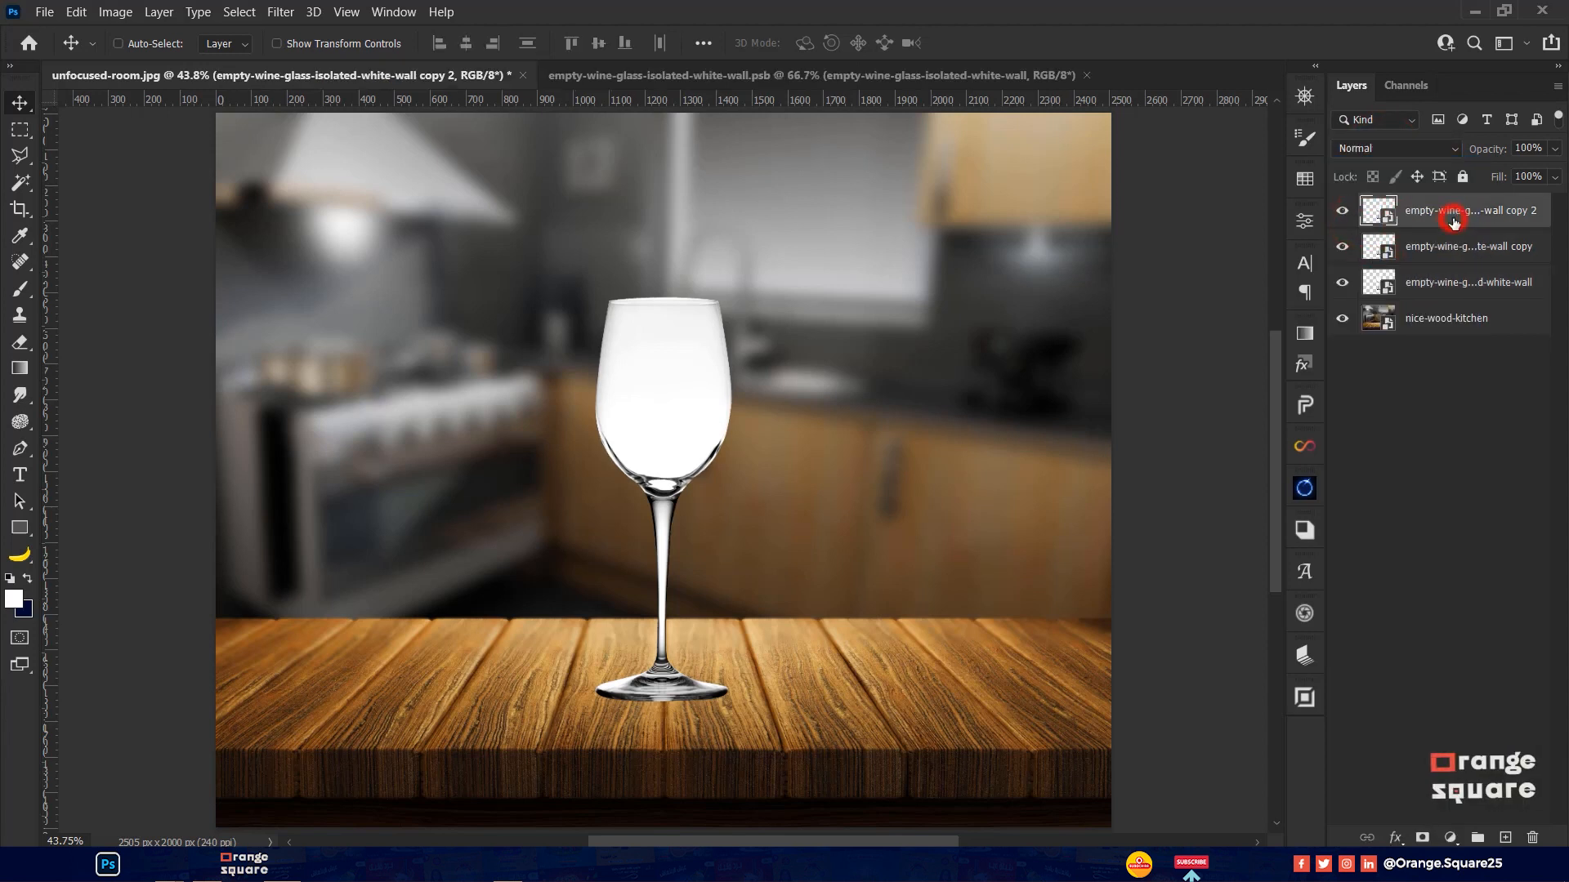
click(1388, 151)
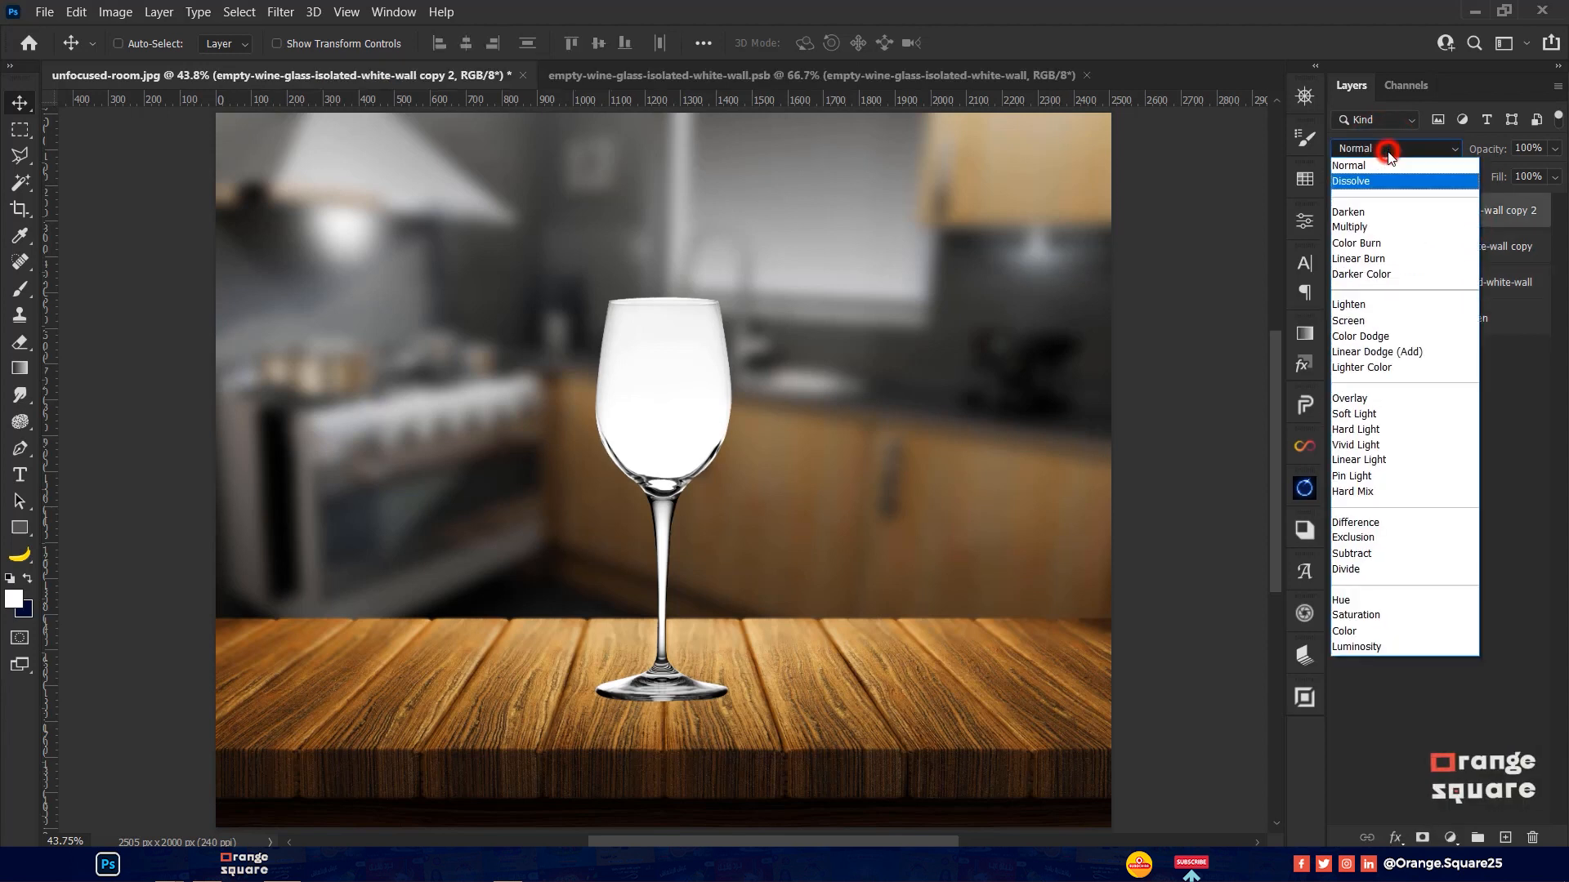
click(1371, 321)
click(1450, 253)
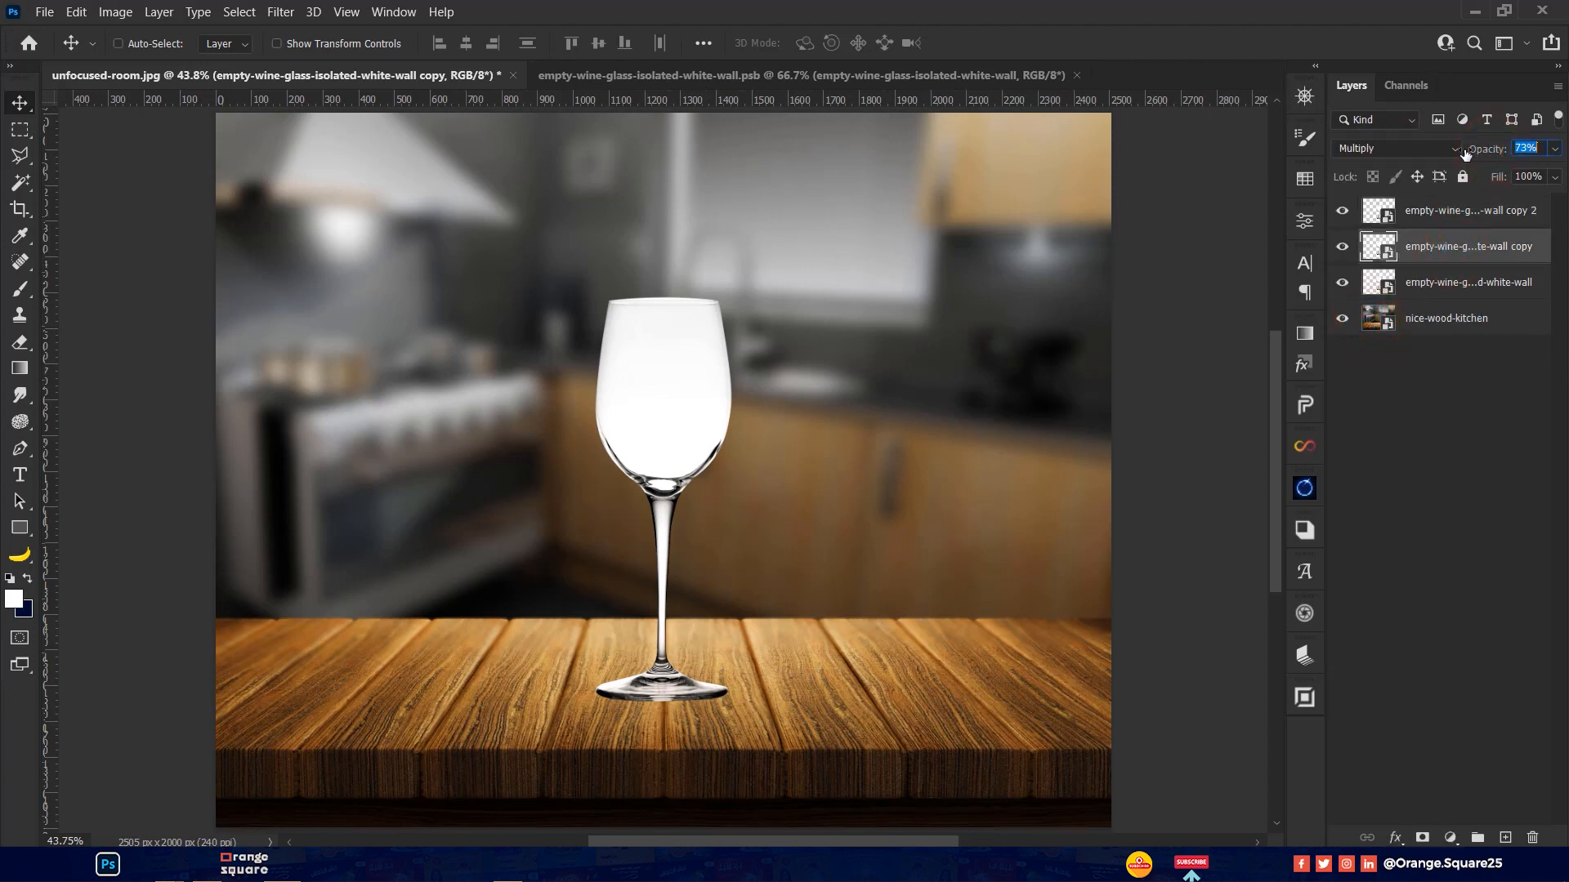
Add a Levels adjustment clipped to the second wine glass copy, with black input 161 and midtones 0.43
click(1427, 214)
click(1450, 837)
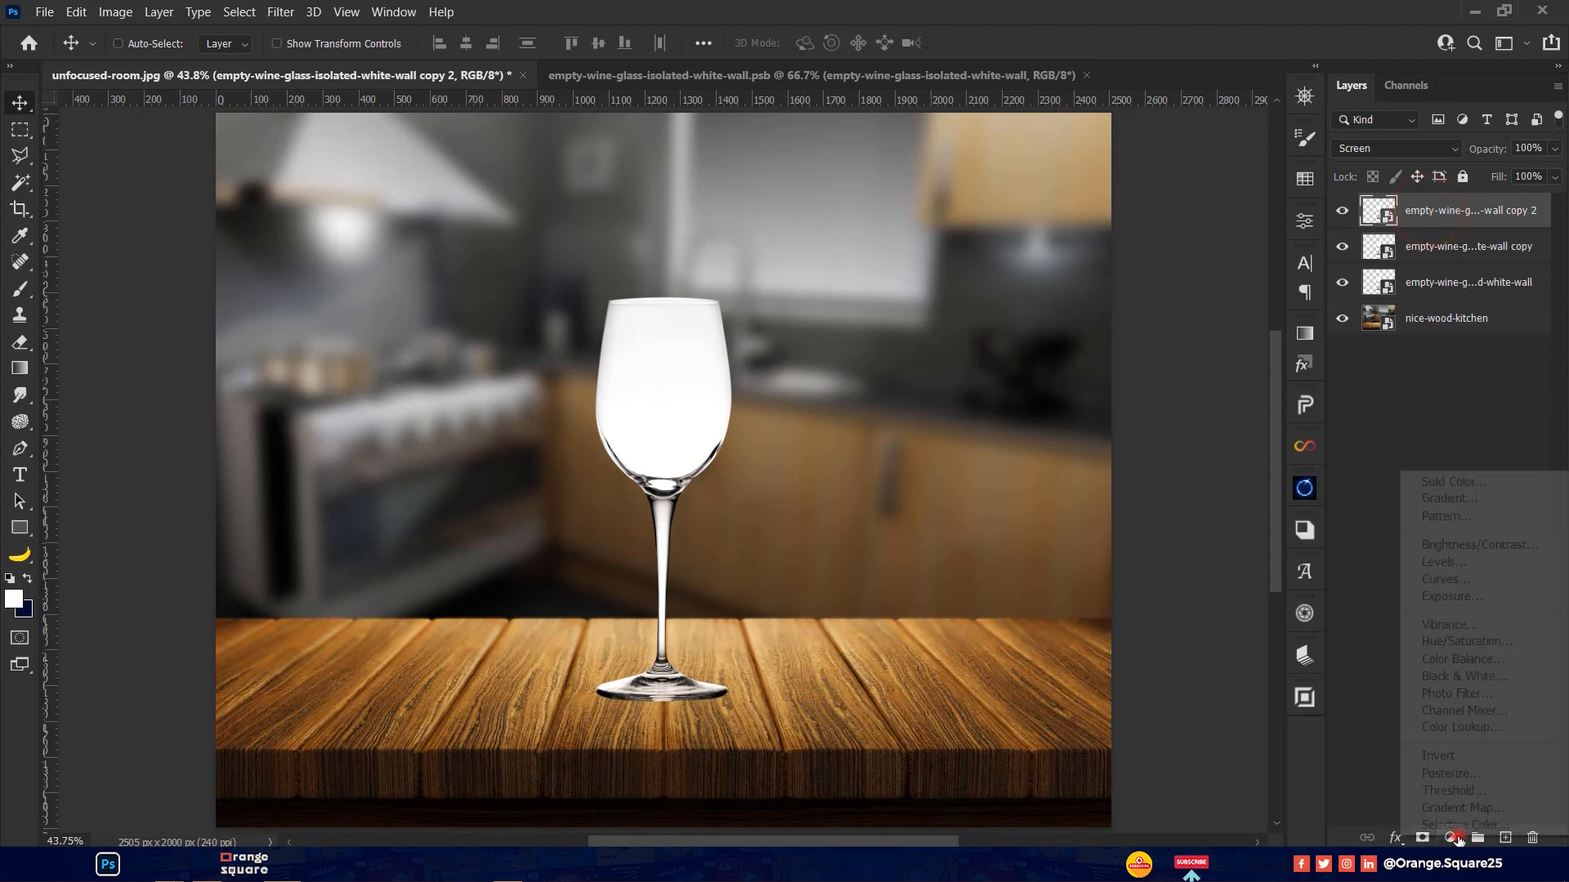
click(1445, 563)
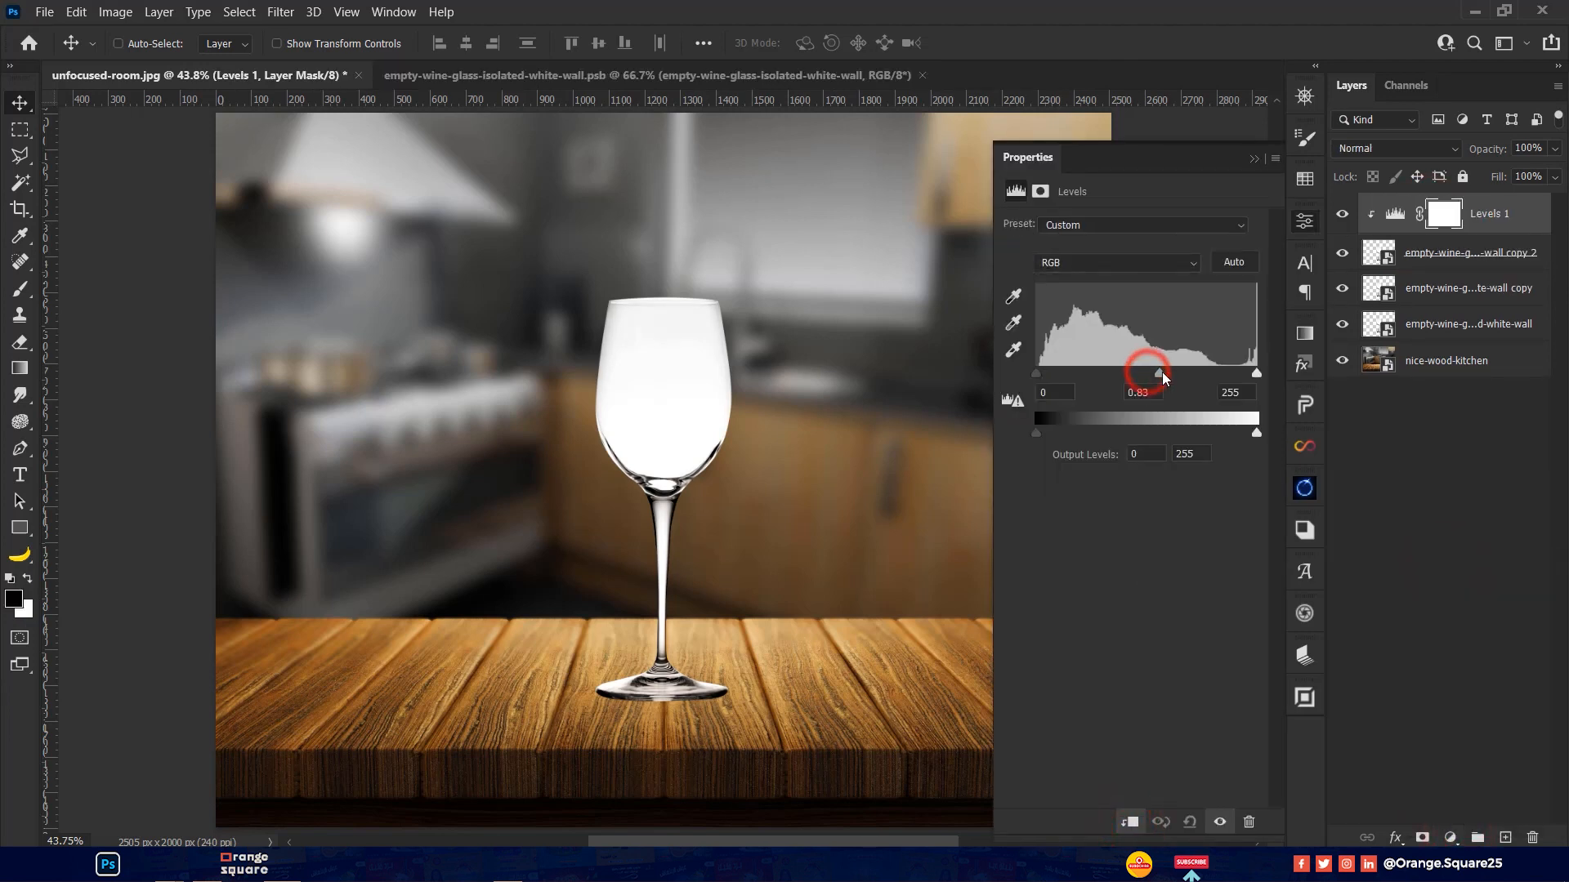
drag(1163, 376, 1215, 376)
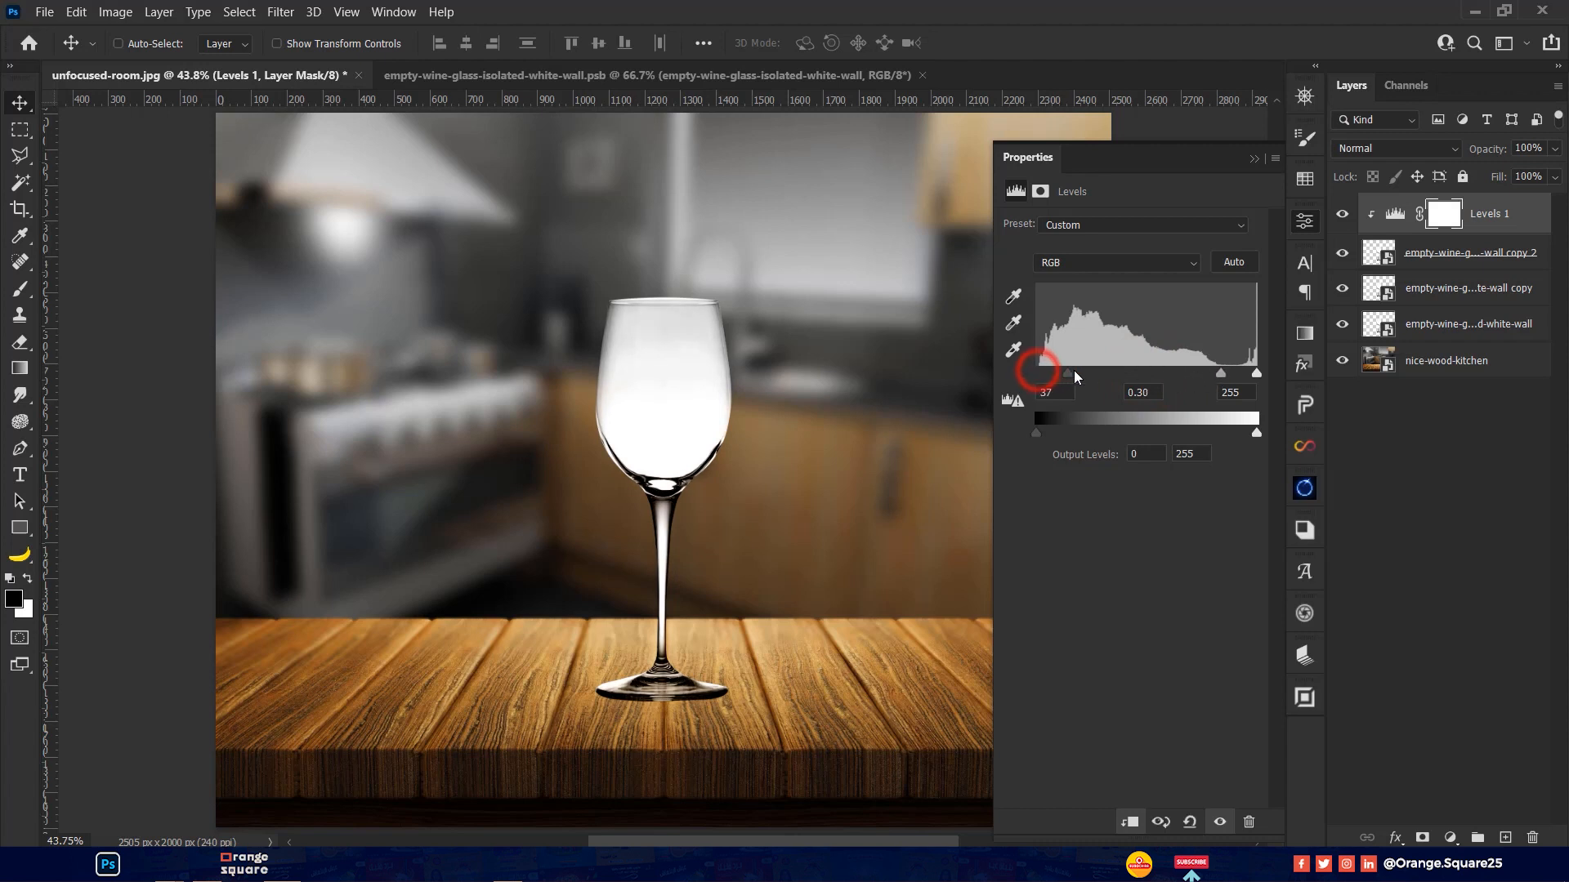
drag(1076, 377, 1235, 378)
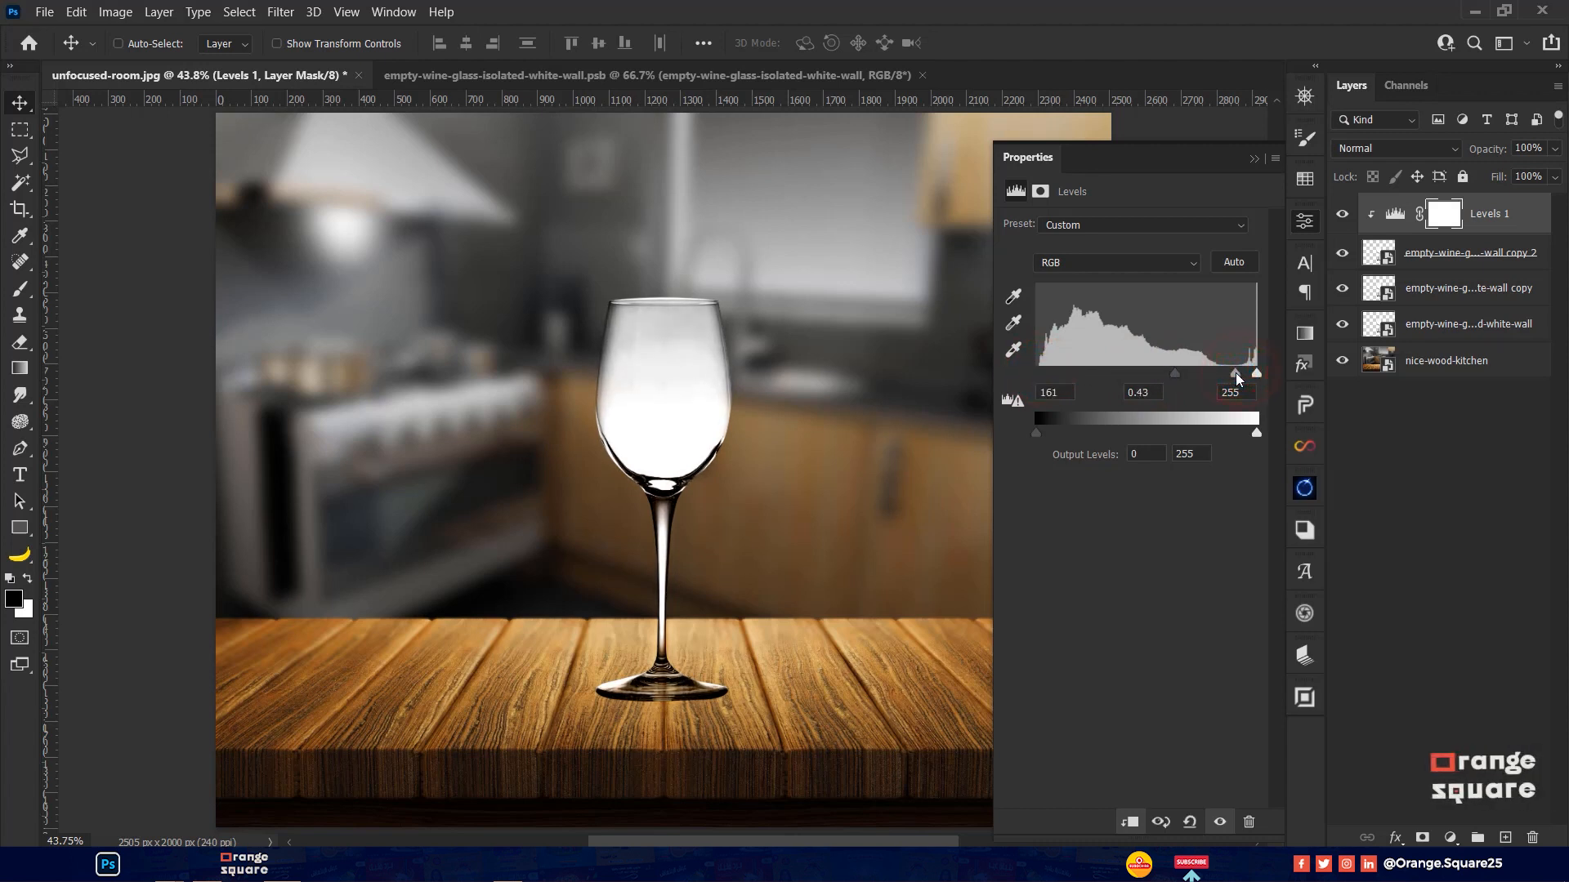
click(1301, 232)
Add a layer mask to the Screen-mode wine glass copy and invert it to black
click(1423, 260)
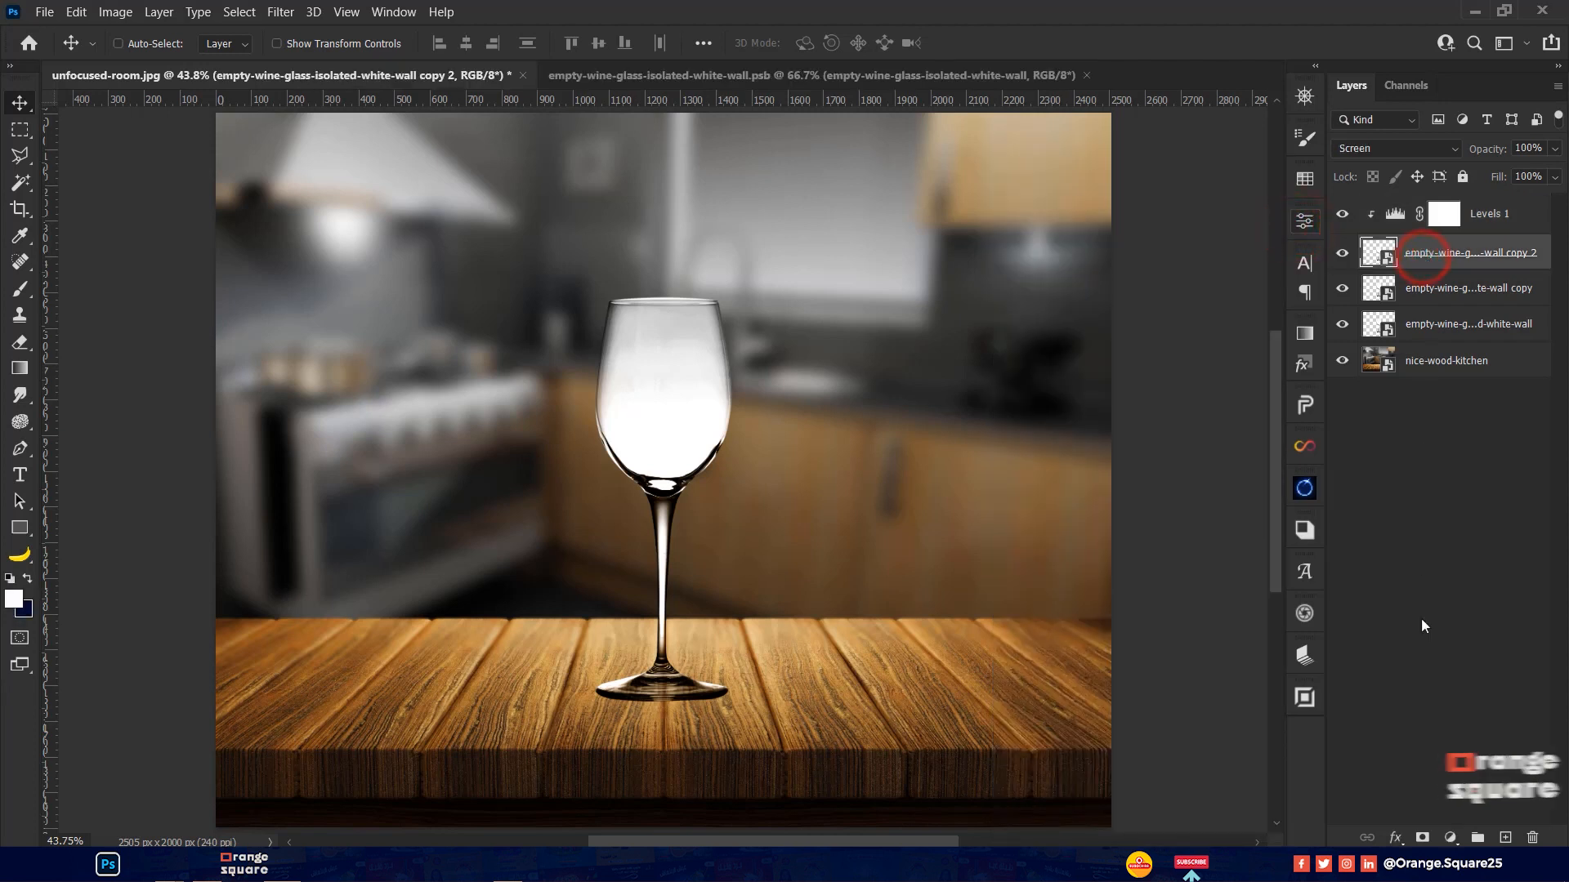
click(1422, 838)
key(ctrl+i)
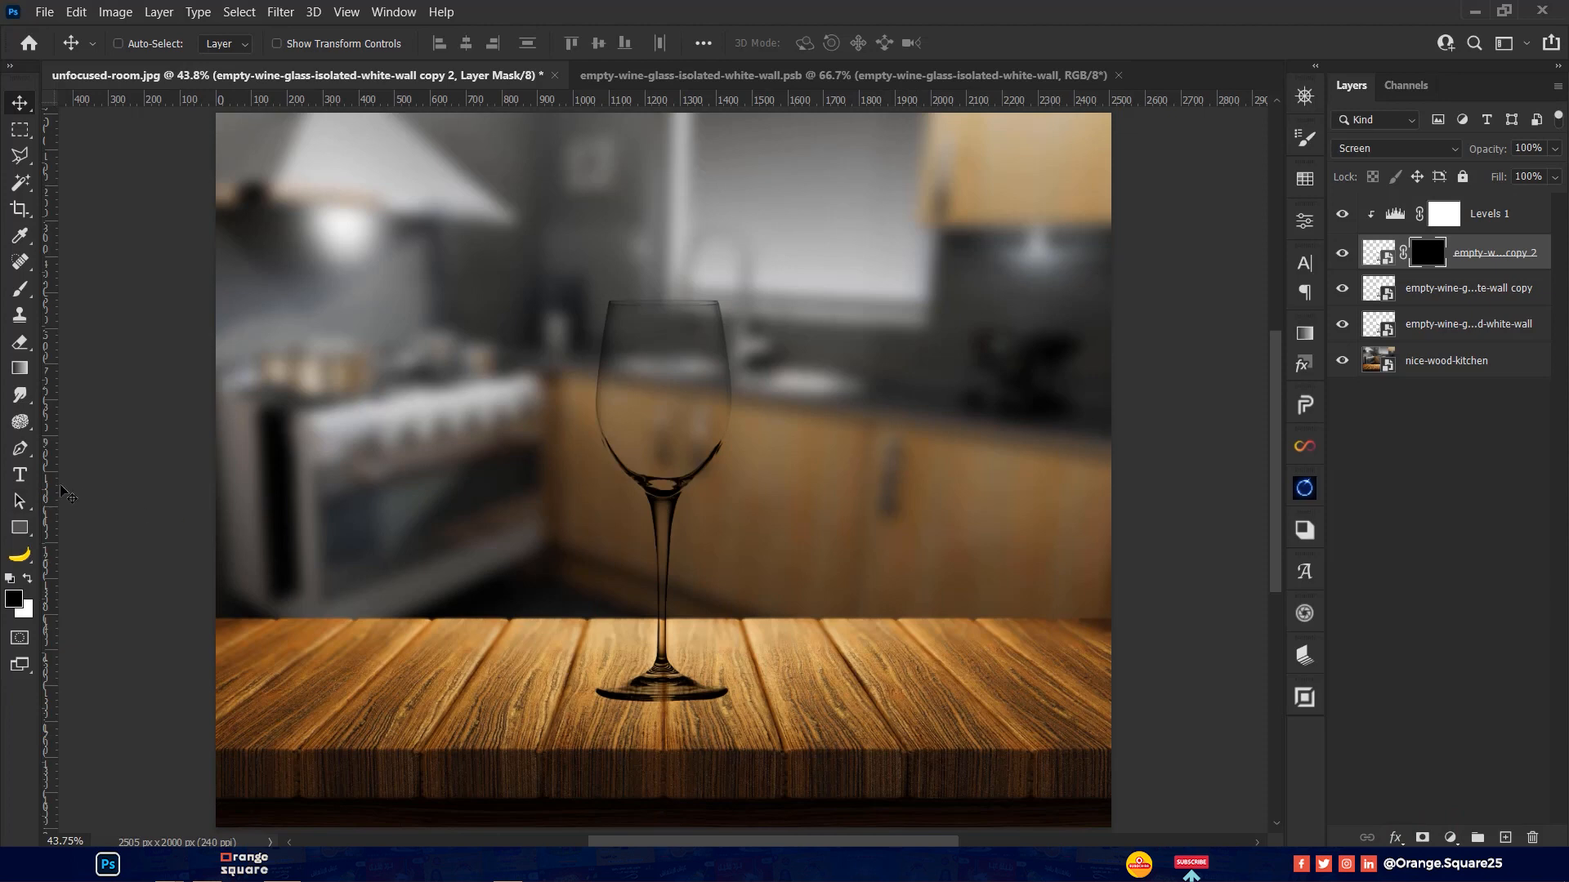
Paint white on the mask with a soft brush to reveal highlights along the right side of the glass bowl
key(b)
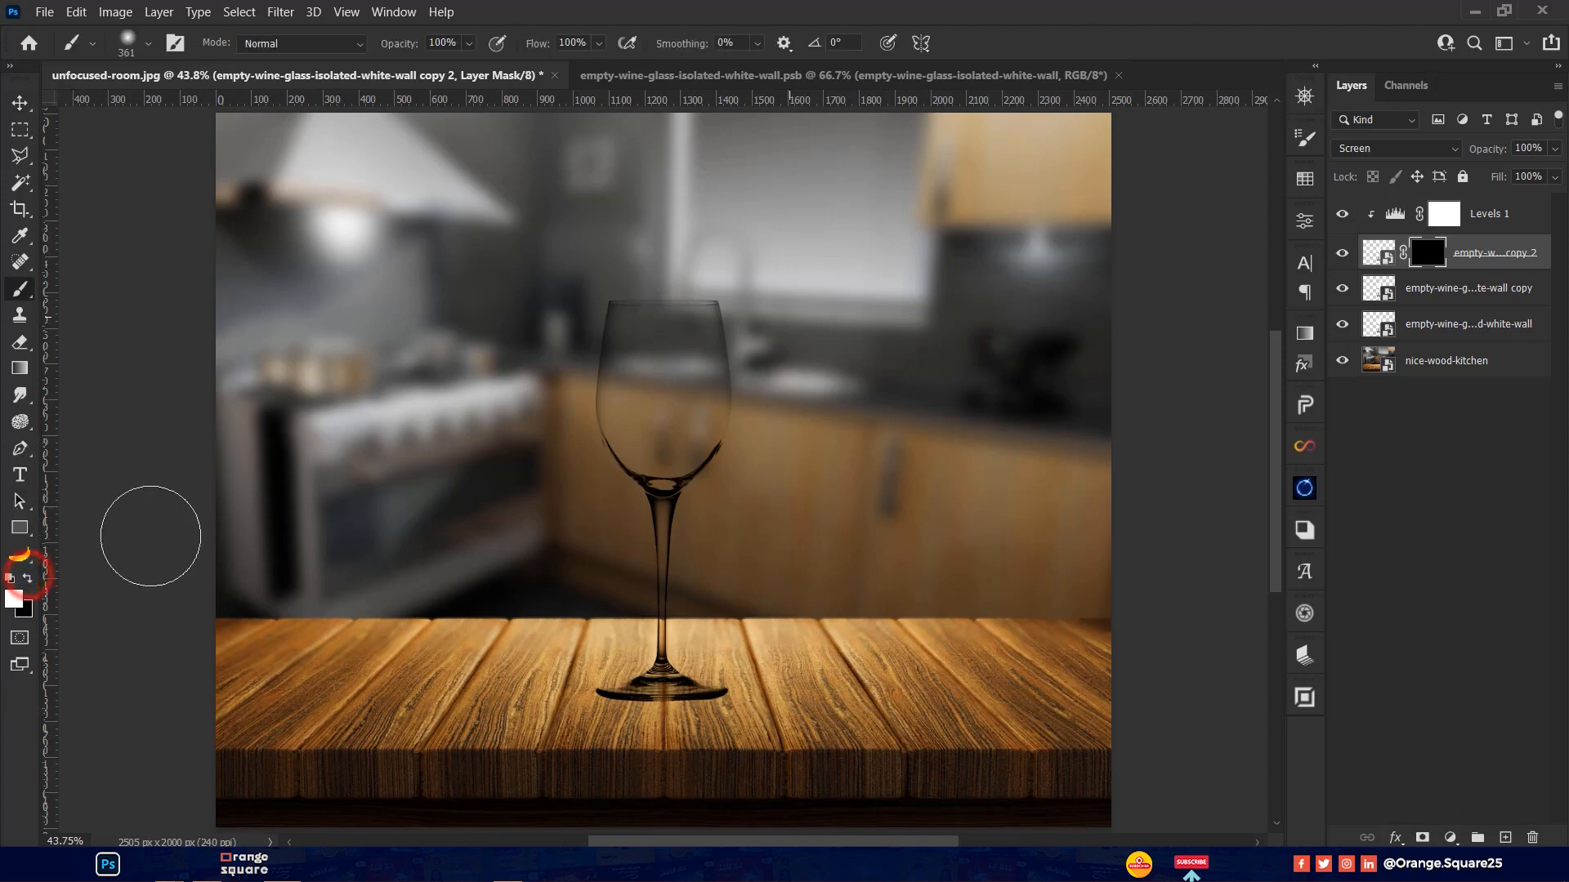
scroll(776, 328, up, 9)
drag(722, 352, 645, 364)
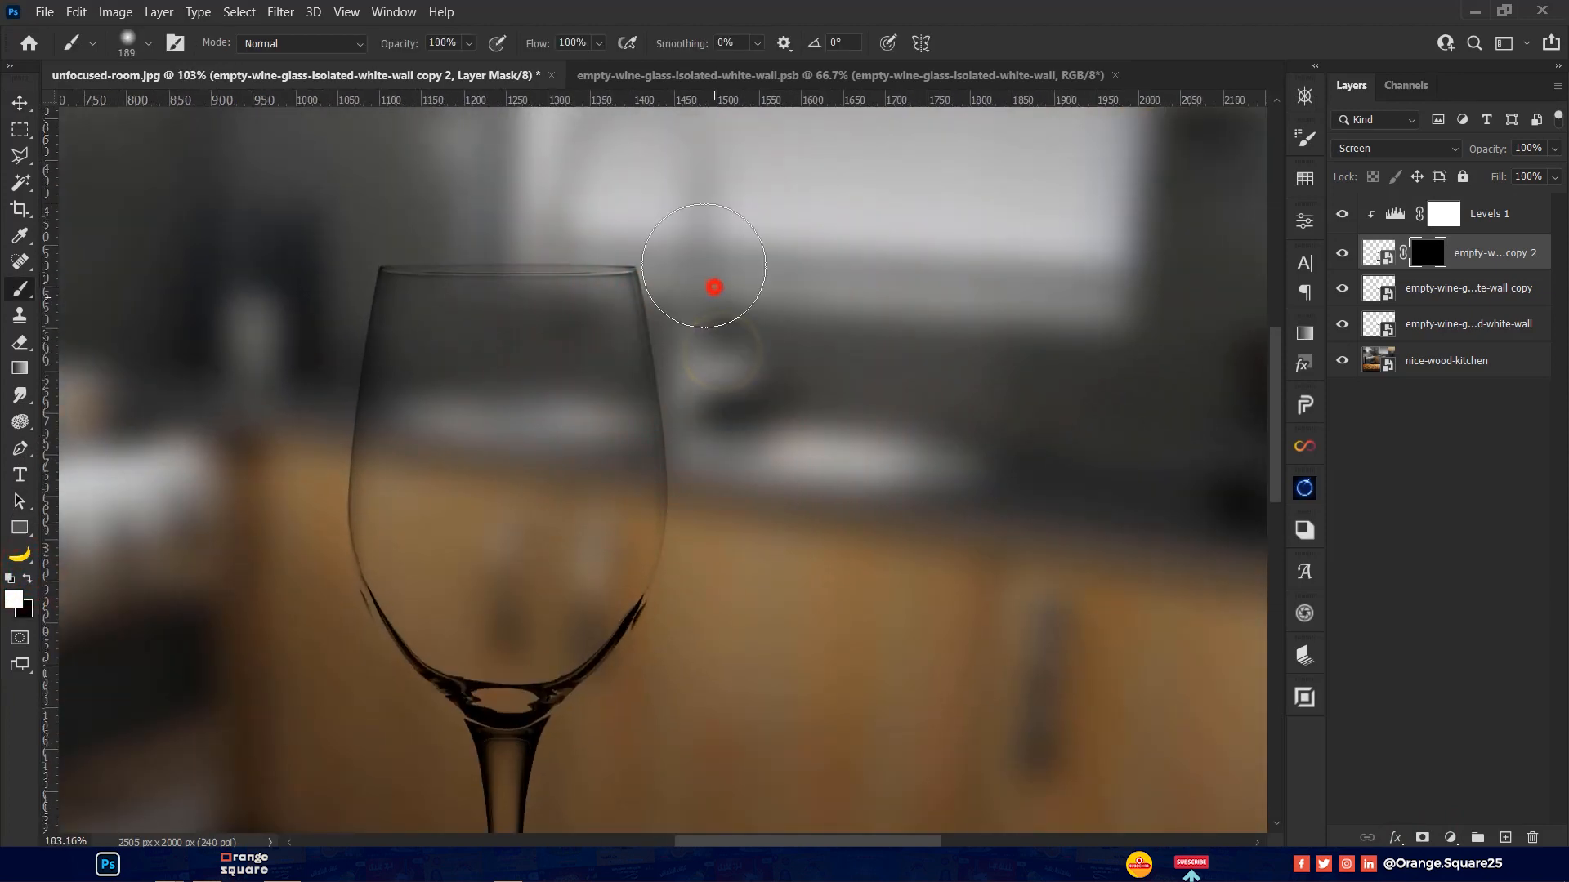
drag(715, 287, 709, 470)
drag(701, 428, 667, 429)
mouse_move(666, 283)
mouse_down()
mouse_move(679, 581)
mouse_move(629, 717)
mouse_move(591, 724)
mouse_up()
mouse_move(518, 781)
mouse_down()
mouse_move(581, 559)
mouse_move(438, 473)
mouse_move(434, 449)
mouse_up()
Enlarge the soft brush to 248 px and reveal highlights on the bowl's bottom, the stem and the base
drag(547, 497, 606, 520)
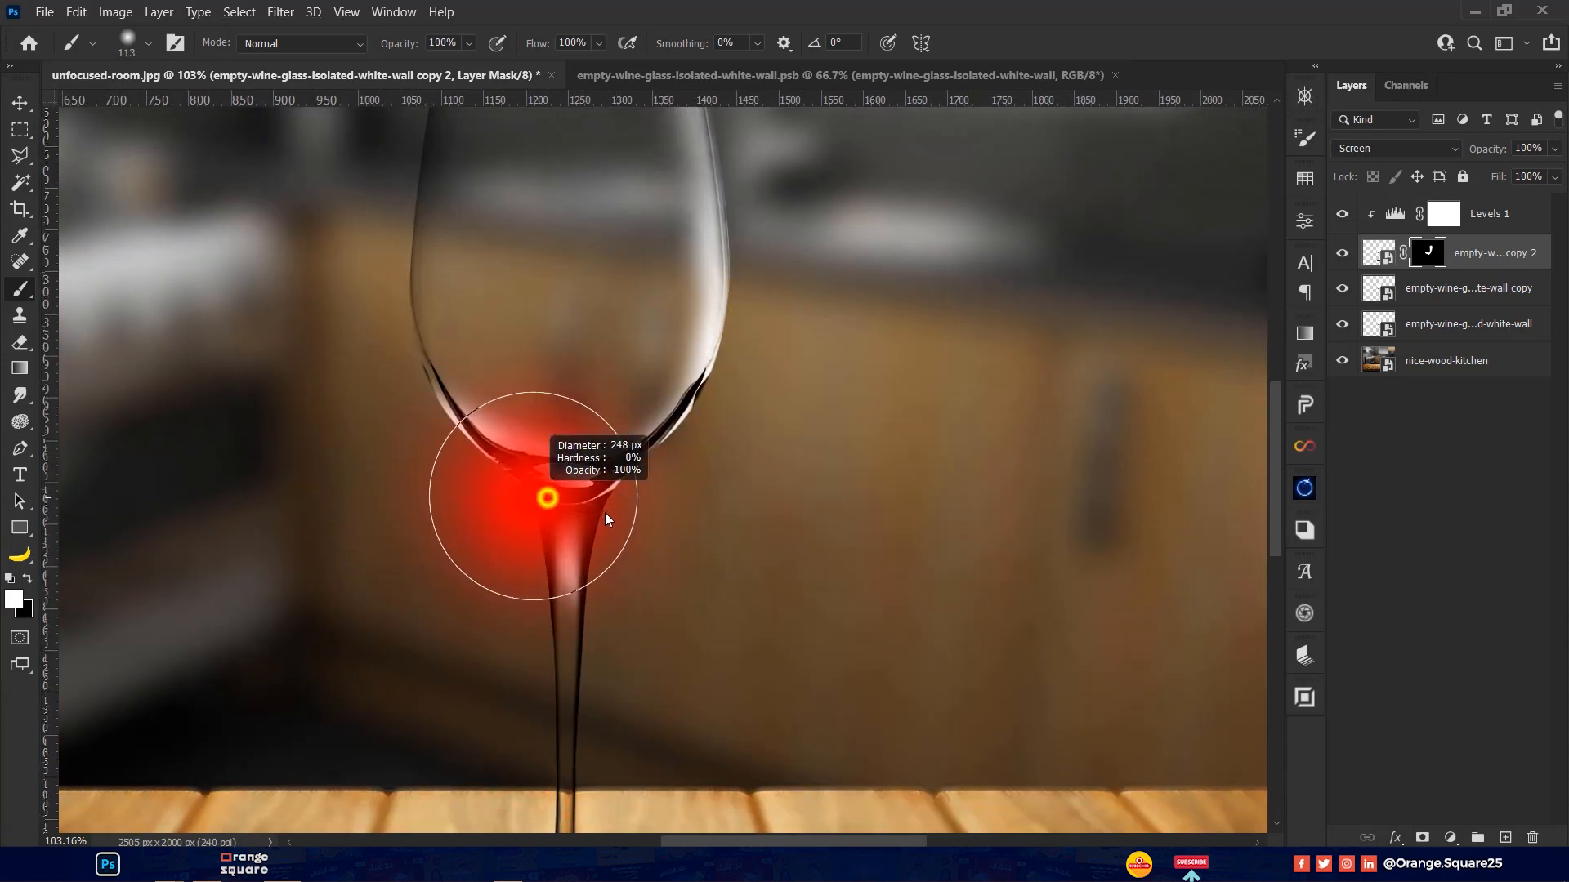
mouse_move(589, 654)
mouse_down()
mouse_move(578, 754)
mouse_move(558, 542)
mouse_move(559, 705)
mouse_up()
scroll(576, 746, down, 4)
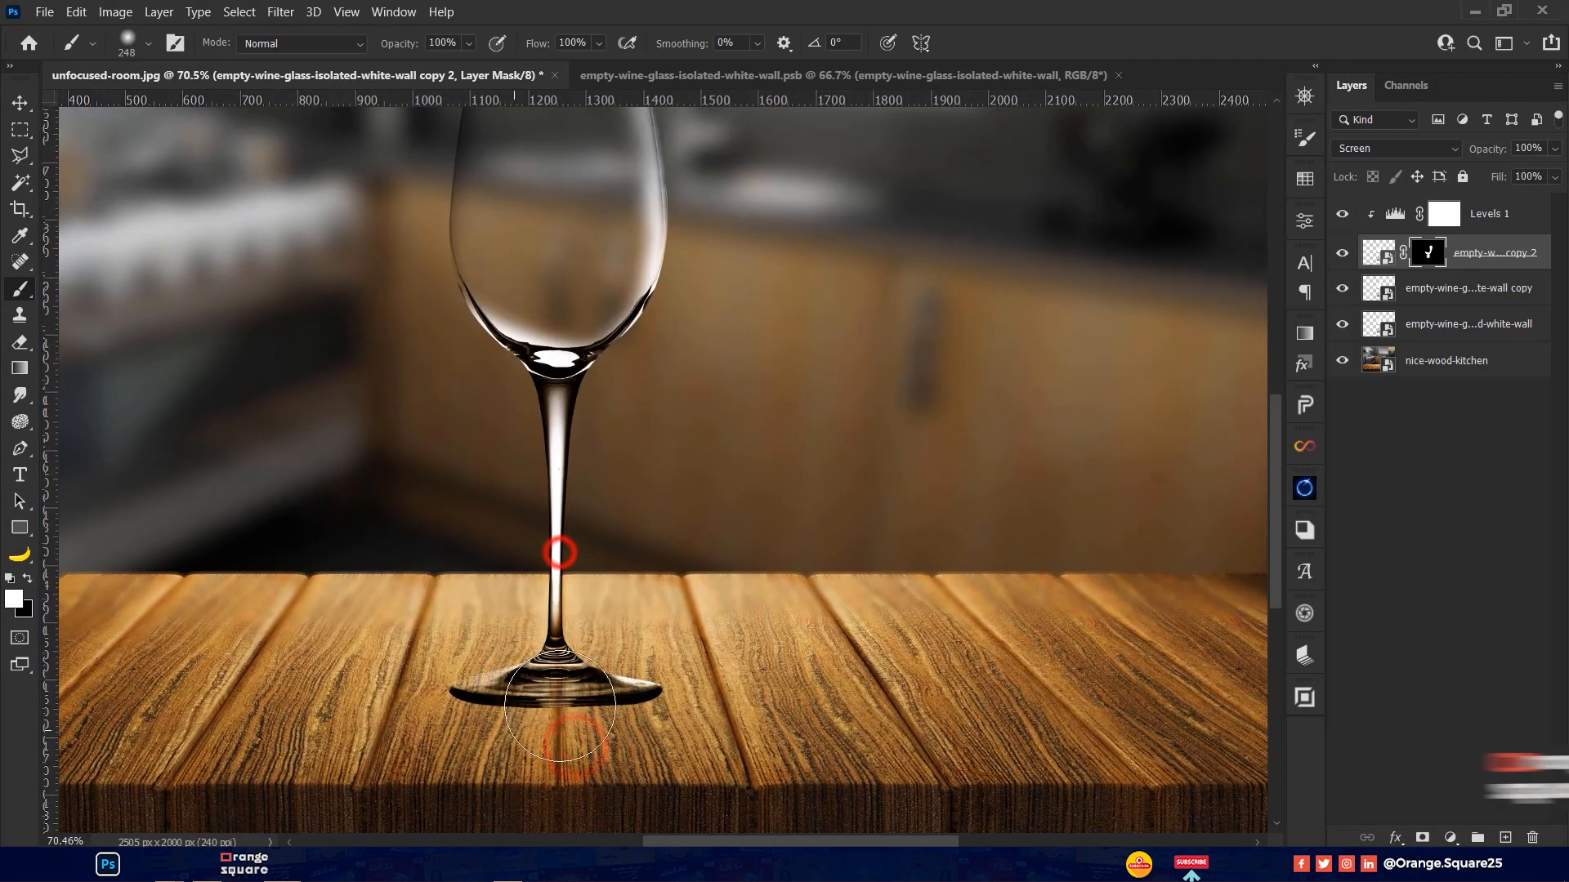
mouse_move(470, 388)
mouse_down()
mouse_move(585, 455)
mouse_move(646, 389)
mouse_up()
drag(700, 635, 598, 690)
drag(616, 525, 716, 732)
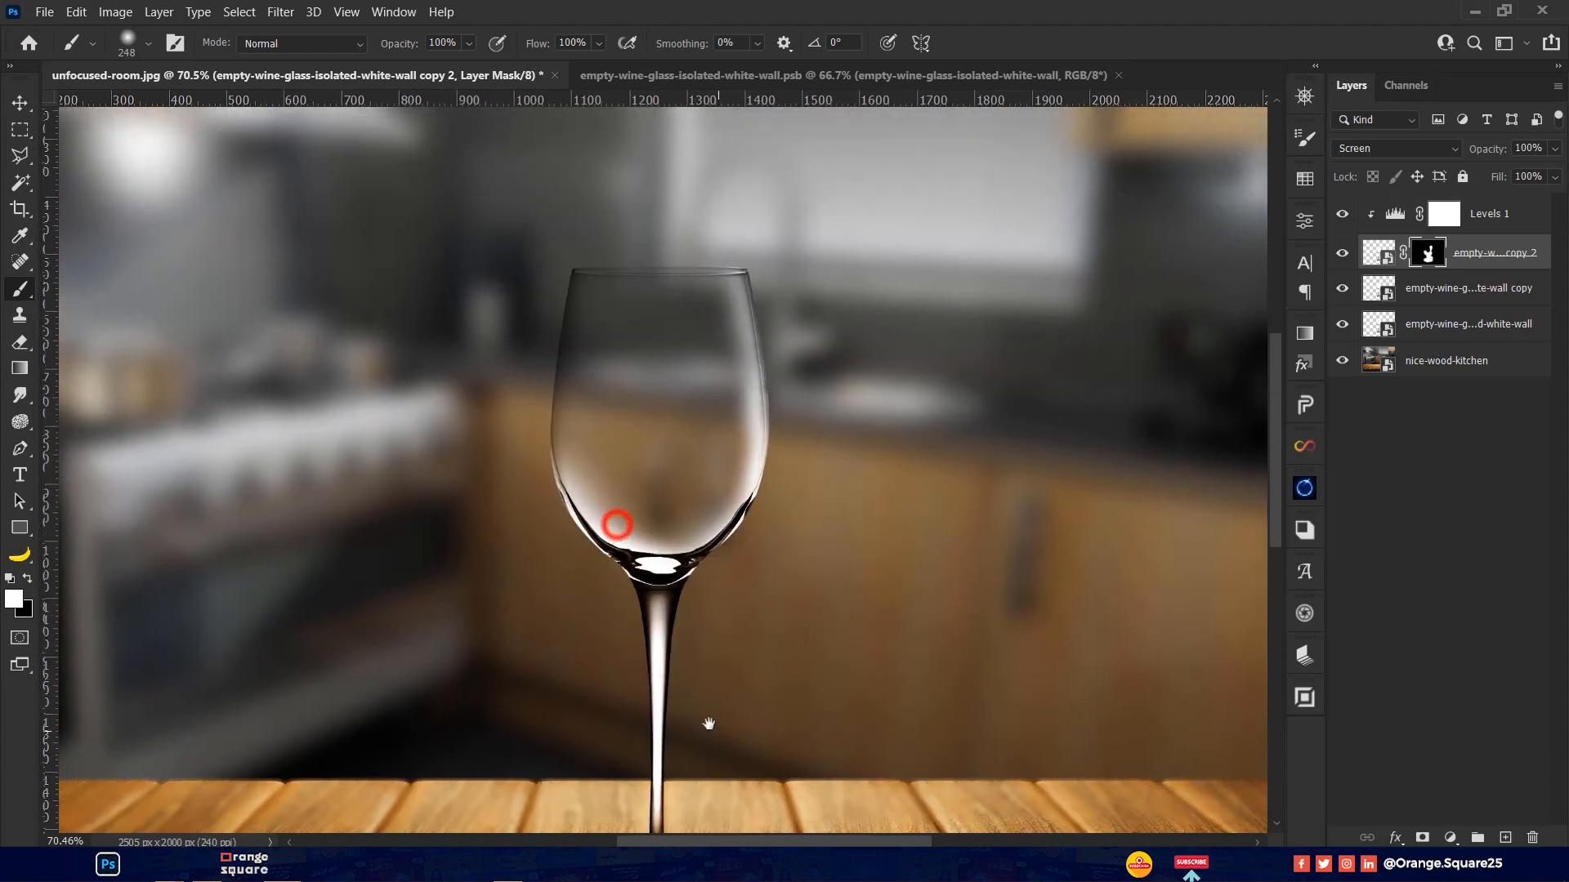
Paint white on the mask along the bowl's left side and around the rim to complete the glass reflections
mouse_move(592, 635)
mouse_down()
mouse_move(513, 400)
mouse_move(513, 289)
mouse_move(487, 417)
mouse_up()
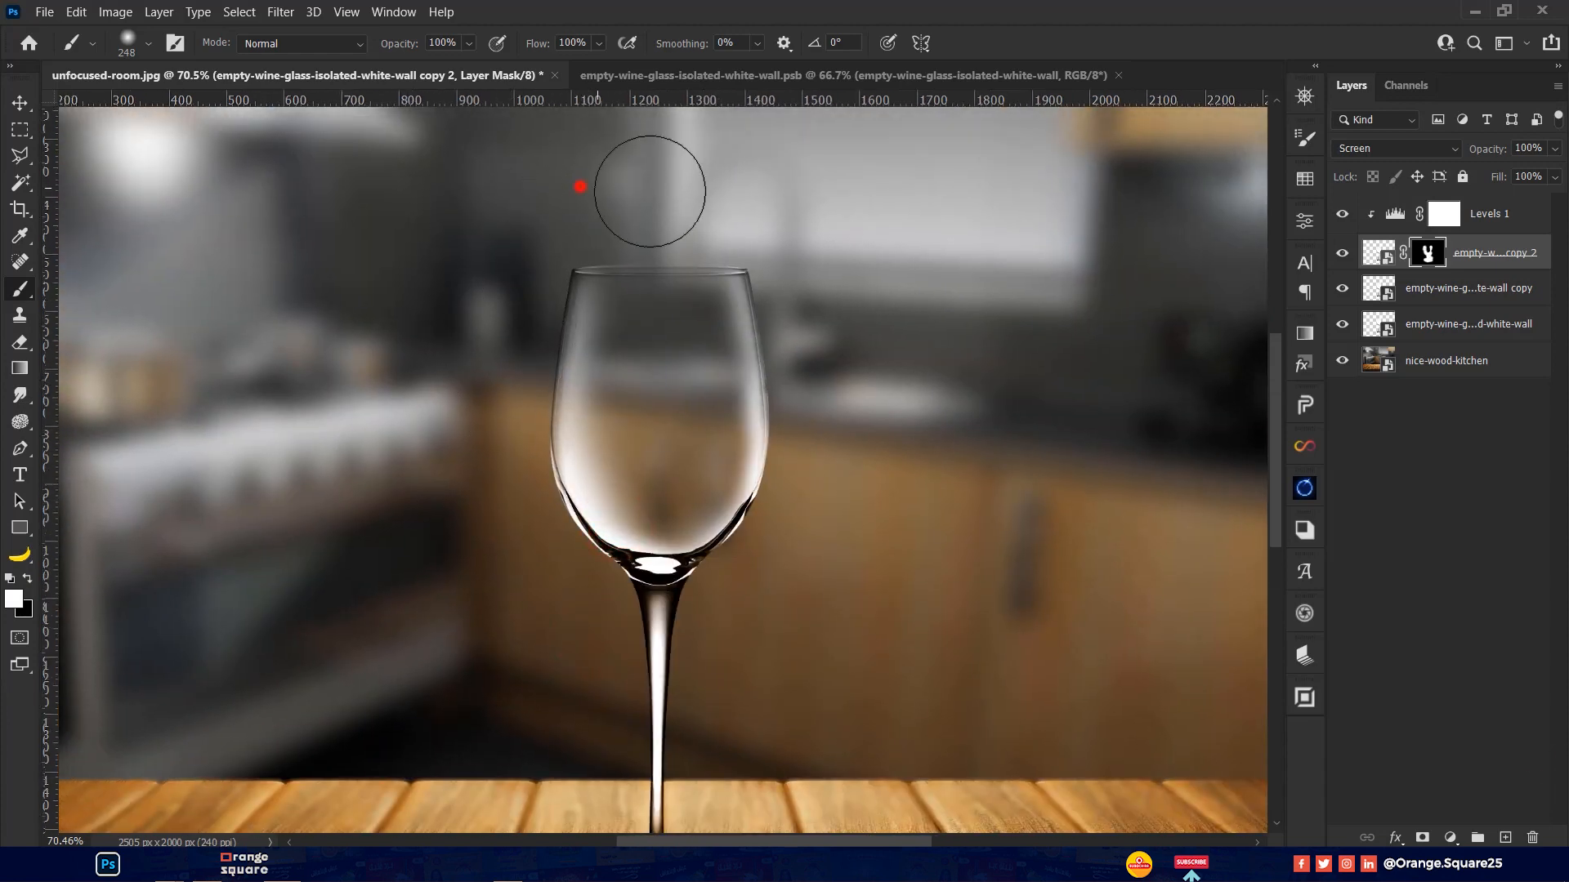
scroll(642, 198, up, 4)
drag(651, 191, 546, 231)
drag(554, 286, 558, 284)
mouse_move(558, 284)
mouse_down()
mouse_move(597, 274)
mouse_move(560, 277)
mouse_move(585, 293)
mouse_move(481, 291)
mouse_move(423, 683)
mouse_up()
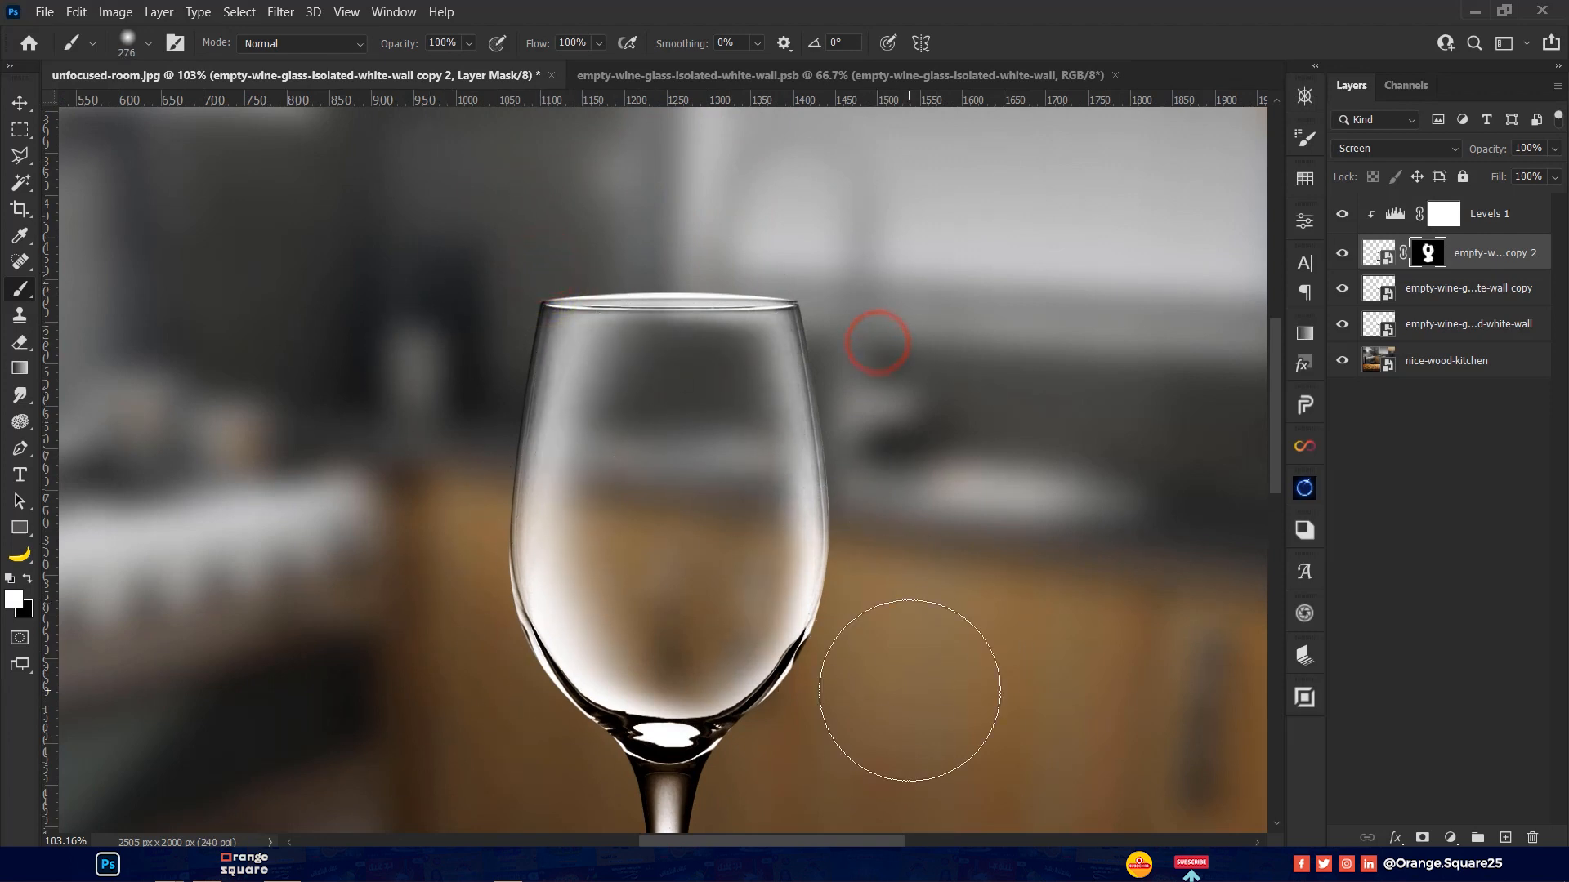
key(ctrl+0)
key(v)
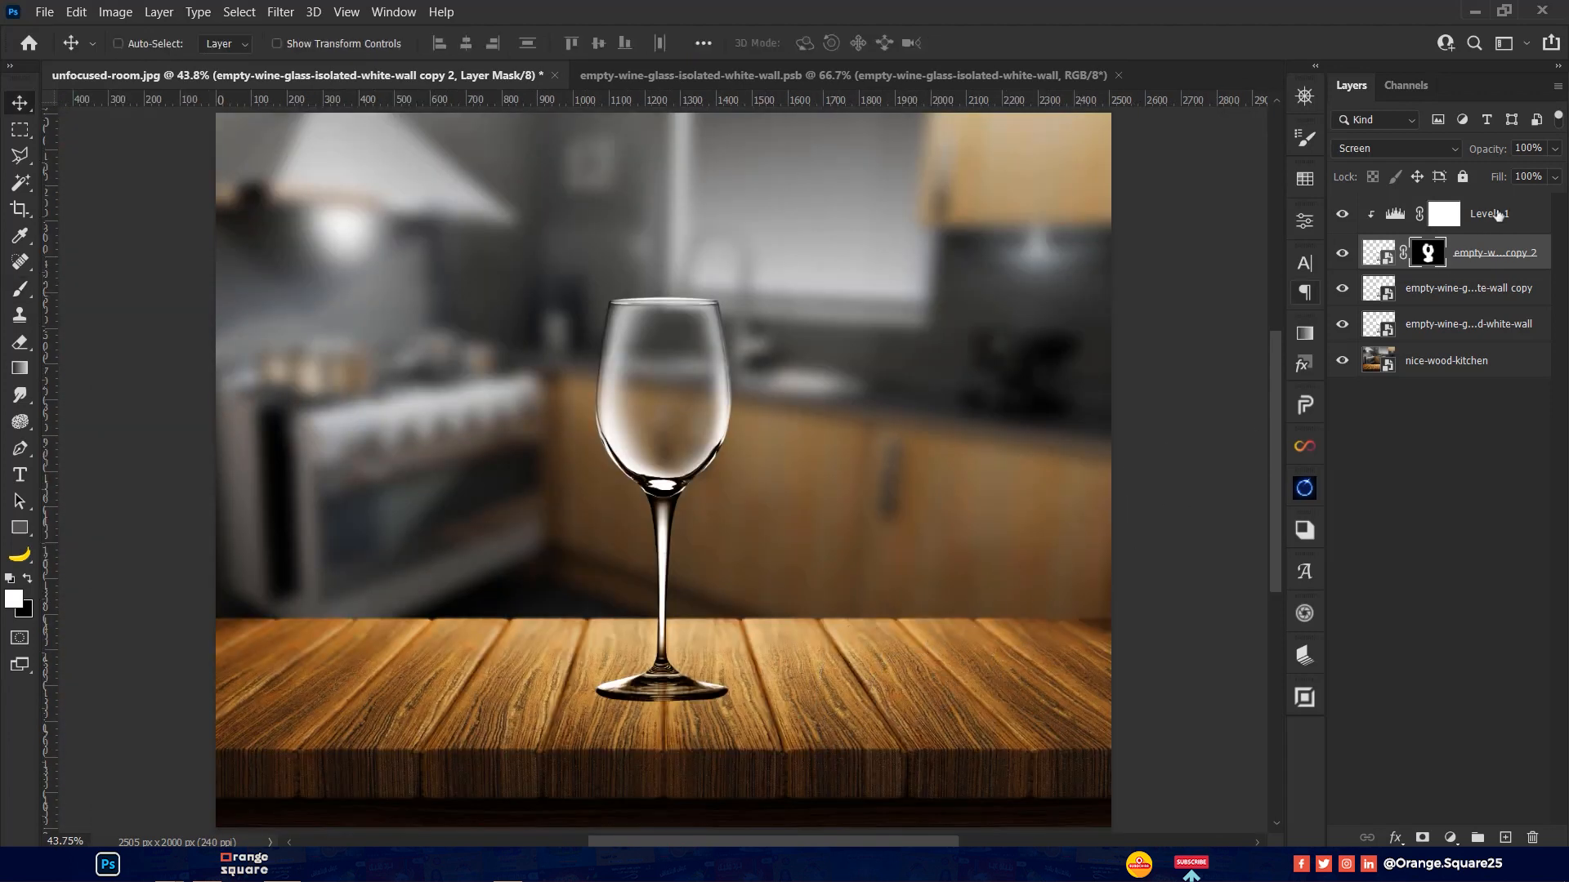
Create a new layer above the Levels adjustment and paint one soft white spot in the middle of the bowl
click(1499, 215)
click(1505, 839)
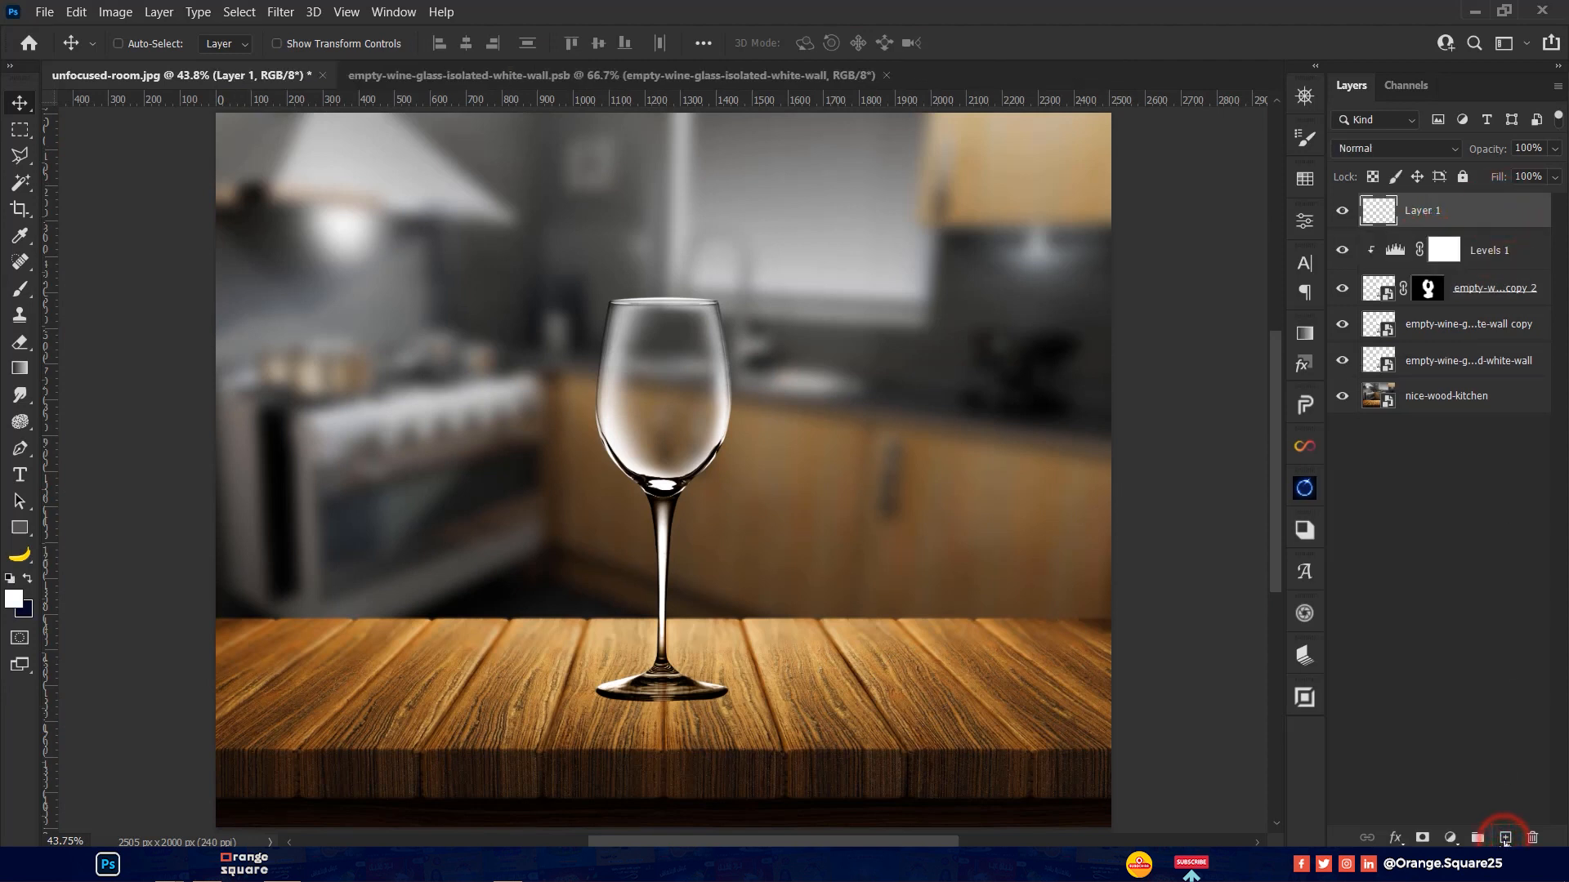
key(b)
click(667, 382)
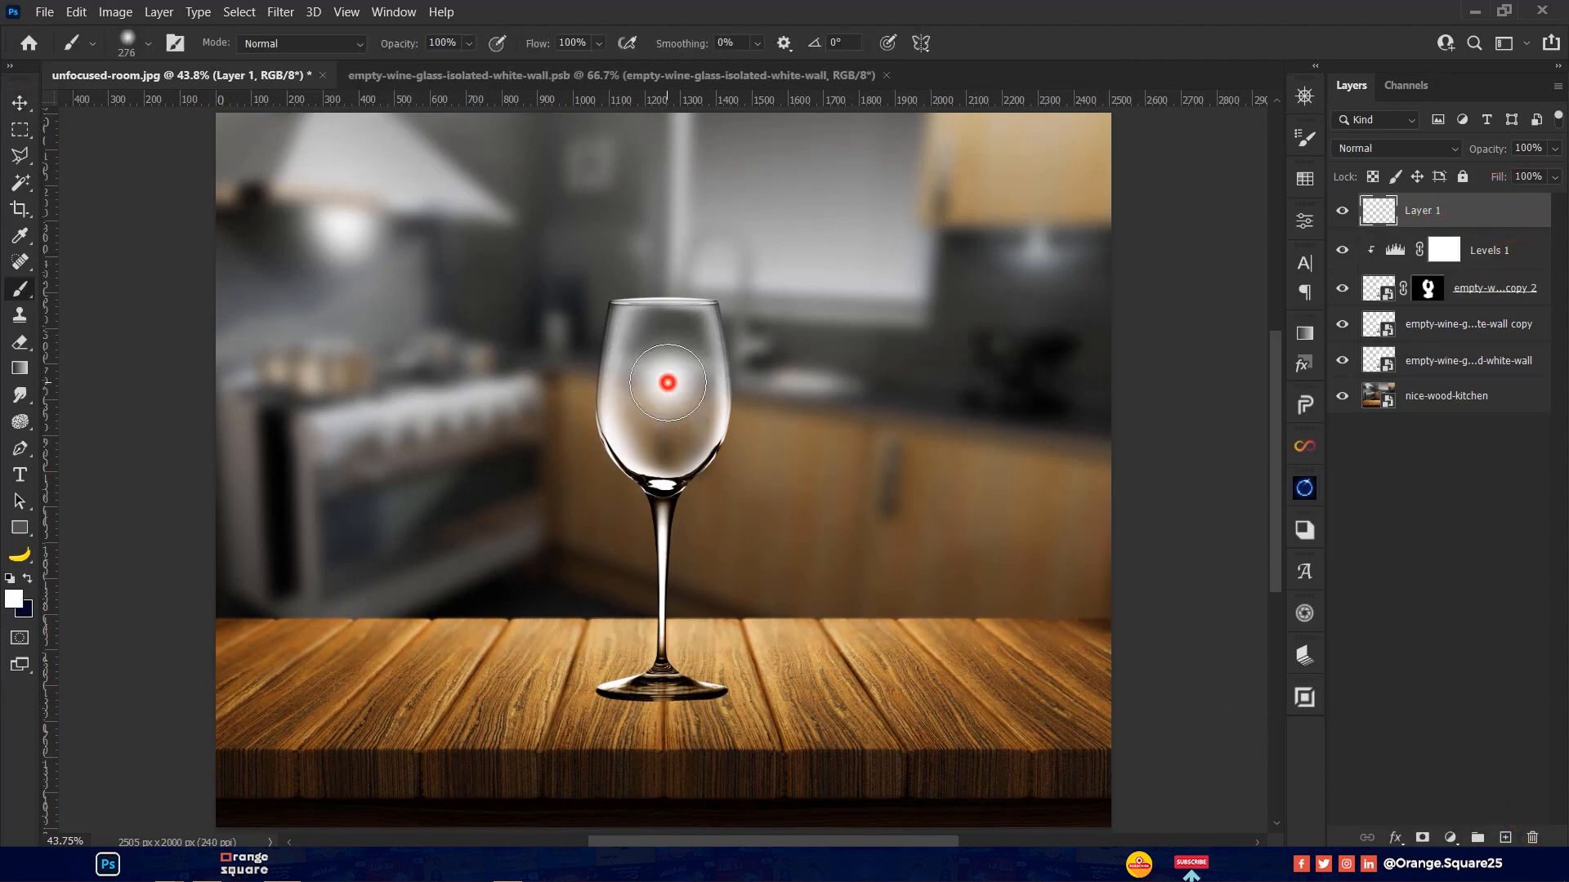
Set the white spot layer to Color Dodge and turn off Transparency Shapes Layer in its blending options
key(v)
click(1381, 148)
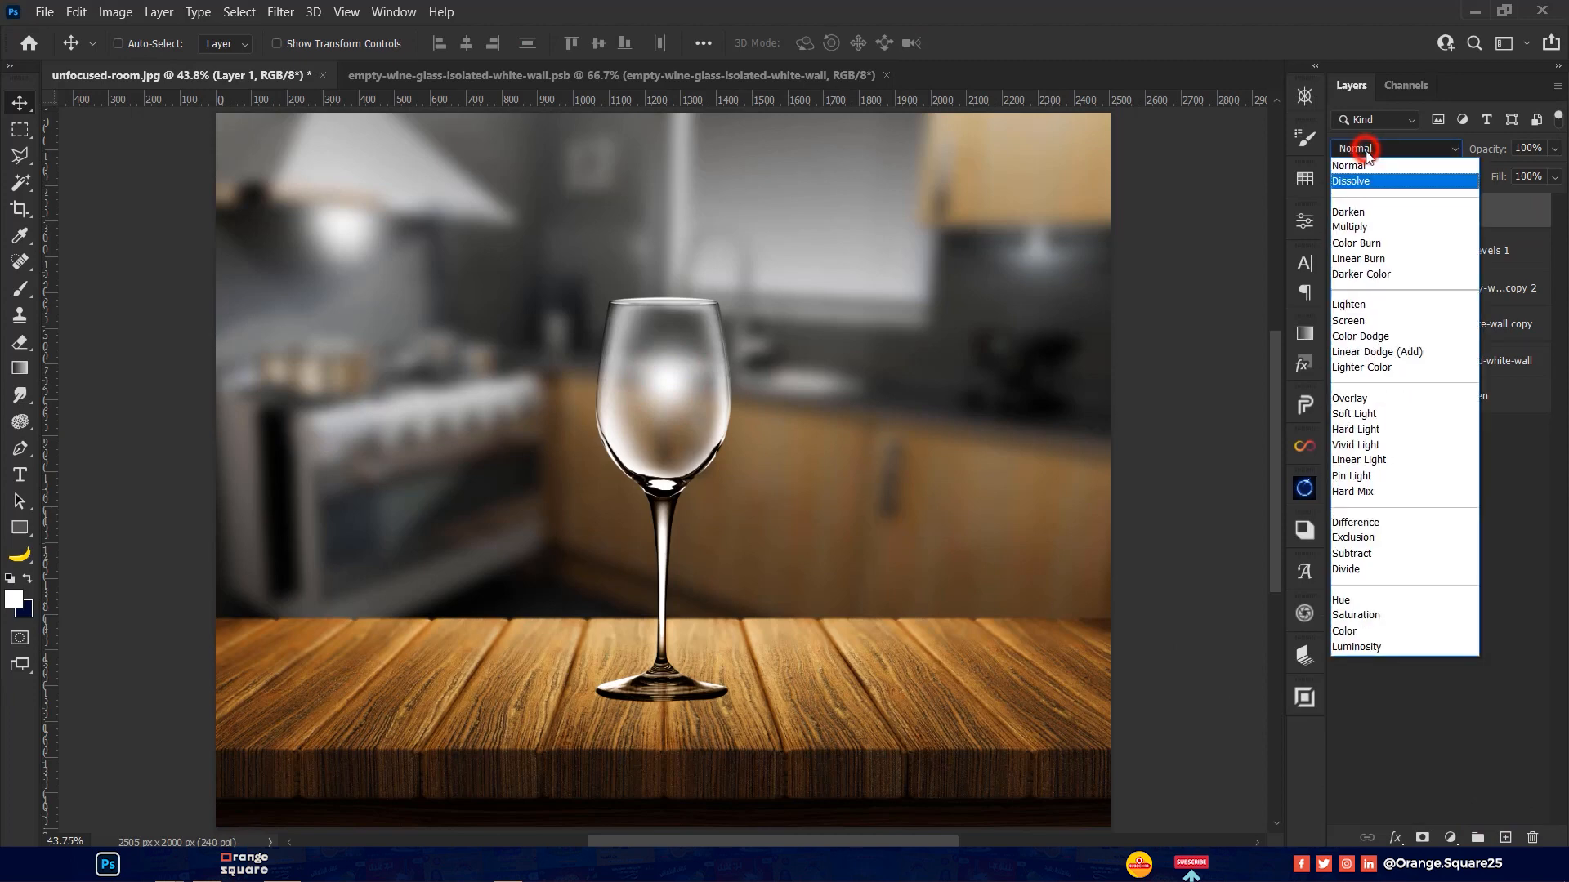
click(1389, 337)
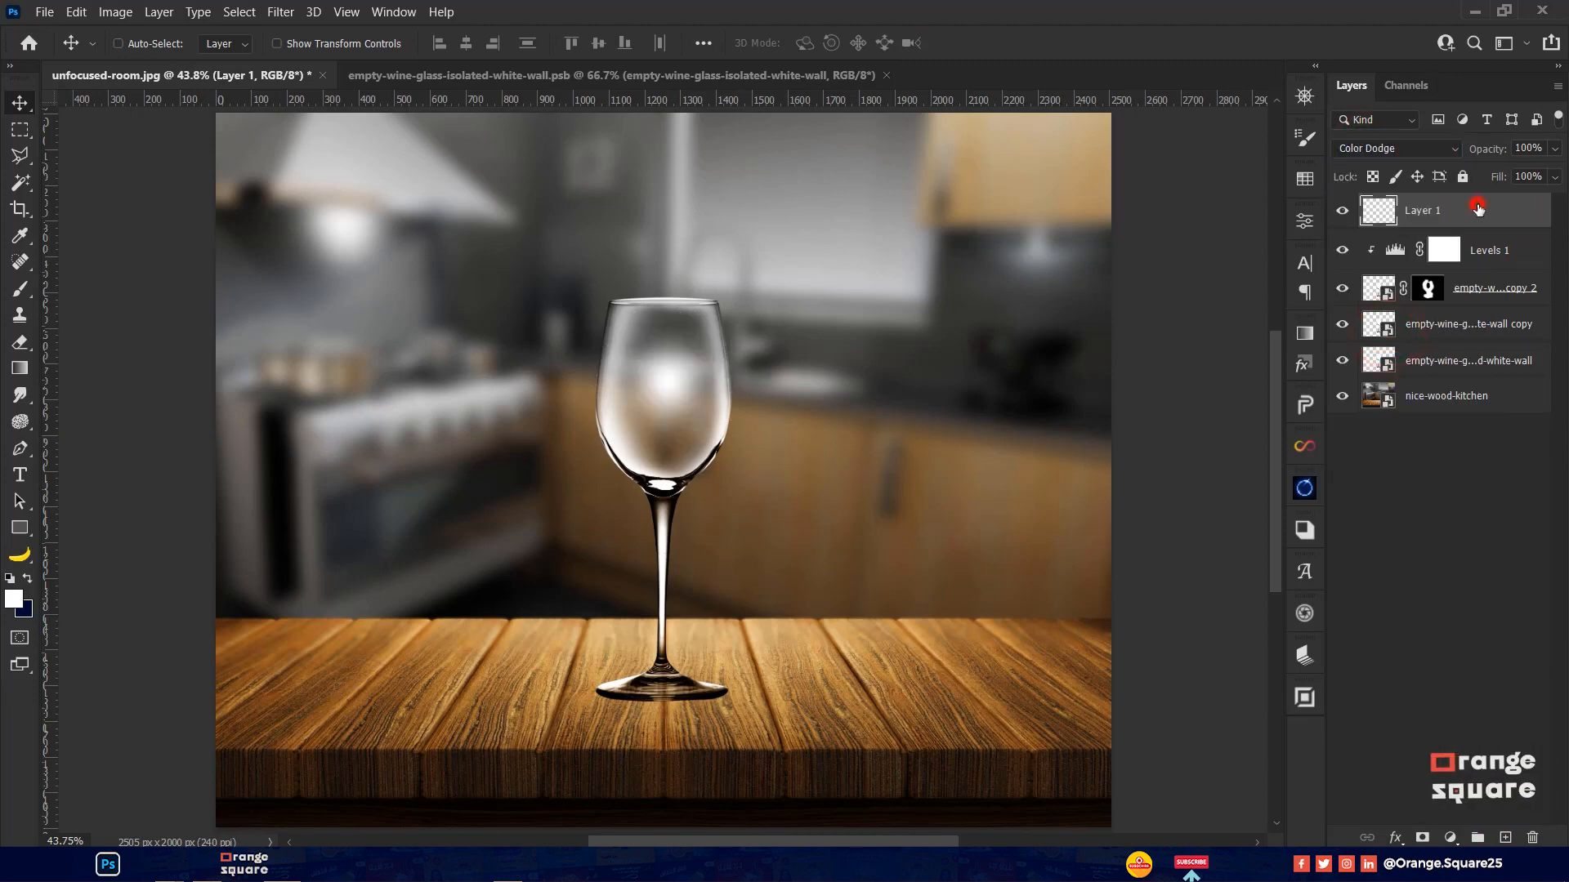
double_click(1452, 204)
drag(1134, 120, 1088, 110)
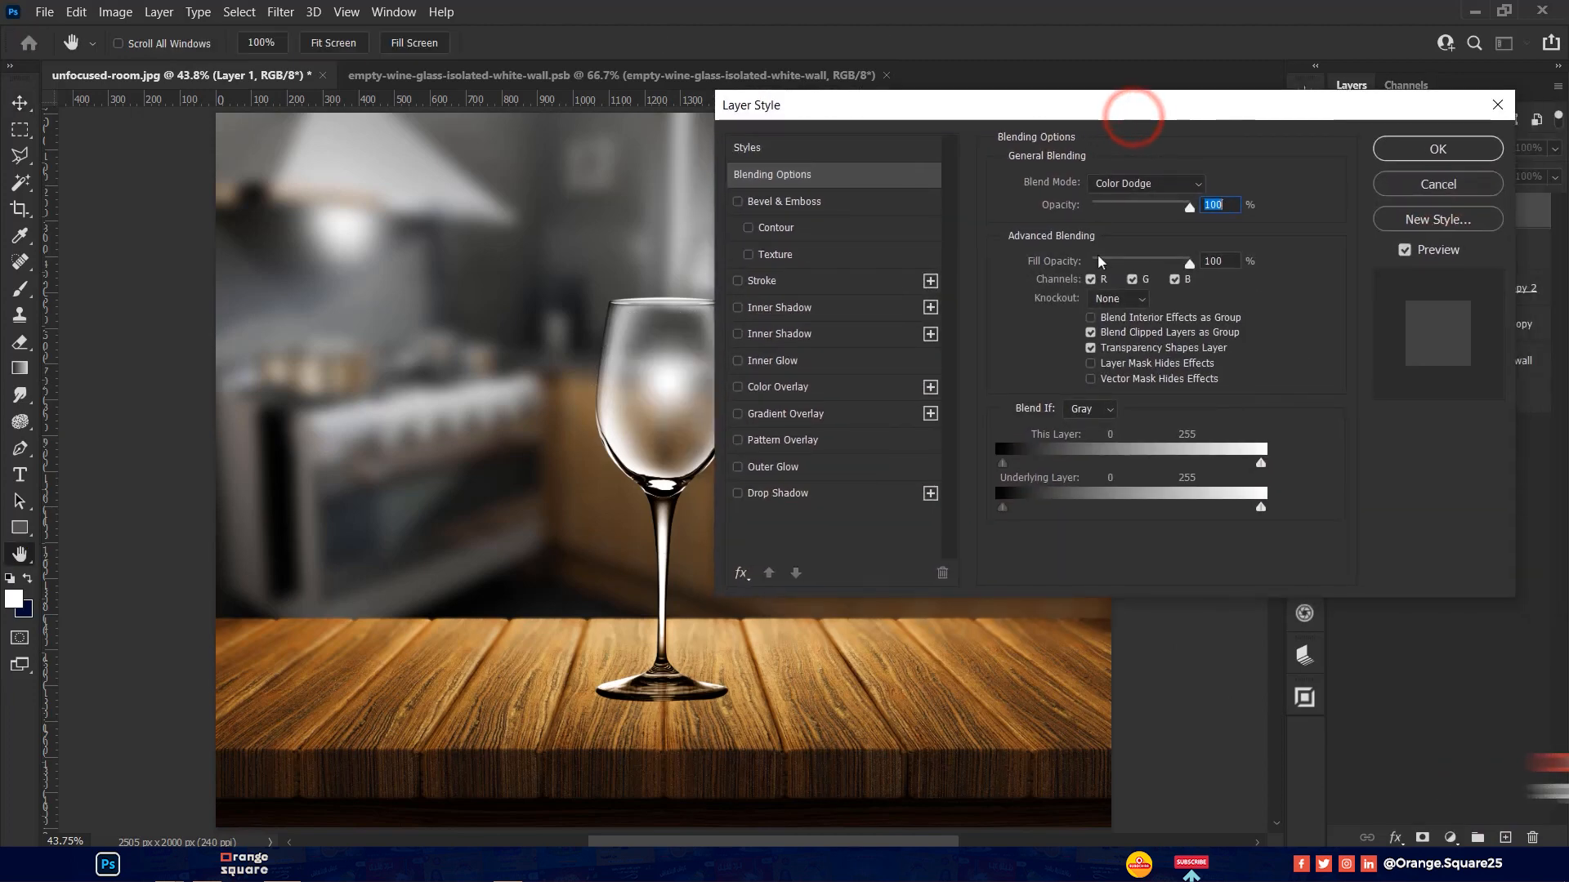
click(1105, 350)
click(1438, 148)
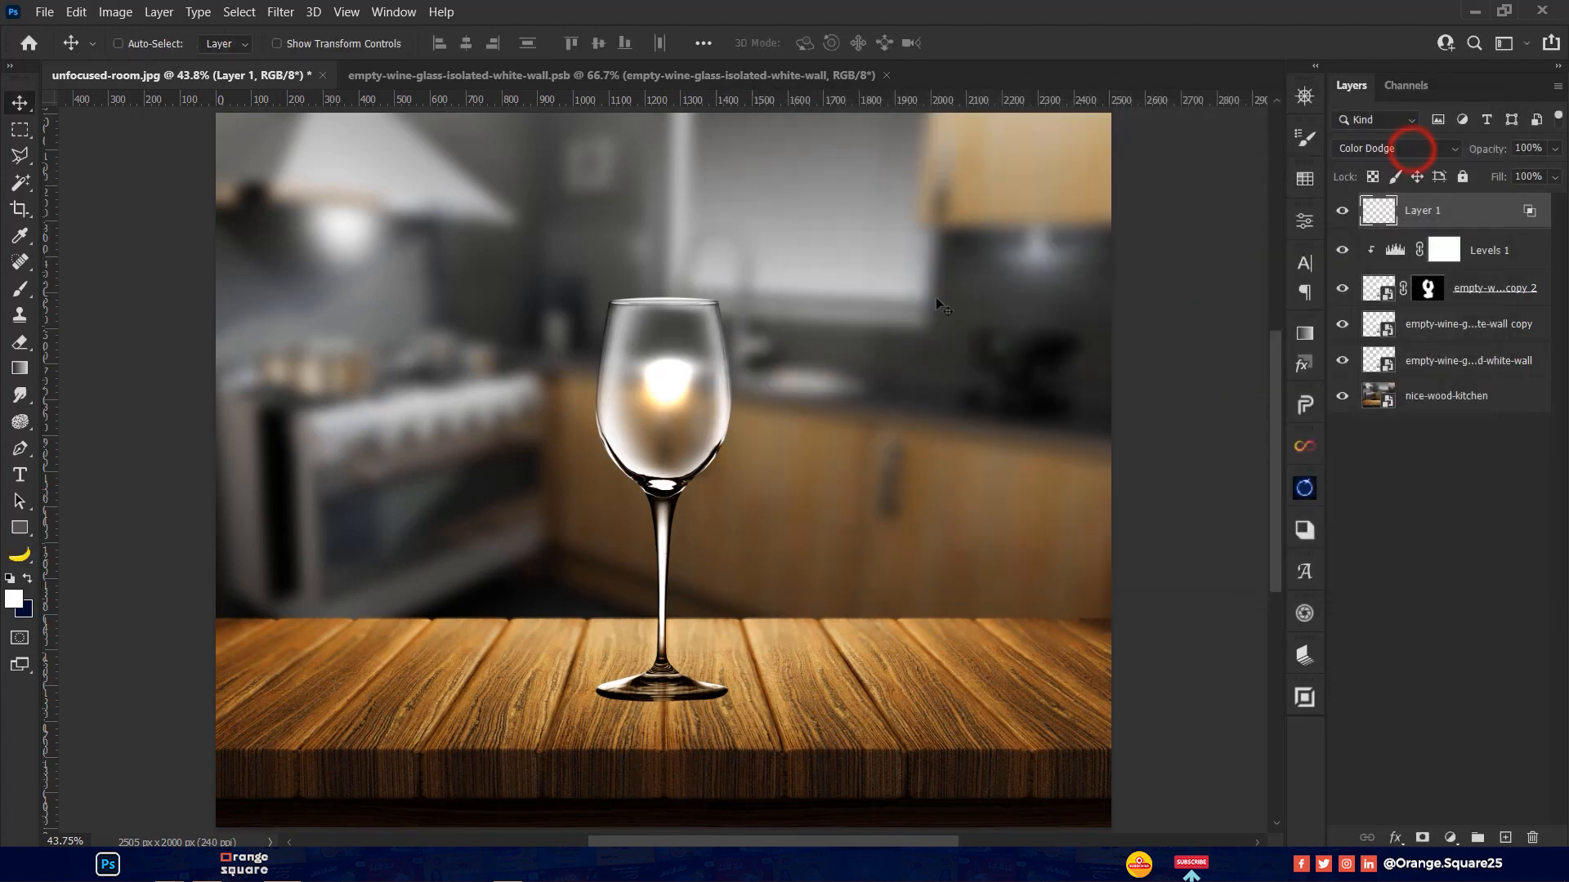
Lower the glow layer's fill to 68%, then enlarge, stretch and reposition it inside the glass bowl
mouse_move(664, 395)
mouse_down()
mouse_move(661, 486)
mouse_move(660, 386)
mouse_up()
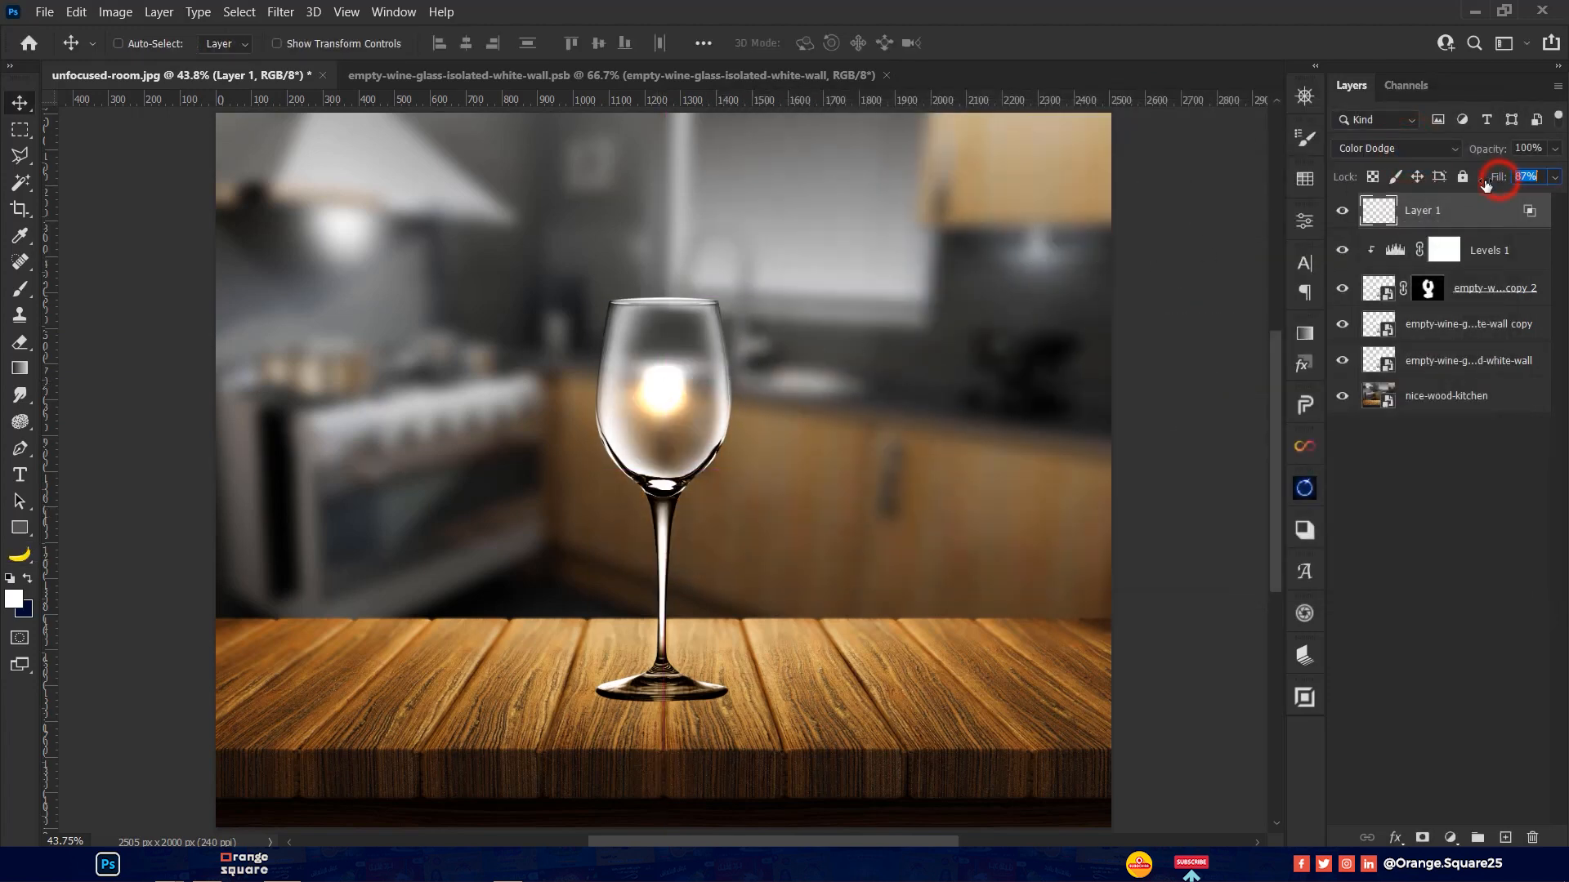
drag(1485, 184, 1467, 188)
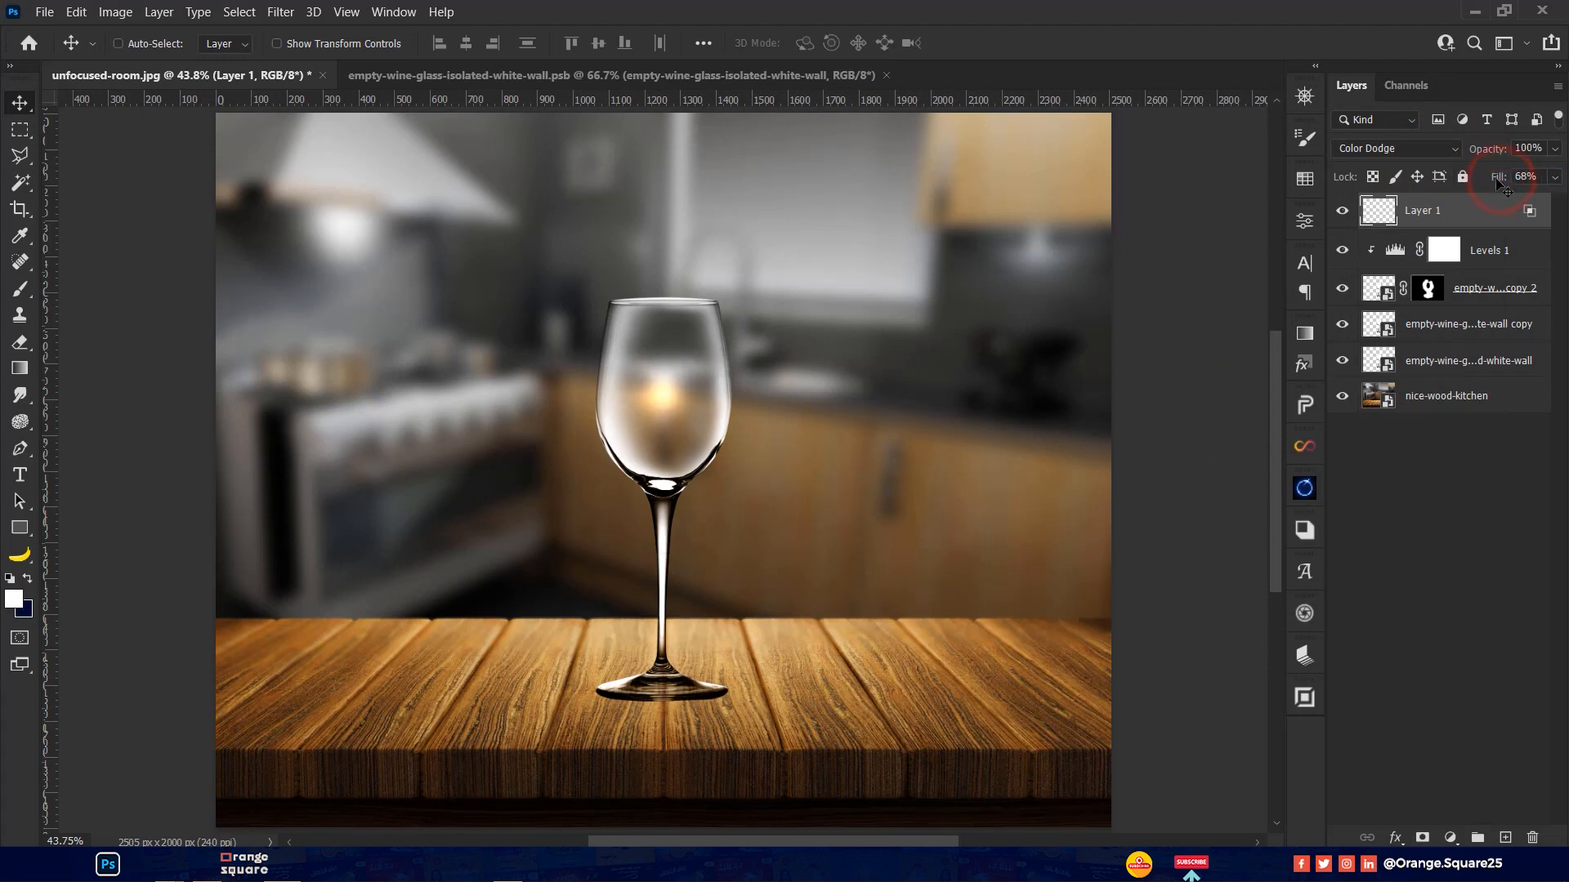
key(ctrl+t)
drag(754, 393, 796, 393)
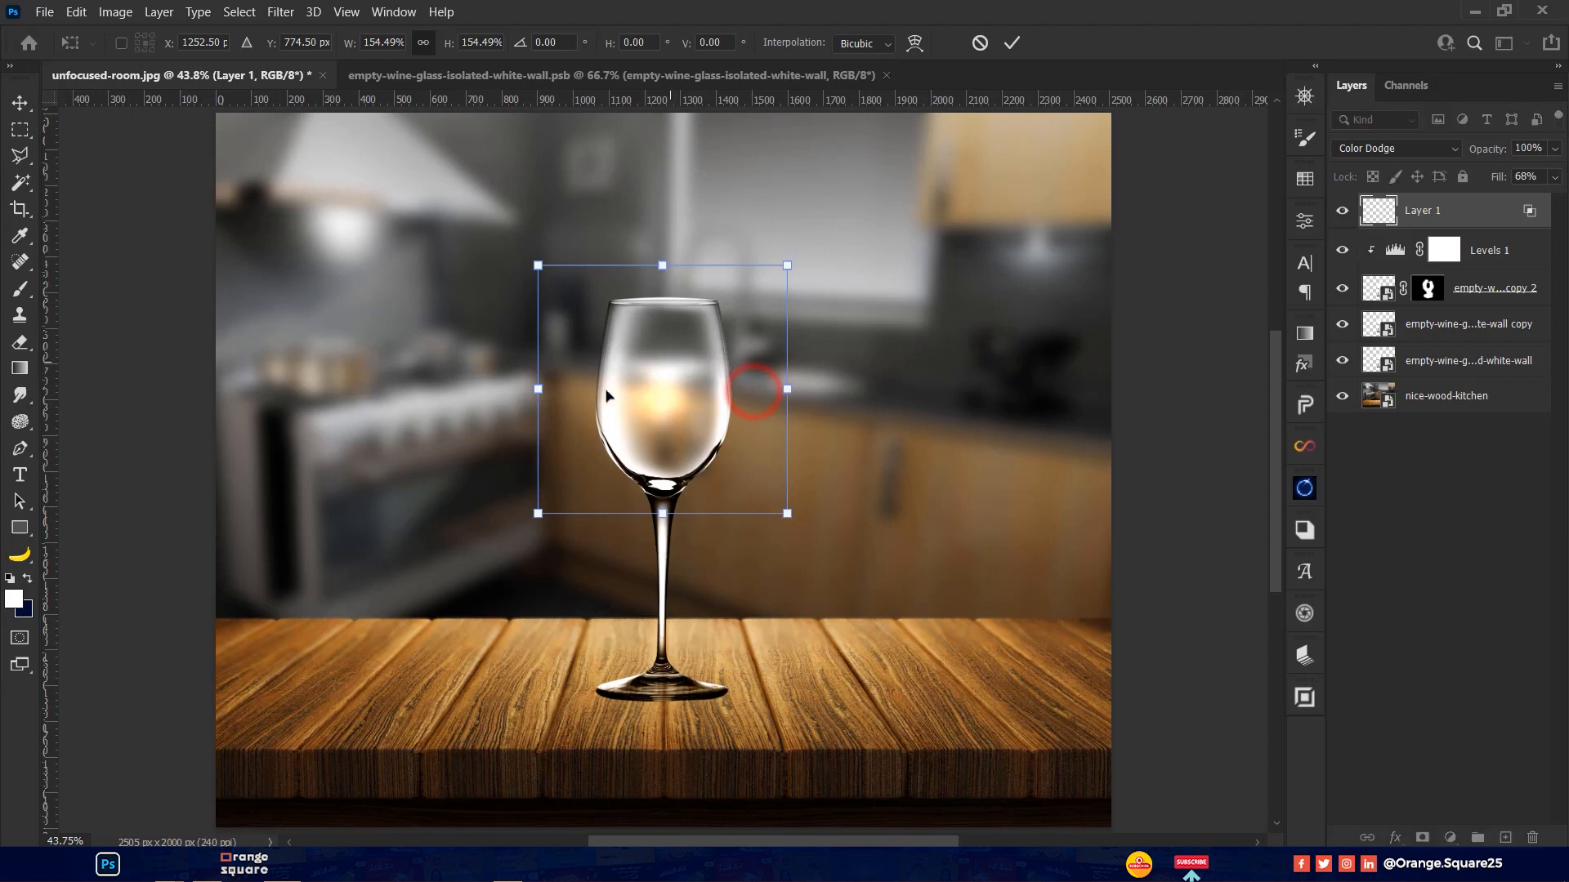
drag(543, 392, 576, 392)
drag(662, 265, 664, 219)
drag(706, 341, 766, 407)
drag(704, 424, 747, 398)
key(Return)
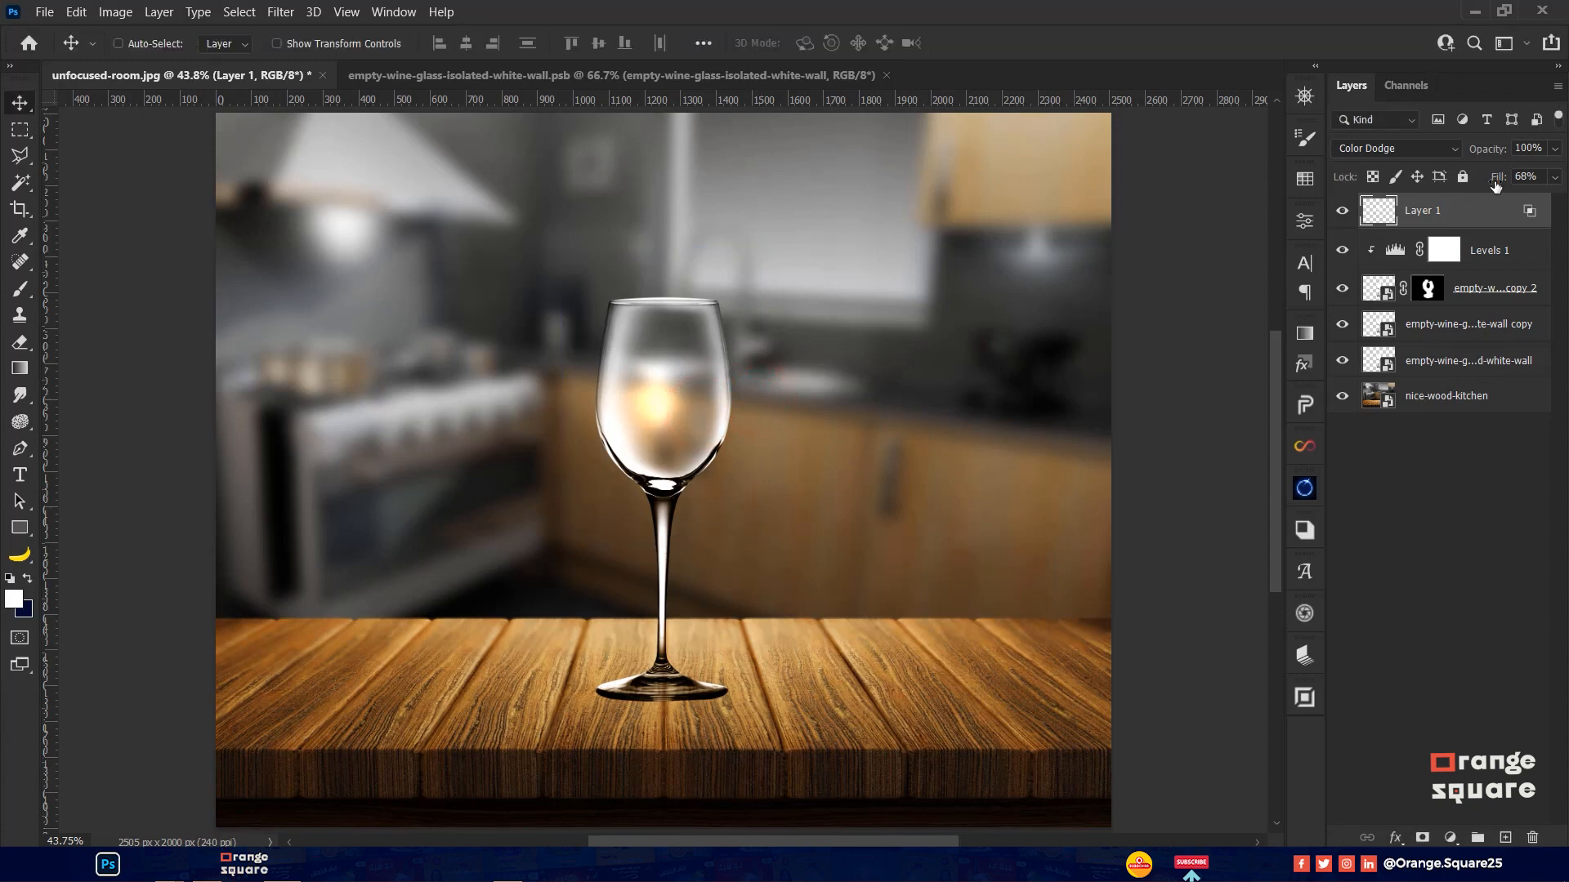
Duplicate the glow layer onto the bowl's right edge and scale the copy to about 45% width and 82% height
drag(845, 450, 840, 440)
drag(678, 414, 730, 411)
scroll(731, 440, up, 3)
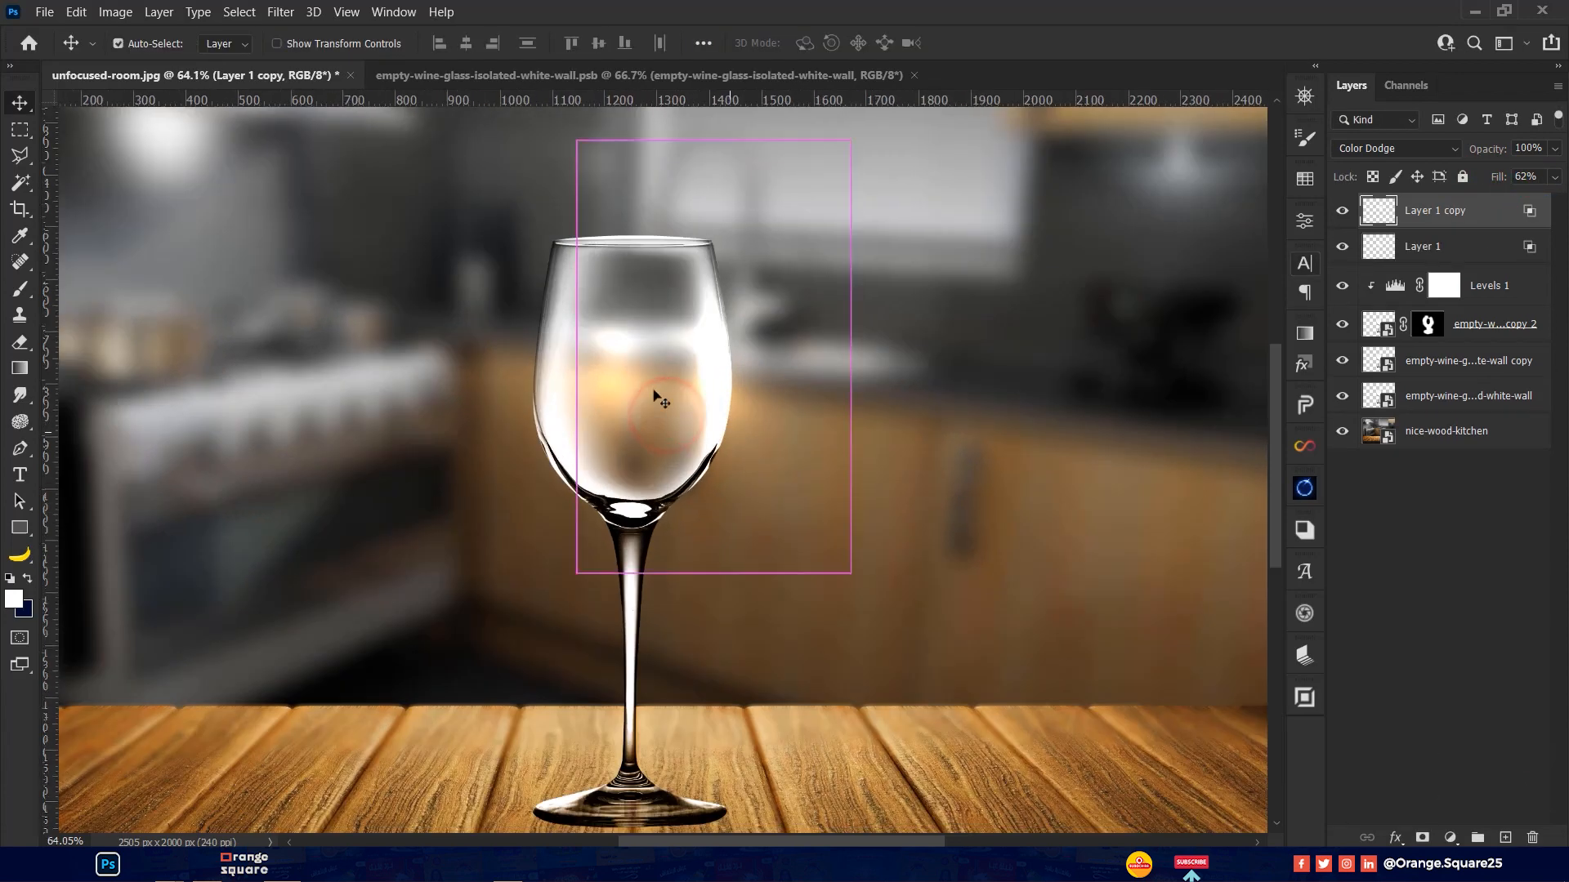
key(ctrl+t)
drag(578, 365, 692, 365)
drag(805, 372, 767, 352)
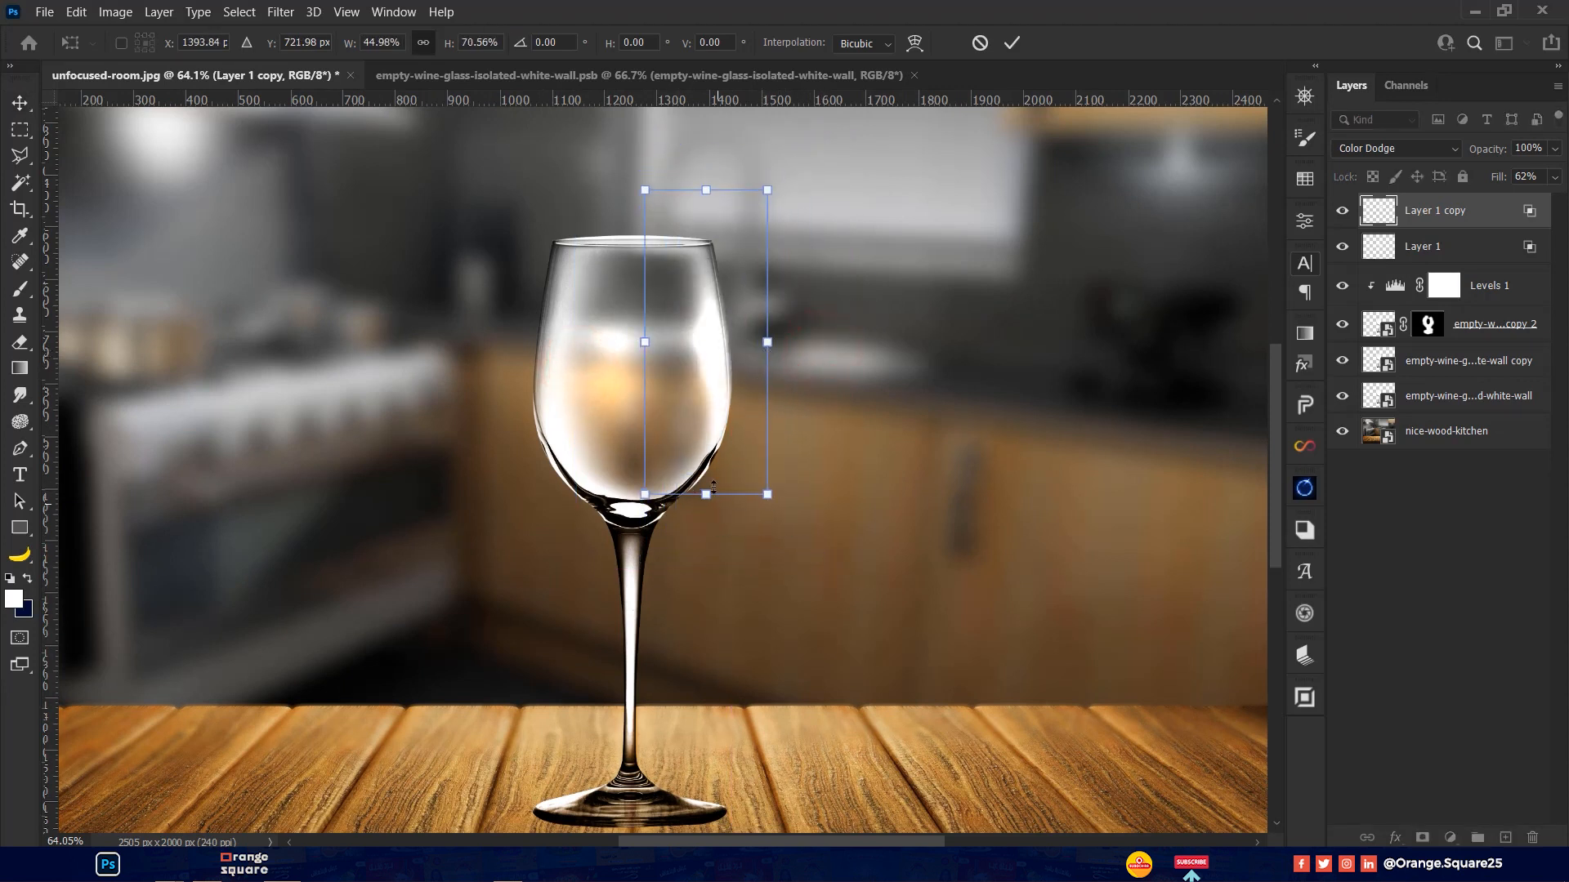
drag(706, 500, 706, 531)
drag(706, 190, 704, 177)
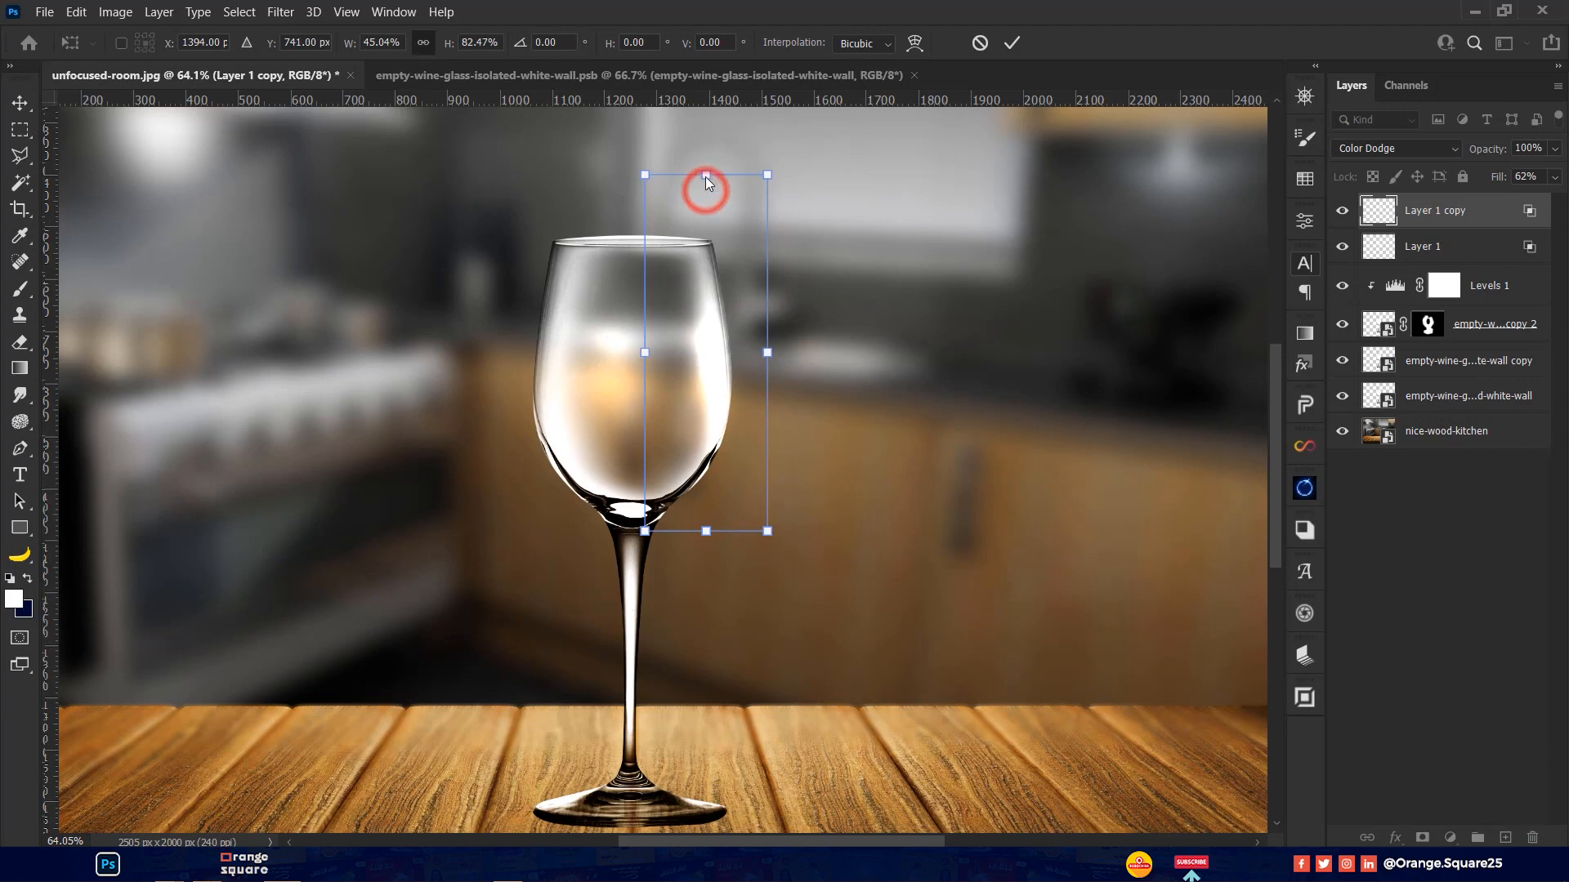
key(Return)
Reduce the right-edge glow copy's fill to 40% and fine-tune its position on the glass
drag(1505, 176, 1488, 183)
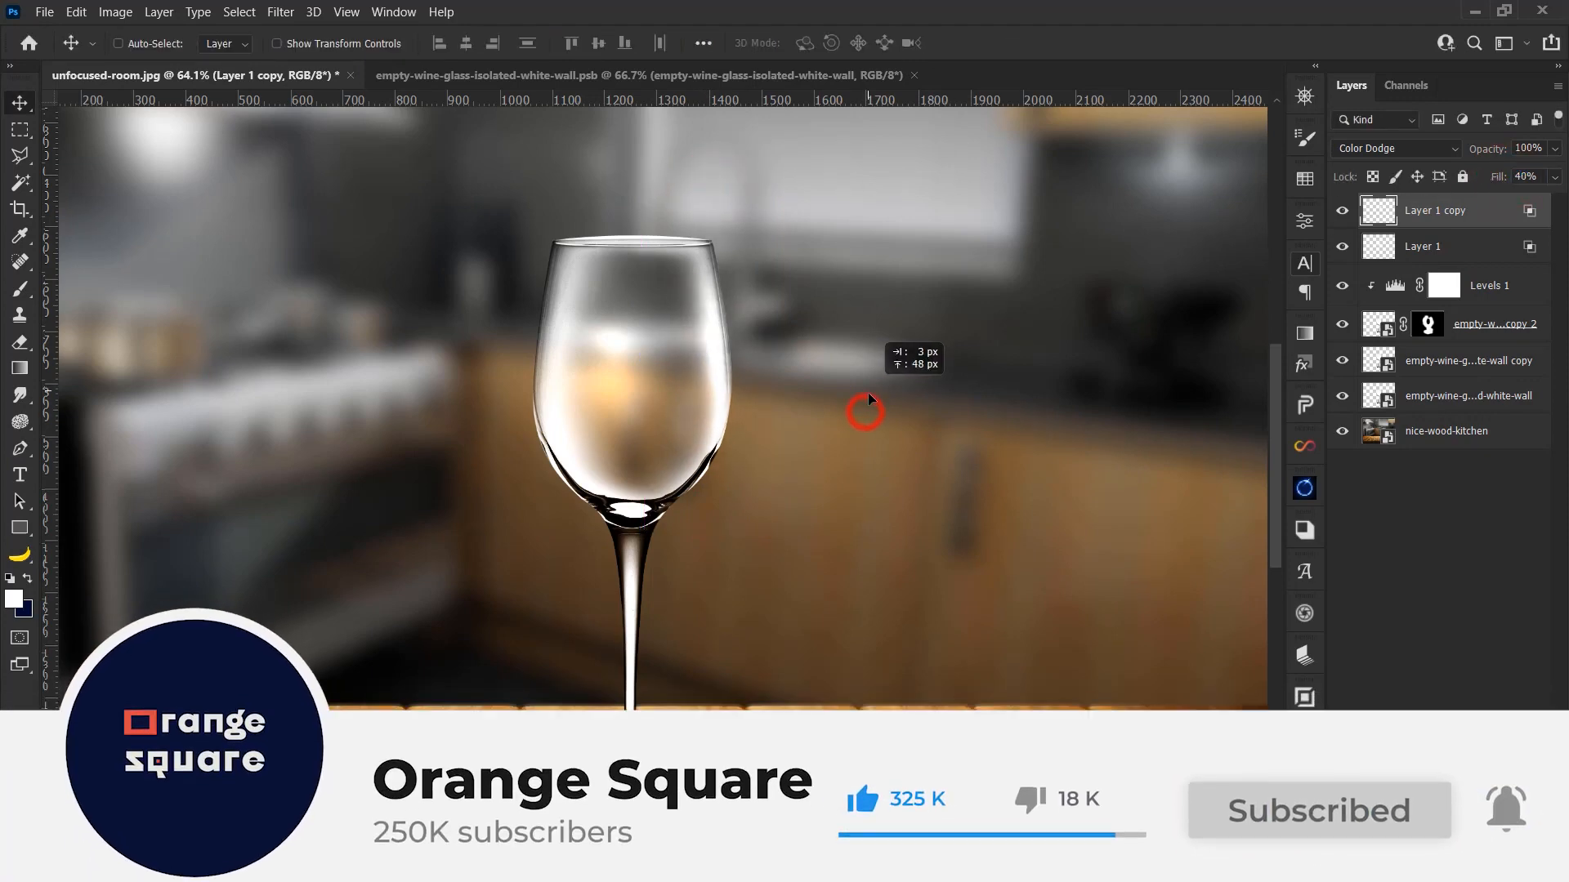
scroll(868, 395, down, 2)
scroll(739, 408, down, 2)
scroll(734, 401, up, 2)
Duplicate the narrow glow onto the bowl's left edge, flip it and position it along the glass
alt+drag(734, 400, 611, 364)
key(ctrl+t)
right_click(655, 402)
click(711, 744)
drag(579, 348, 589, 308)
mouse_move(588, 462)
mouse_down()
mouse_move(583, 382)
mouse_move(587, 434)
mouse_move(588, 404)
mouse_up()
key(Return)
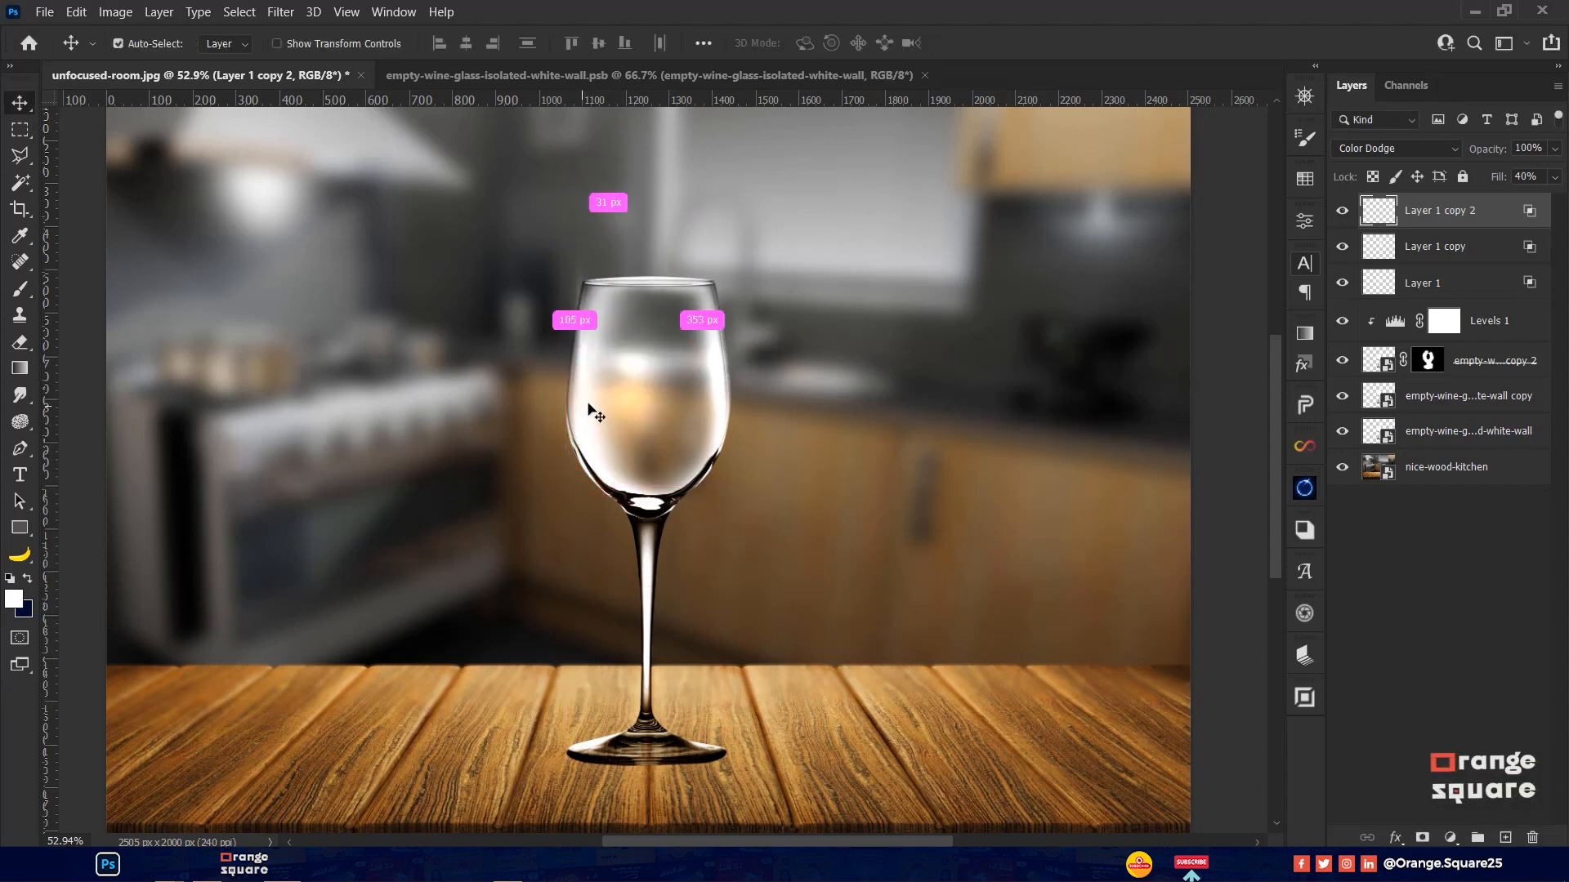
Adjust the left-edge glow's size and position, and lower its fill to 16%
key(ctrl+t)
drag(630, 198, 639, 200)
key(Return)
drag(625, 317, 616, 336)
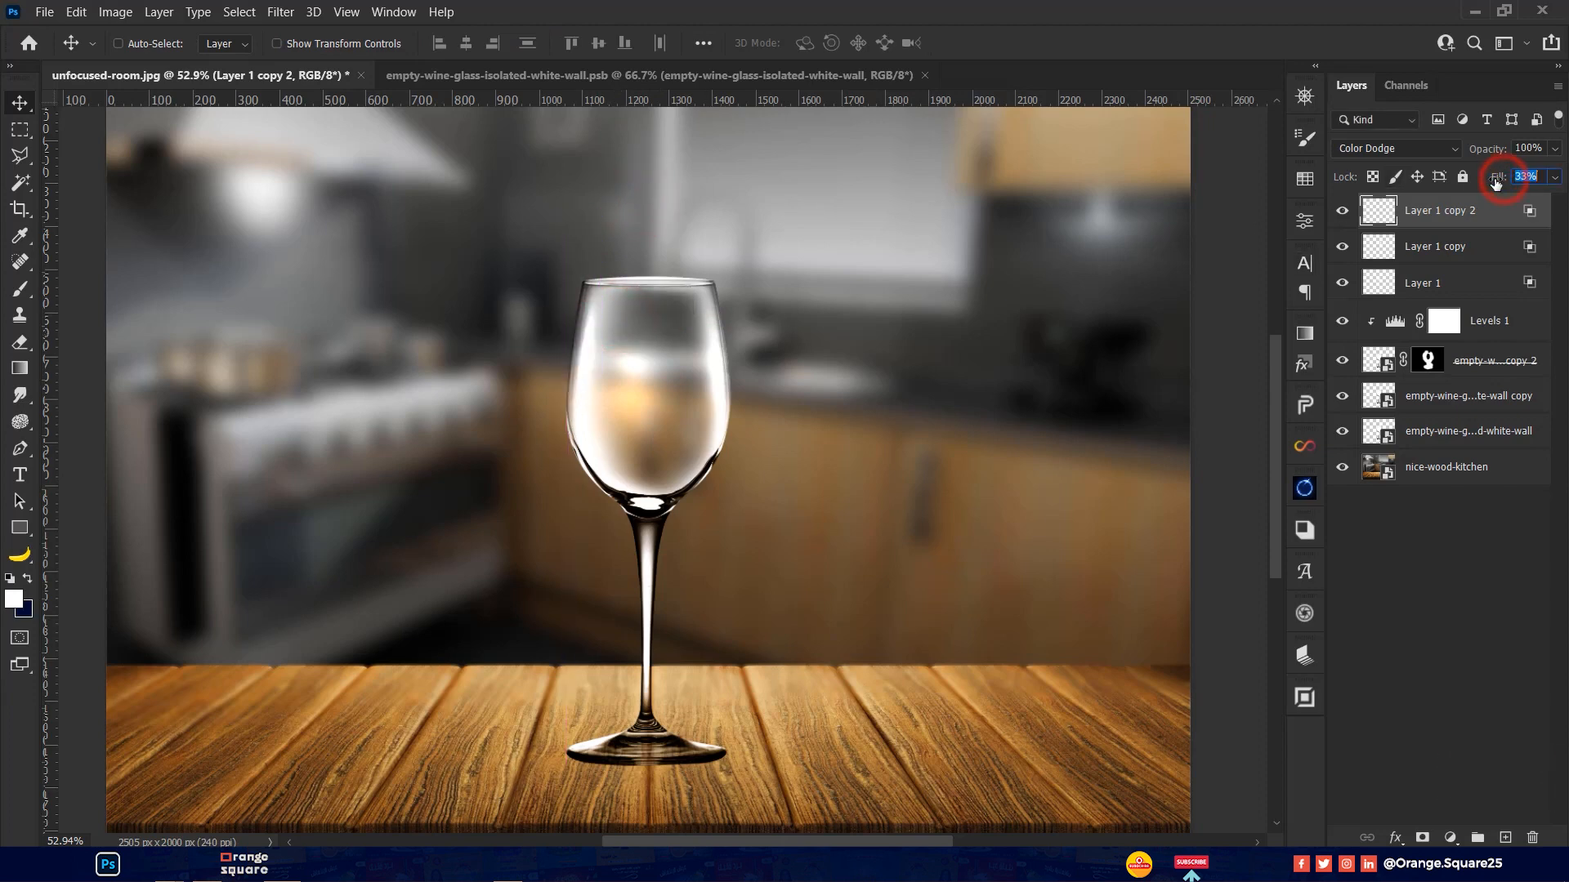
Duplicate the glow onto the glass's rim at 33% fill, then resize and position the copy across the opening
scroll(817, 376, up, 4)
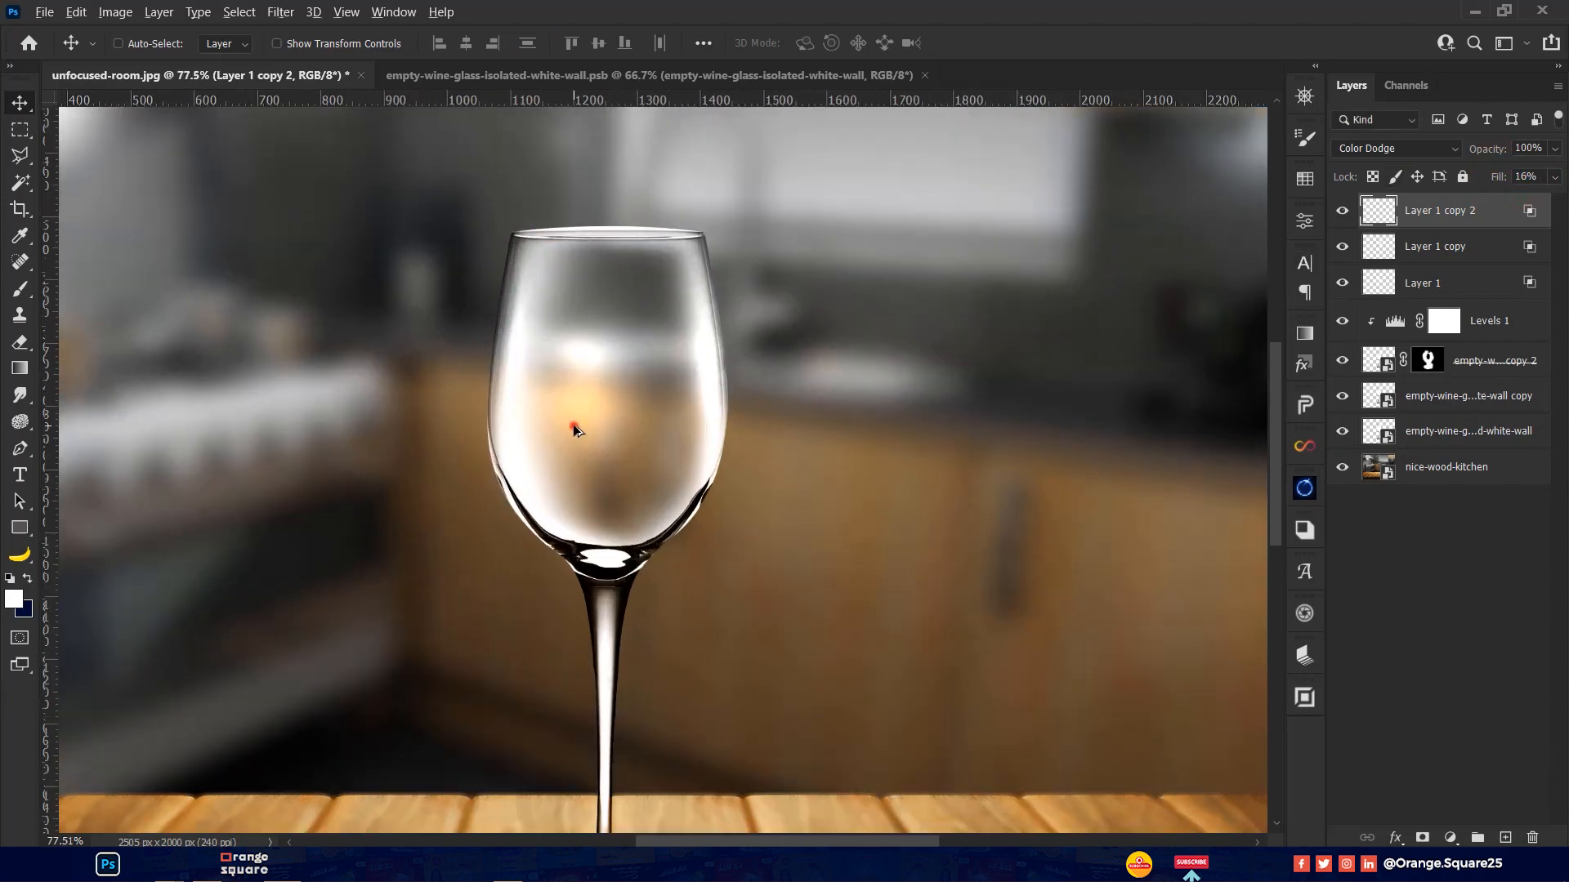
drag(574, 425, 679, 301)
drag(679, 297, 623, 509)
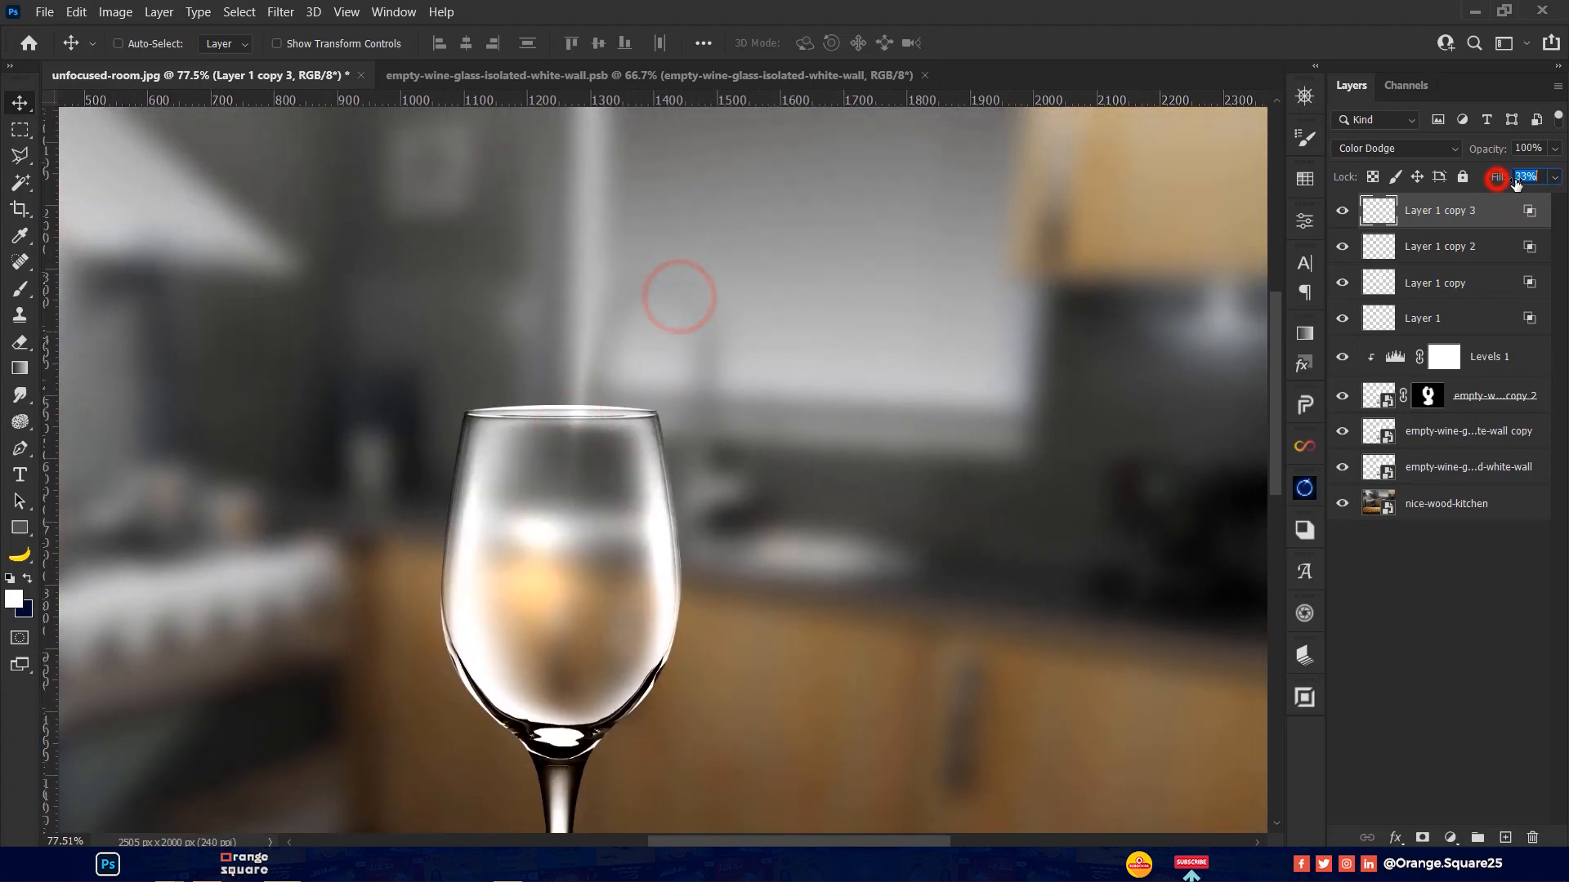
key(ctrl+t)
mouse_move(651, 234)
mouse_down()
mouse_move(719, 478)
mouse_move(738, 403)
mouse_move(725, 379)
mouse_up()
scroll(565, 405, up, 6)
key(Return)
drag(570, 431, 614, 437)
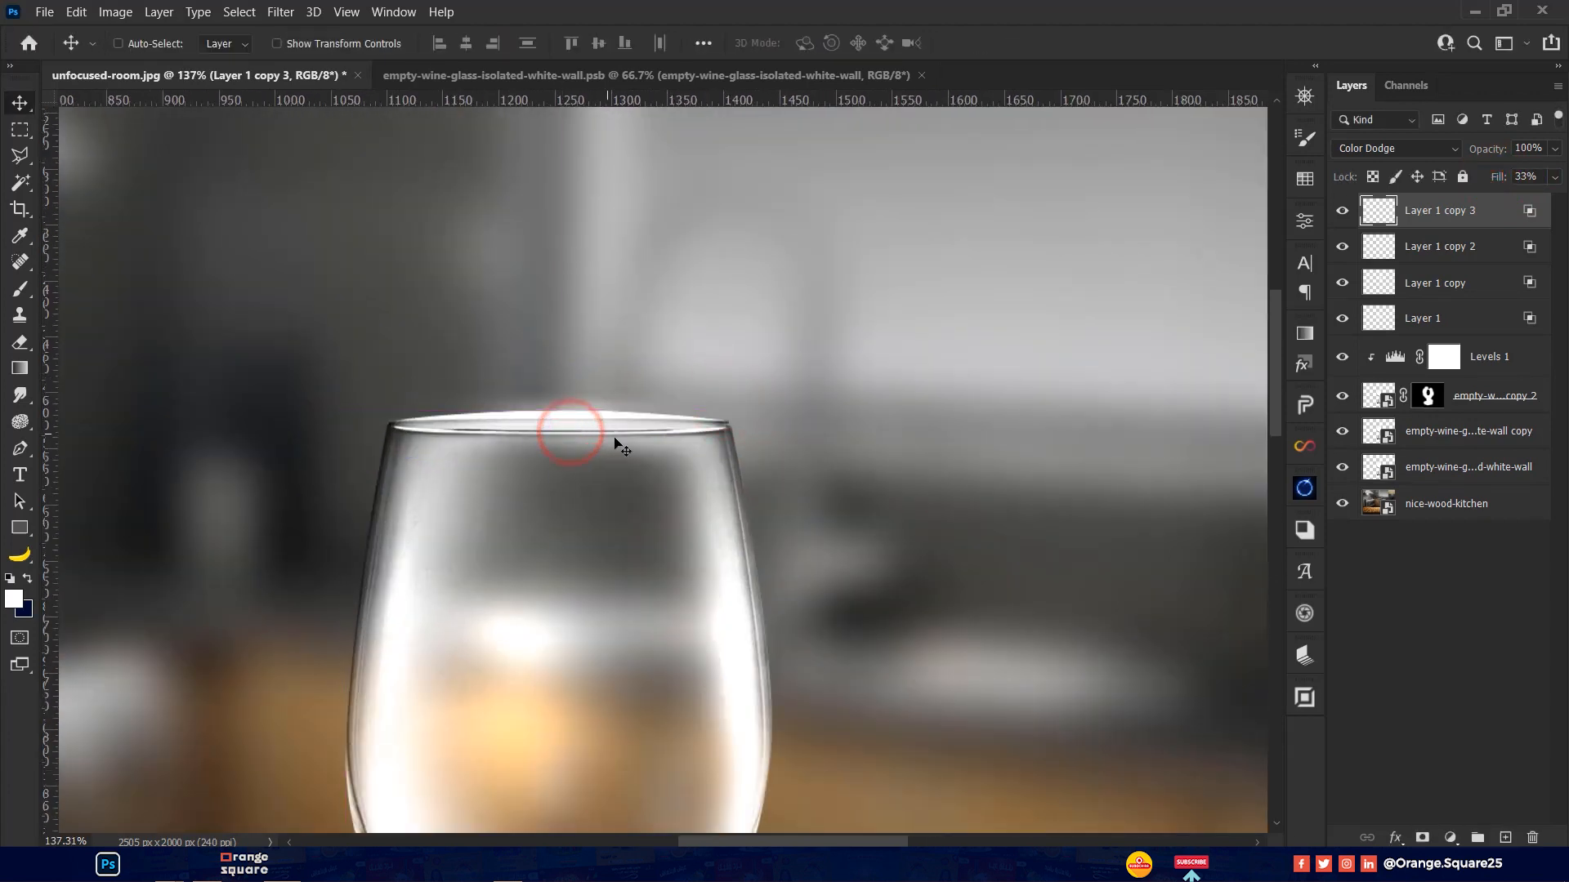
Warp the rim glow to follow the curve of the glass's opening
scroll(614, 438, up, 6)
scroll(612, 446, down, 5)
key(ctrl+t)
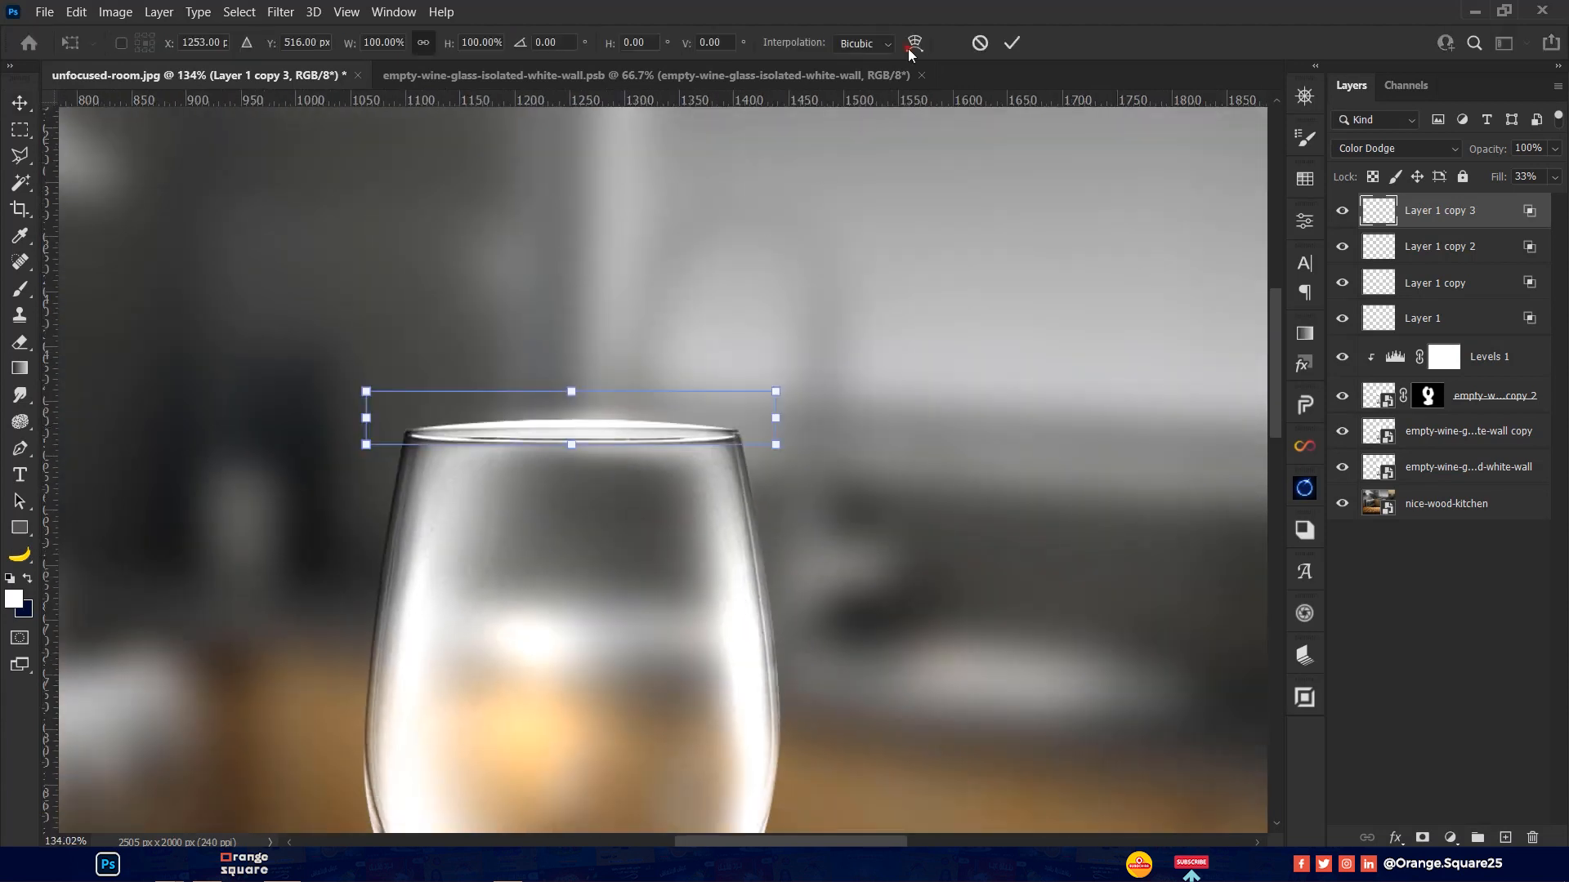
click(914, 42)
click(746, 421)
drag(437, 434, 437, 430)
key(Return)
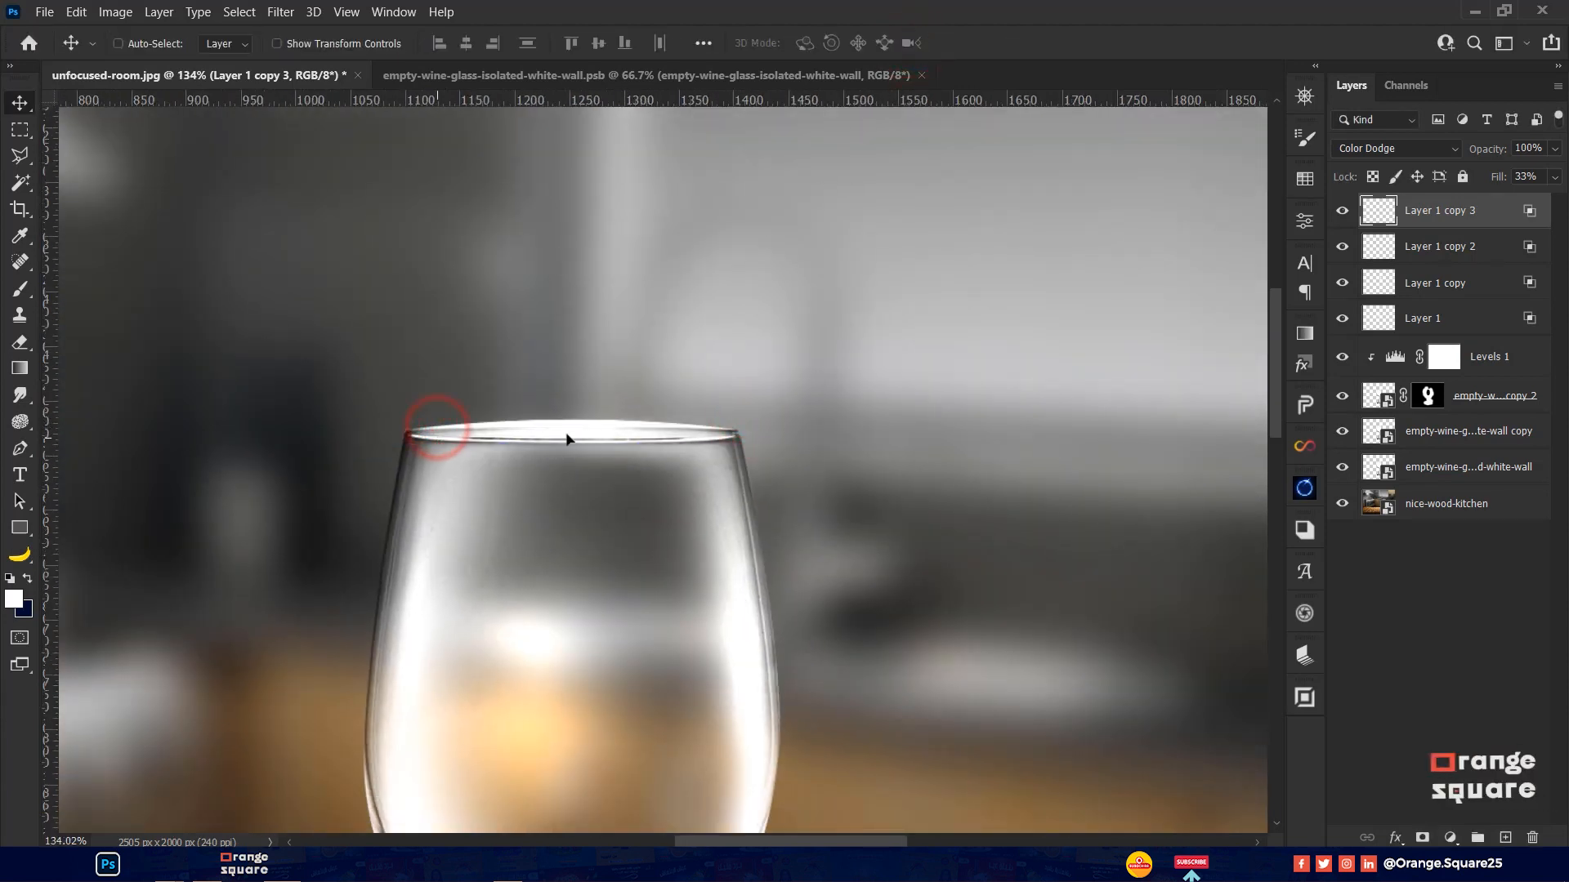
Fine-tune the rim glow's position, reduce its fill to 22% and duplicate it slightly lower on the glass
drag(590, 436, 594, 434)
drag(1504, 179, 1491, 178)
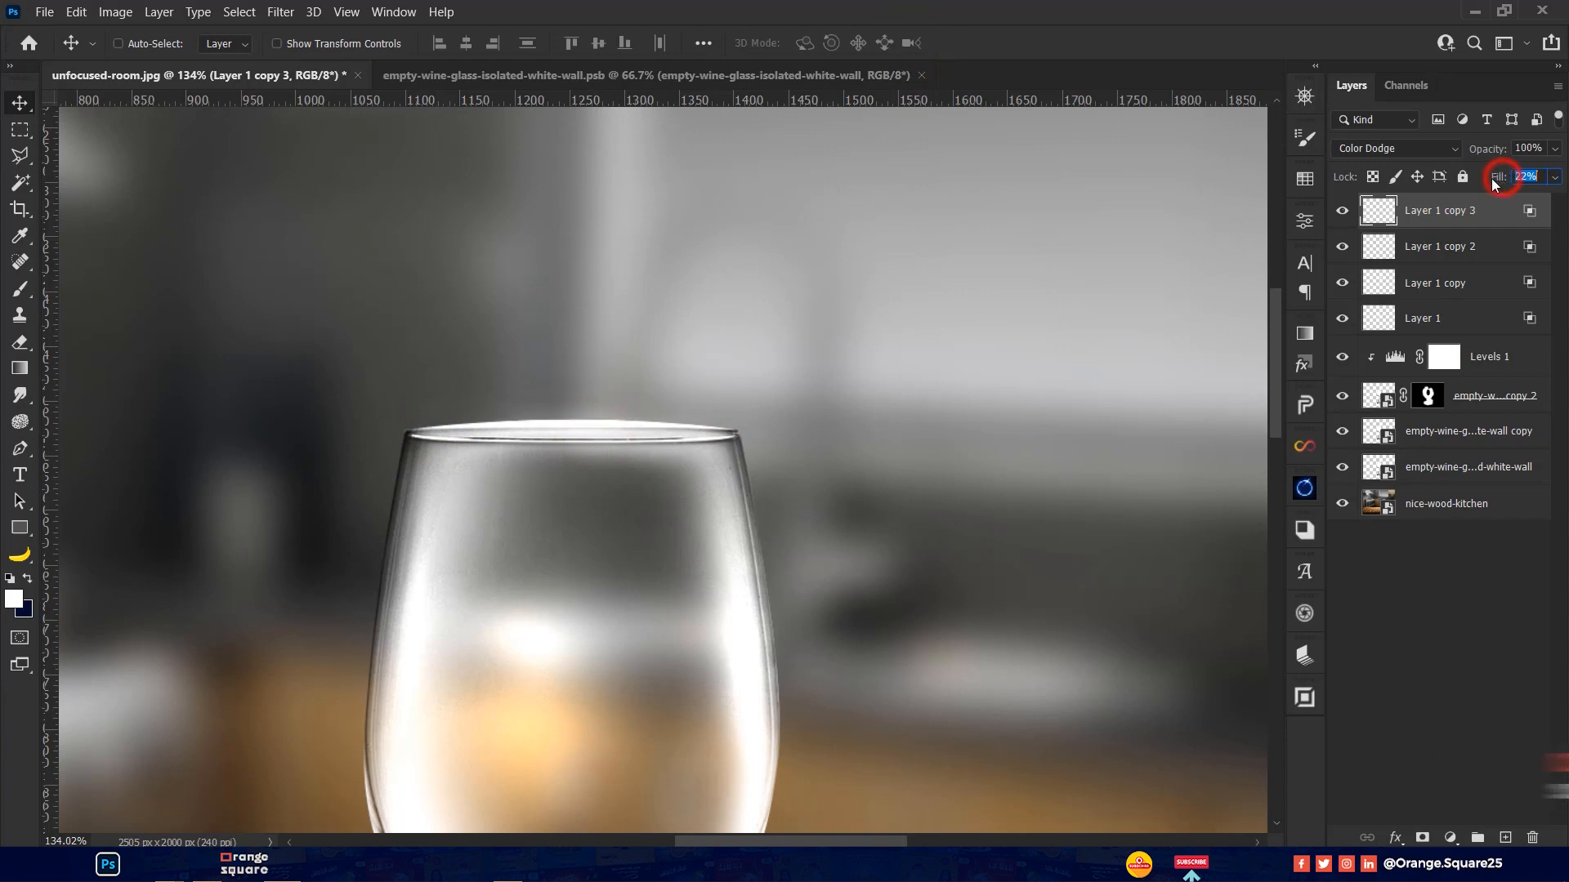
drag(625, 437, 626, 458)
scroll(719, 477, down, 3)
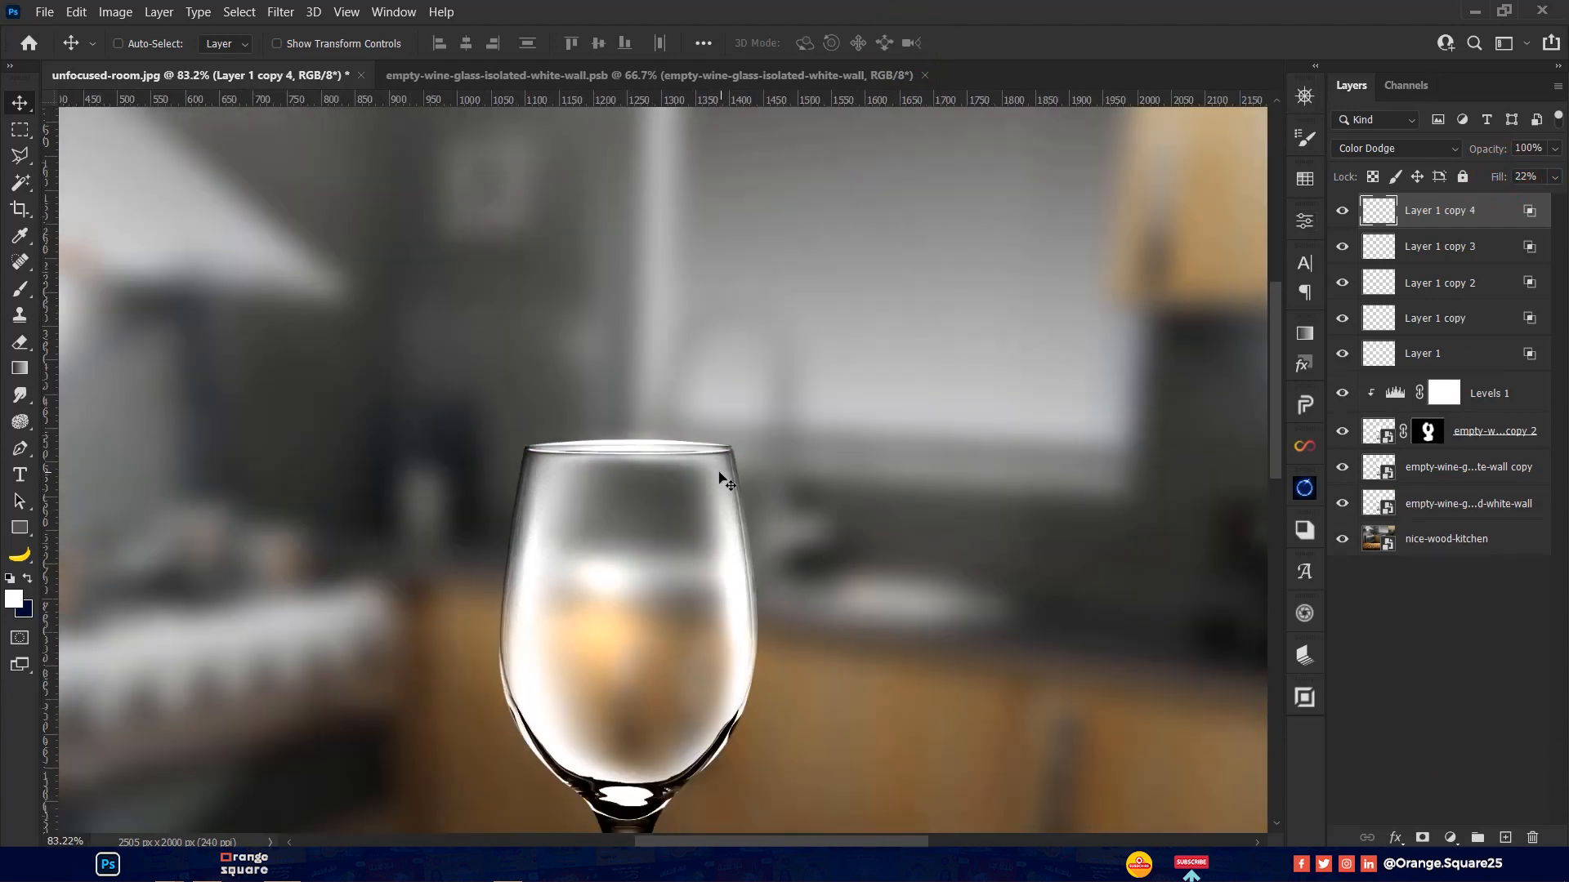
Resize the original Layer 1 glow with Free Transform and fine-tune its position inside the bowl
scroll(719, 472, down, 8)
drag(663, 401, 677, 413)
key(ctrl+t)
drag(664, 529, 664, 551)
drag(699, 474, 698, 463)
key(Return)
drag(697, 431, 693, 428)
scroll(691, 429, up, 1)
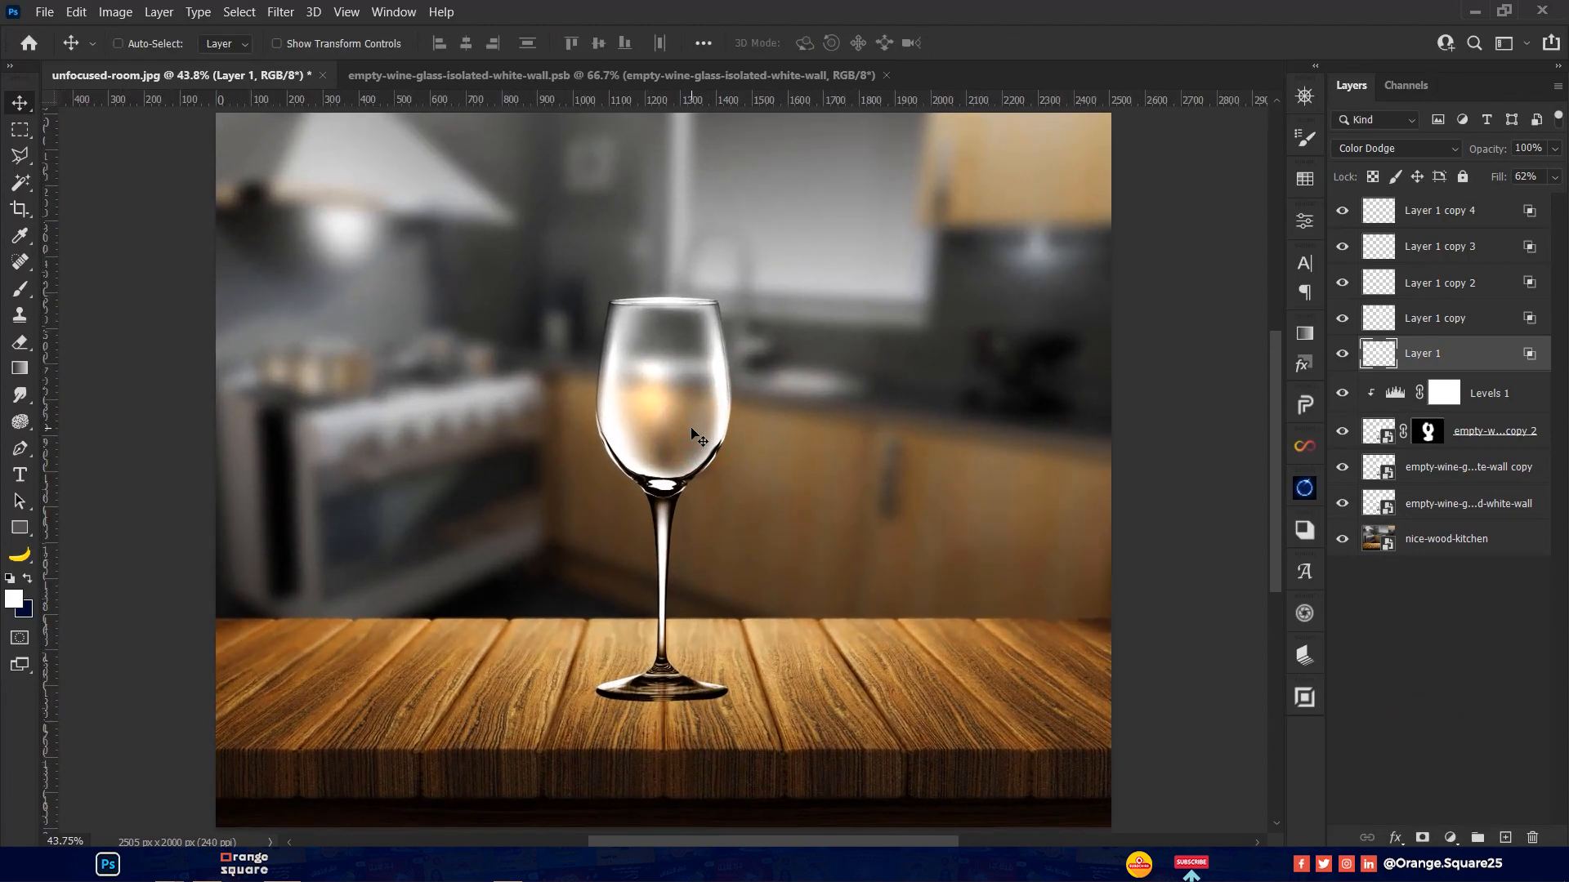
scroll(696, 447, down, 3)
scroll(696, 447, up, 3)
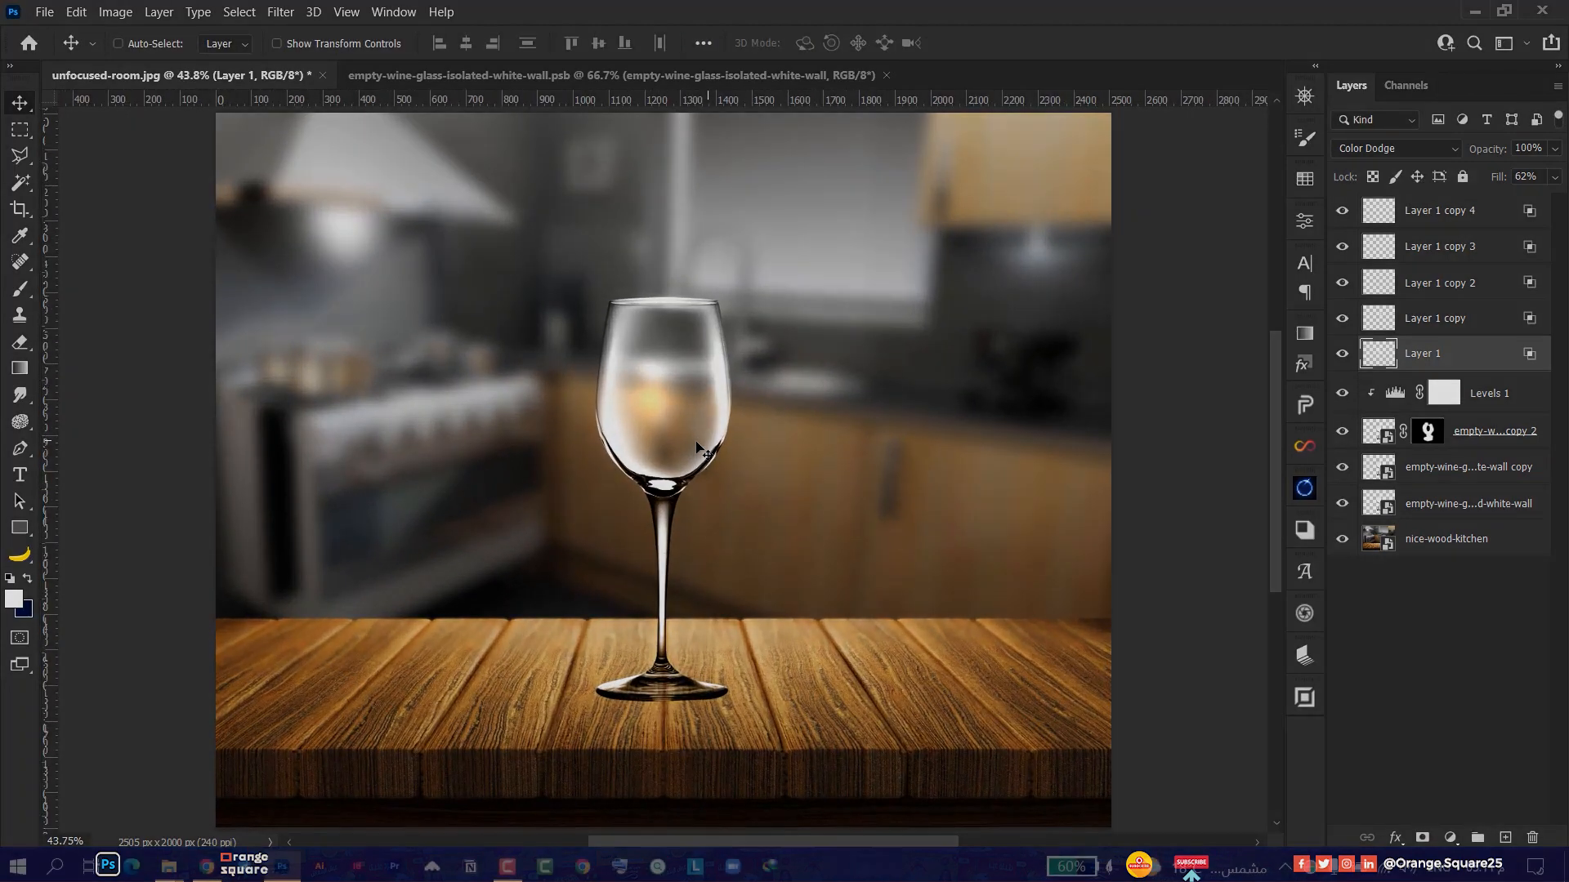